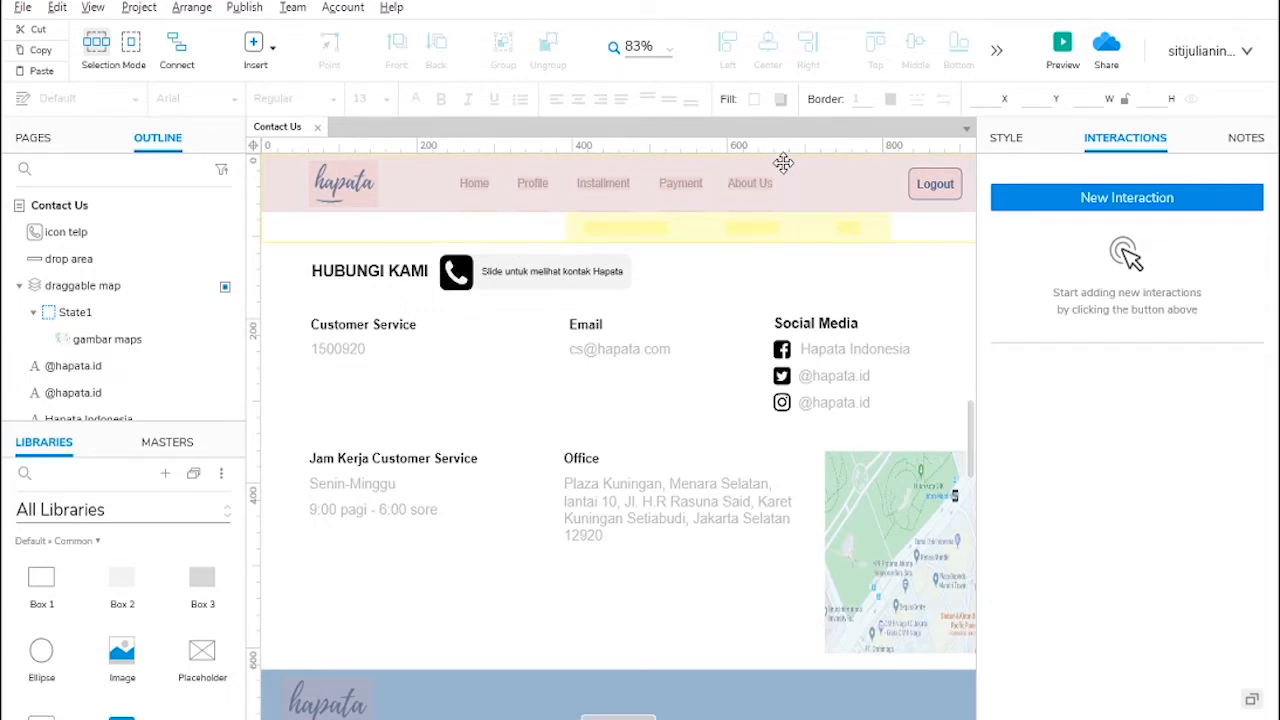
Step: Examine the phone icon, its drop area and the contact details on the Contact Us page
left_click(456, 271)
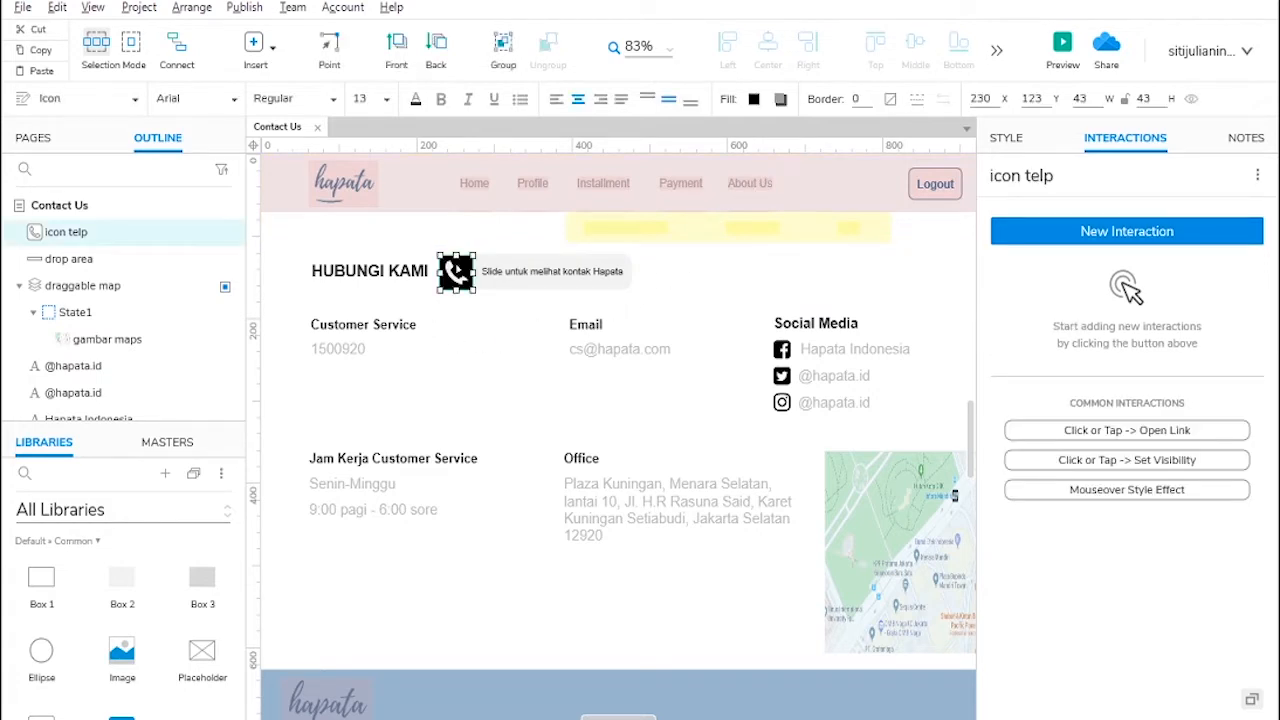
left_click(558, 276)
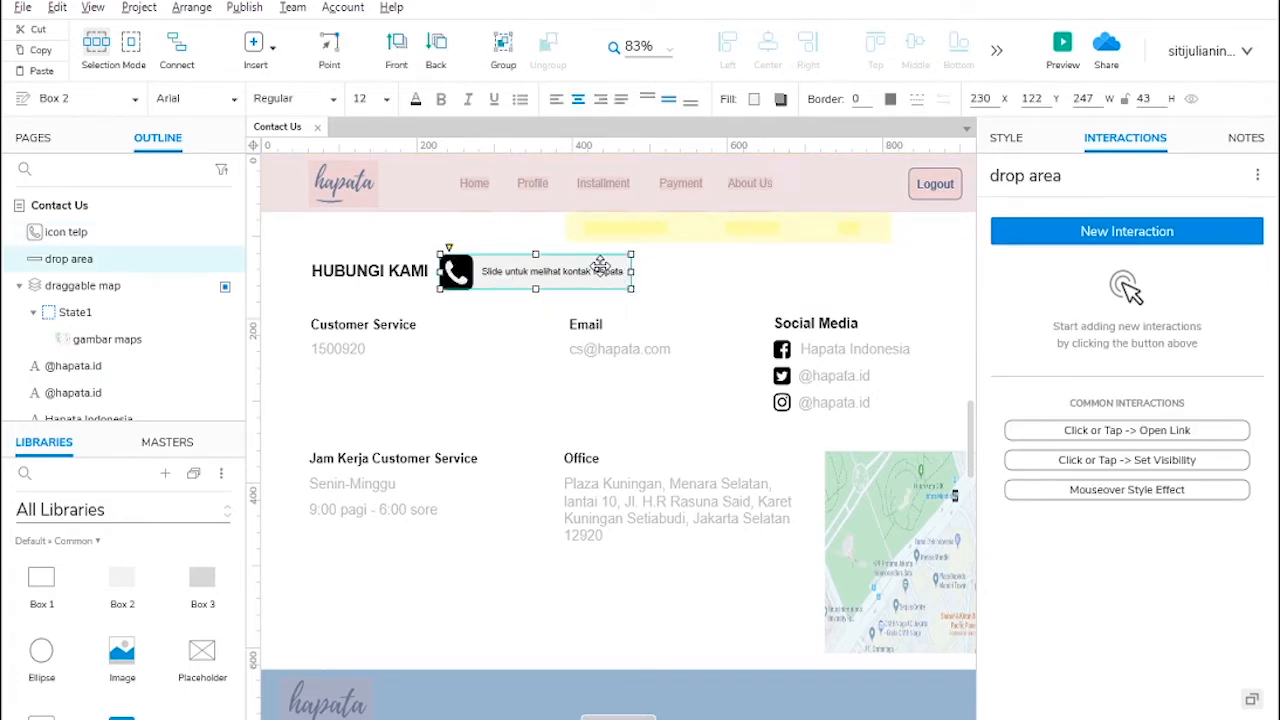
left_click(700, 388)
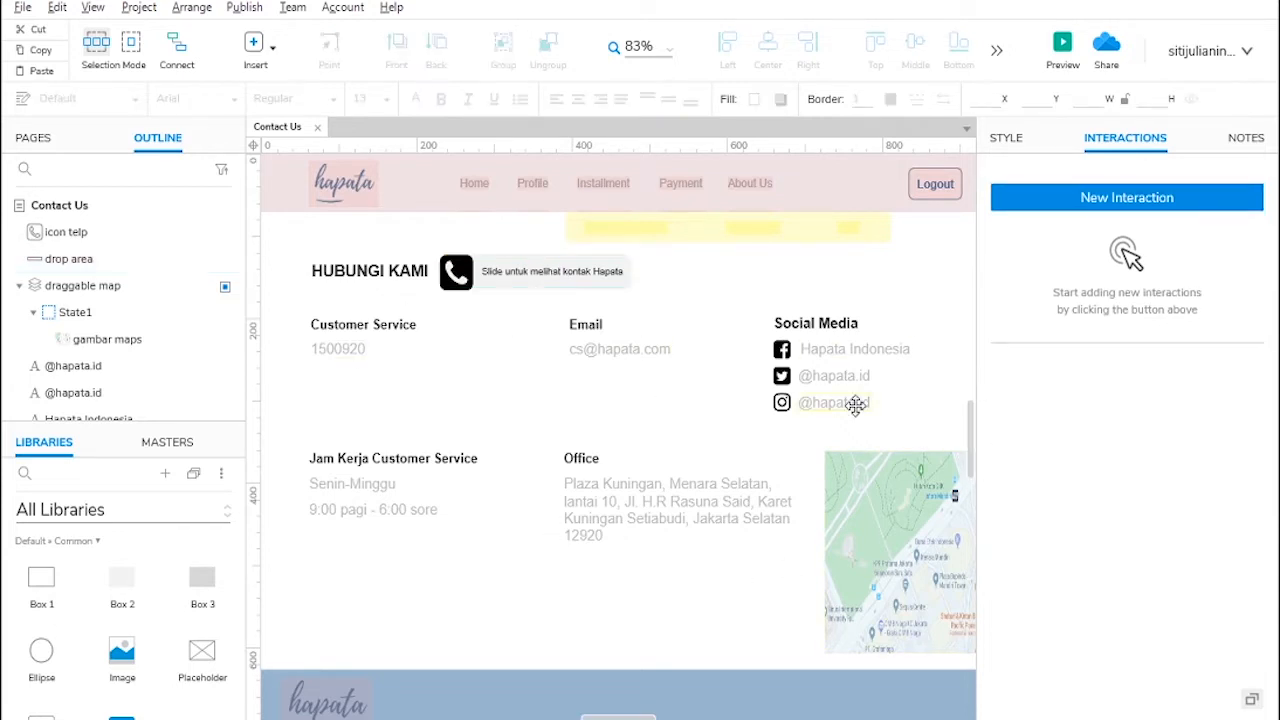
scroll(674, 589, "down", 3)
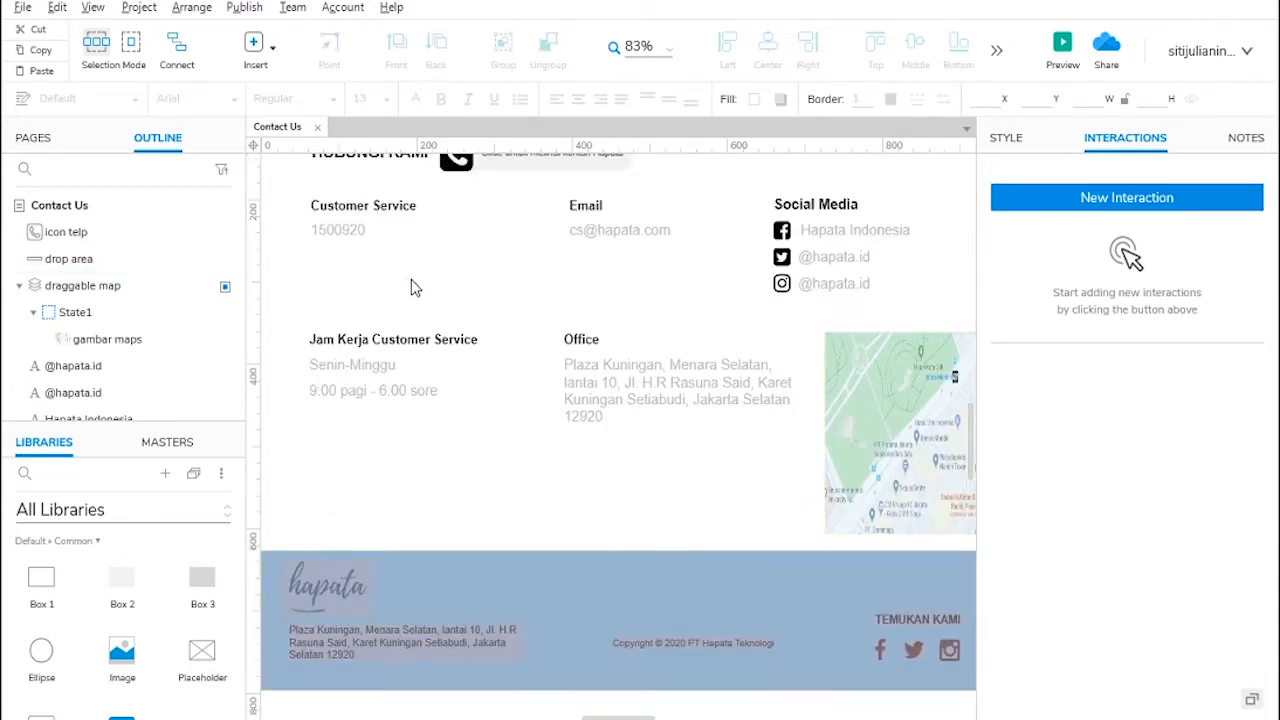
scroll(255, 150, "up", 3)
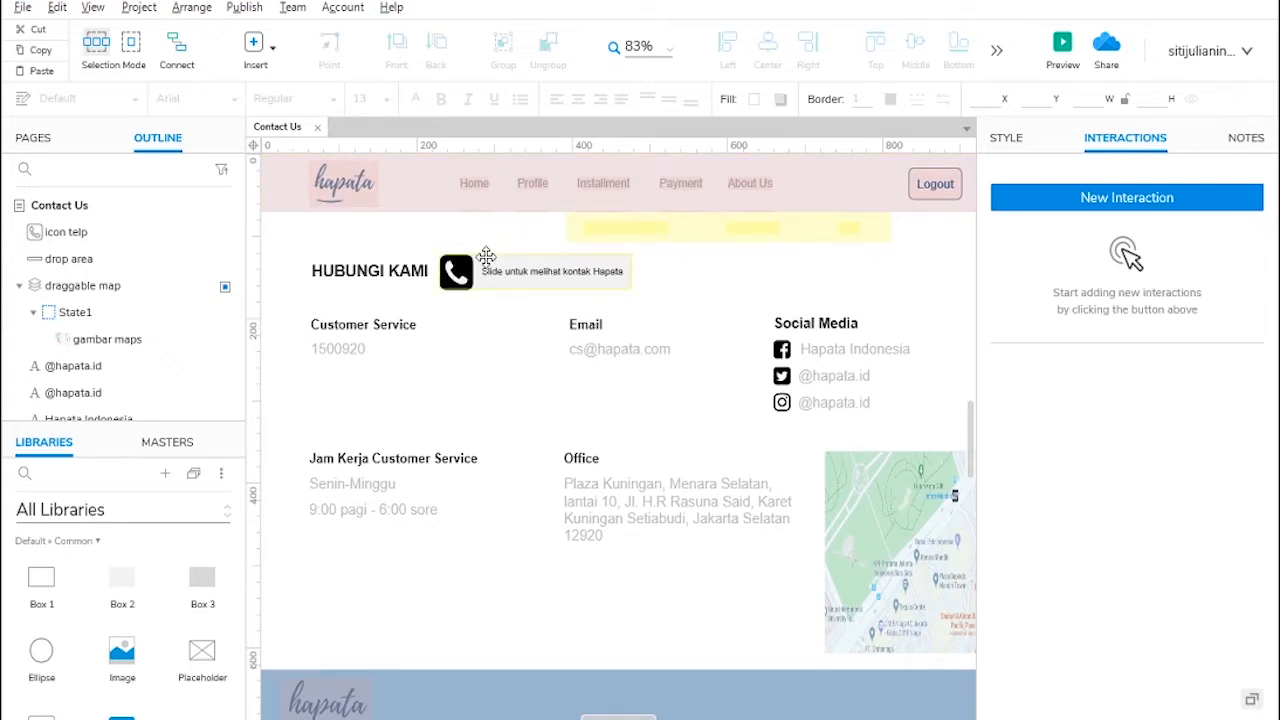
left_click(458, 278)
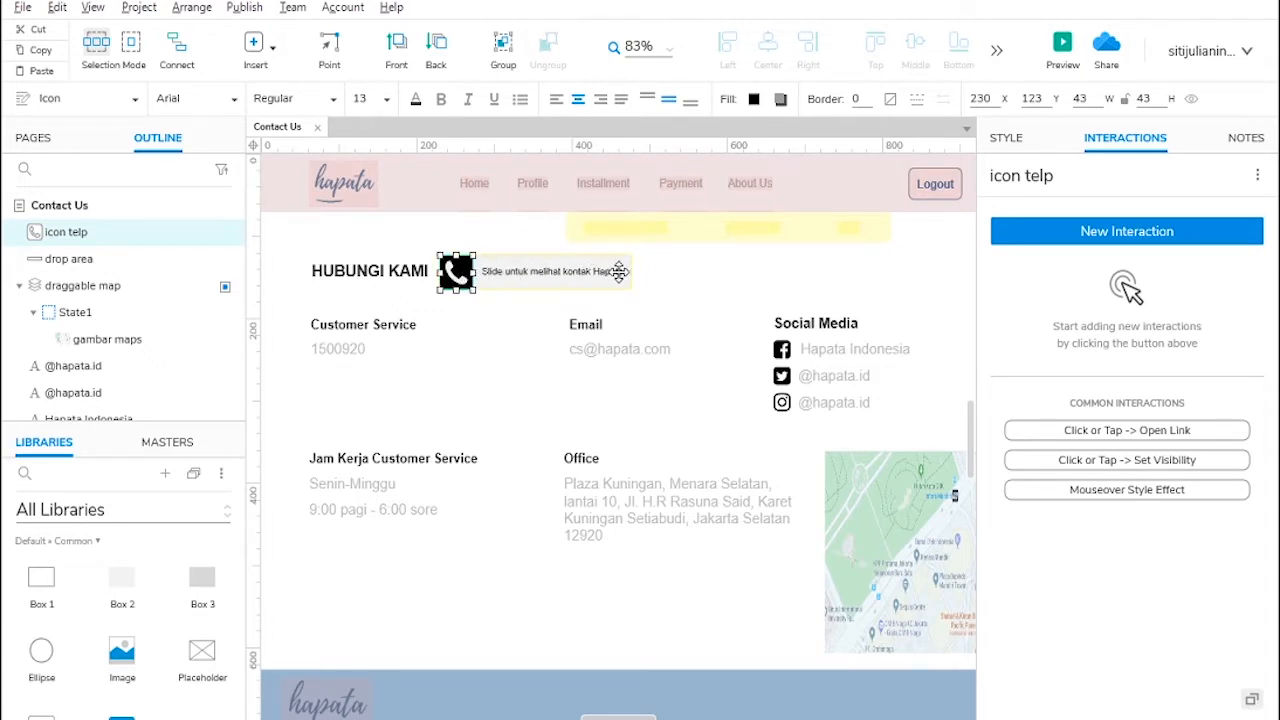
left_click(505, 332)
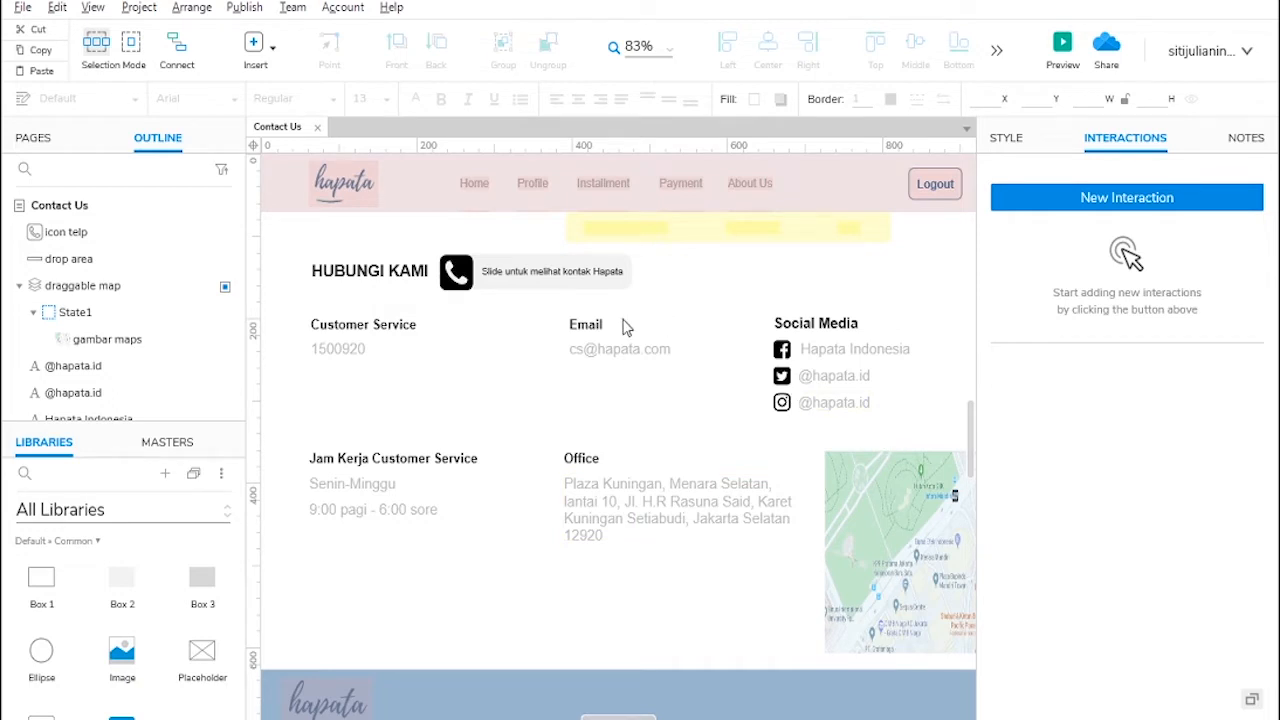
Step: Group all contact detail widgets below the HUBUNGI KAMI heading, including the map, and name the group "detail contat us"
left_click_drag(286, 300, 900, 674)
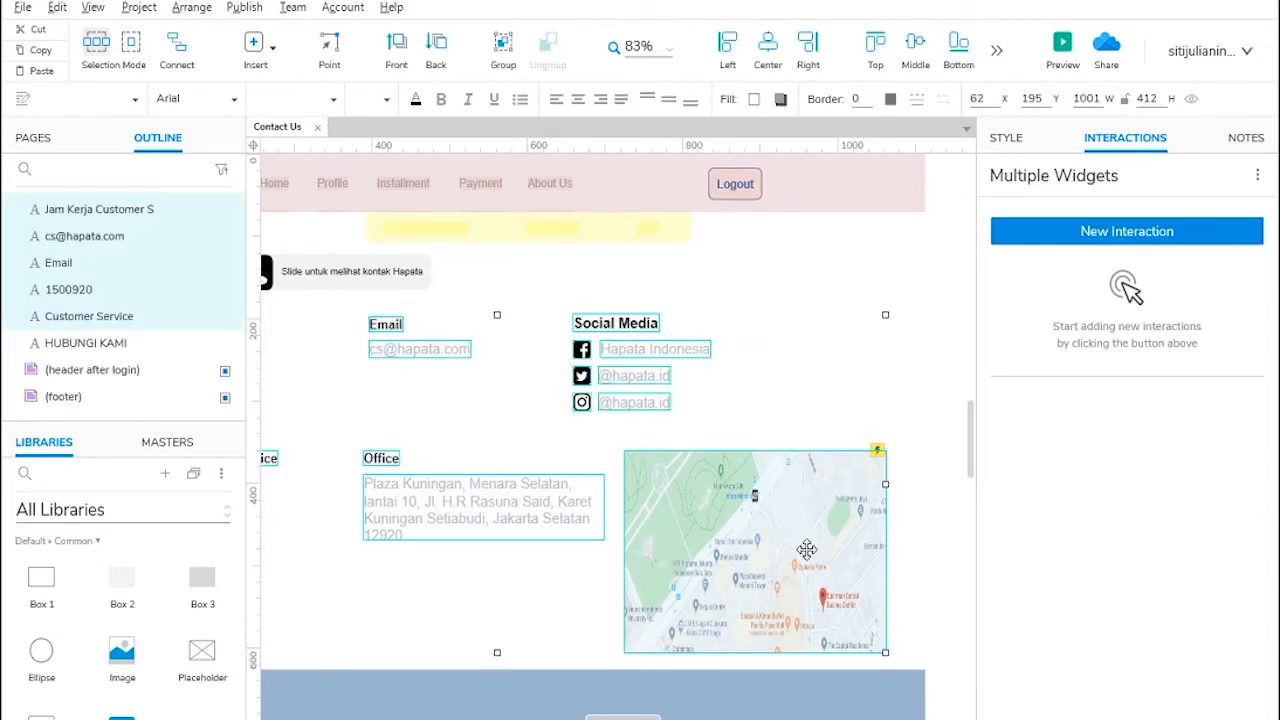
right_click(708, 500)
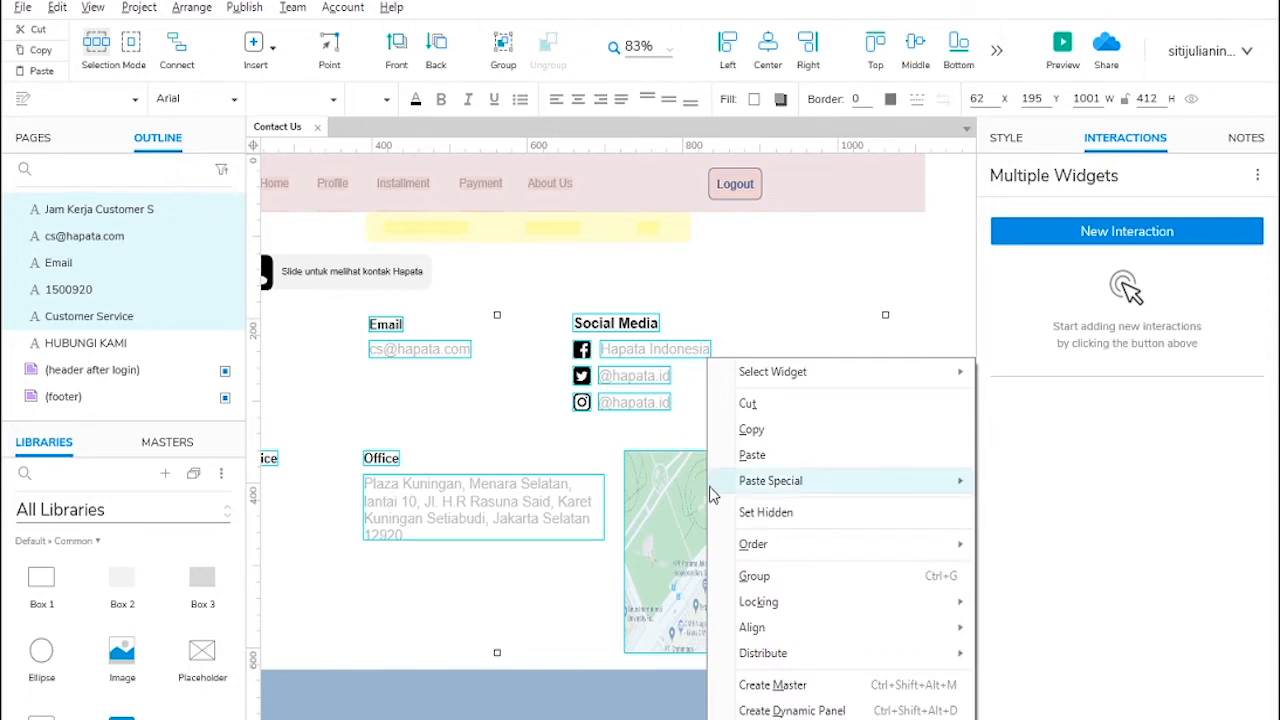
left_click(758, 574)
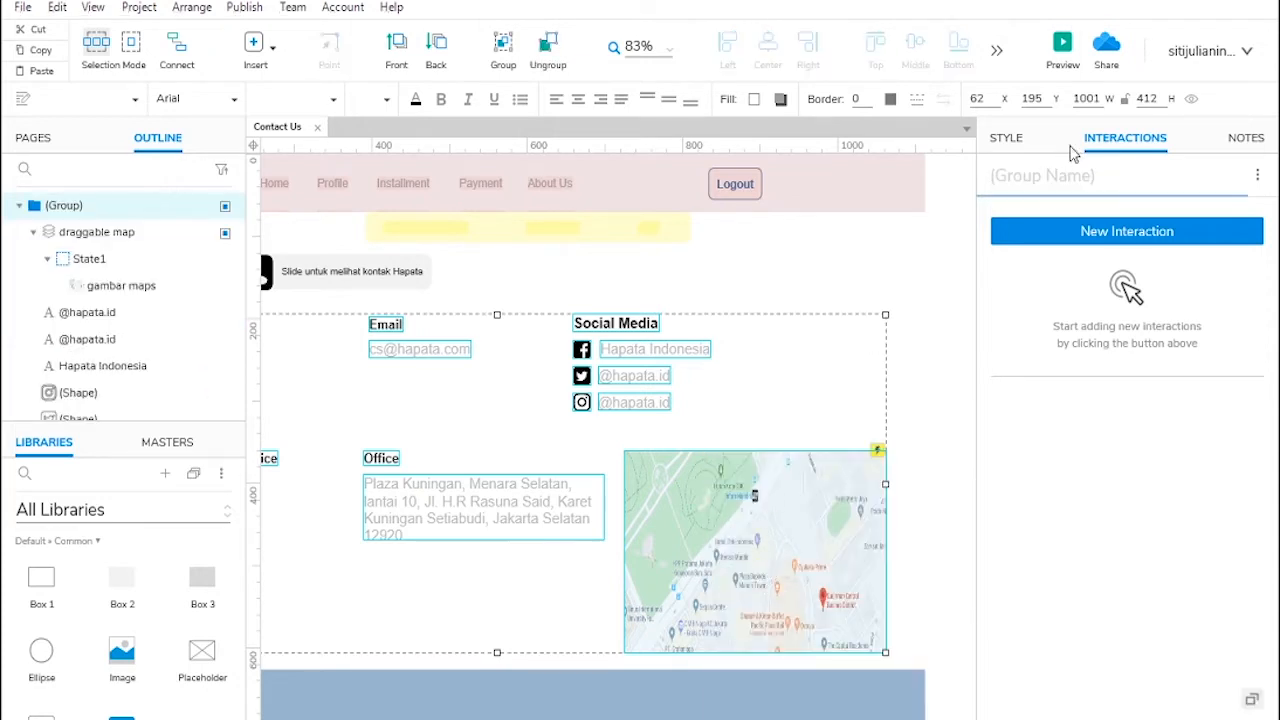
type("detail contat us")
left_click(160, 137)
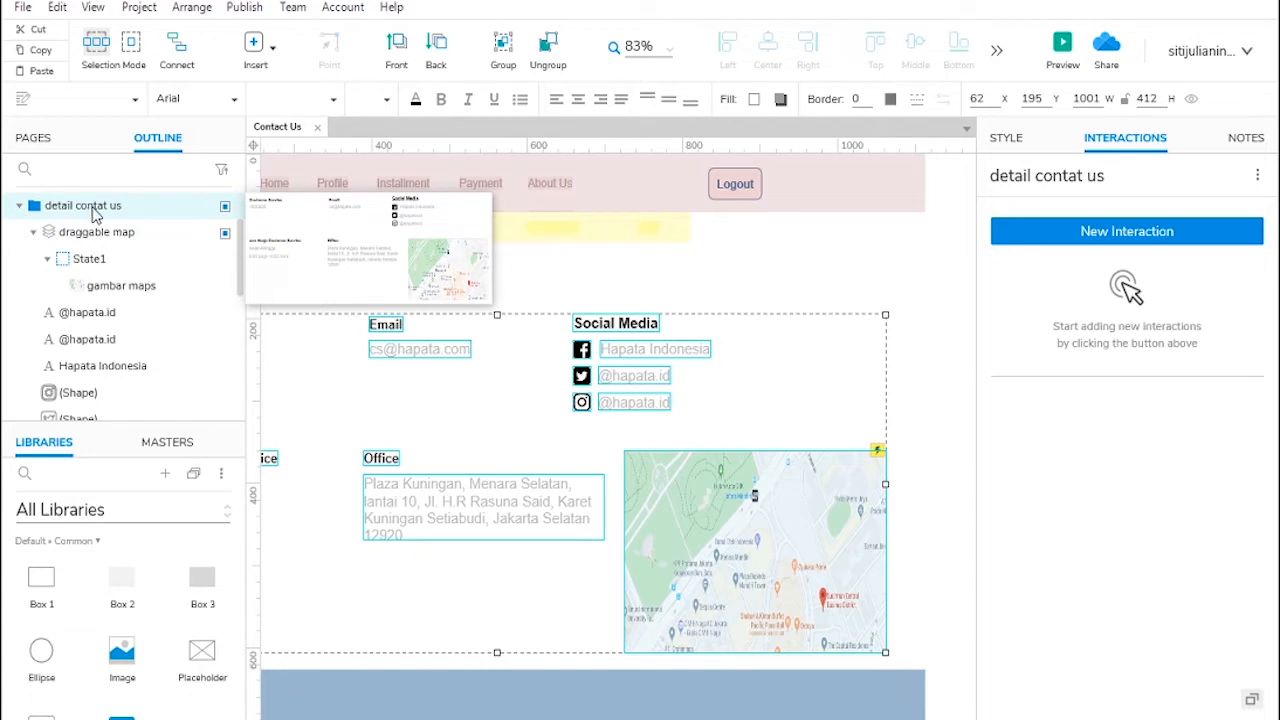
left_click(255, 146)
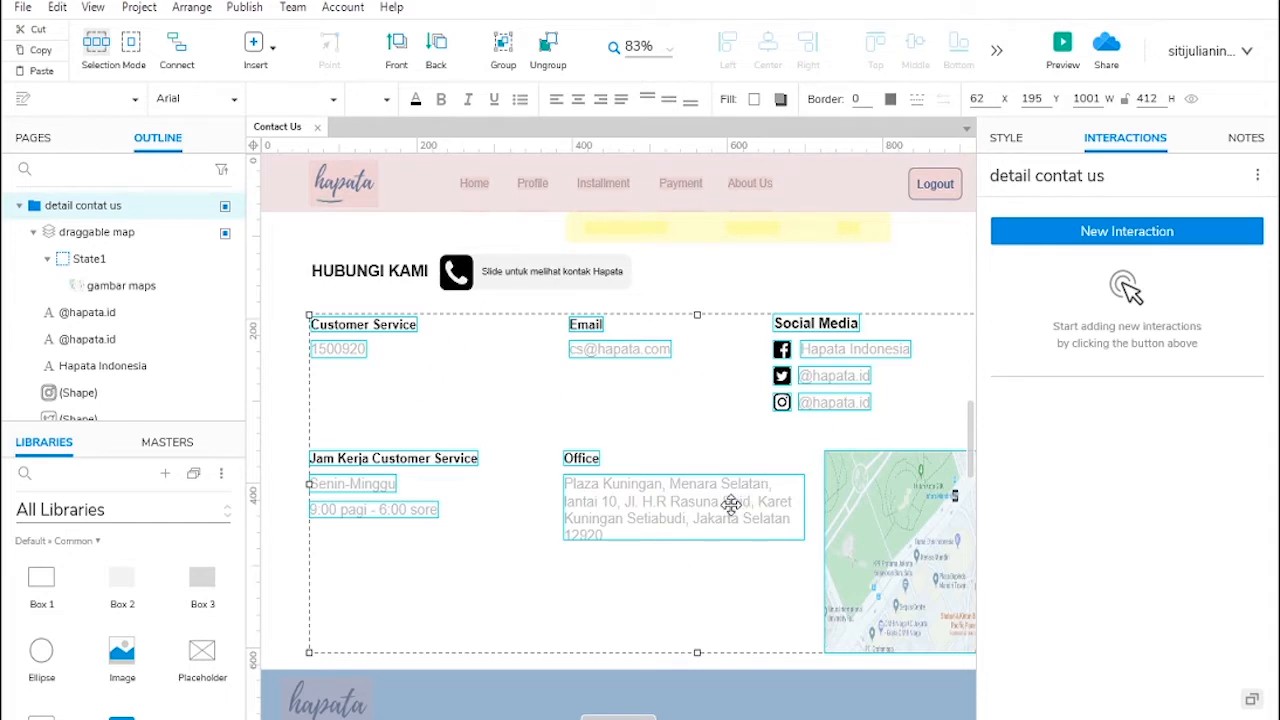
Step: Set the "detail contat us" group to hidden
left_click(760, 284)
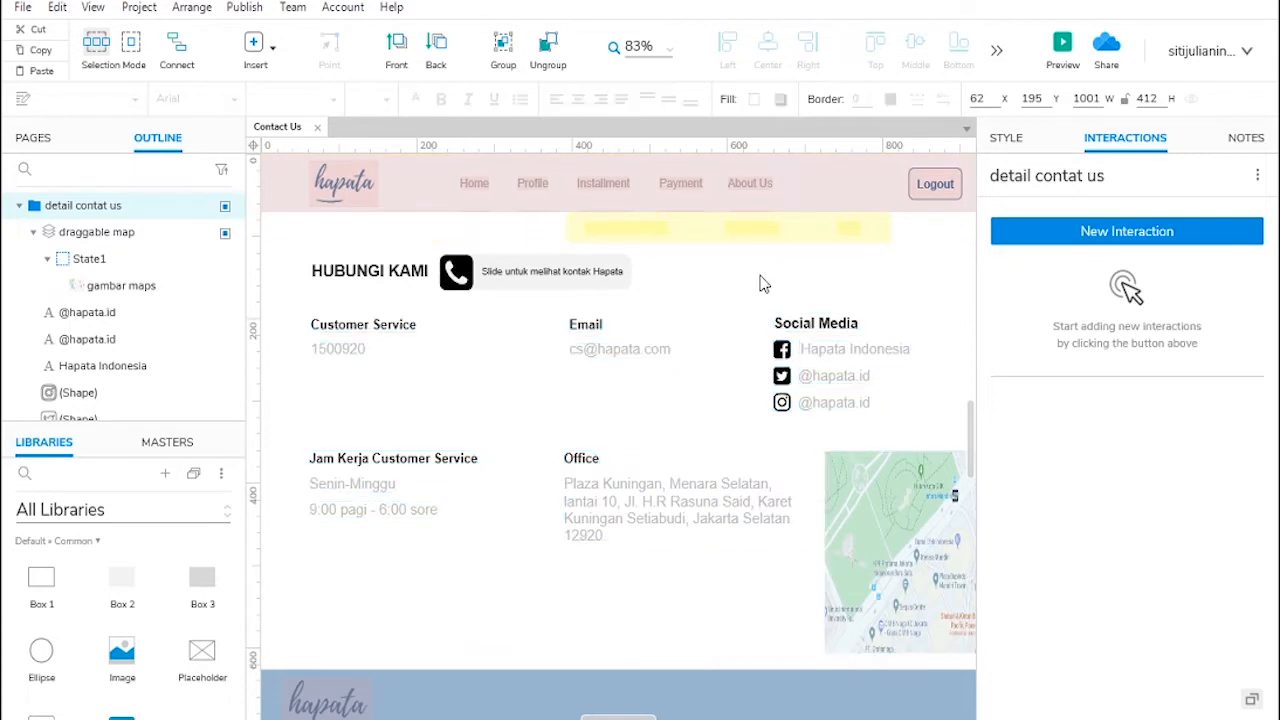
left_click(701, 514)
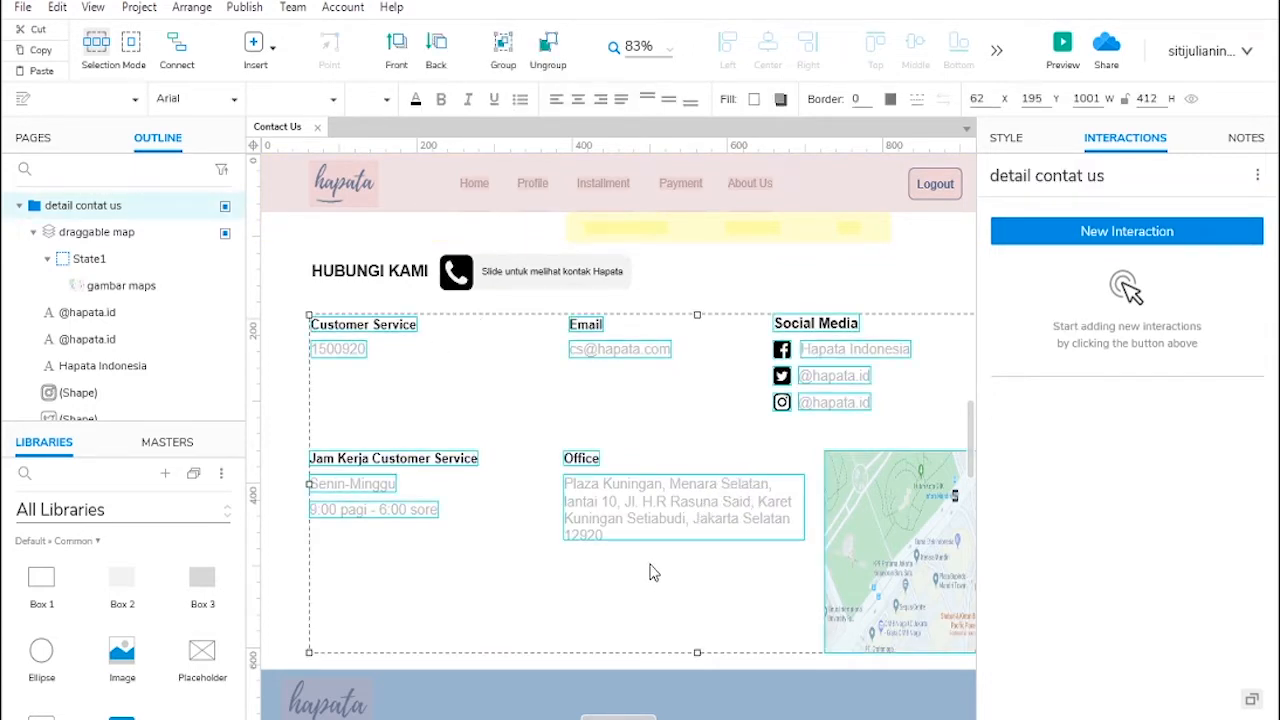
right_click(679, 496)
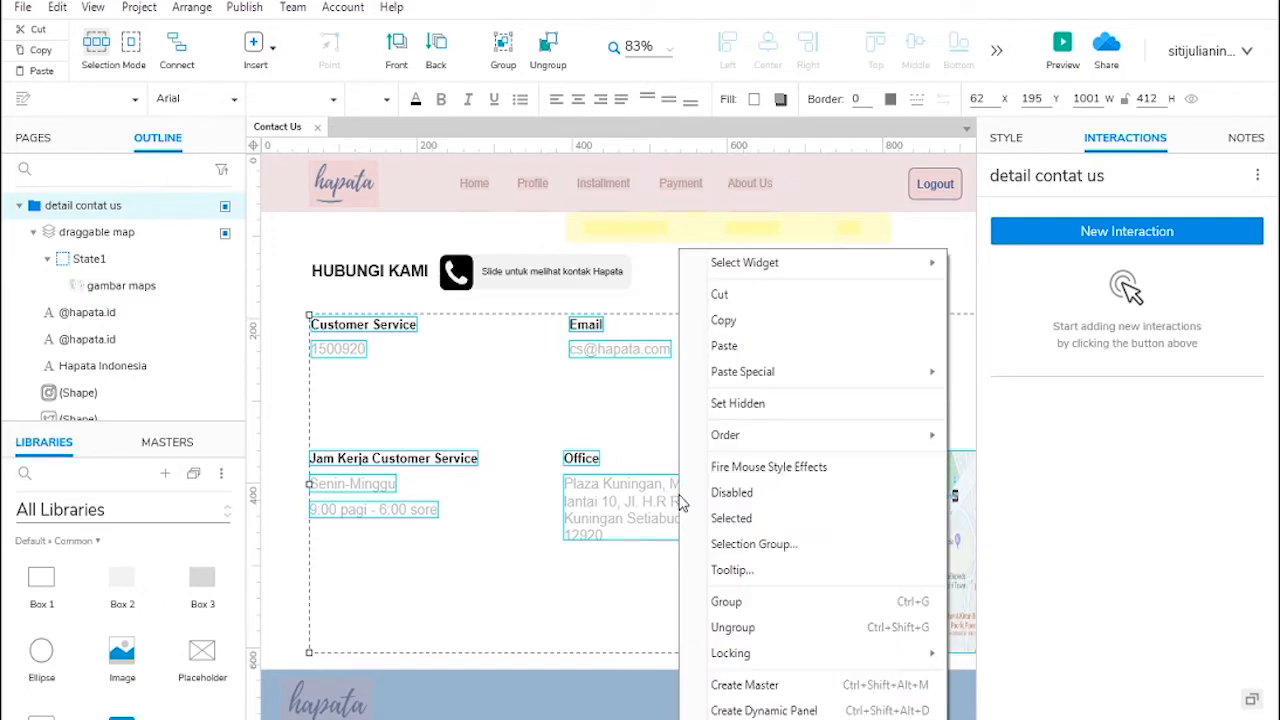
left_click(753, 405)
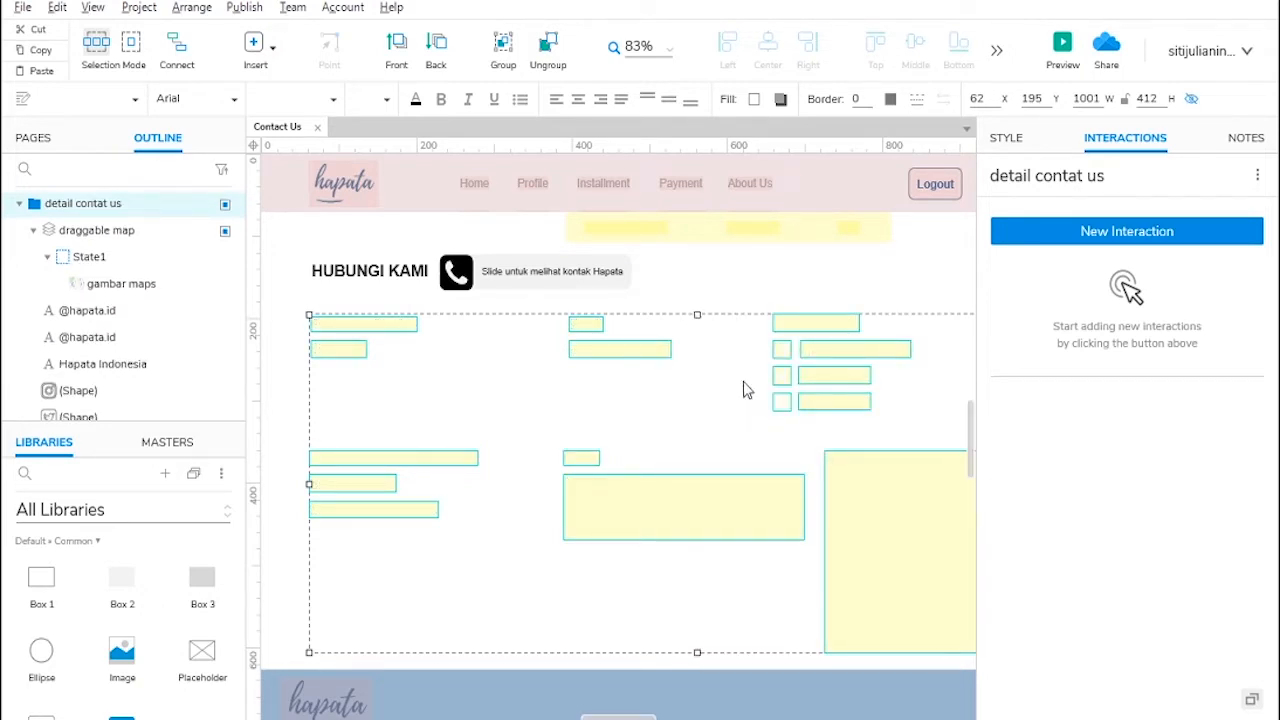
Step: Convert the phone icon beside the HUBUNGI KAMI heading into a dynamic panel named "drag"
left_click(457, 271)
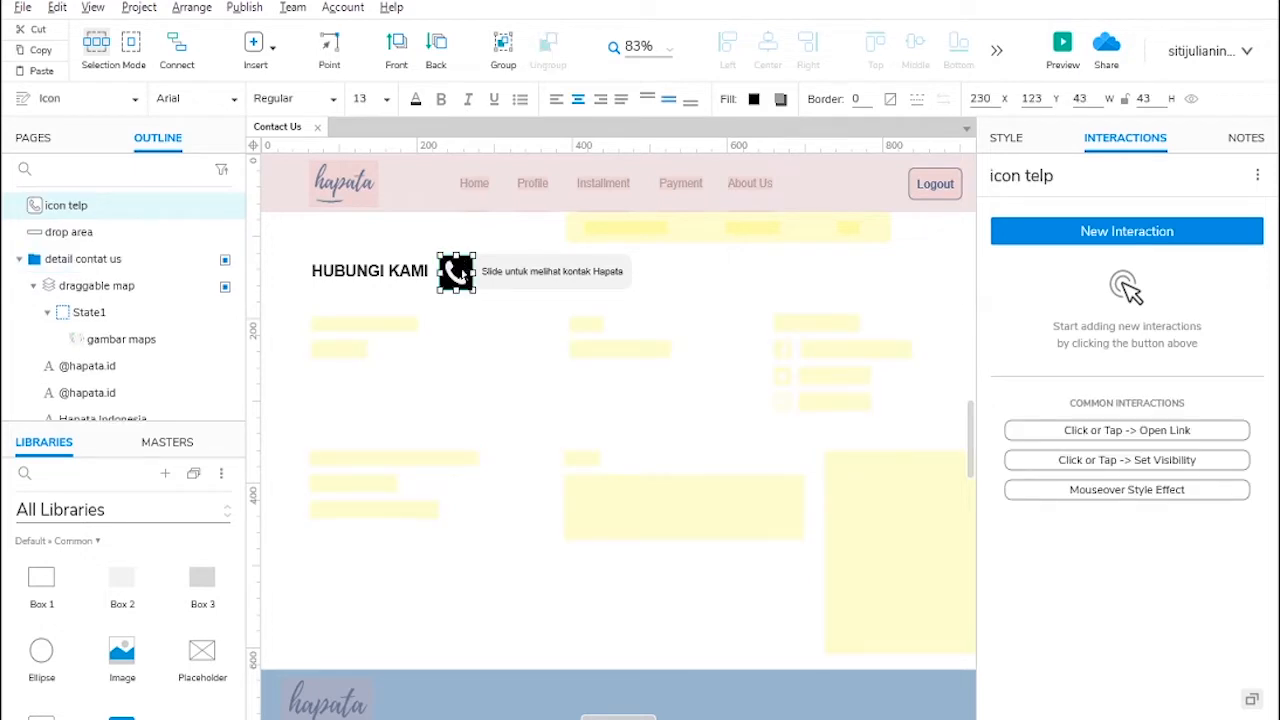
right_click(460, 275)
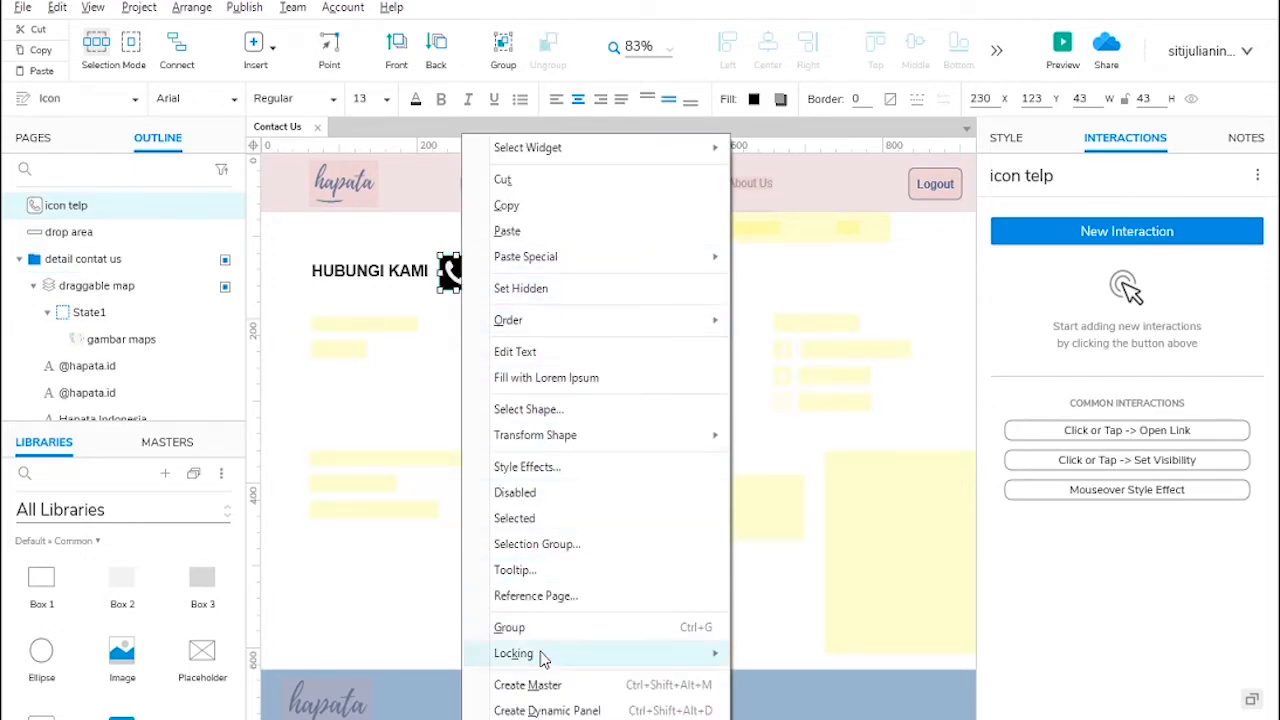
left_click(596, 709)
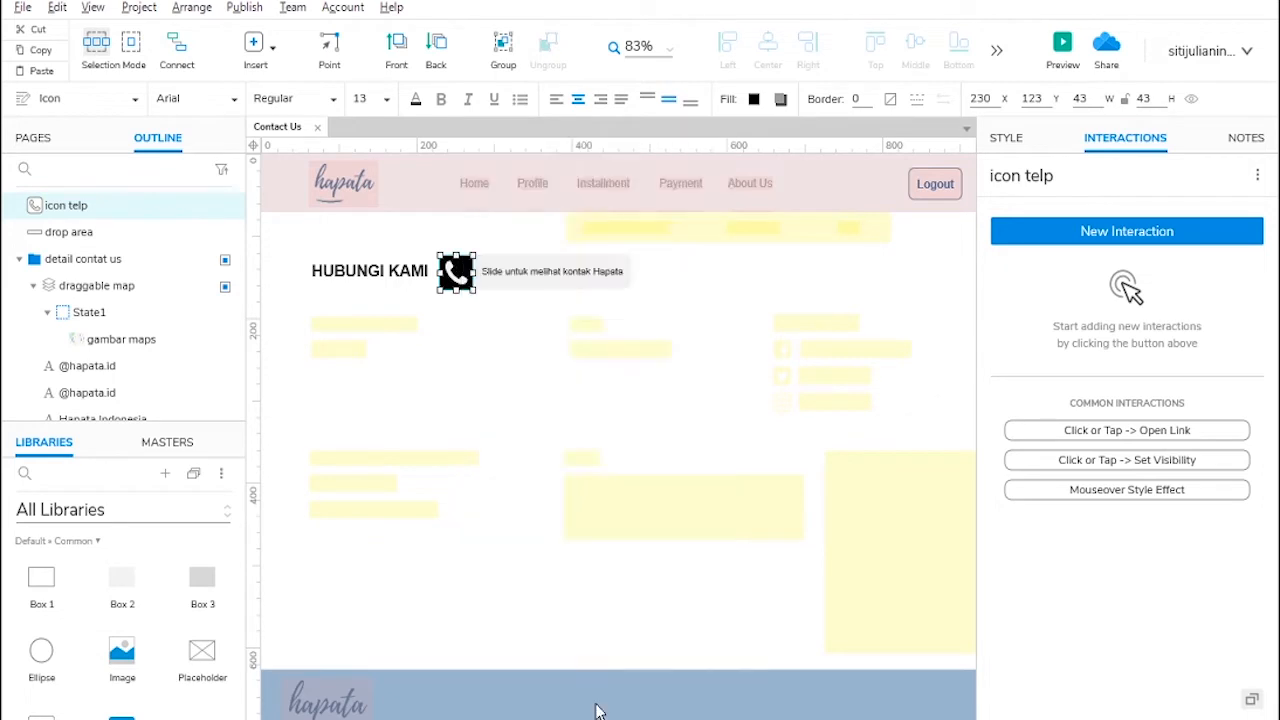
left_click(1032, 182)
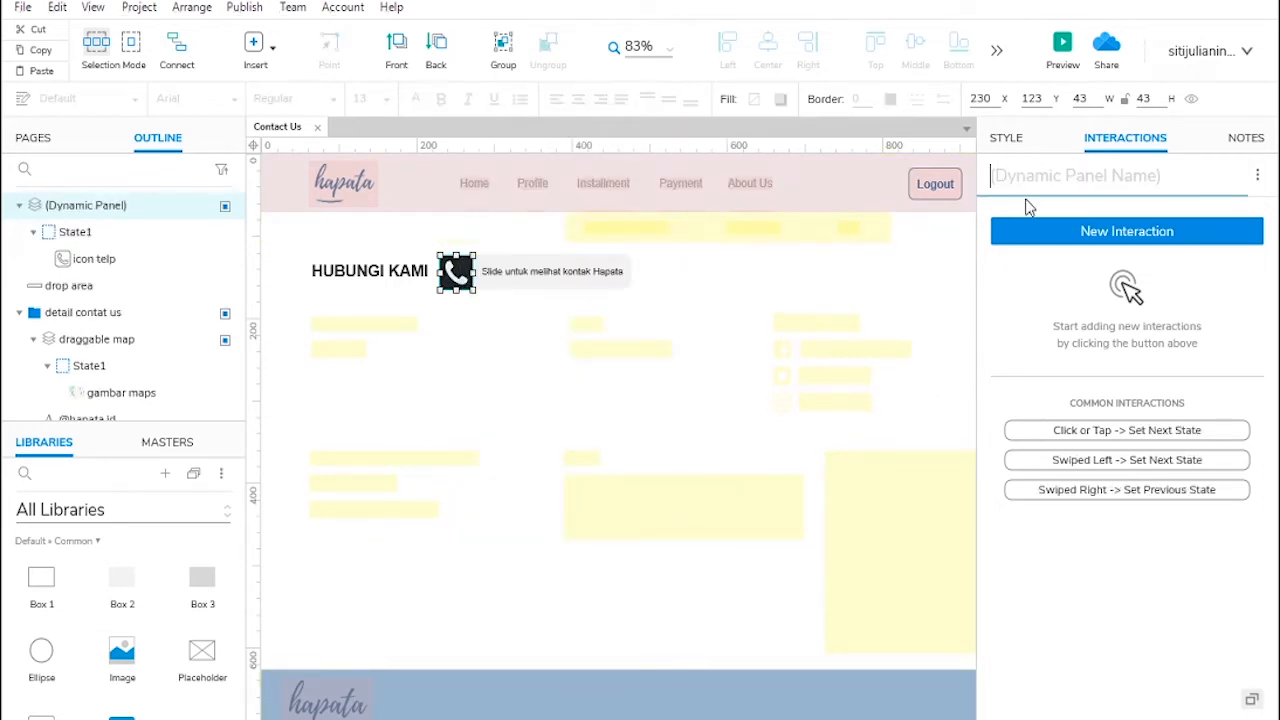
type("dr")
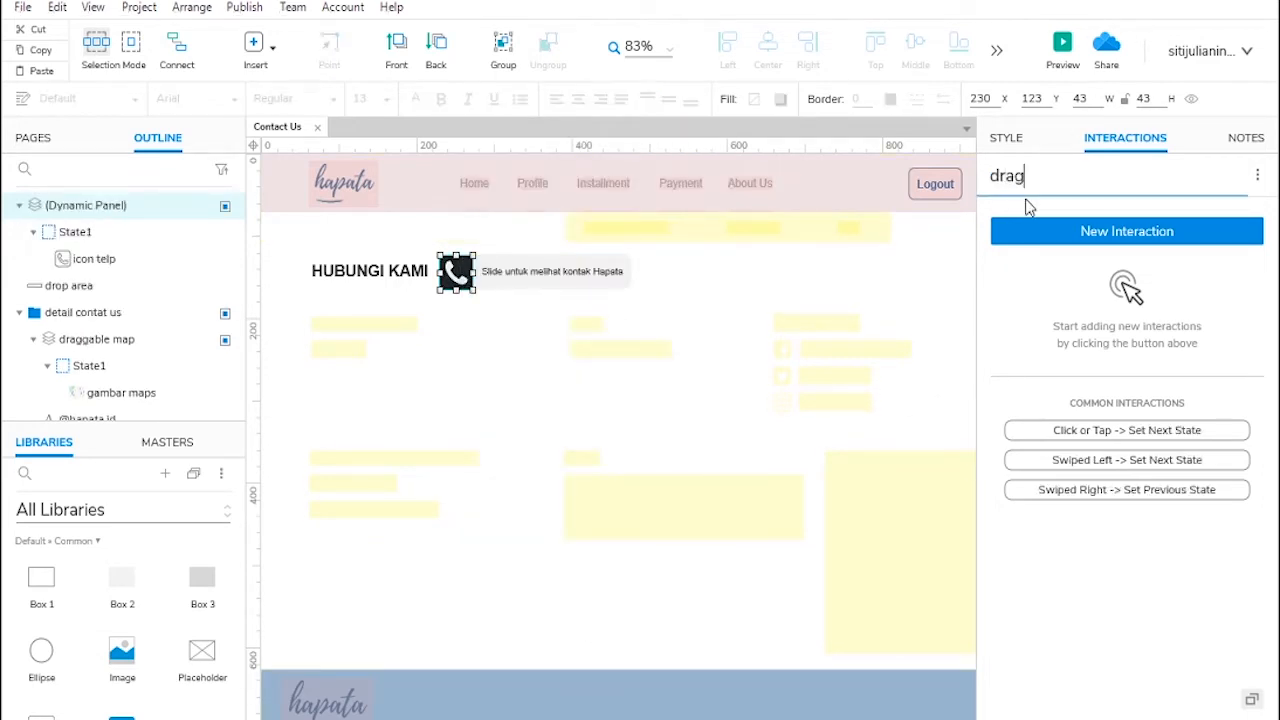
type("ag")
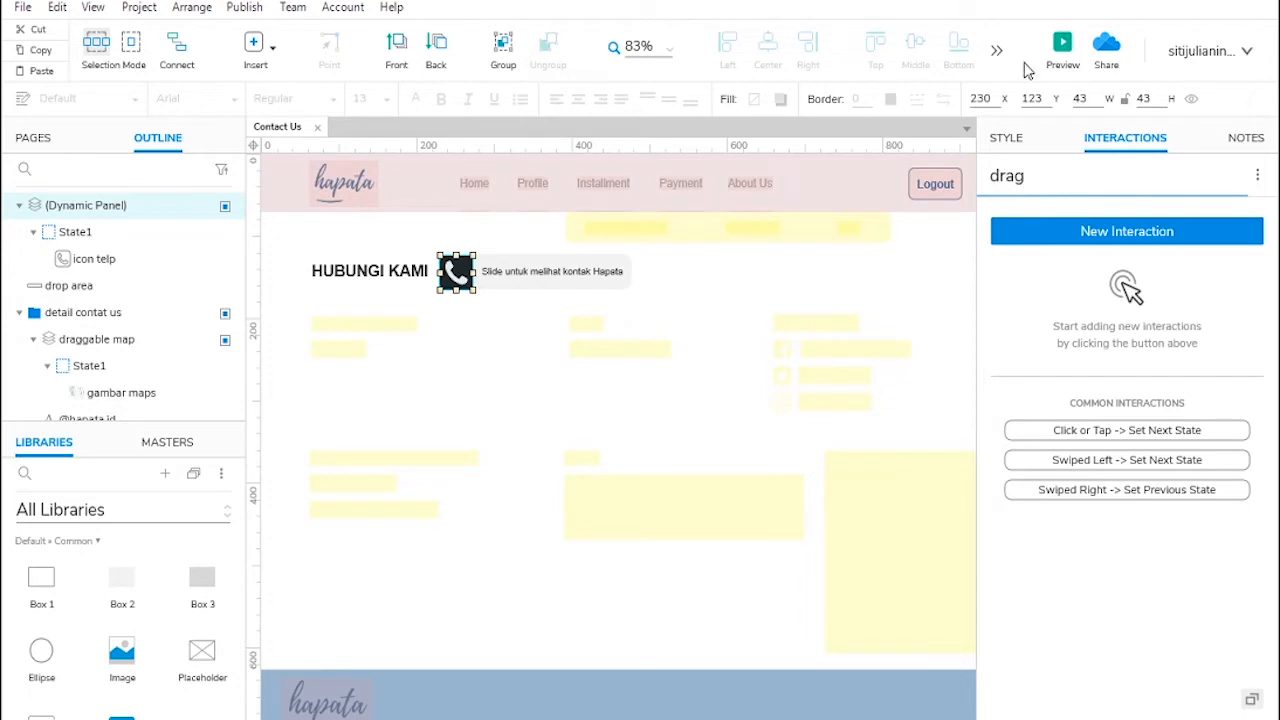
left_click(751, 268)
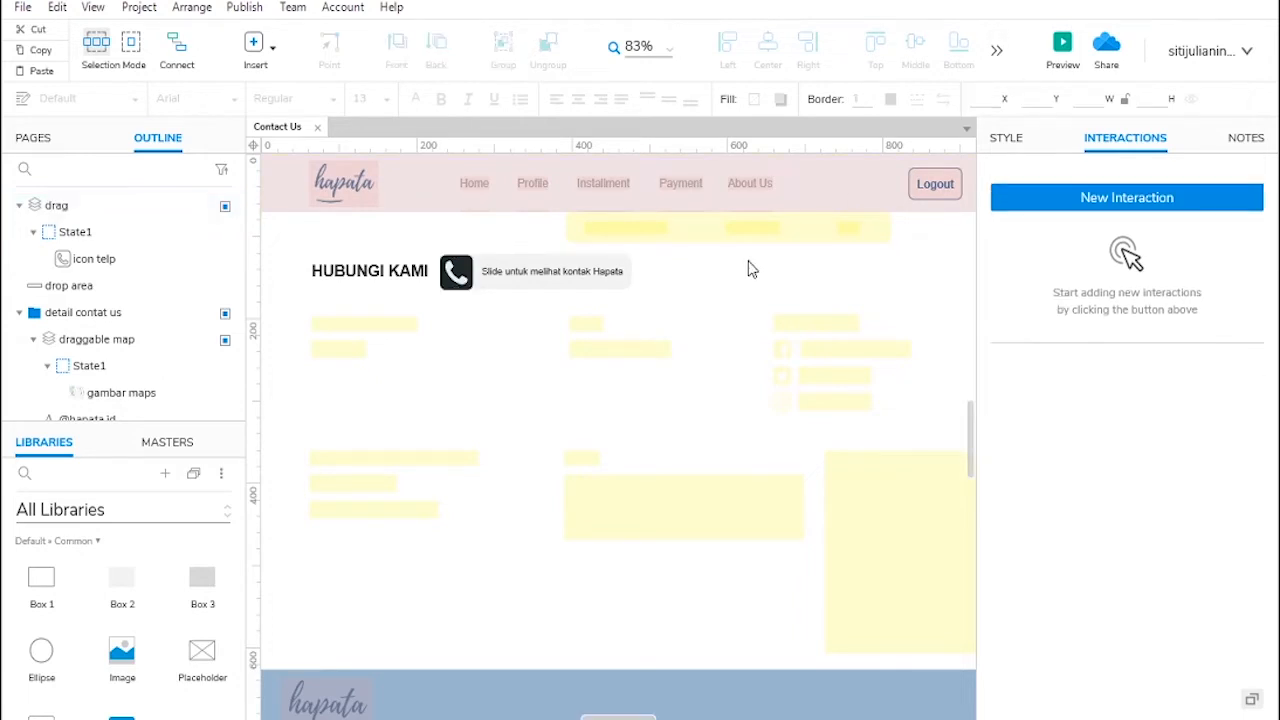
Step: Add a new interaction with the Dragged event trigger to the "drag" dynamic panel
left_click(463, 272)
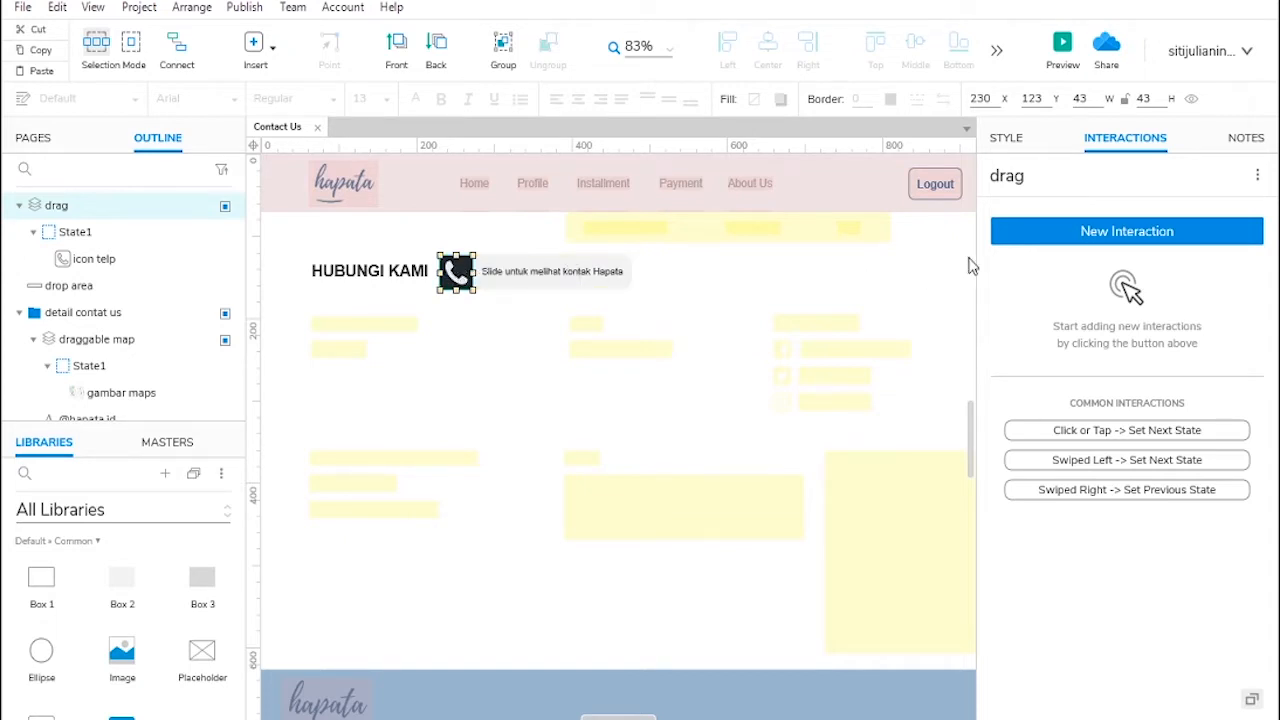
left_click(1095, 232)
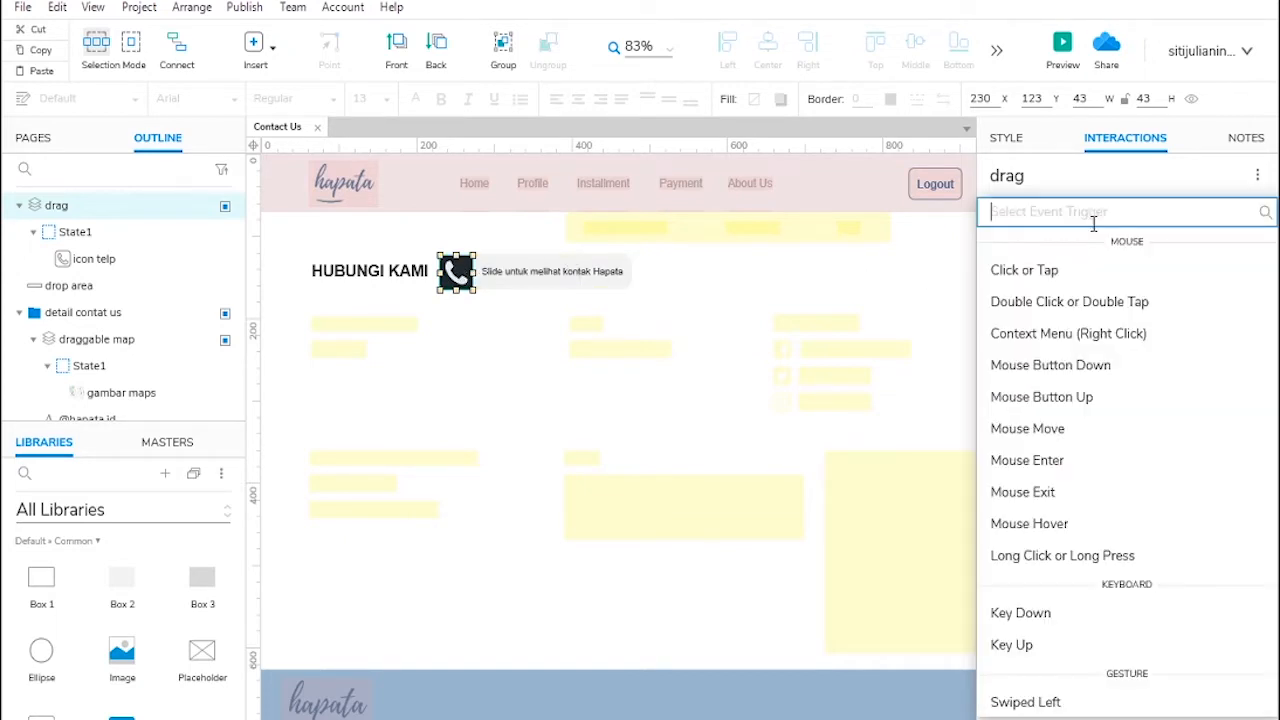
scroll(1088, 305, "down", 2)
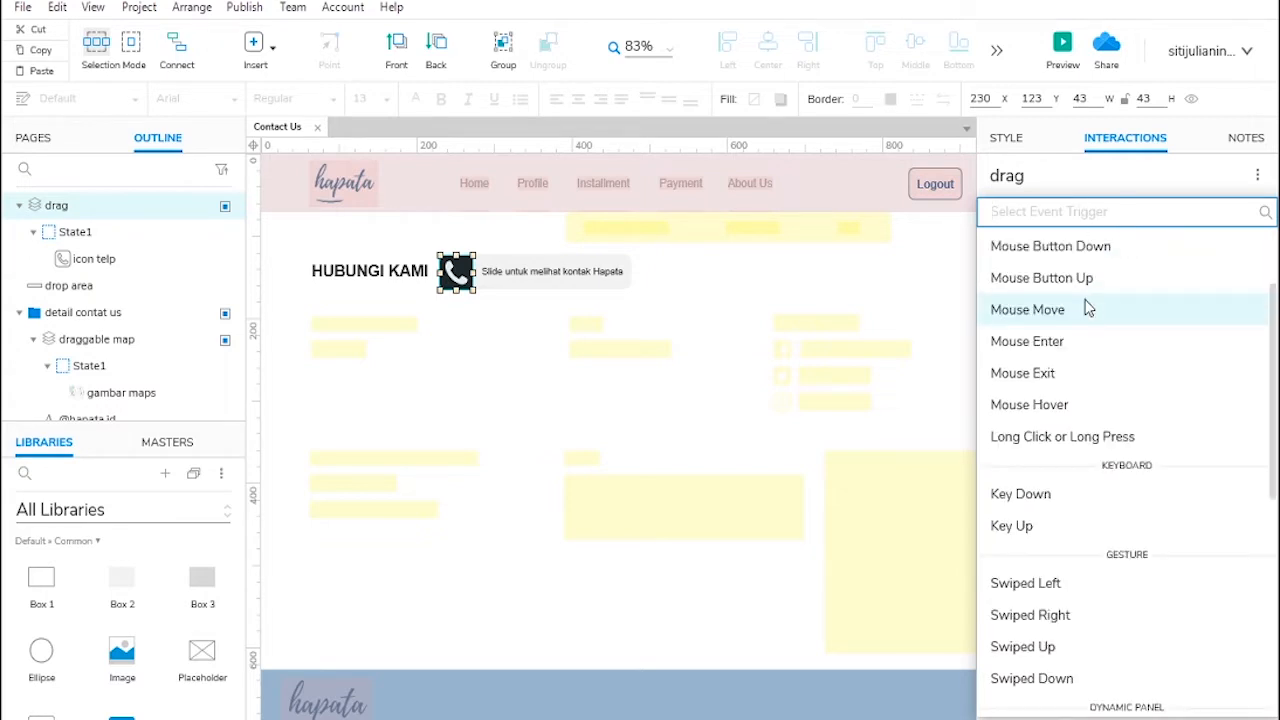
scroll(1086, 310, "down", 5)
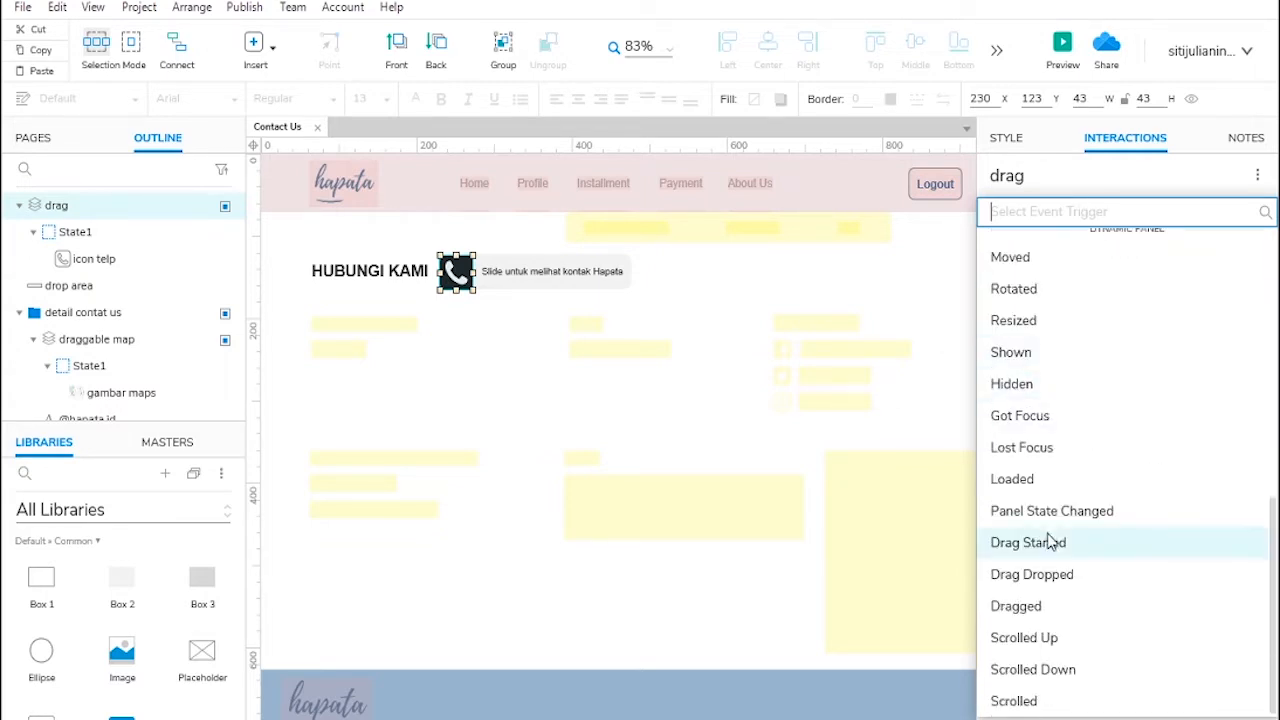
left_click(1021, 606)
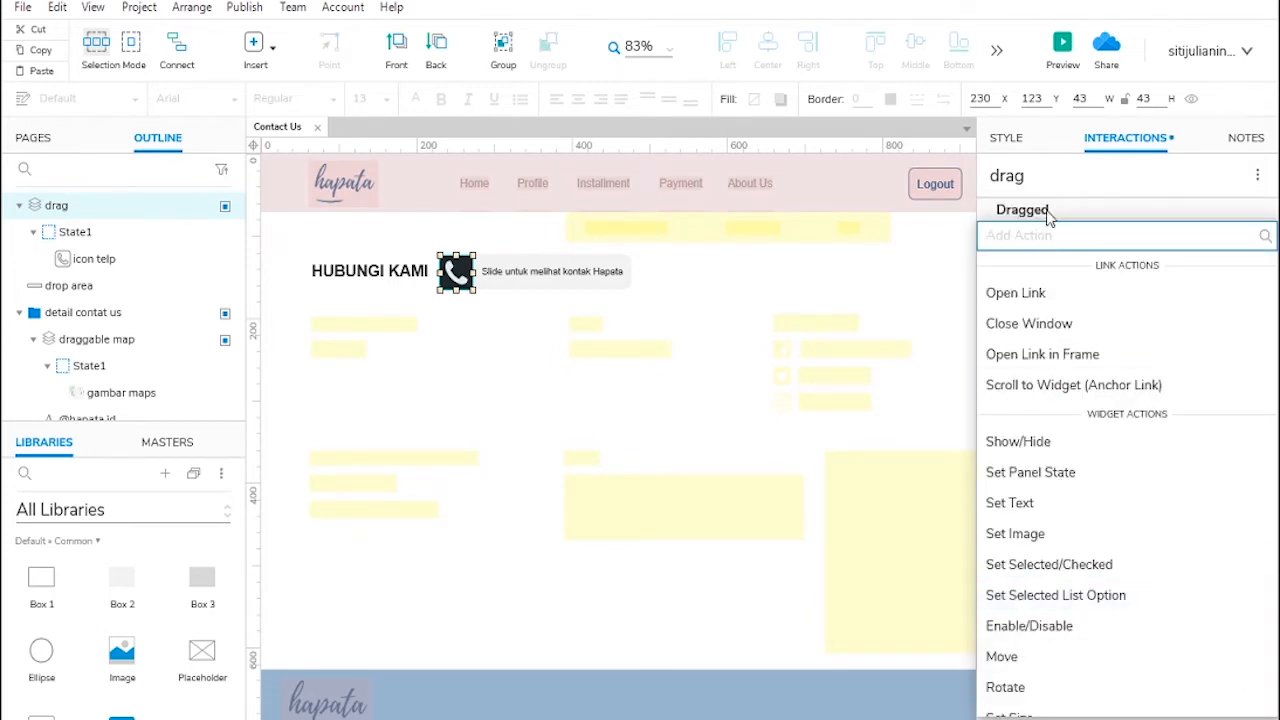
Step: Add a Move action to the Dragged event, targeting the "drag" panel with the movement set to With Drag x
scroll(1060, 330, "down", 3)
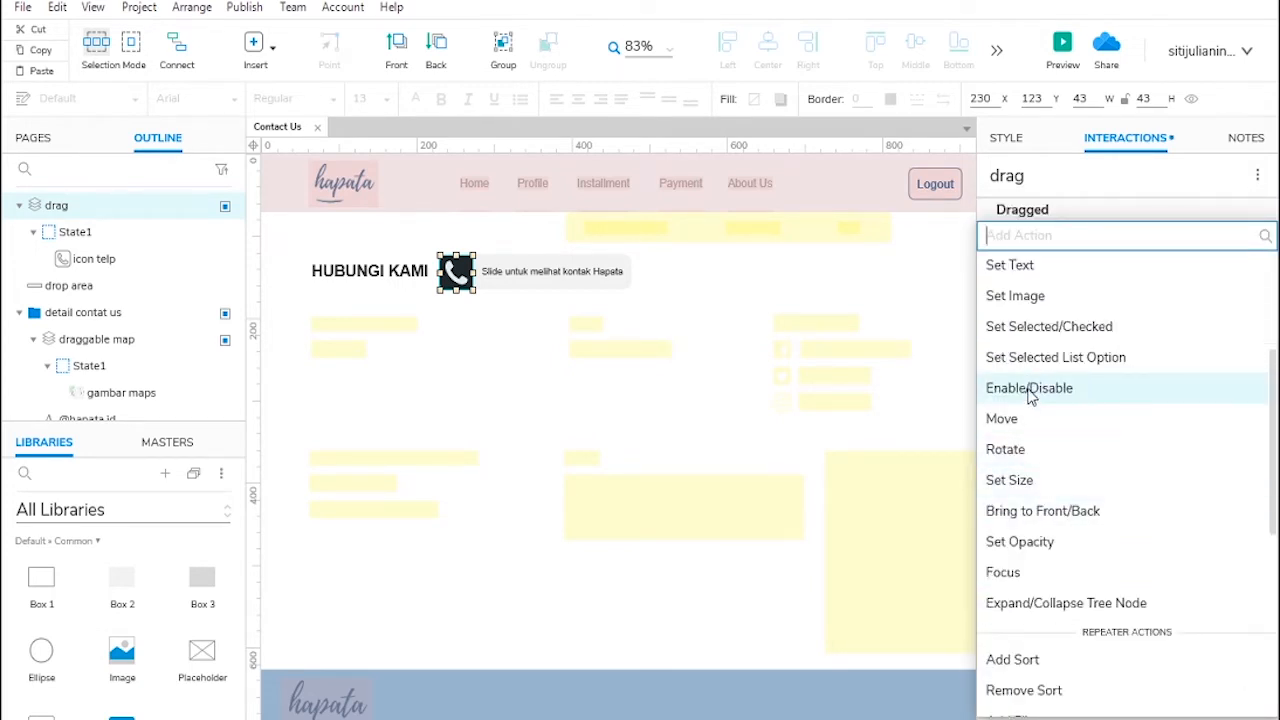
left_click(1034, 421)
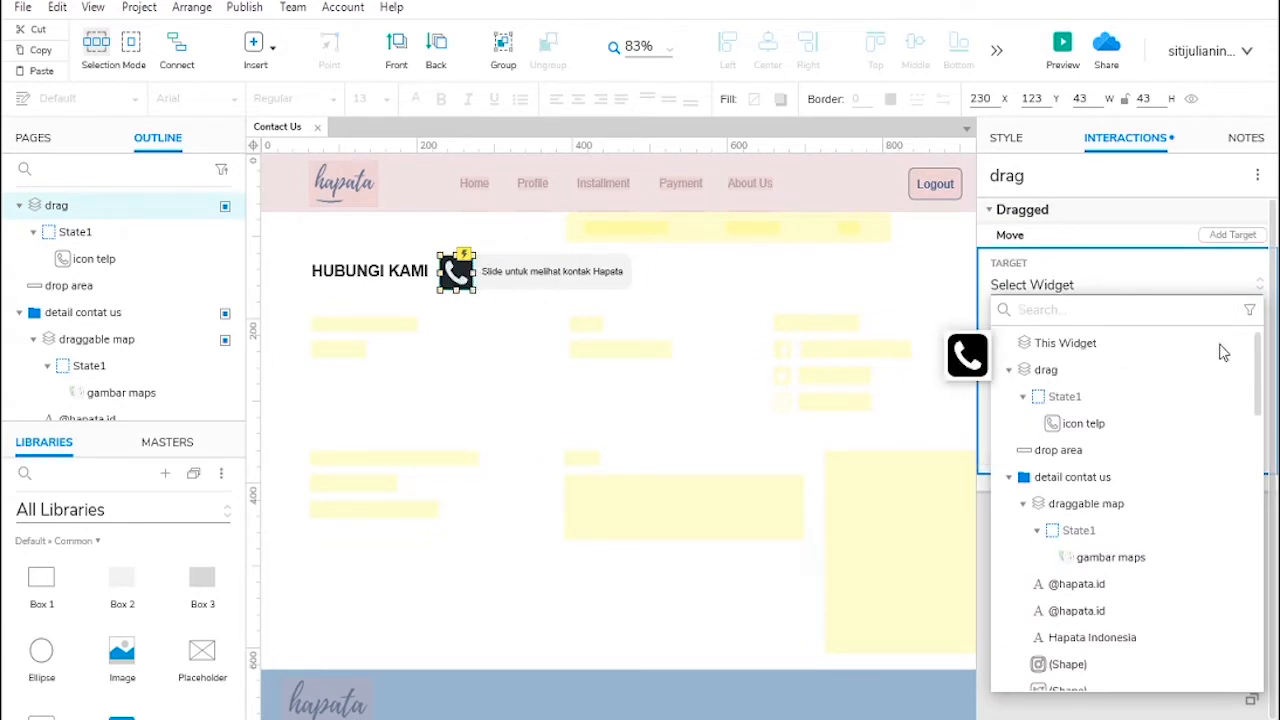
left_click(1064, 372)
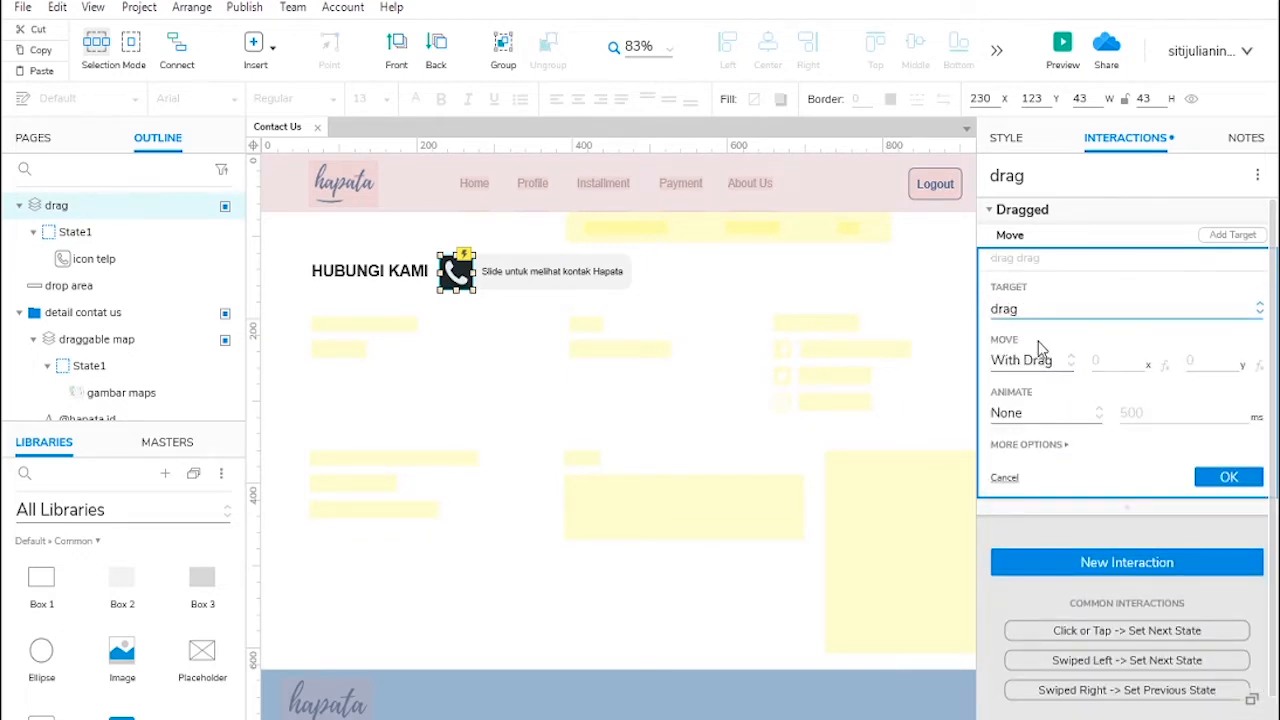
left_click(1020, 364)
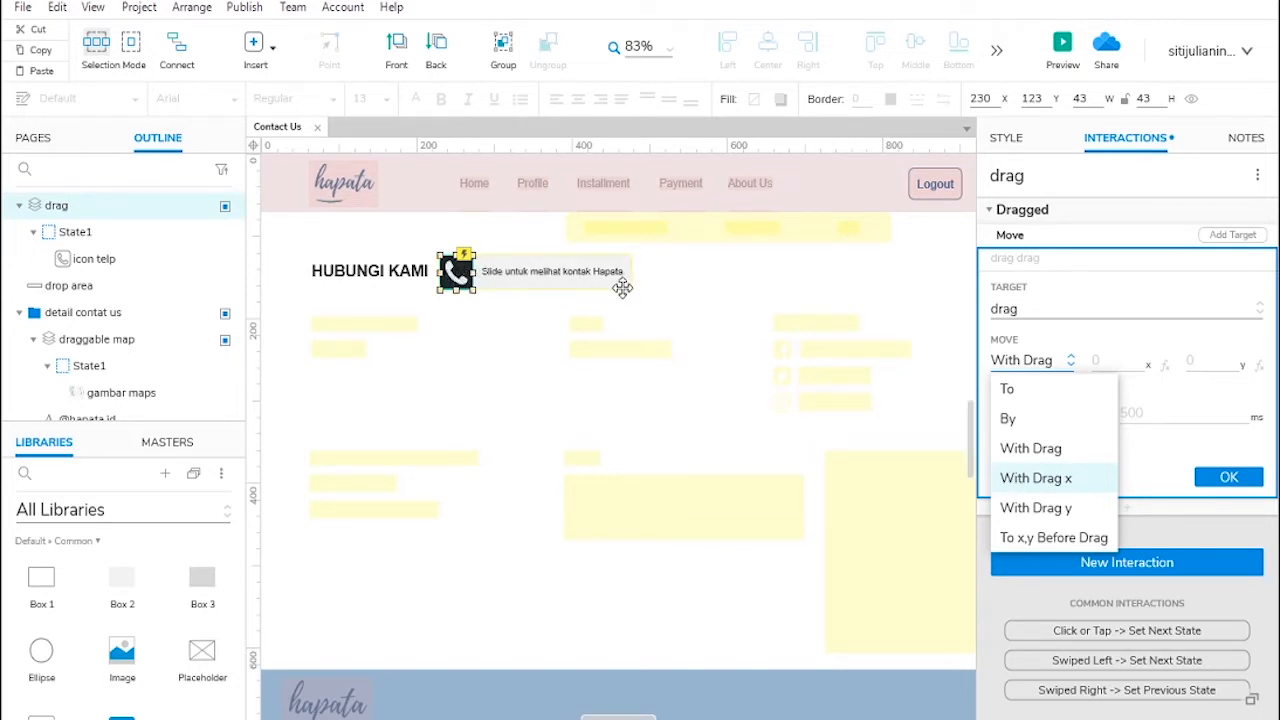
left_click(1036, 477)
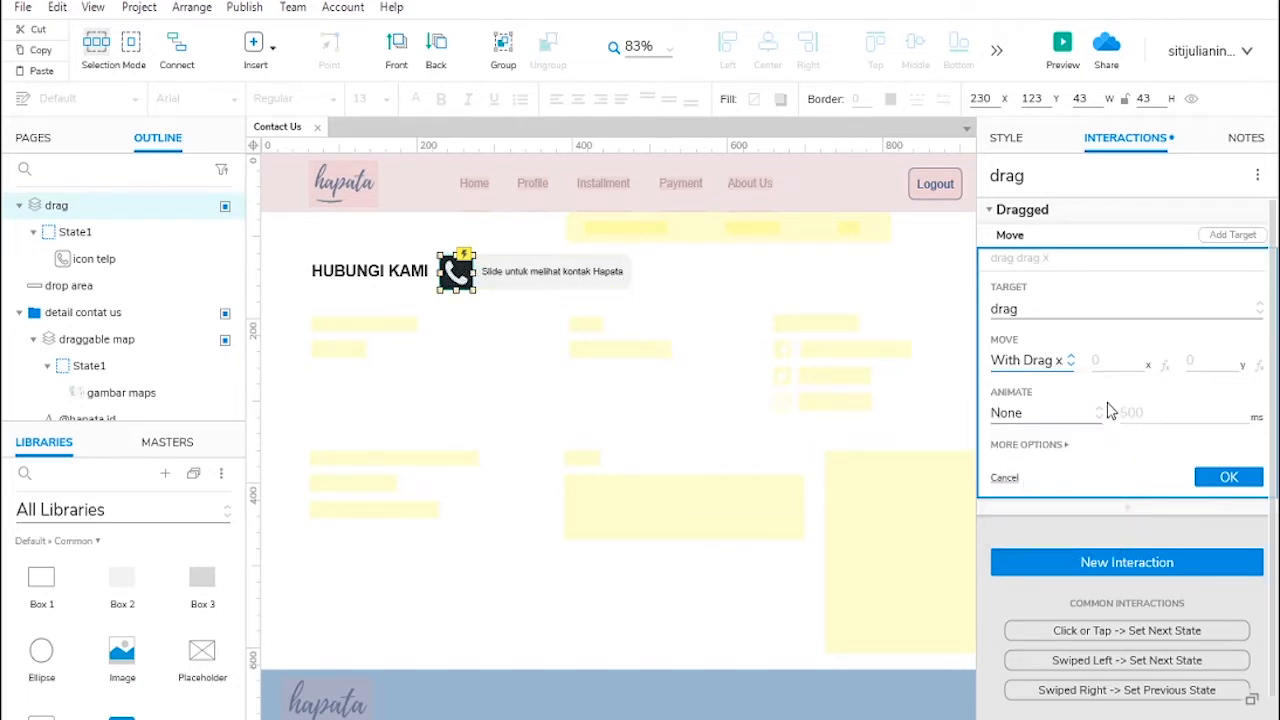
left_click(1229, 477)
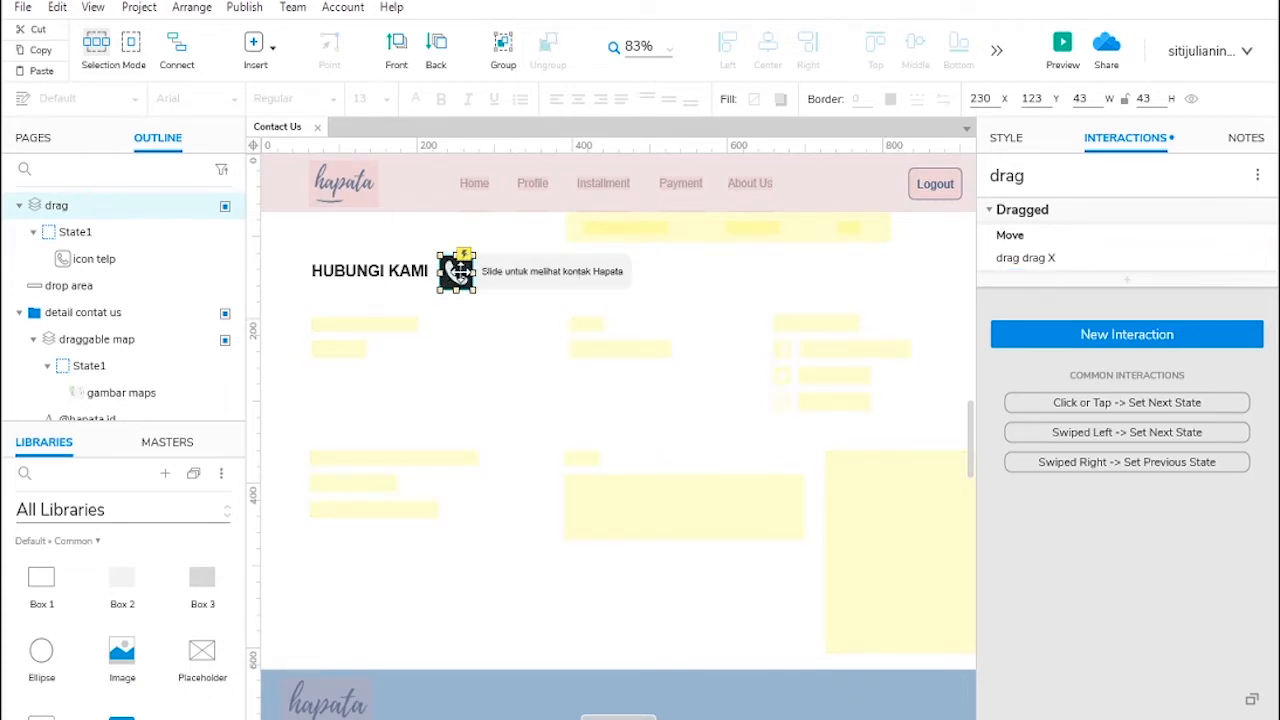
Step: Add a Drag Dropped event to the "drag" dynamic panel without choosing an action for it
left_click(1038, 332)
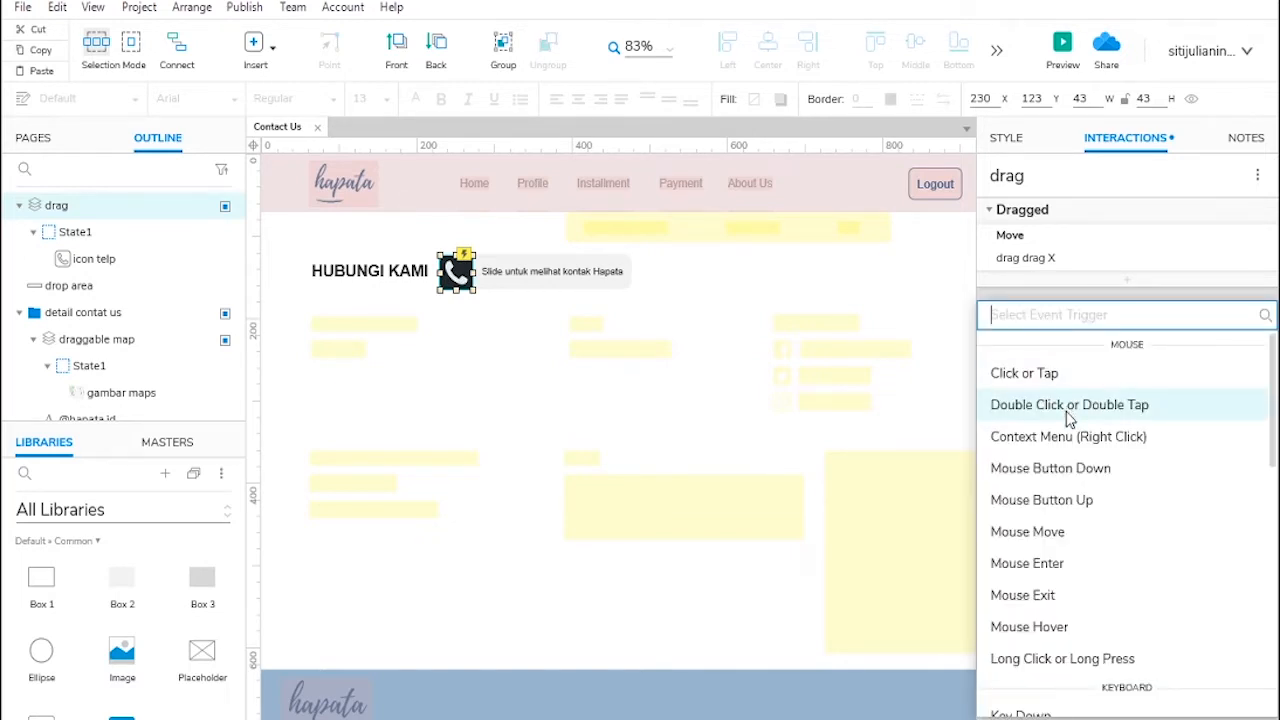
scroll(1068, 423, "down", 3)
scroll(1068, 423, "down", 5)
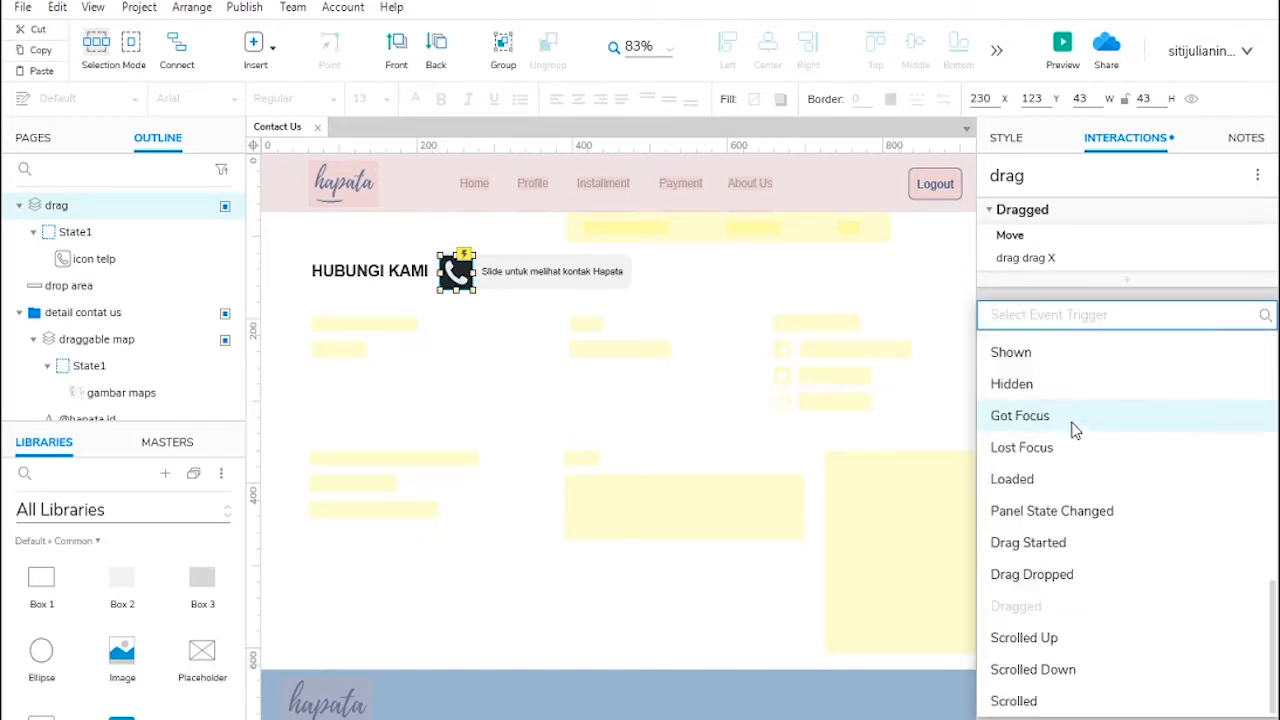
left_click(1068, 577)
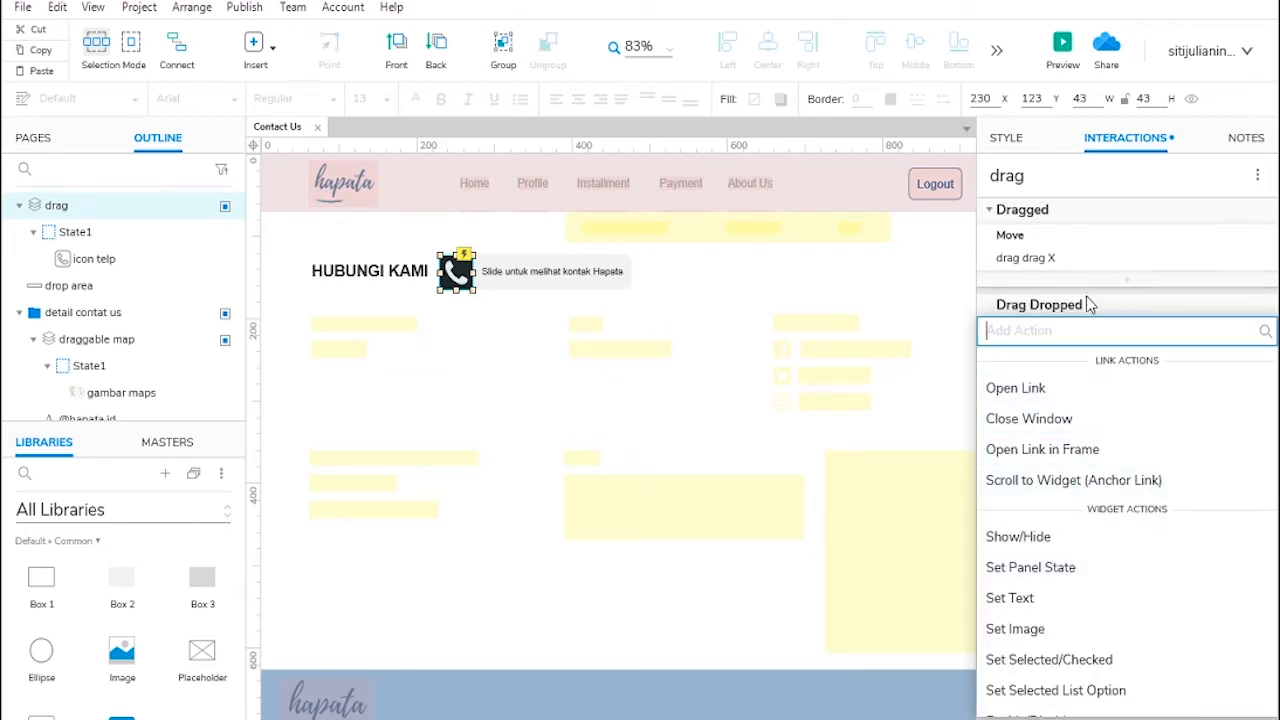
left_click(1087, 298)
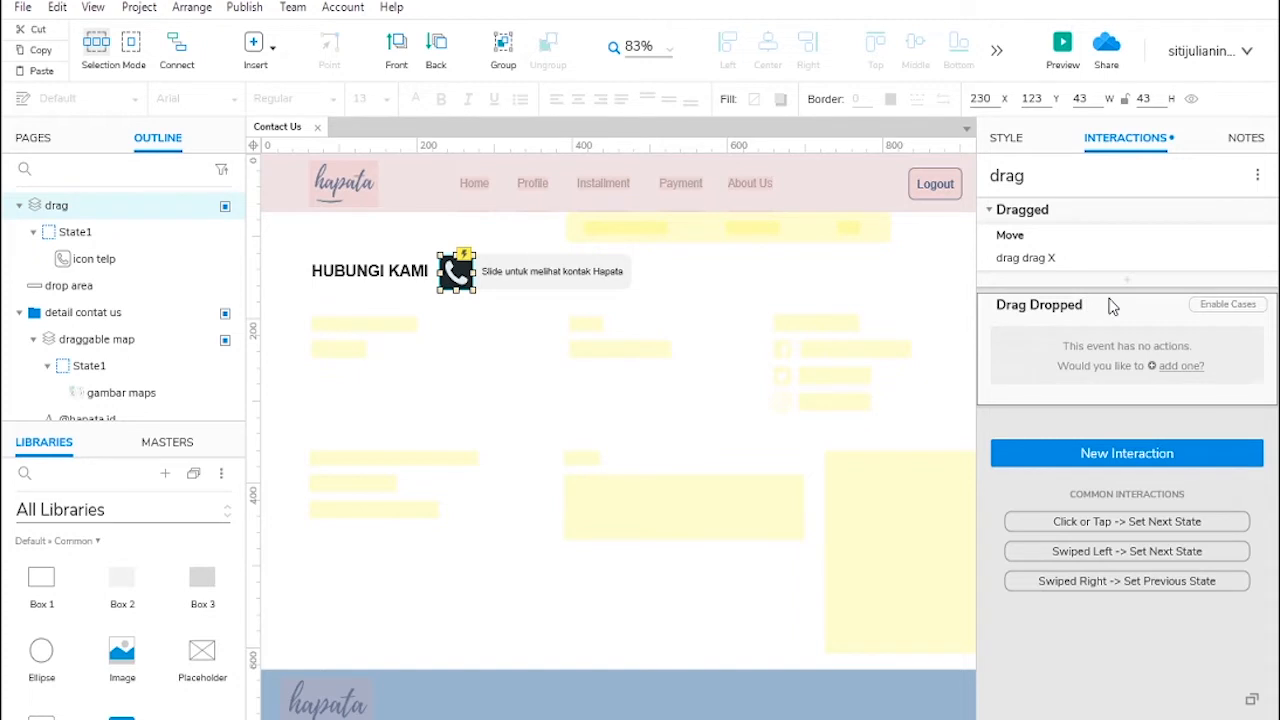
Step: Enable cases on the Drag Dropped event and name the case "jika drag jatuh diatas drop area"
left_click(1237, 306)
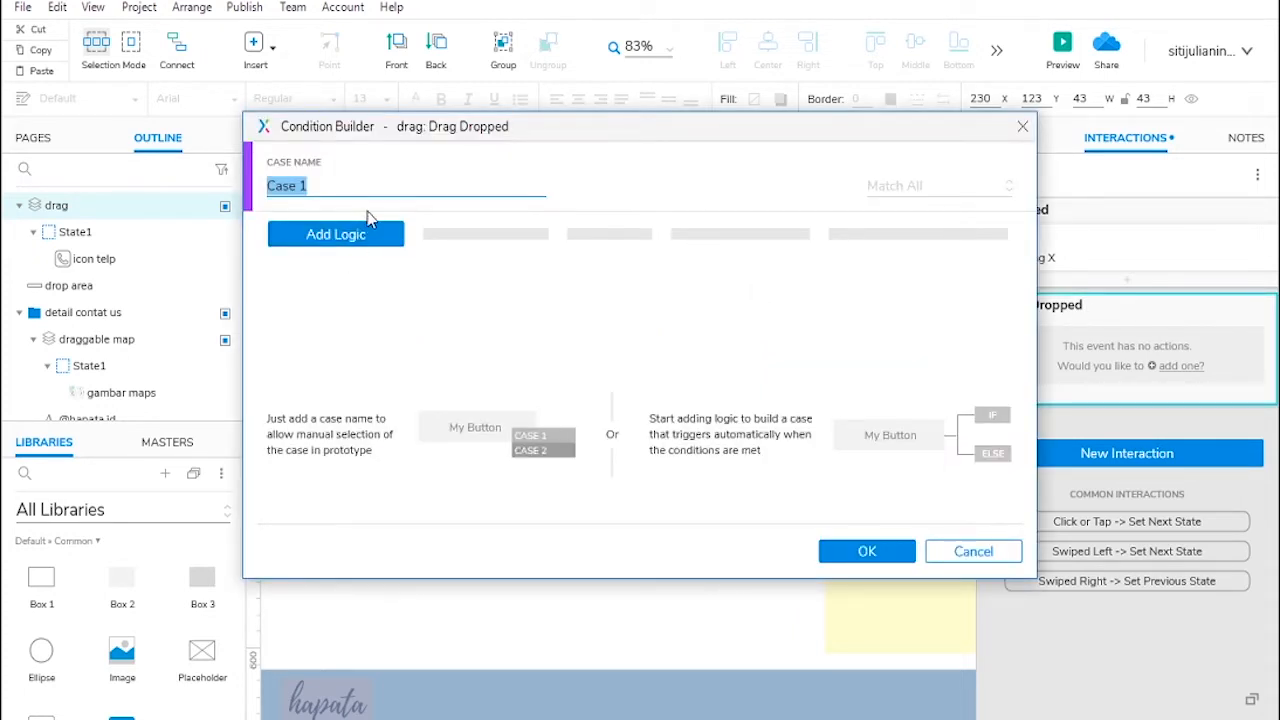
key("BackSpace")
type("jika drag jatuh d")
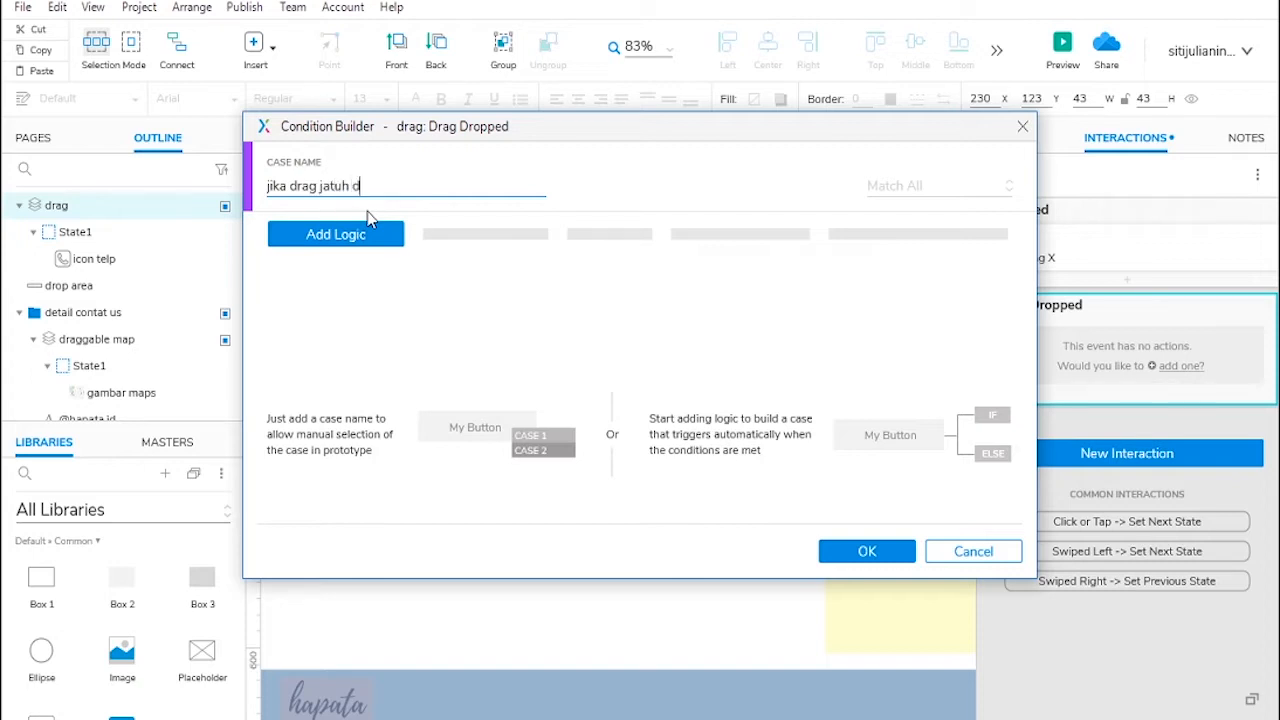
type("iatas drop area")
Step: Add a condition to the case requiring the area of widget "drag" to be over the area of widget "drop area"
left_click(337, 234)
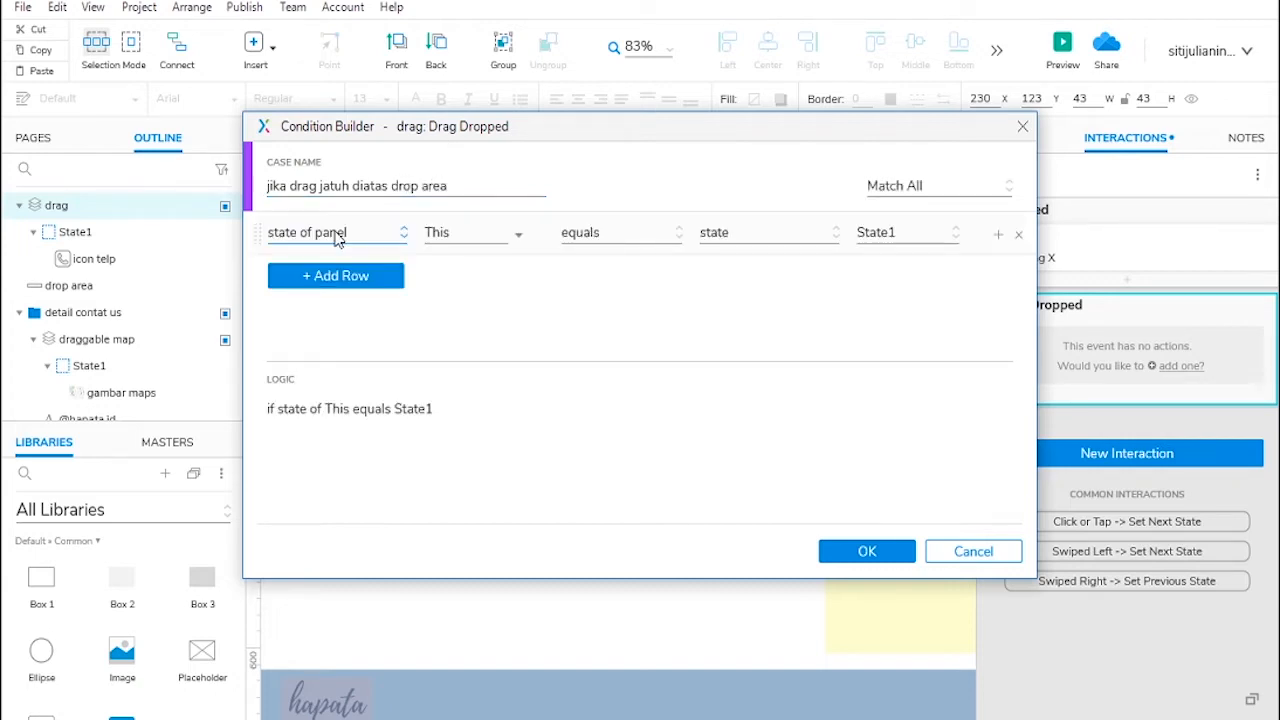
left_click(343, 236)
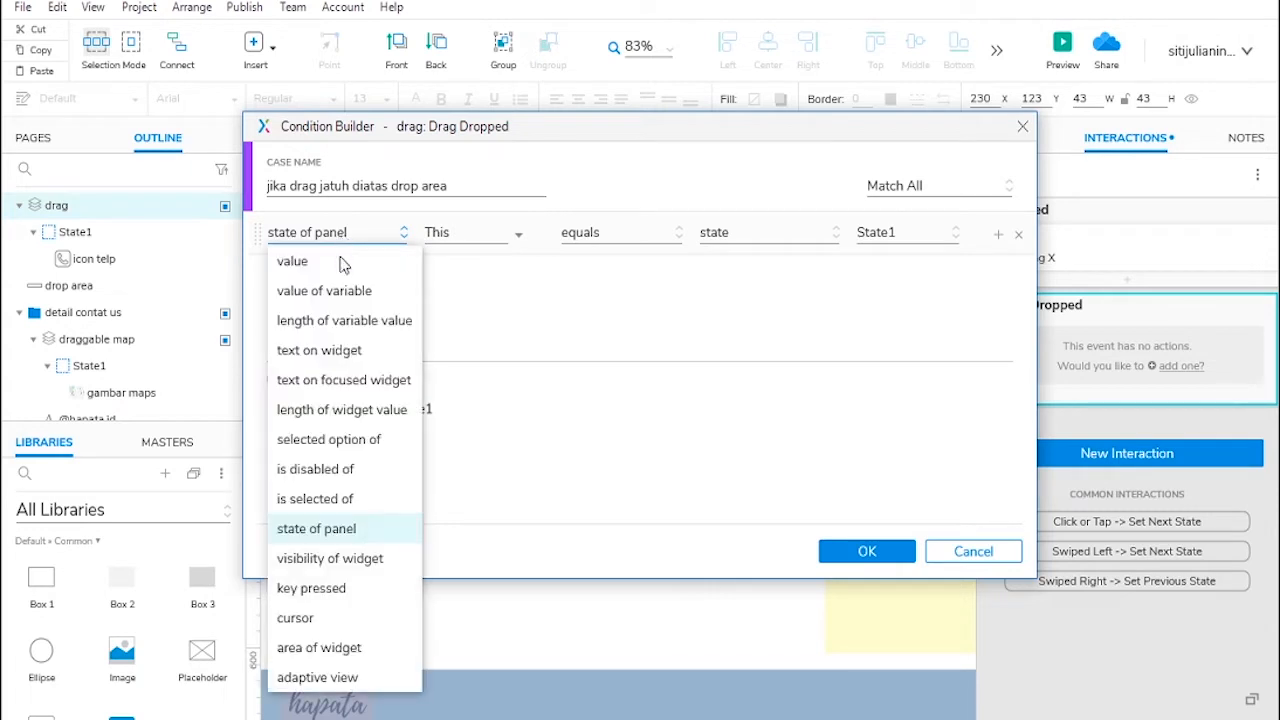
left_click(356, 652)
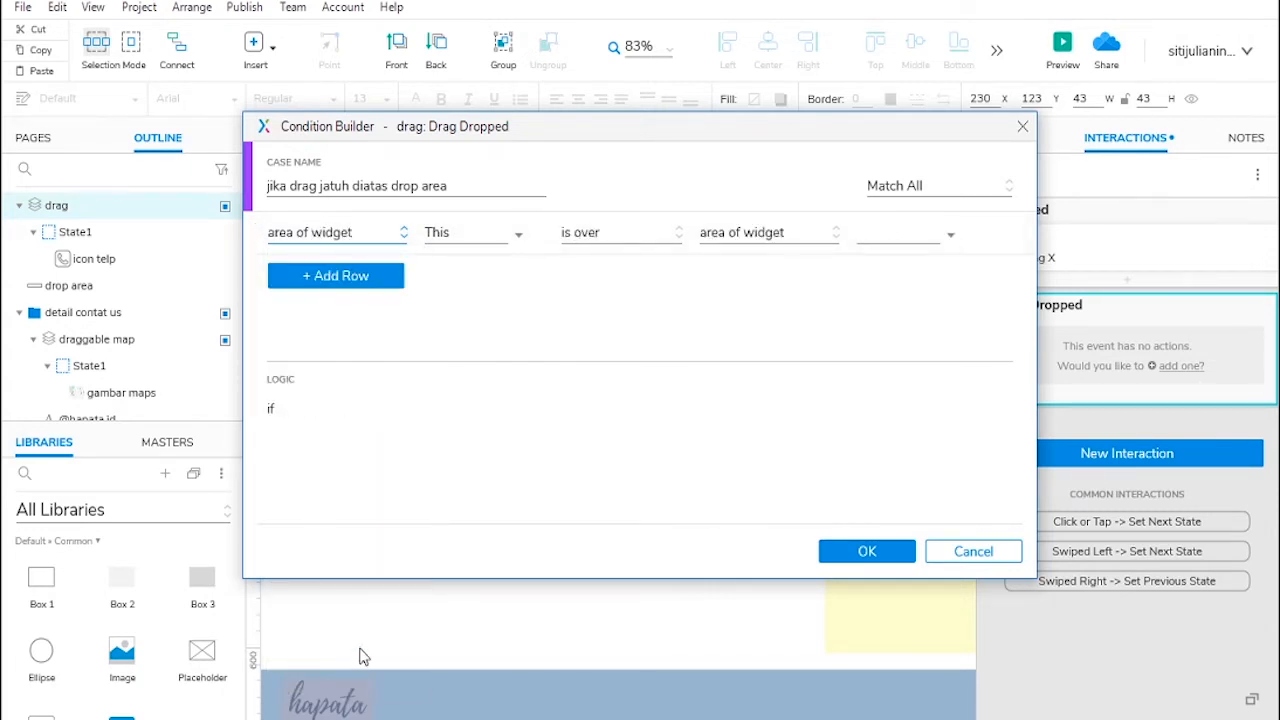
left_click(469, 231)
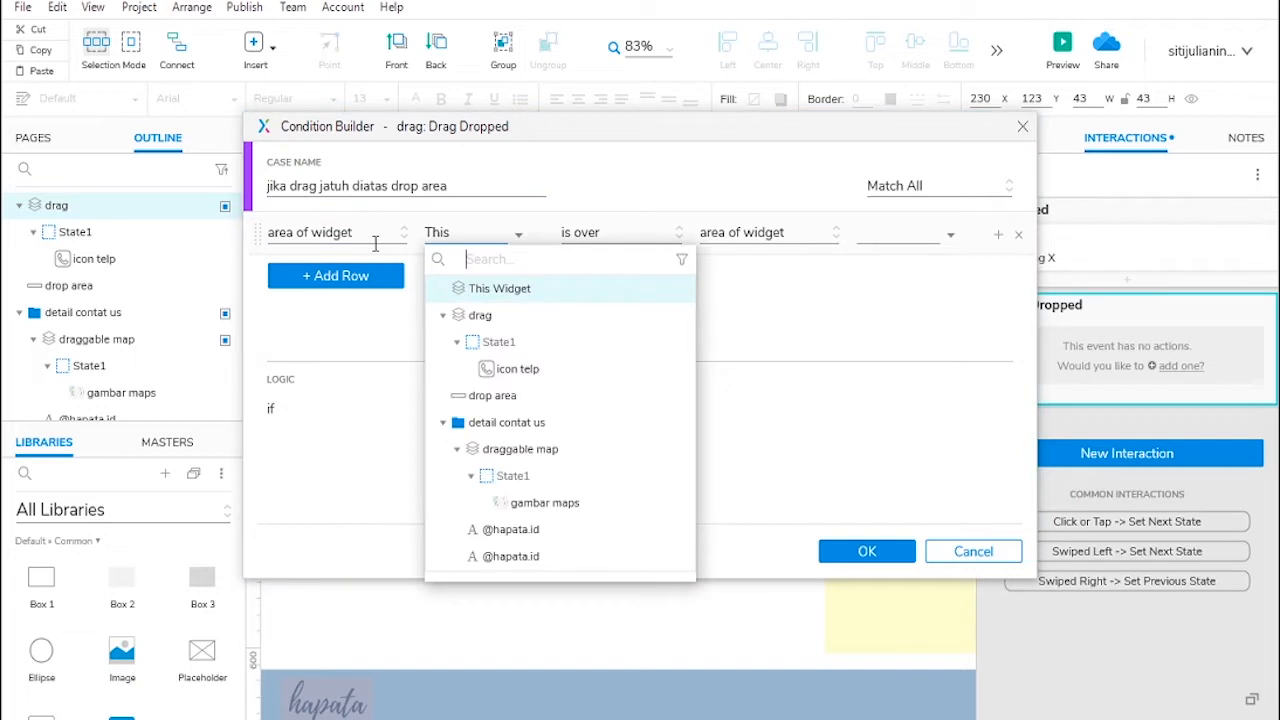
left_click(492, 318)
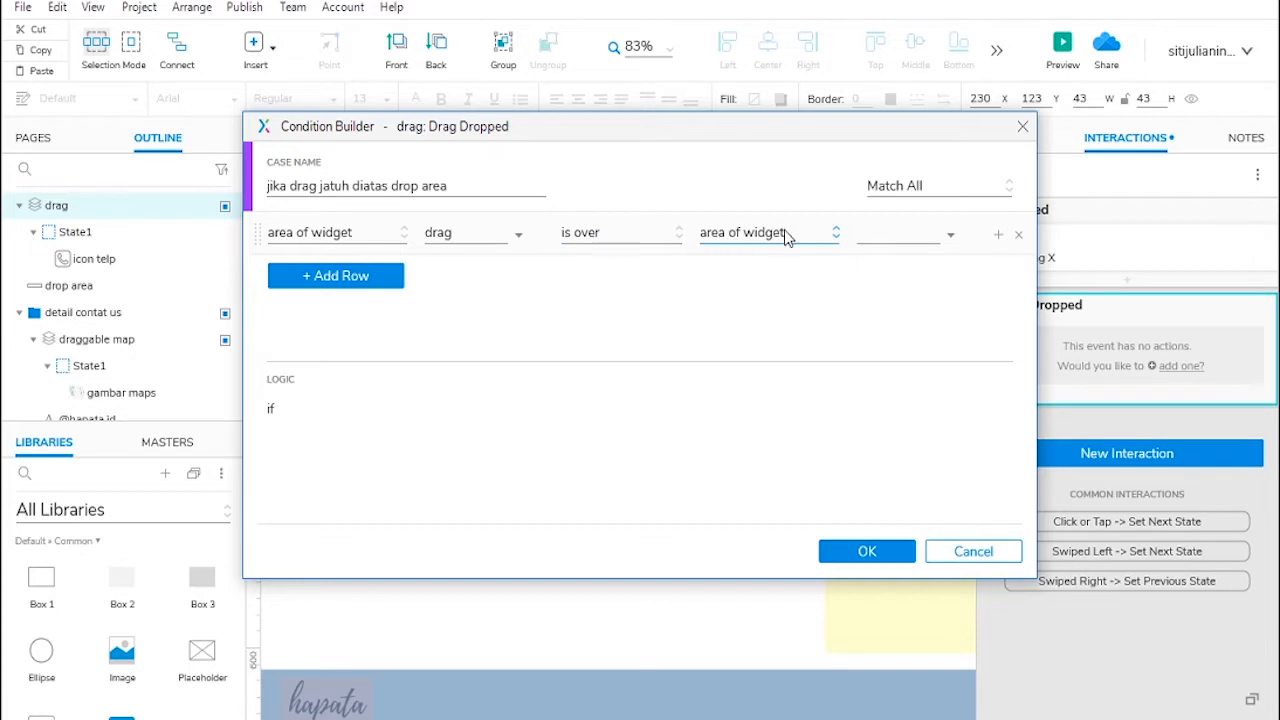
left_click(920, 234)
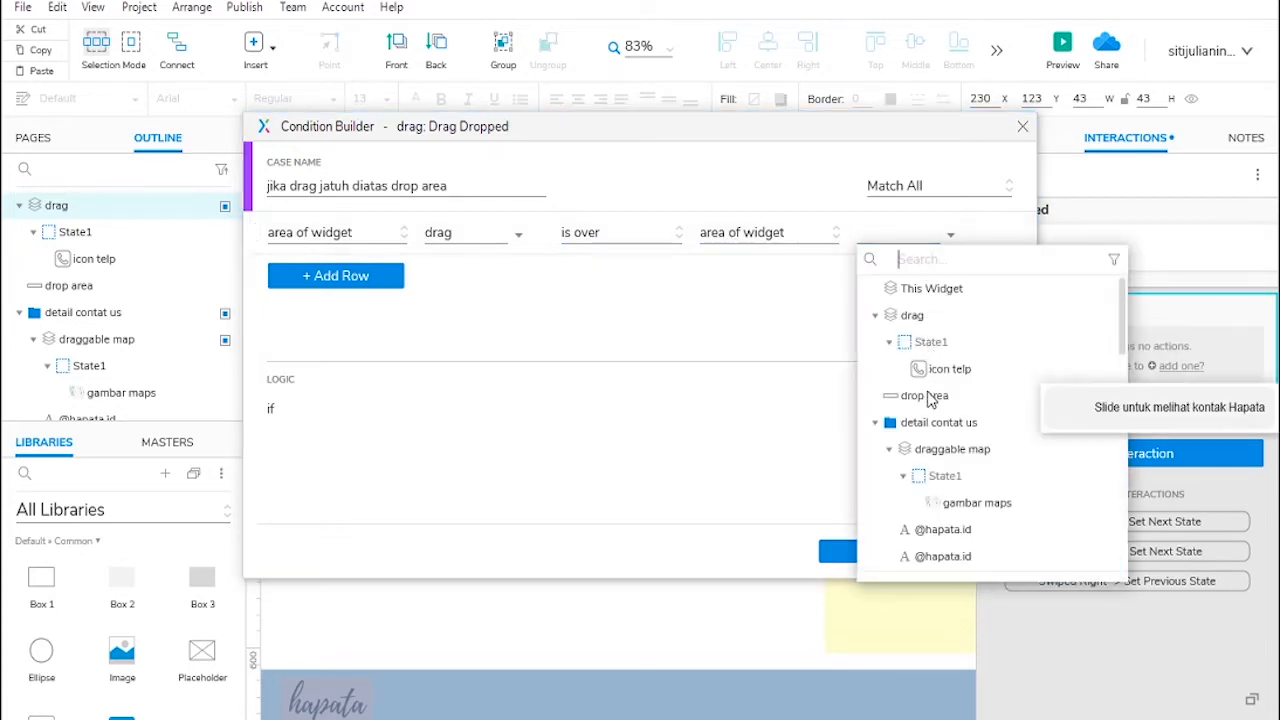
left_click(924, 396)
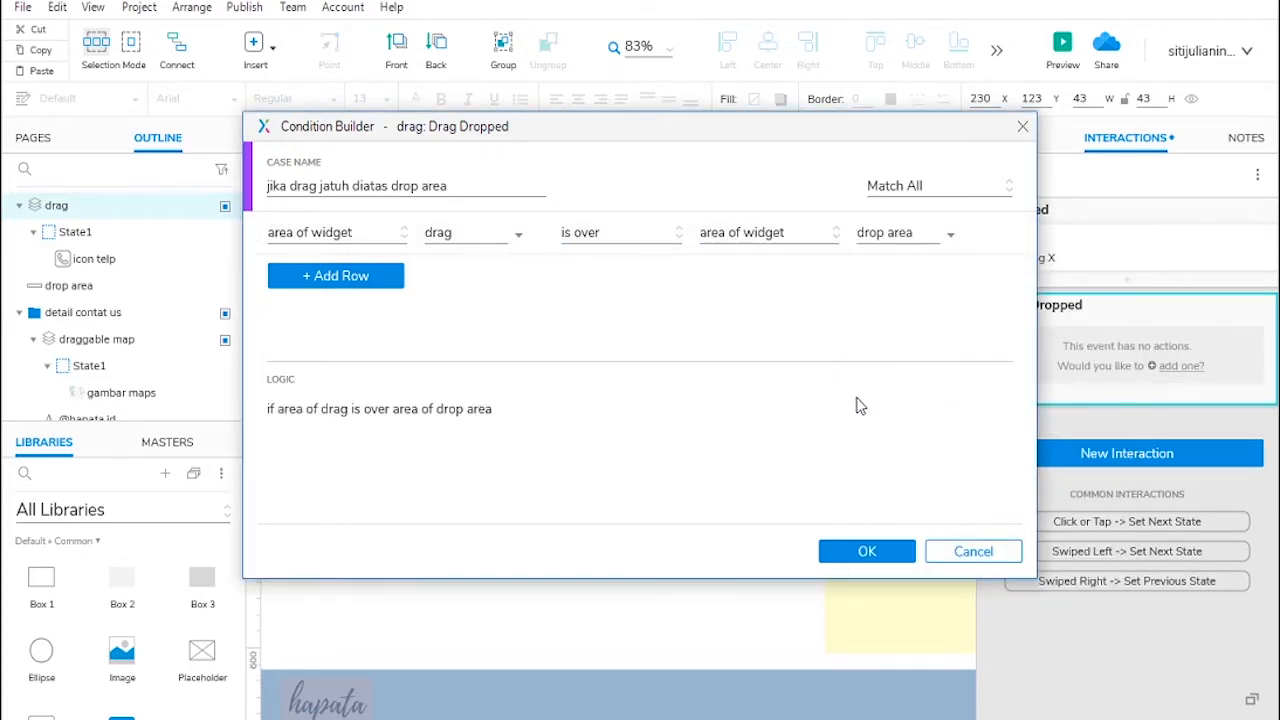
left_click(867, 553)
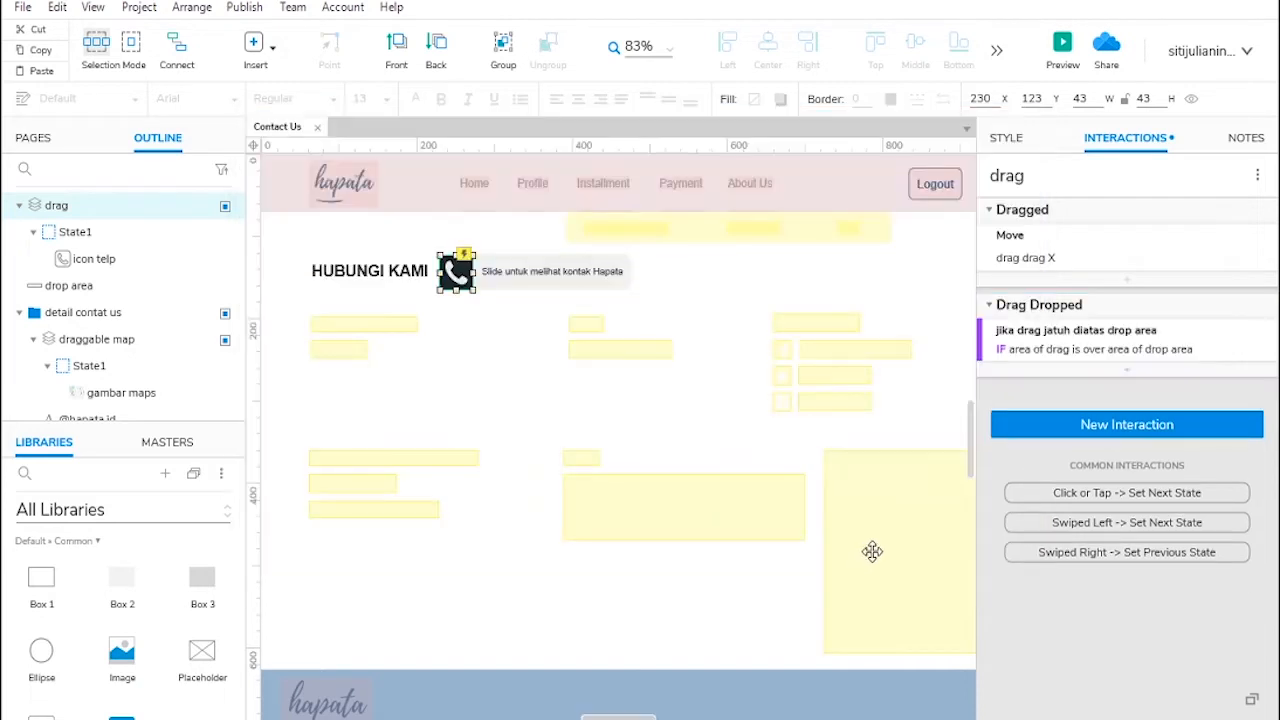
Step: Add a Show/Hide action to the Drag Dropped case that shows the "detail contat us" group with a 500 ms Fade animation
left_click(1128, 370)
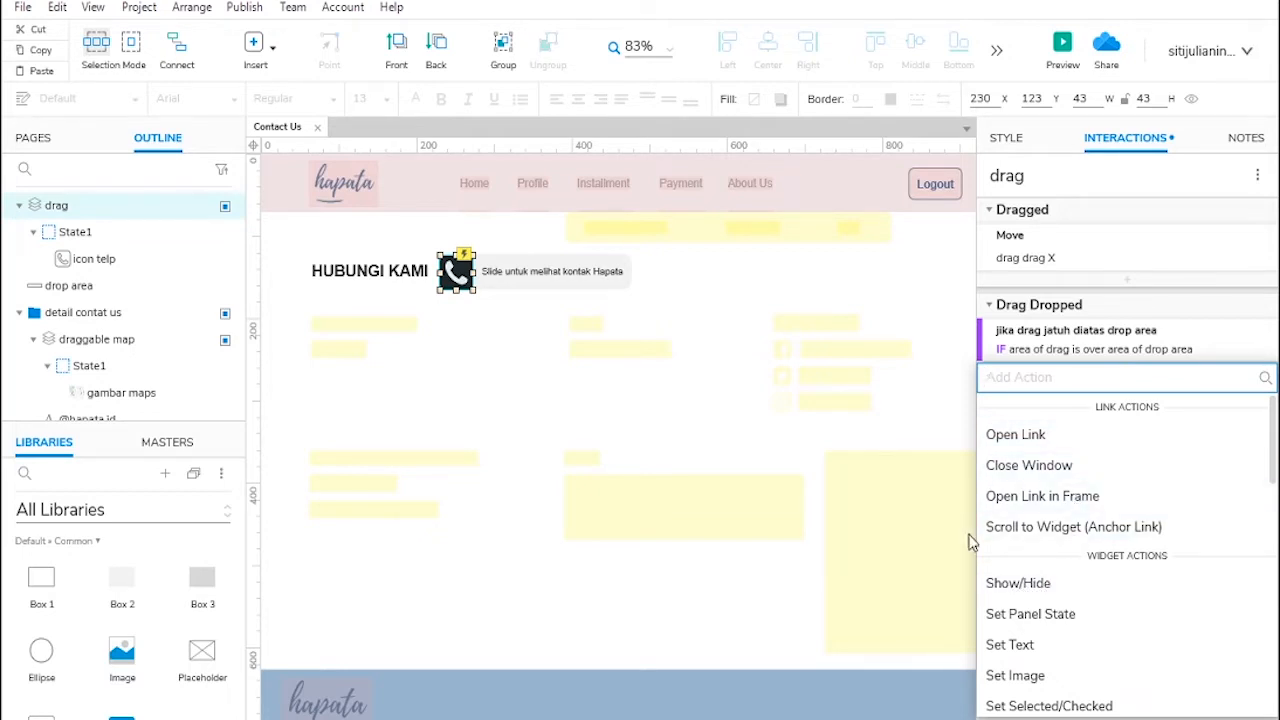
left_click(1019, 583)
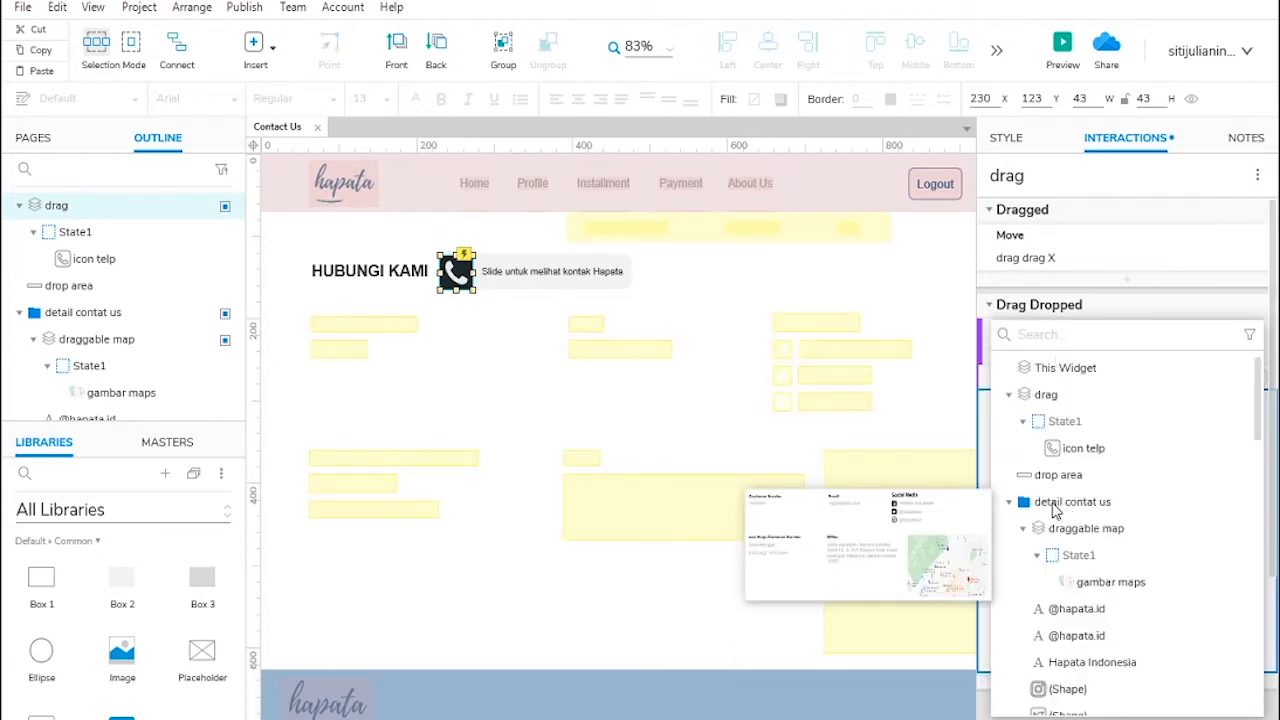
left_click(1062, 505)
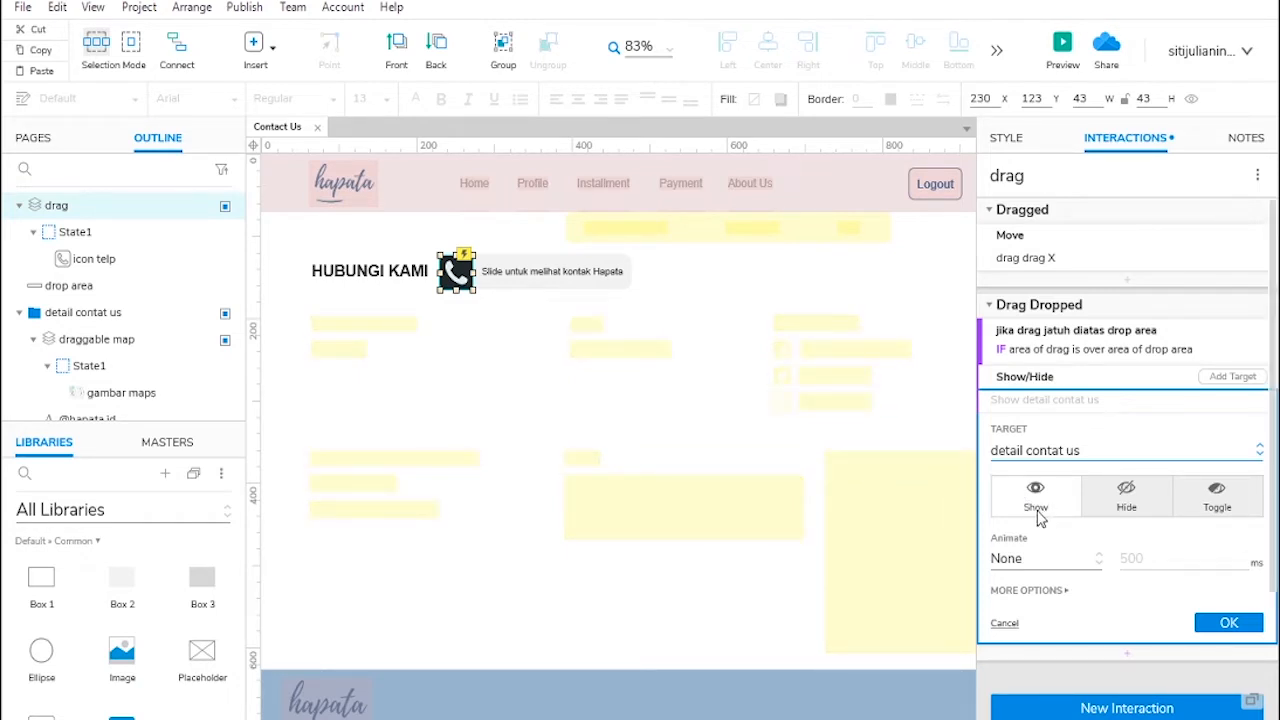
left_click(1035, 563)
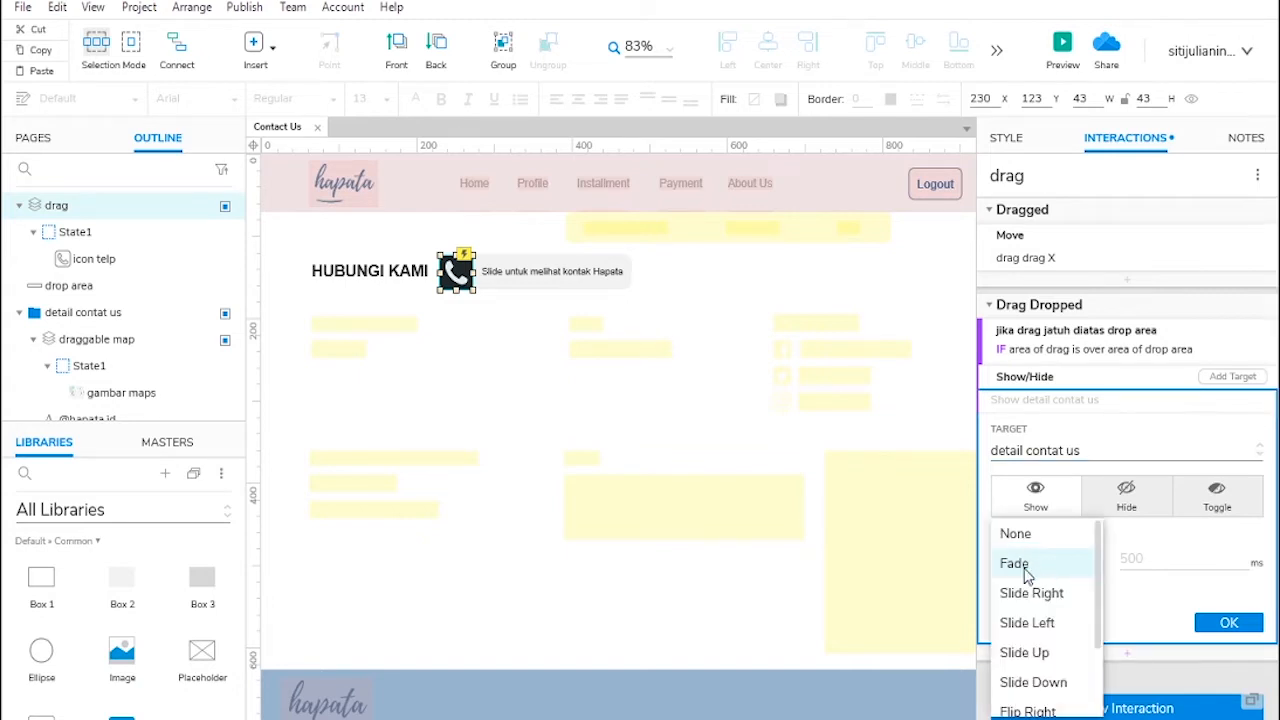
left_click(1045, 565)
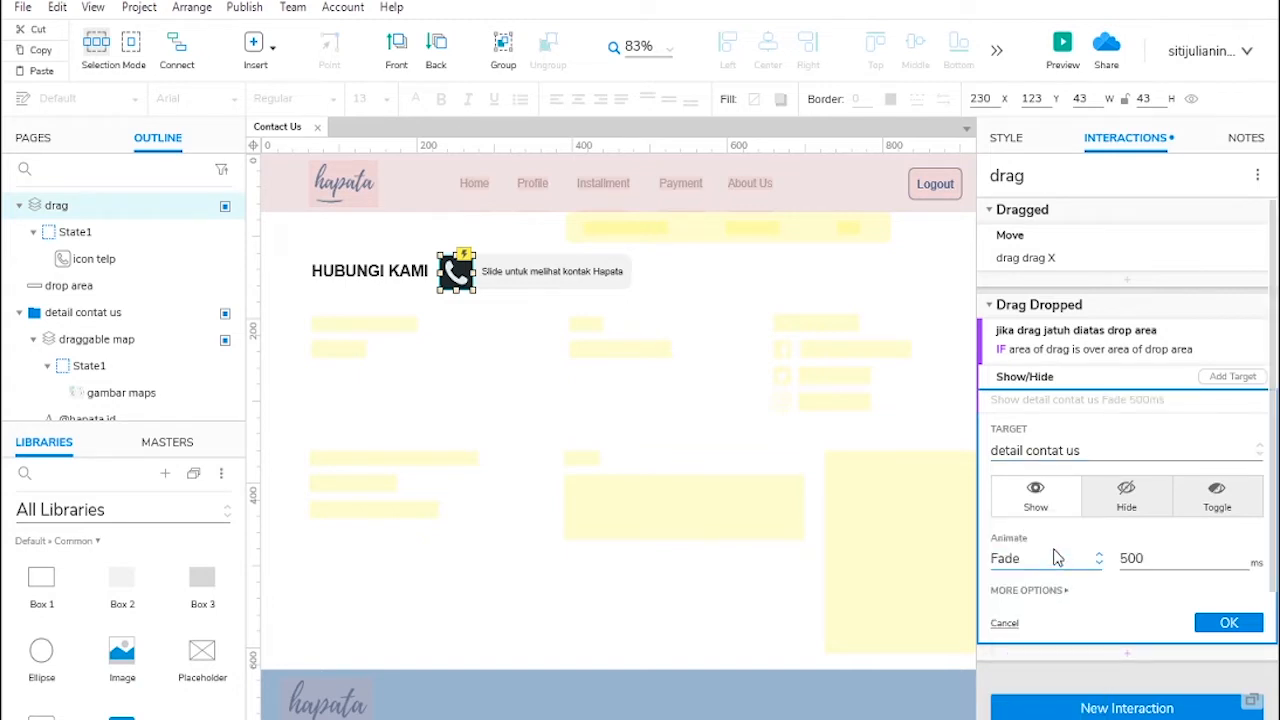
scroll(1057, 558, "down", 2)
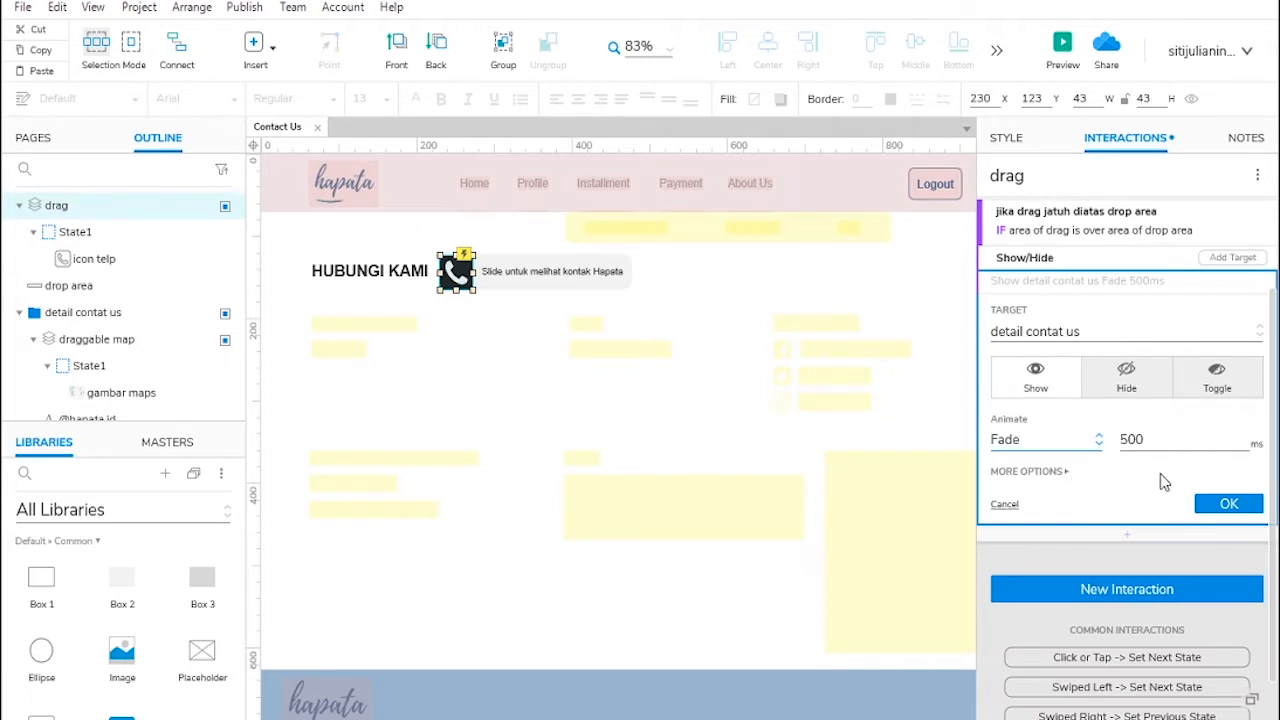
left_click(1222, 503)
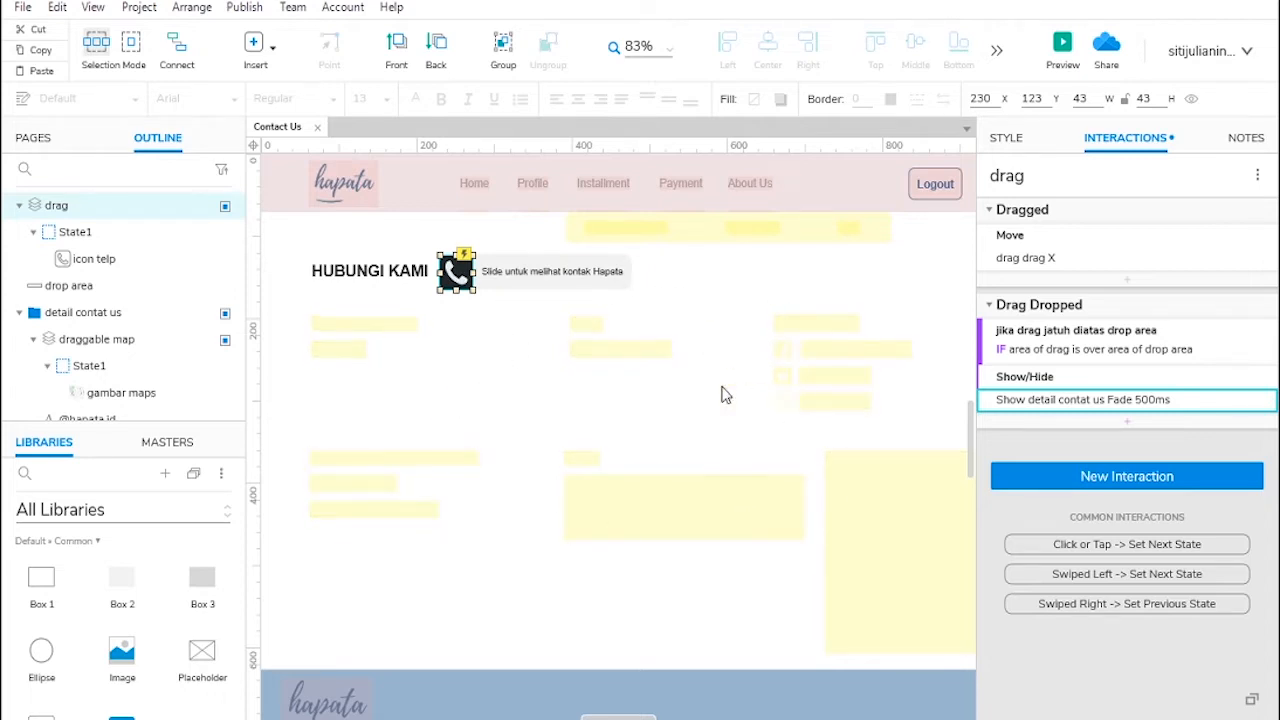
Step: Add a Move action to the Drag Dropped case, targeting the "drag" panel with the movement set to To x,y Before Drag
left_click(1127, 423)
scroll(1111, 517, "down", 5)
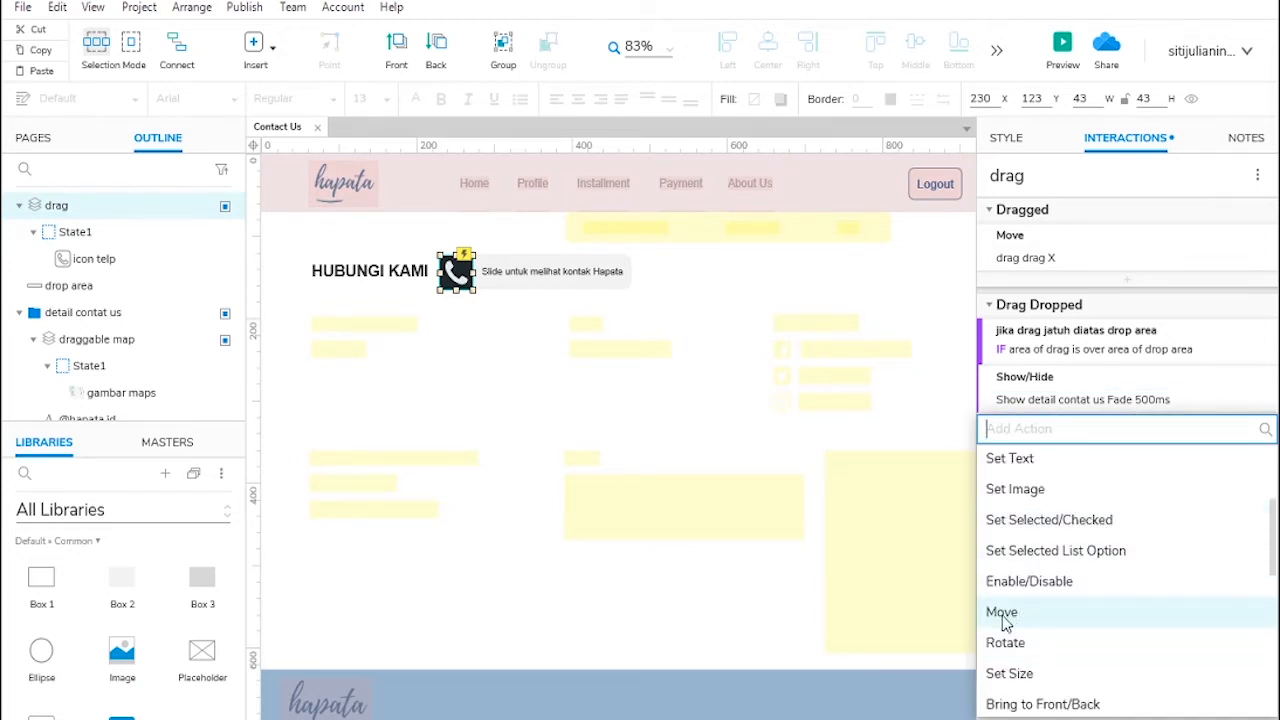
left_click(1005, 616)
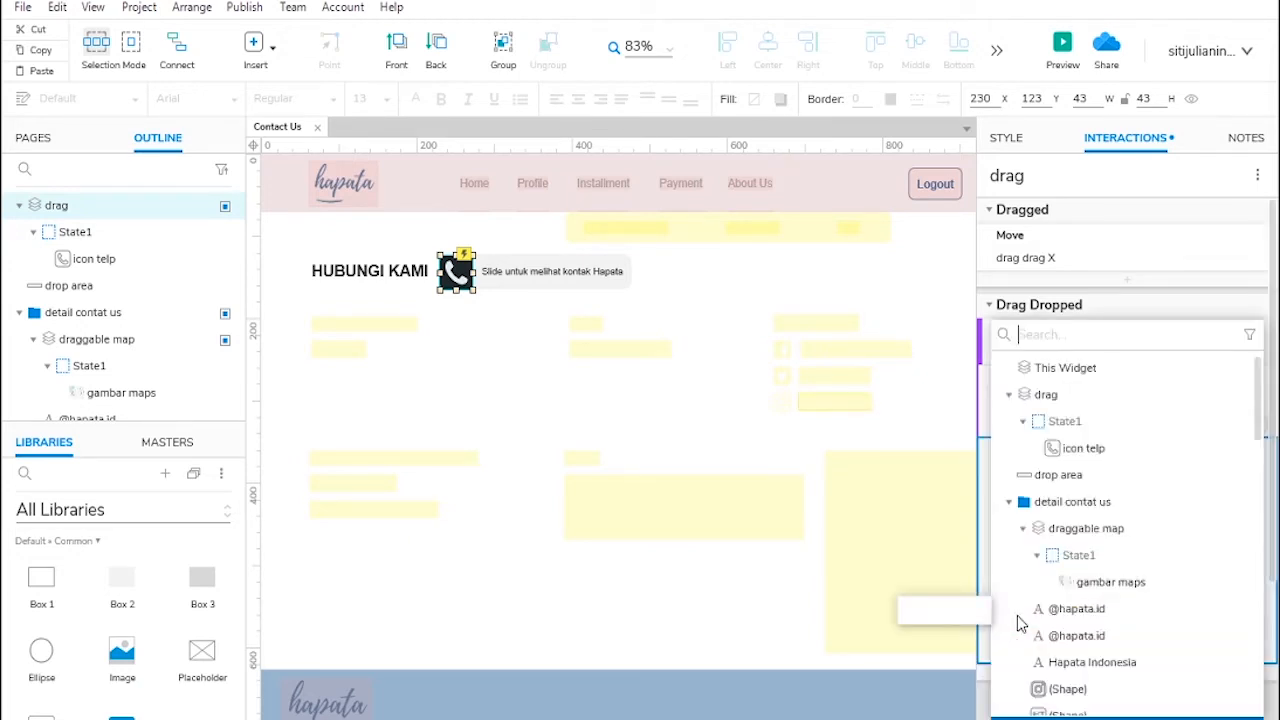
left_click(1050, 396)
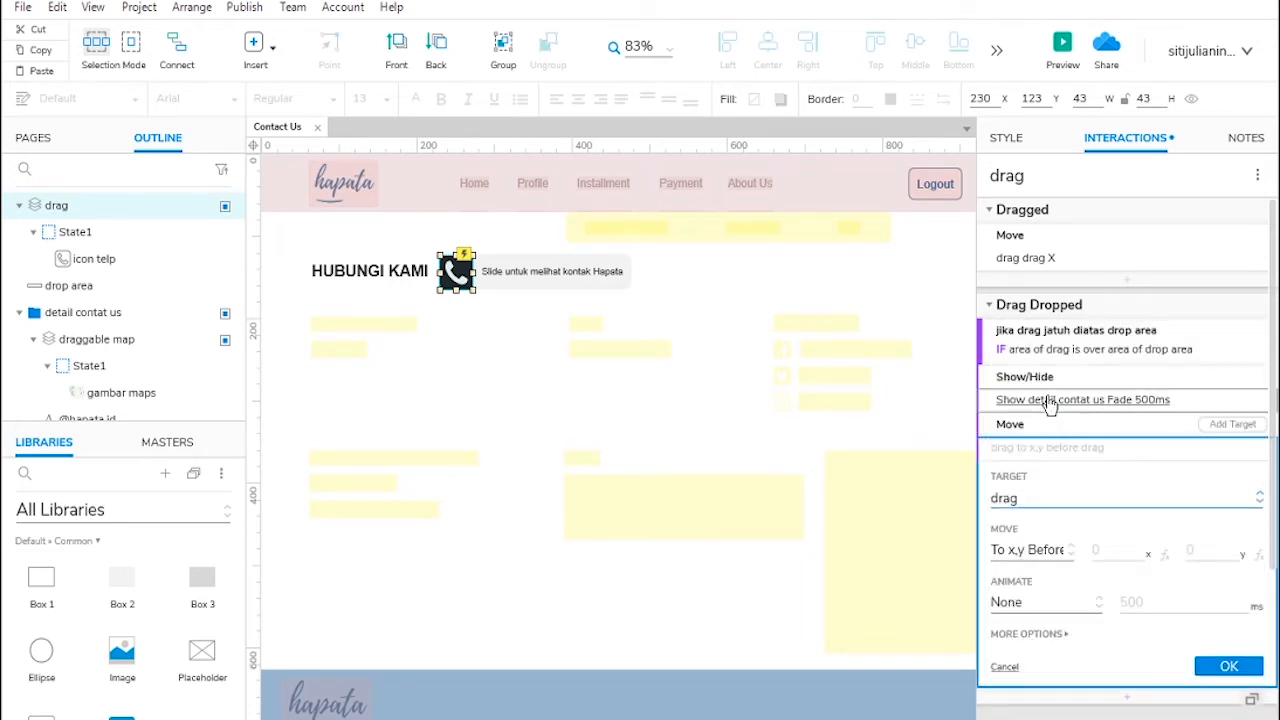
left_click(1020, 550)
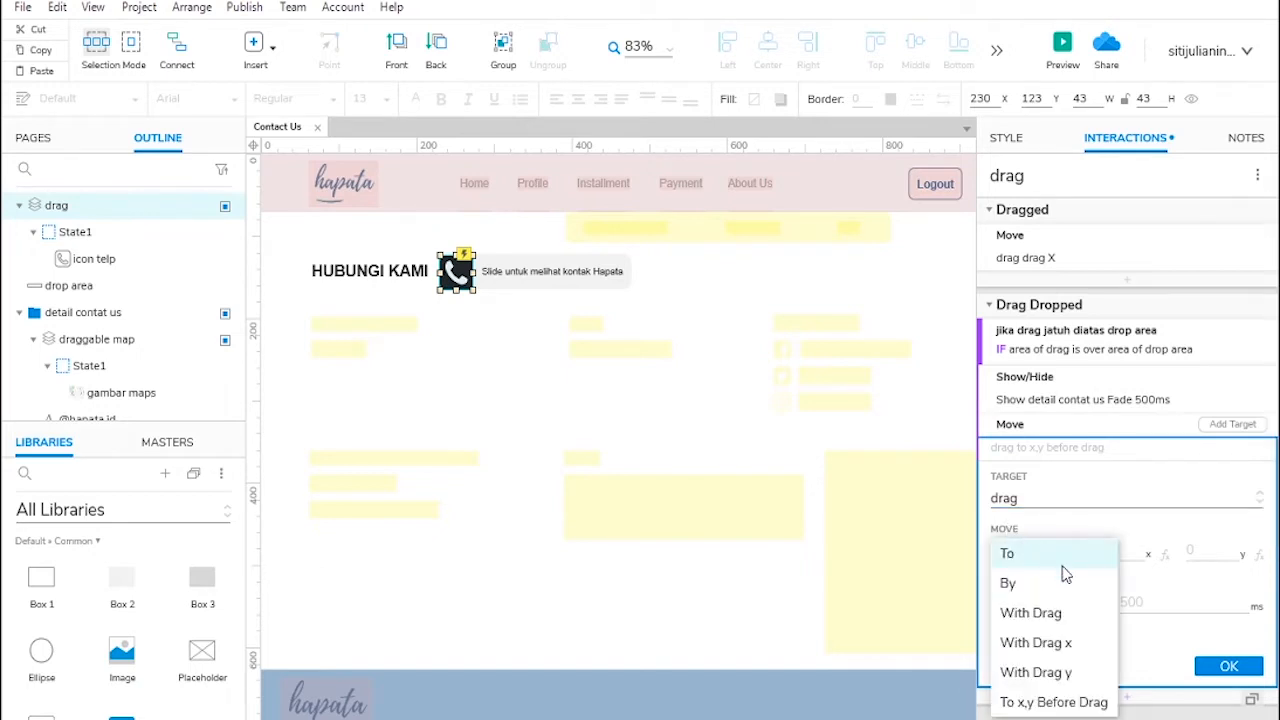
left_click(1066, 703)
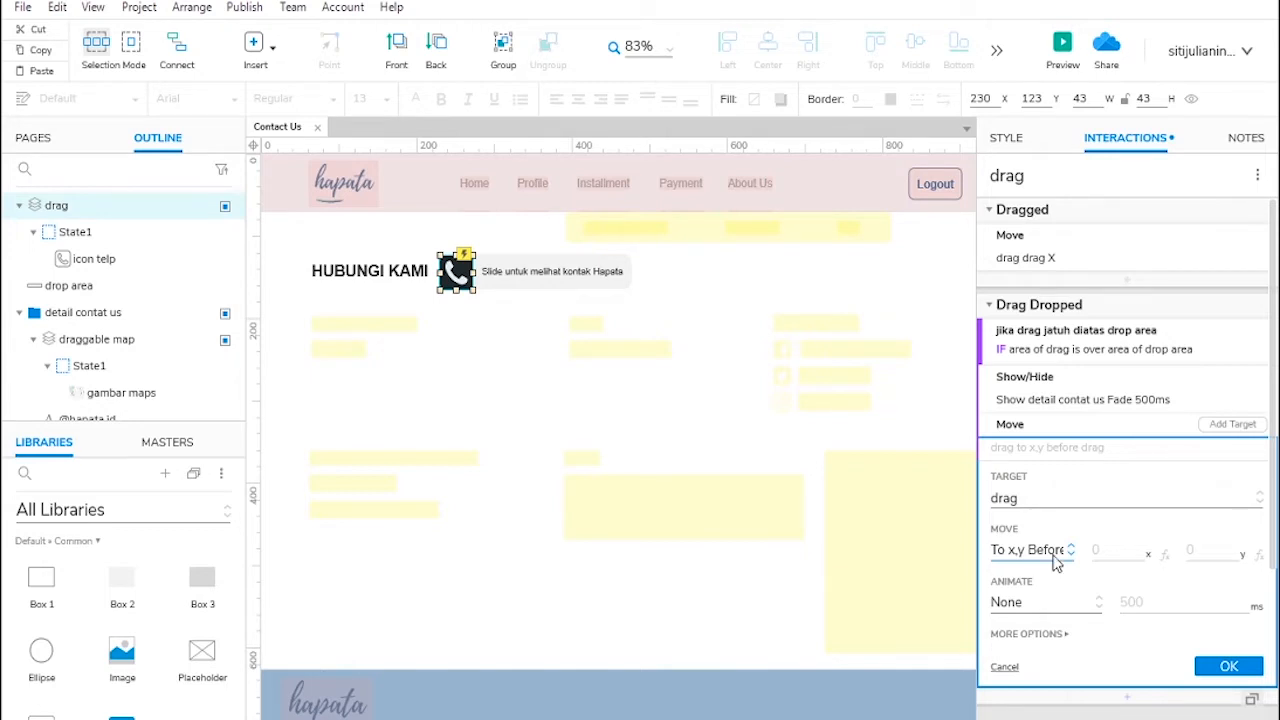
left_click(1217, 667)
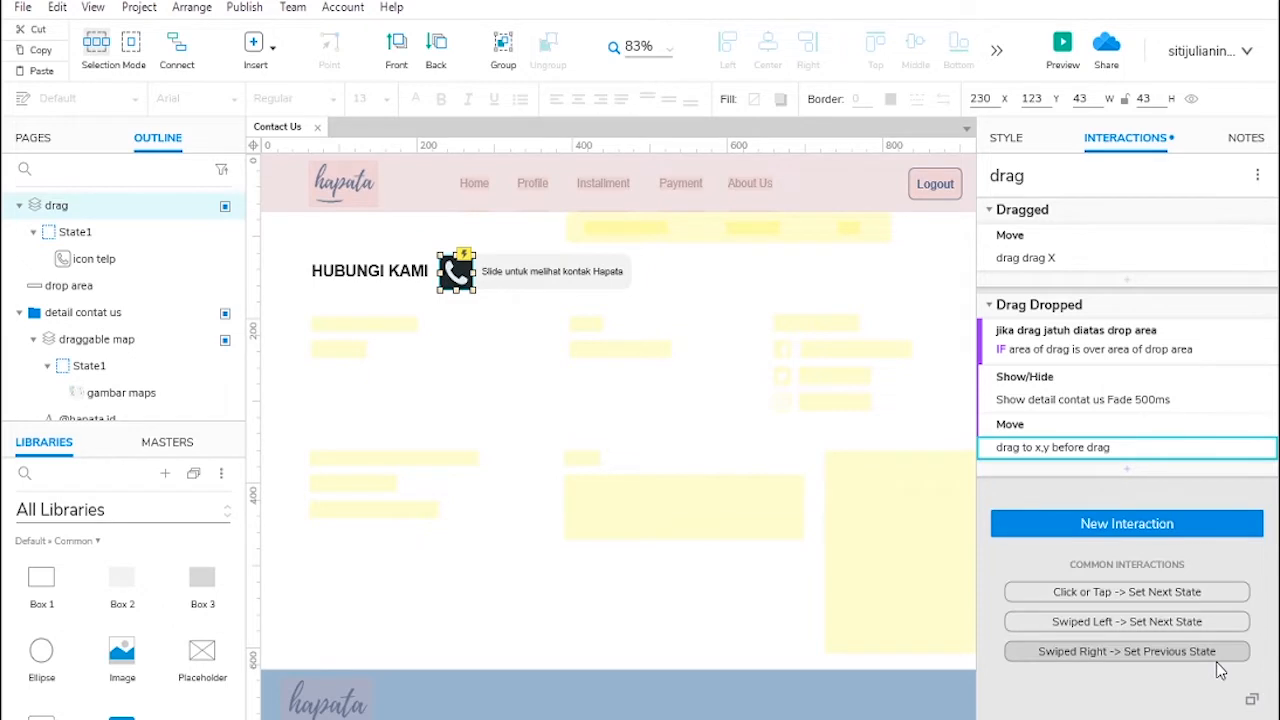
Step: Preview the Contact Us page in the browser and test sliding the phone icon across the drop area
left_click(743, 278)
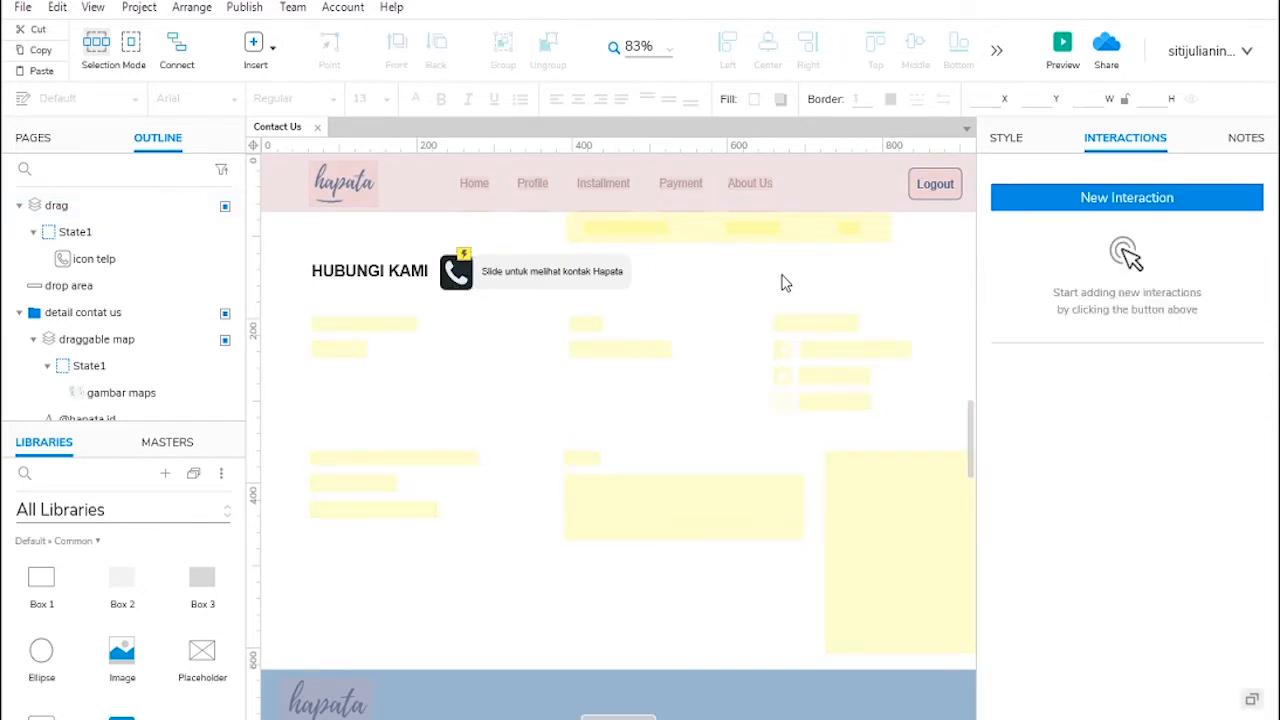
left_click(1064, 46)
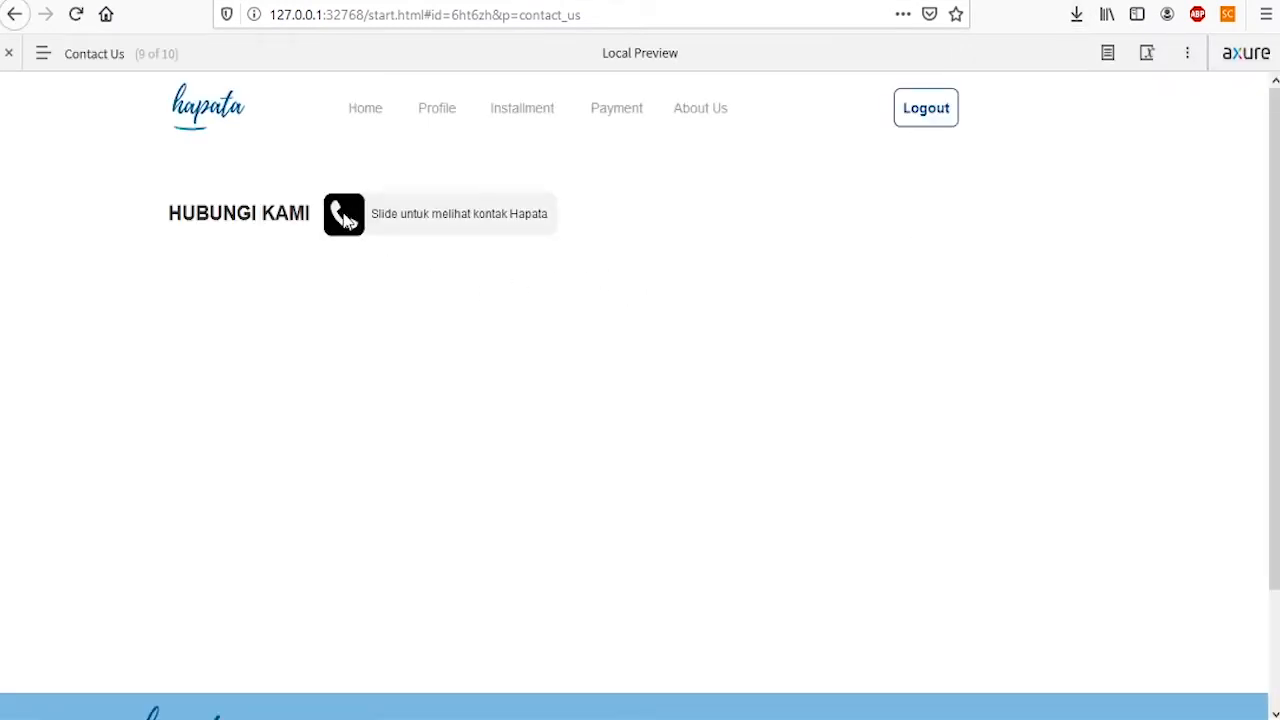
left_click_drag(345, 220, 518, 216)
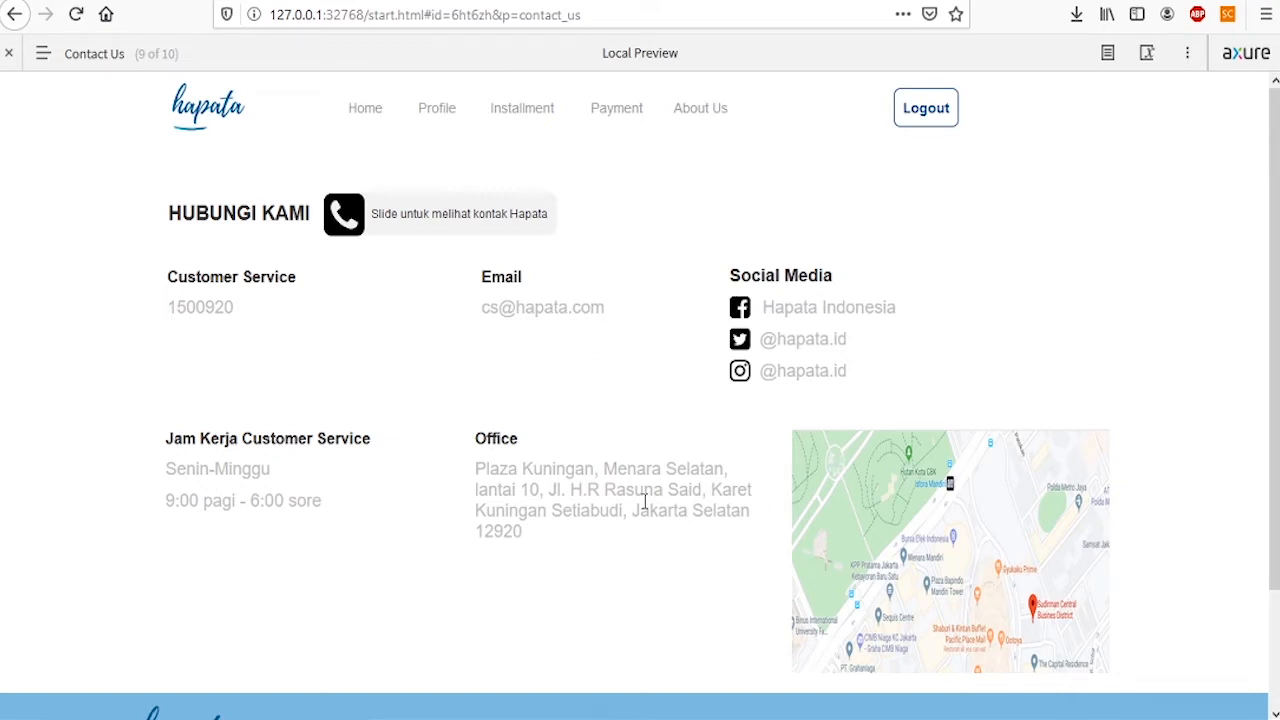
left_click_drag(723, 452, 636, 470)
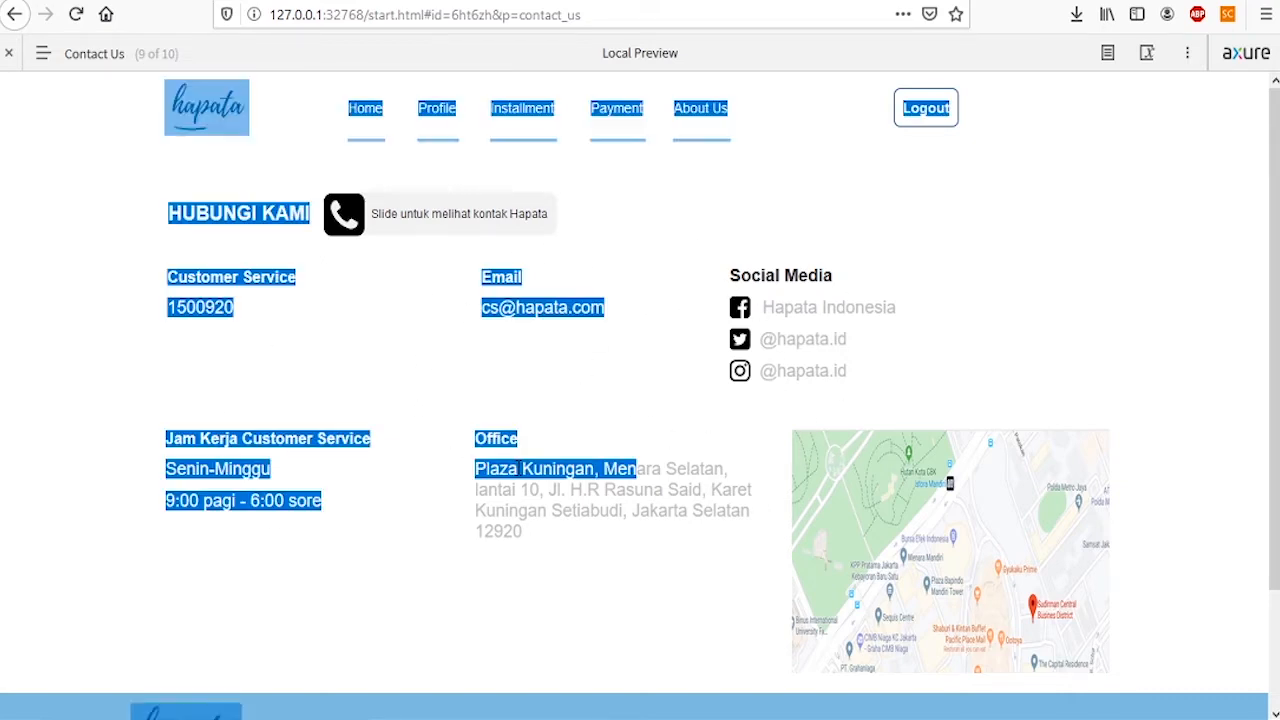
left_click(643, 373)
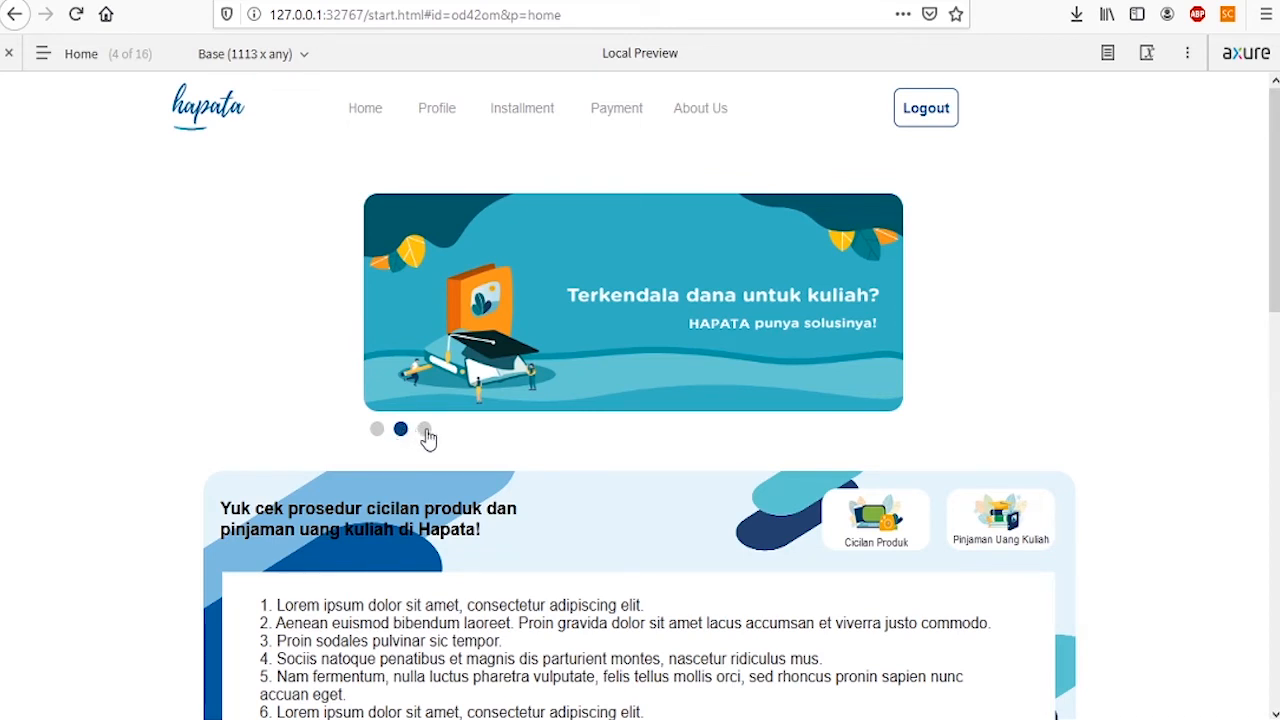
Step: Show the third banner slide in the Home page preview, and open the "auto rotating banner" panel's gambar1 state for editing in Axure RP
left_click(425, 430)
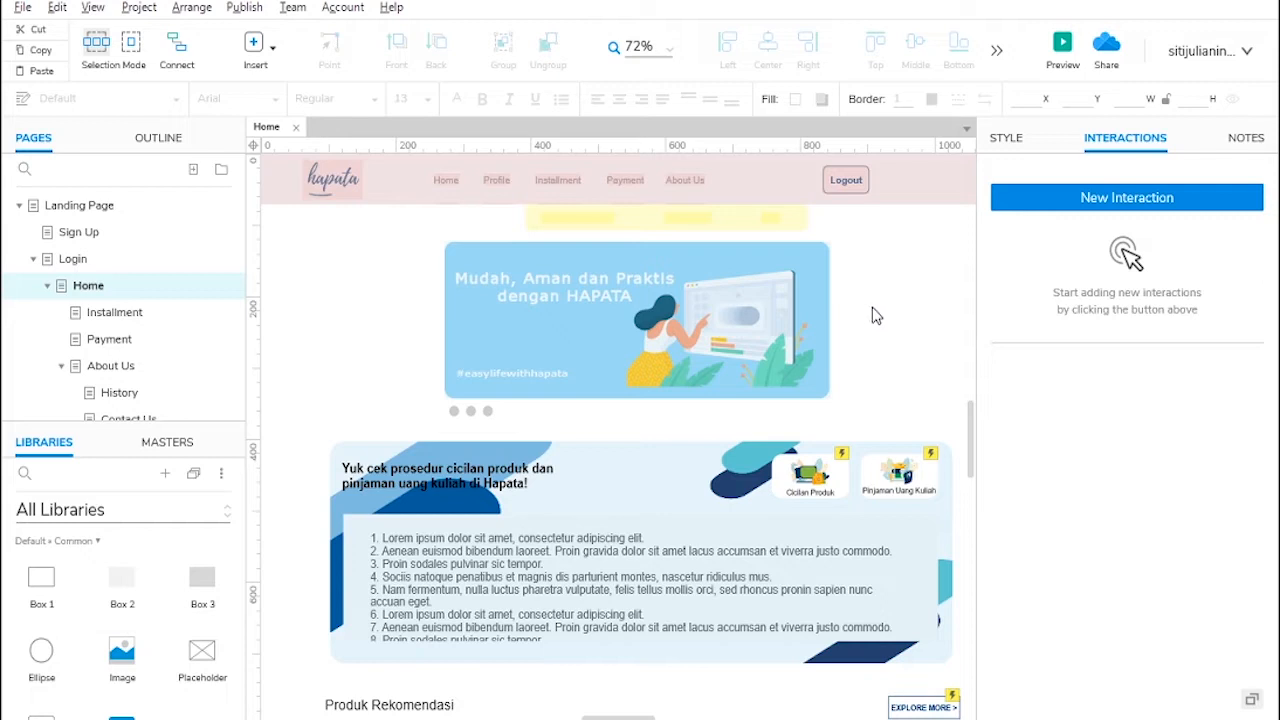
left_click(674, 338)
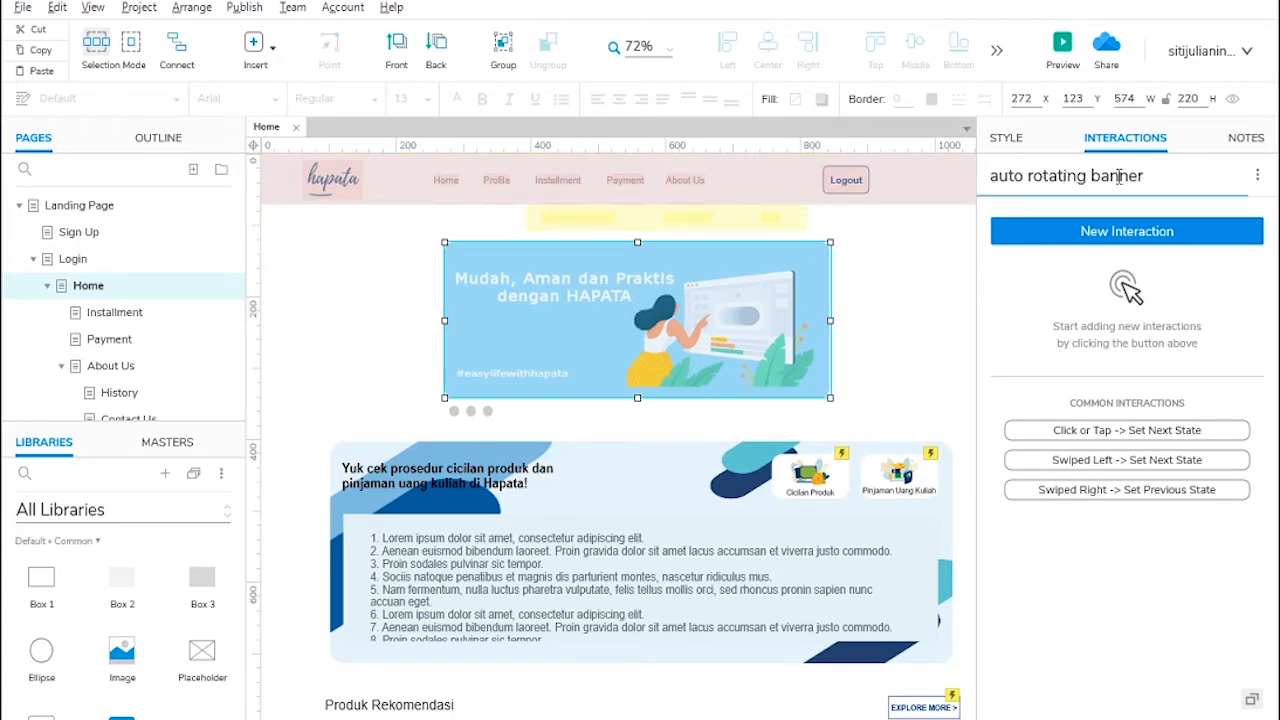
double_click(650, 305)
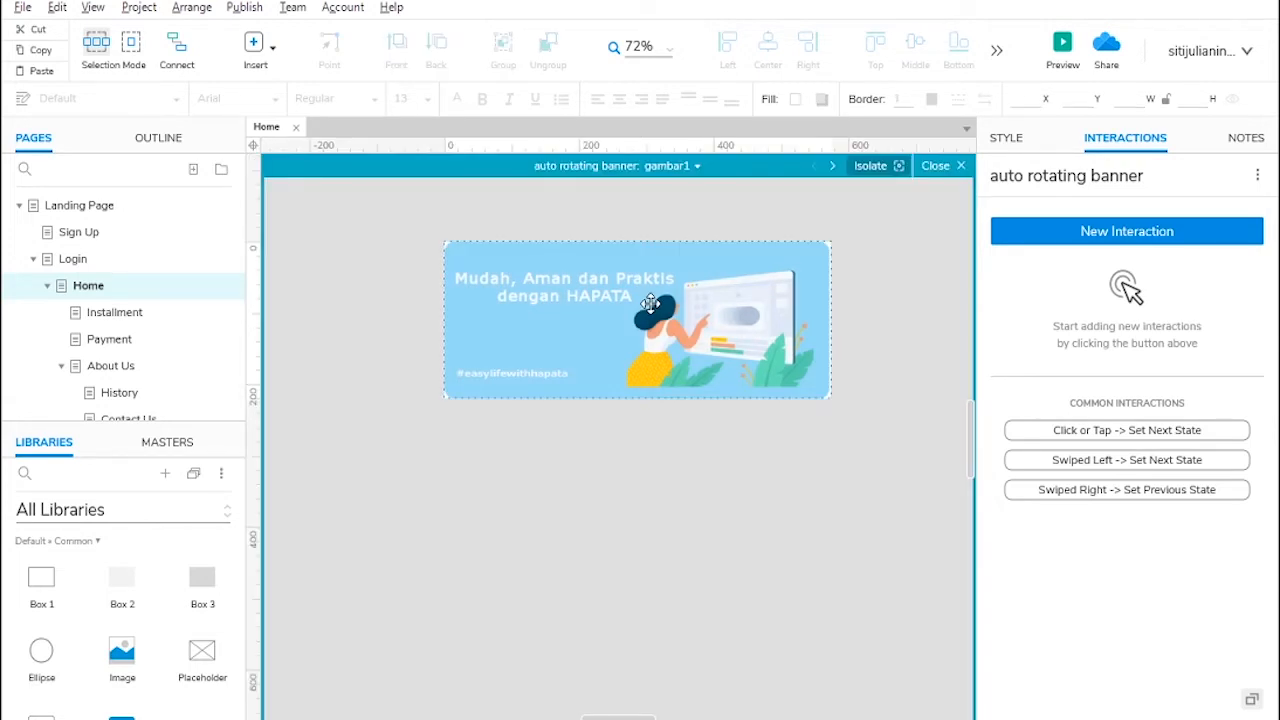
Step: Review the gambar2 and gambar3 states of the "auto rotating banner" panel, and close the panel editing view
left_click(676, 166)
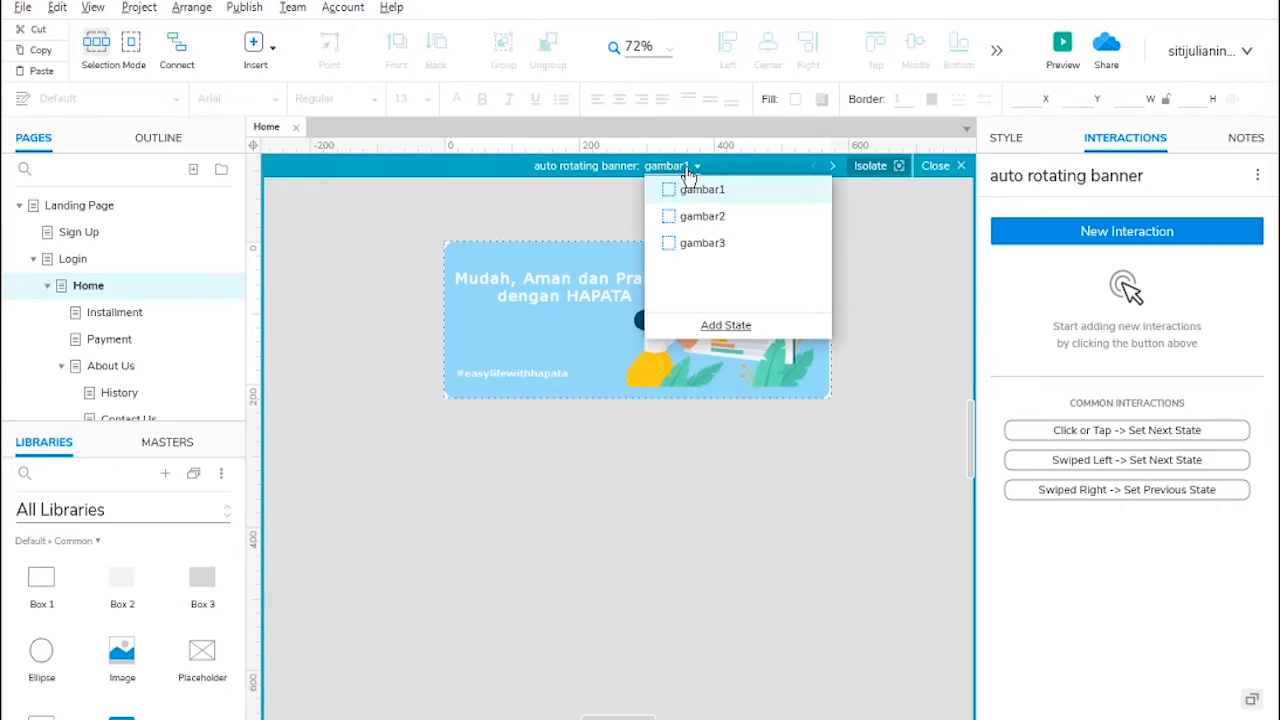
left_click(710, 220)
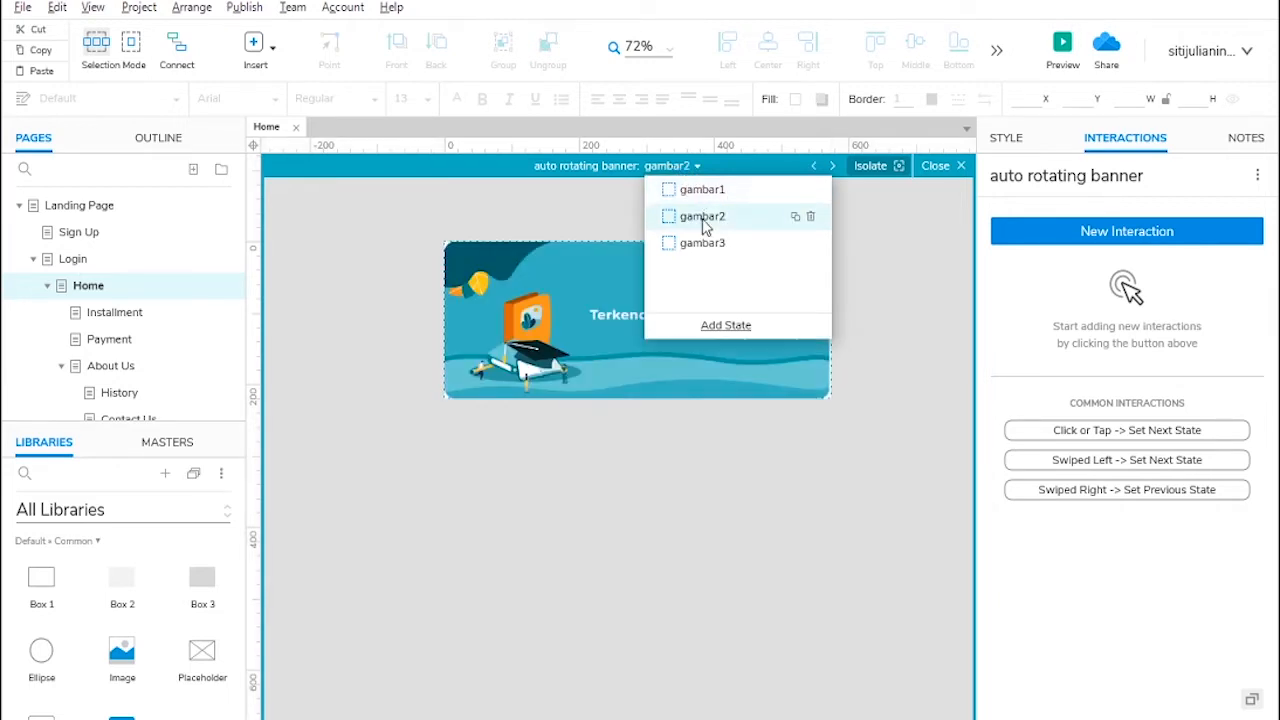
left_click(711, 247)
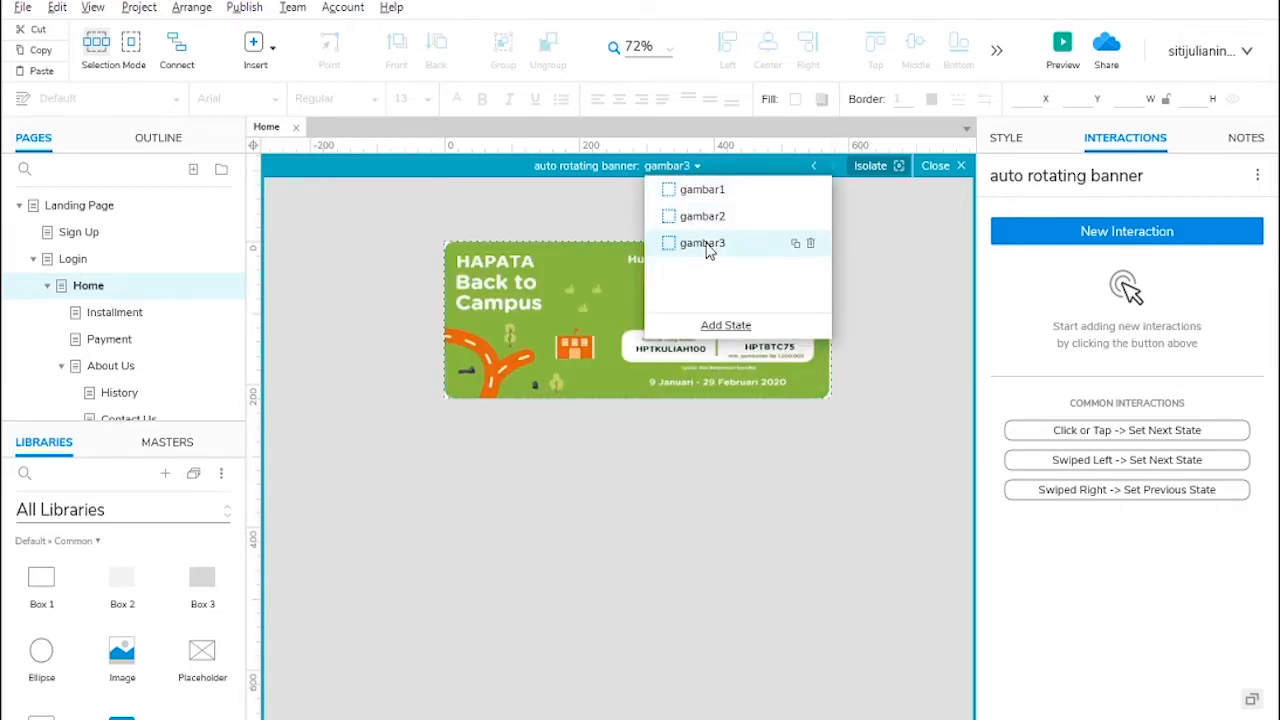
left_click(938, 166)
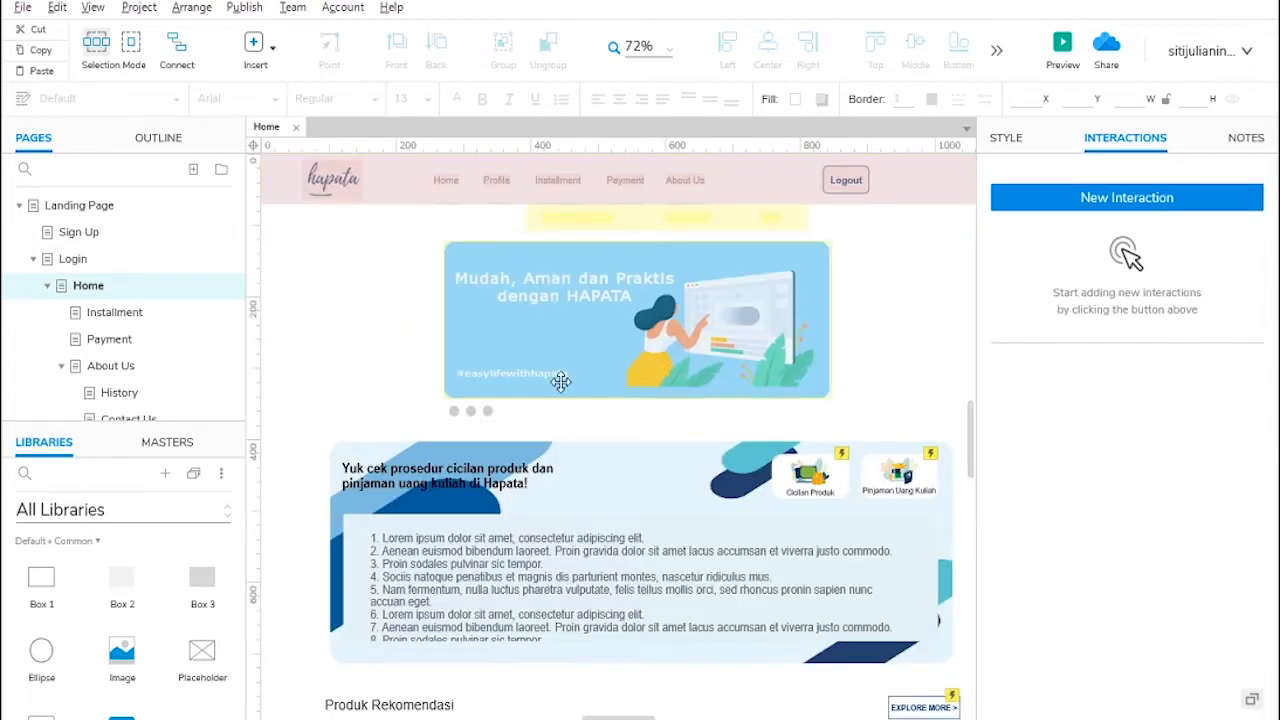
Step: Inspect each of the three indicator dots below the banner, and clear the selection
left_click(458, 414)
left_click(470, 411)
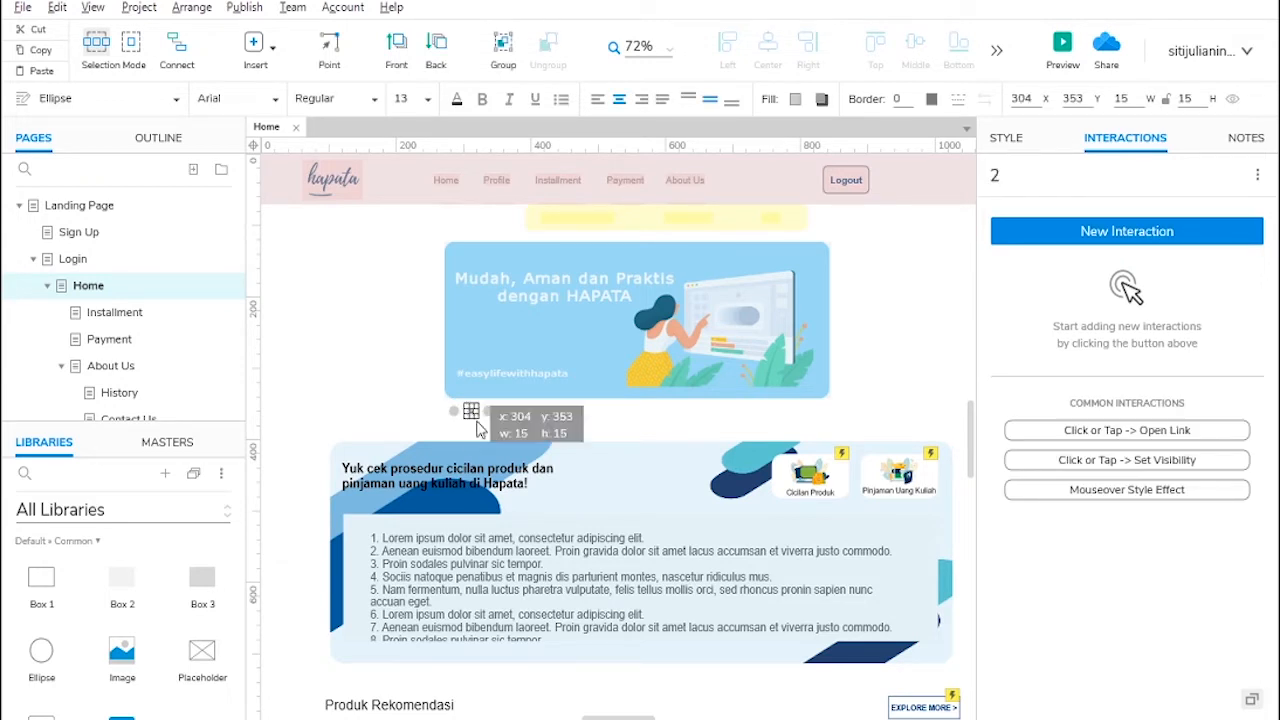
left_click(487, 411)
left_click(585, 425)
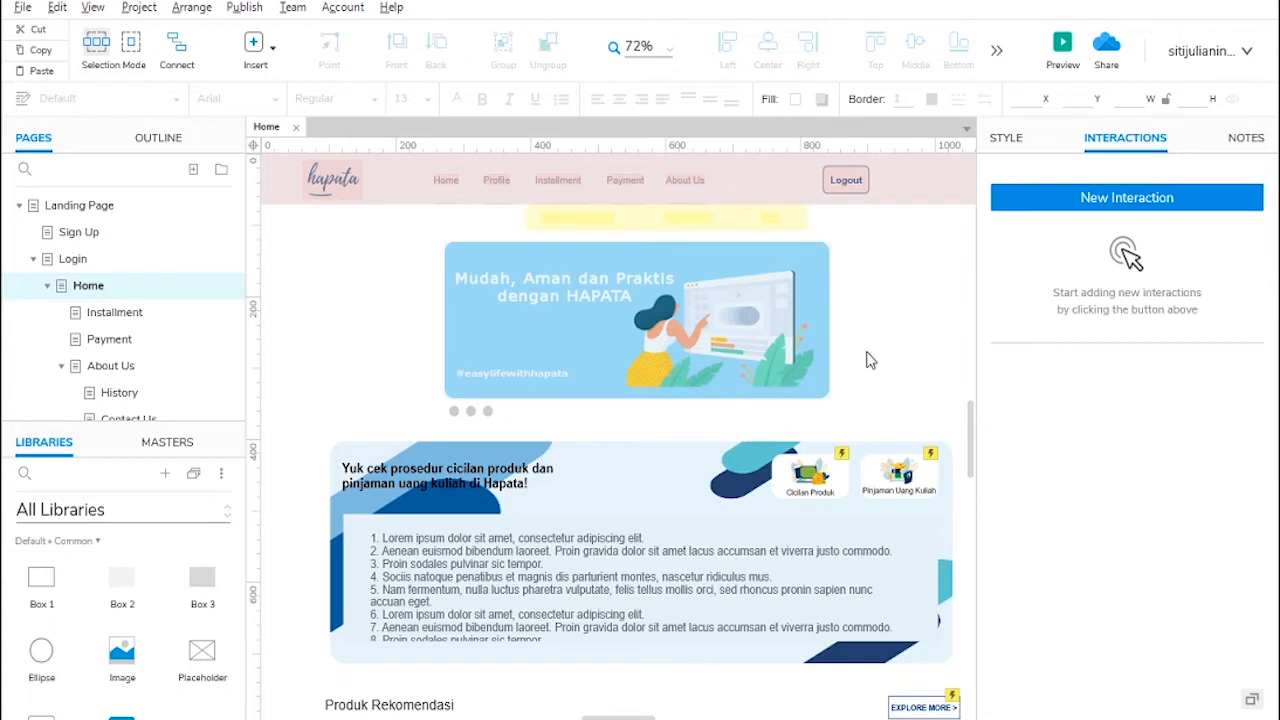
Step: Add a Page Loaded interaction with Set Panel State on "auto rotating banner", using state Next and Wrap from last to first
left_click(1087, 210)
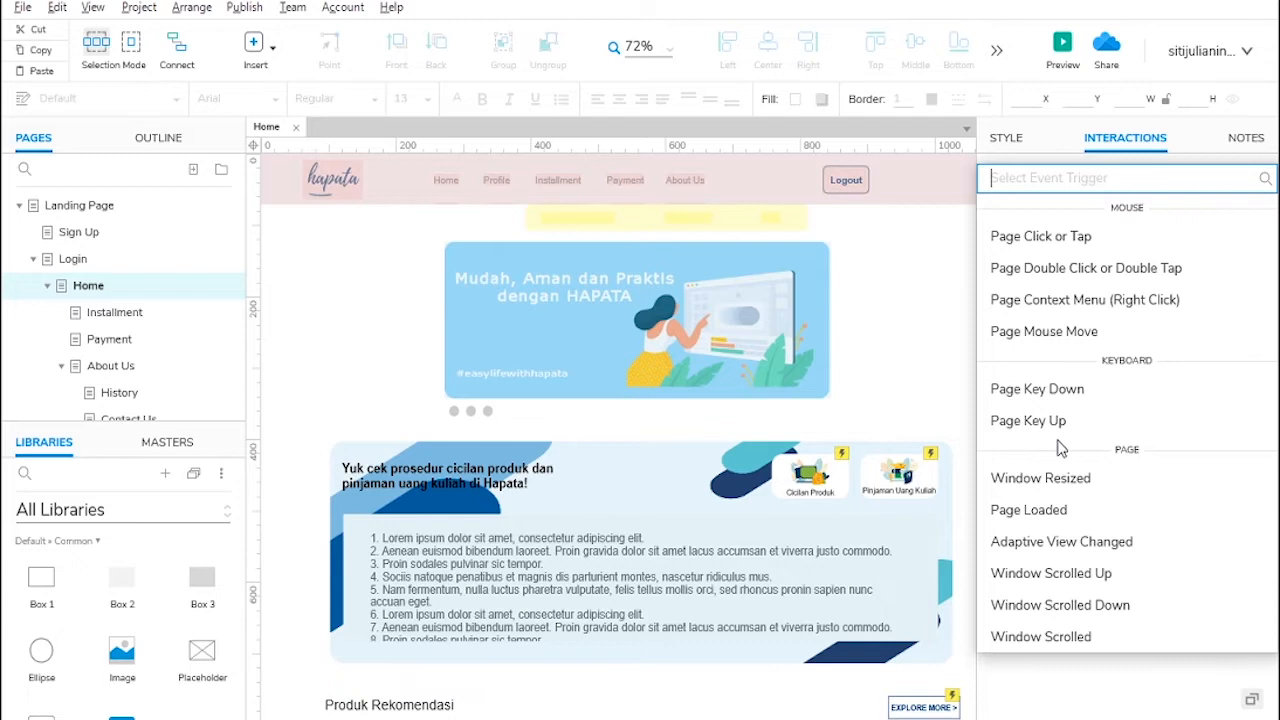
left_click(1030, 512)
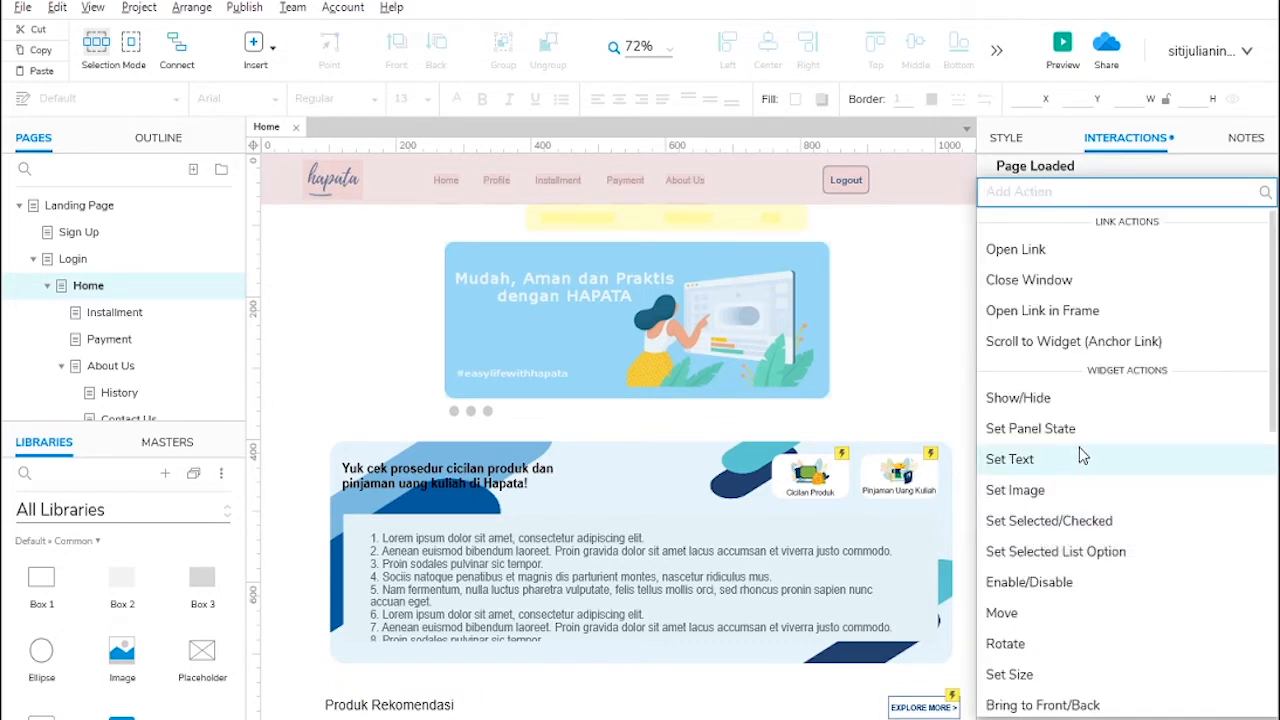
left_click(1060, 429)
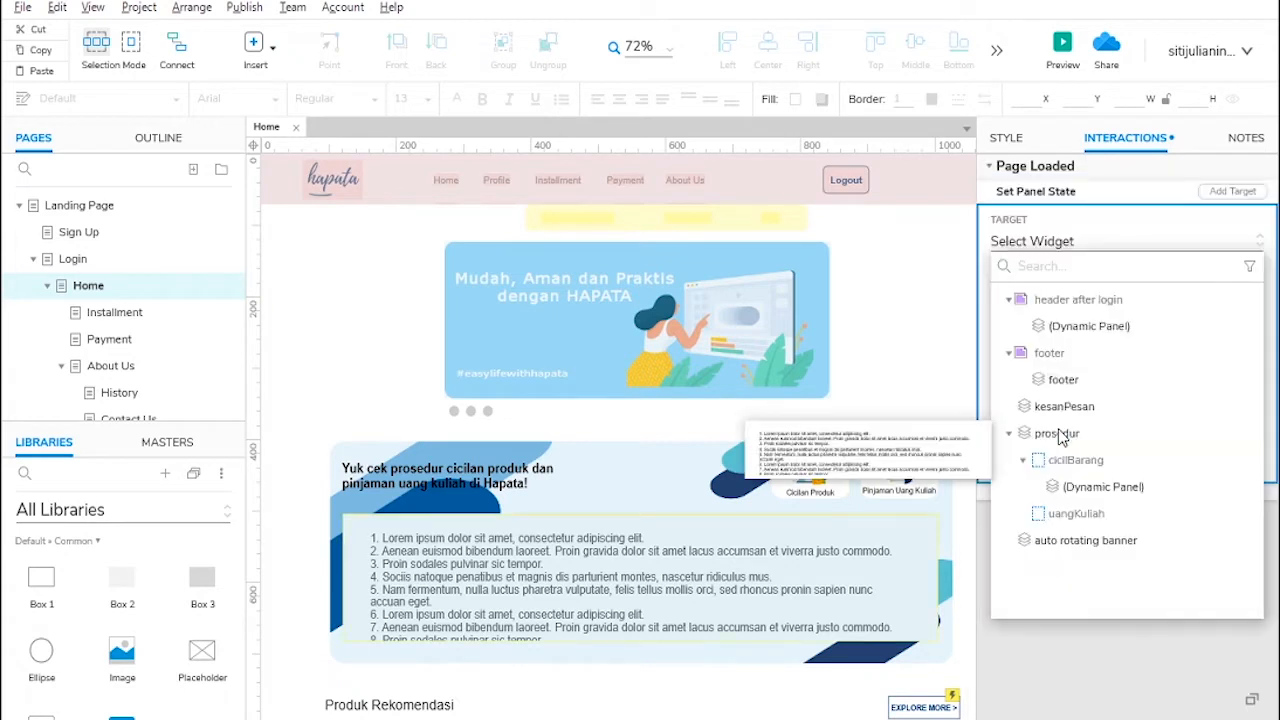
left_click(1094, 553)
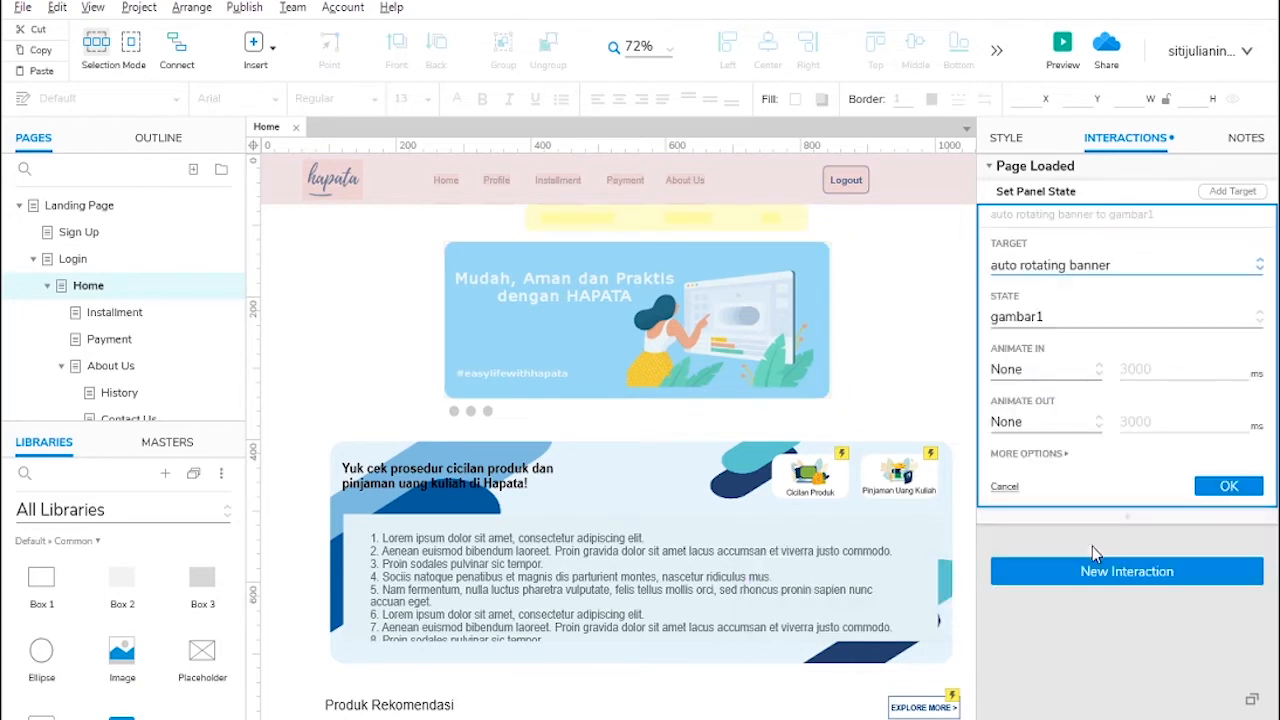
left_click(1040, 318)
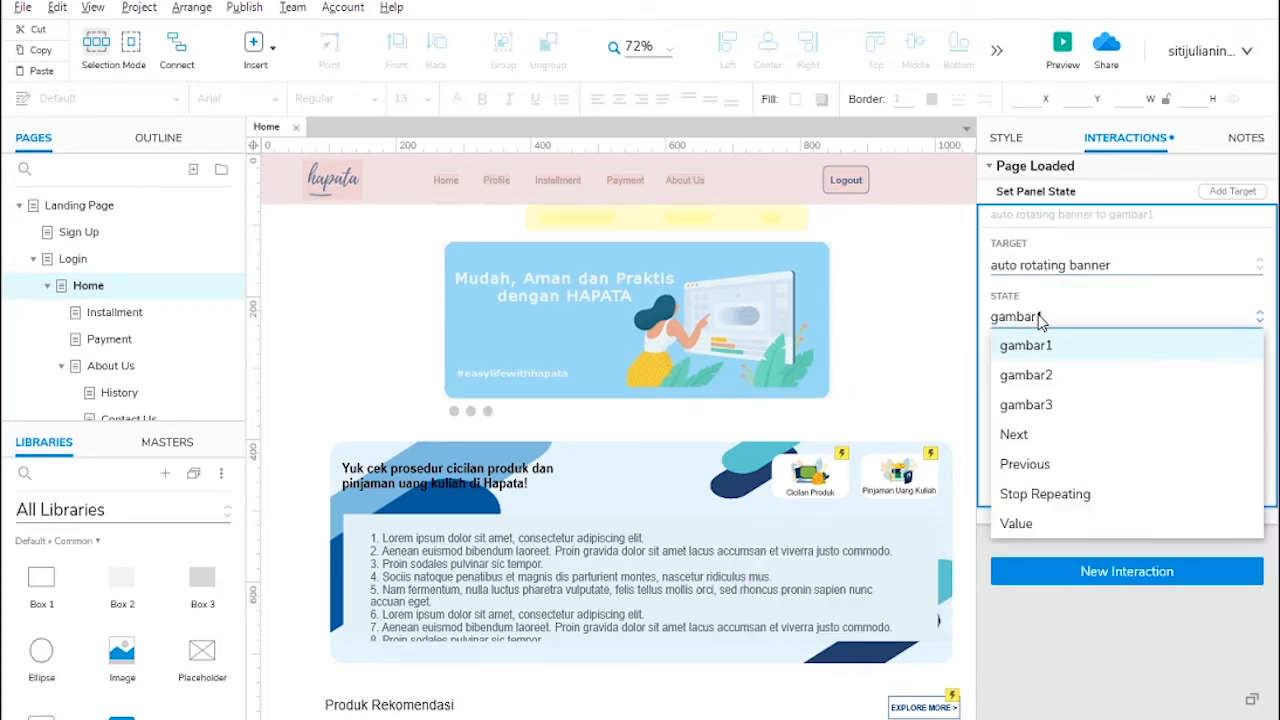
left_click(1026, 438)
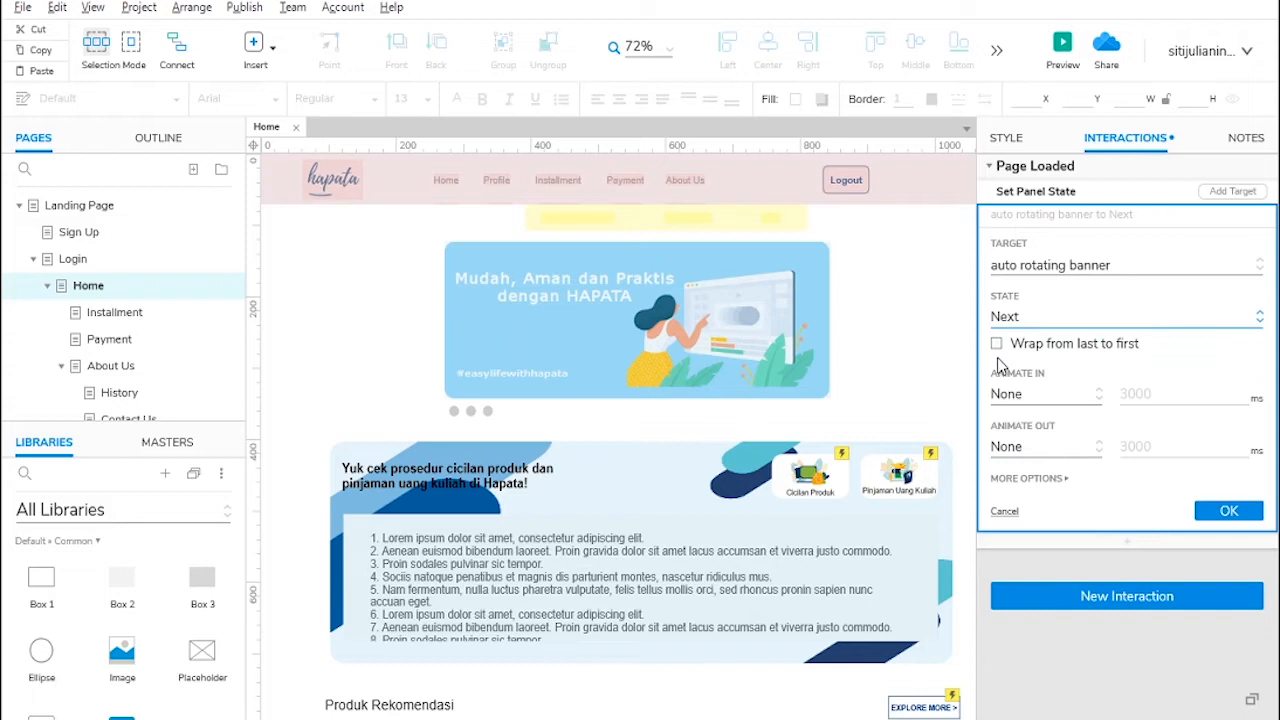
left_click(997, 344)
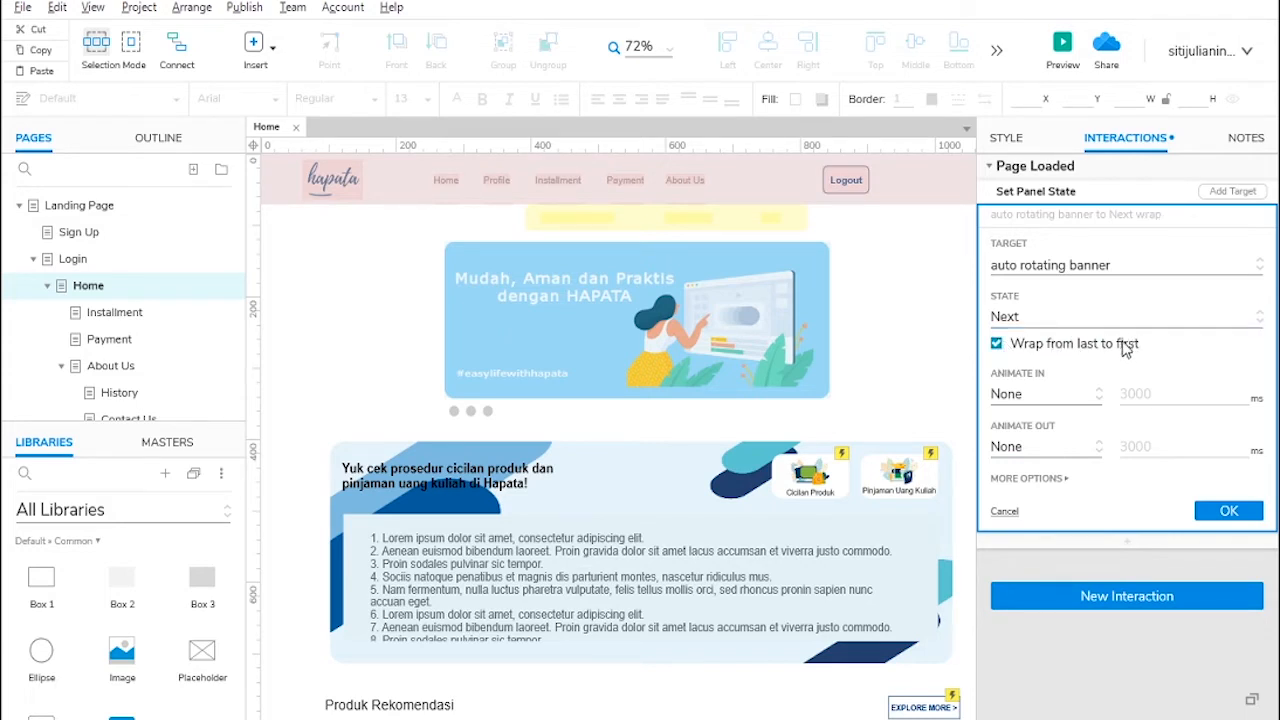
Step: Set the banner's state change to animate in and out with Slide Left at 3000 ms
left_click(1026, 396)
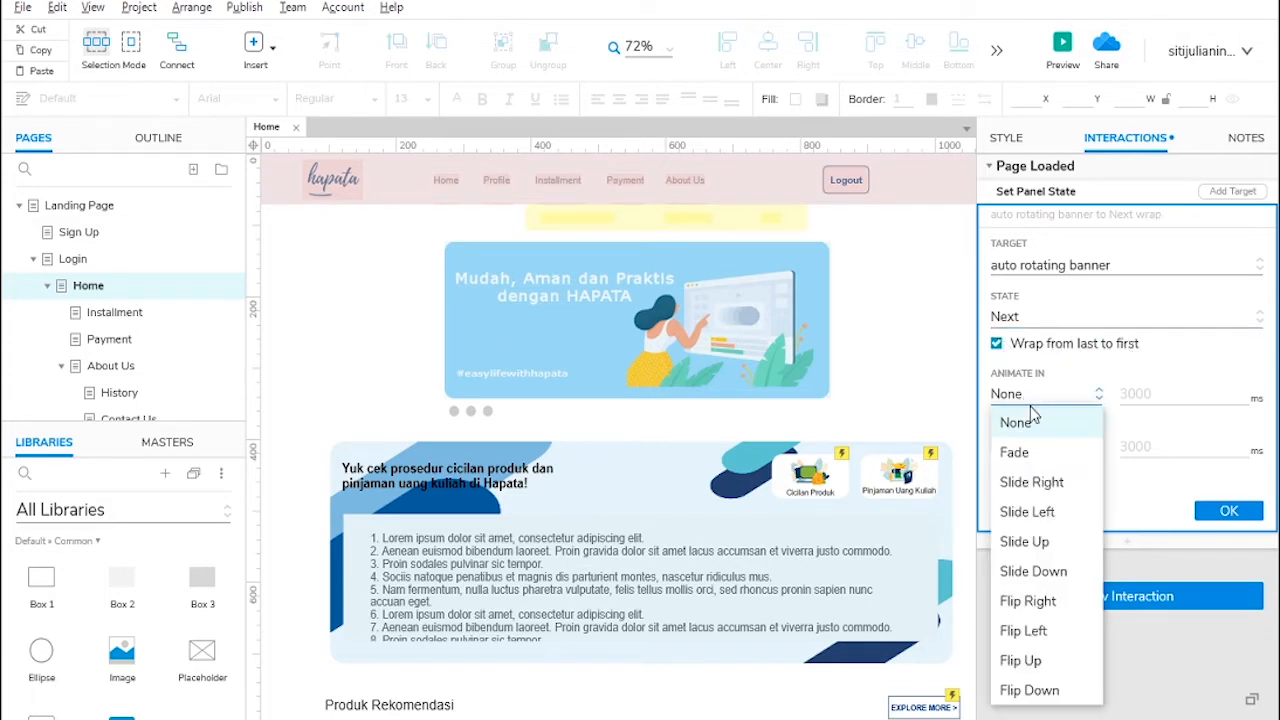
left_click(1030, 512)
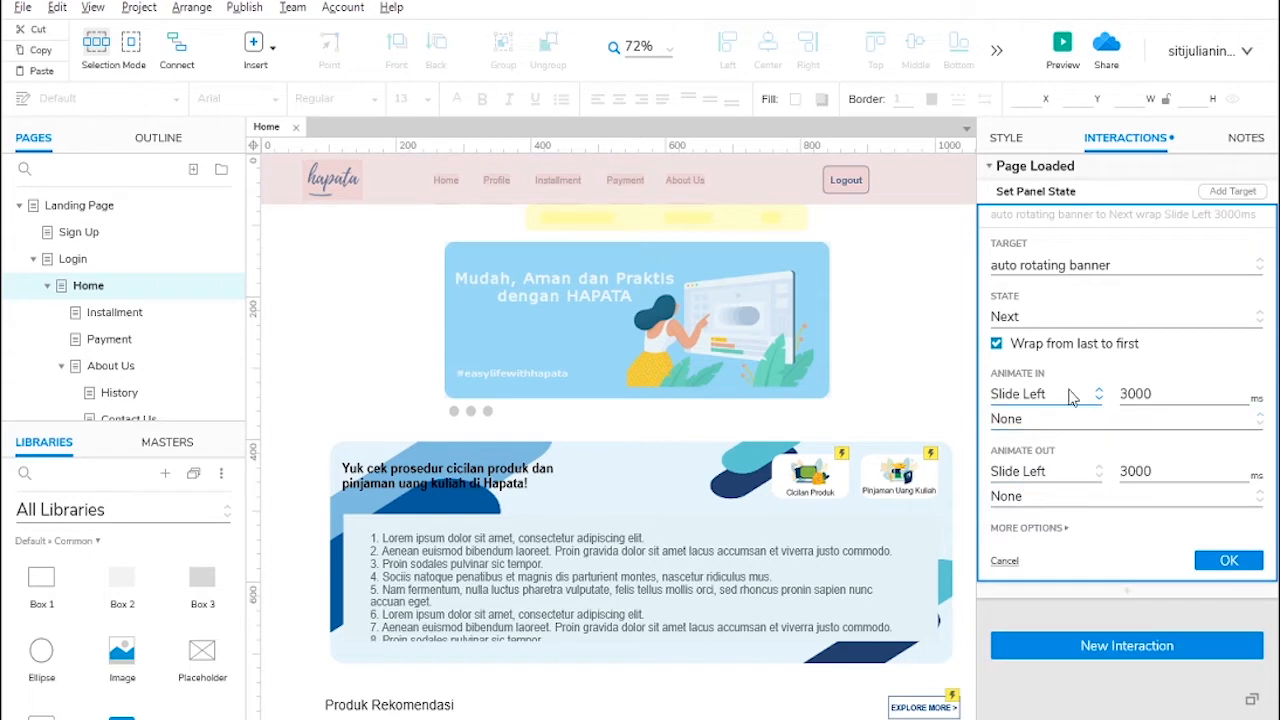
double_click(1133, 392)
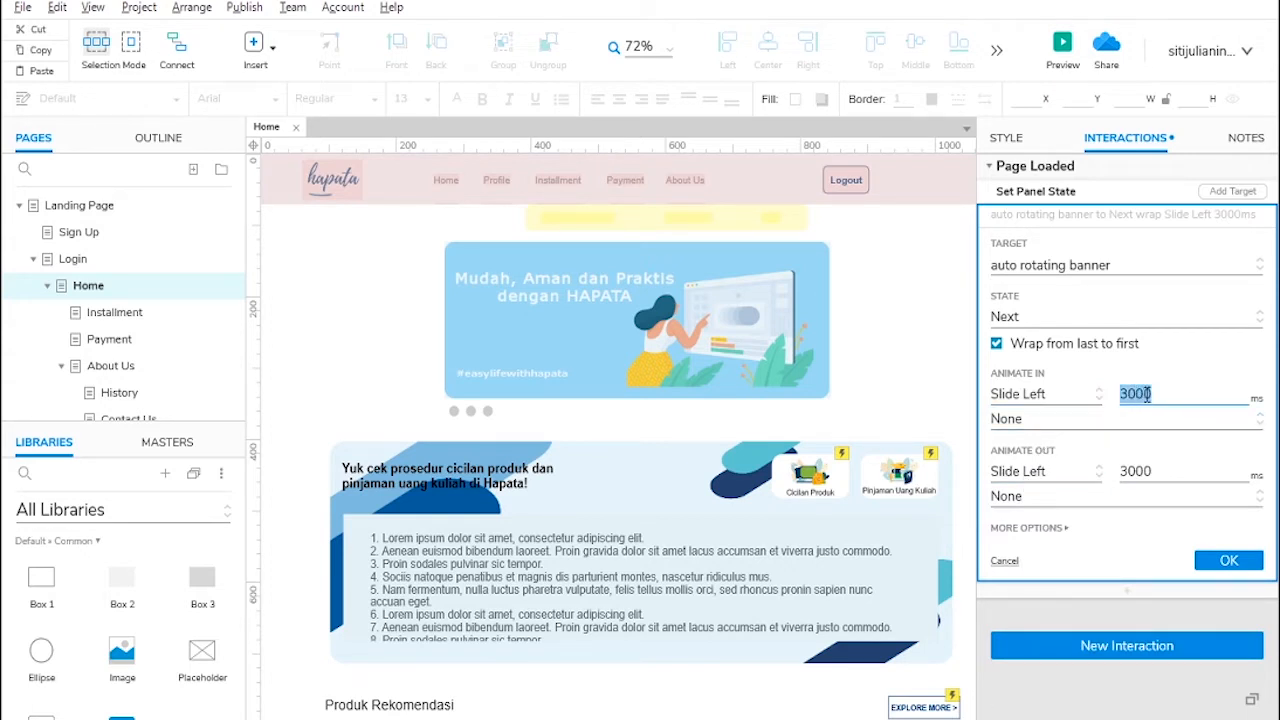
double_click(1130, 470)
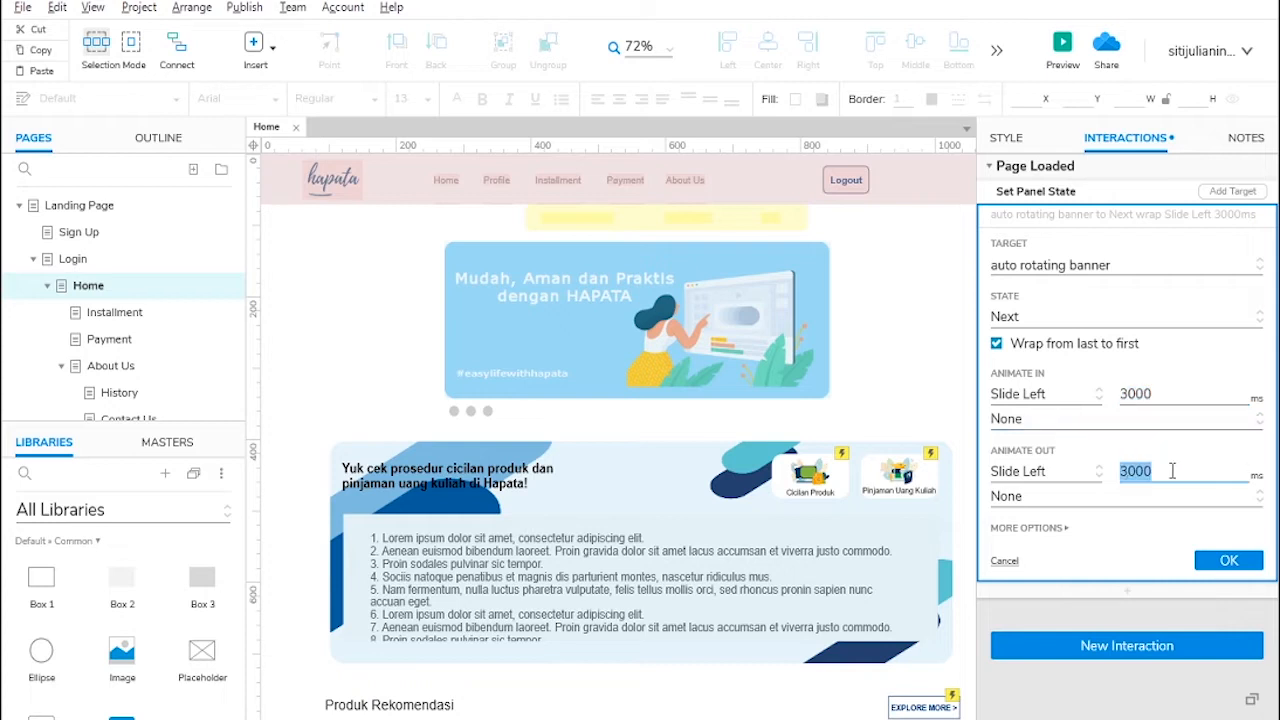
Step: Make the banner's state change repeat every 2000 ms with the first change delayed, and accept the action
left_click(1045, 529)
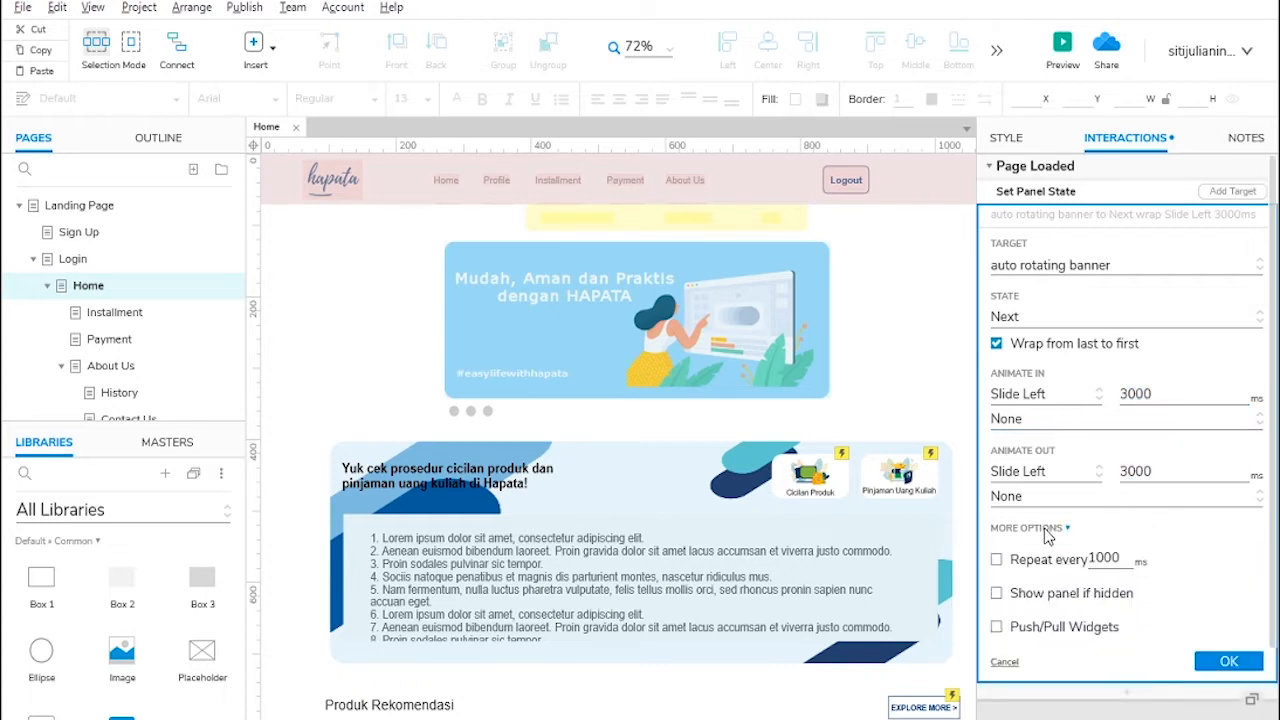
left_click(996, 559)
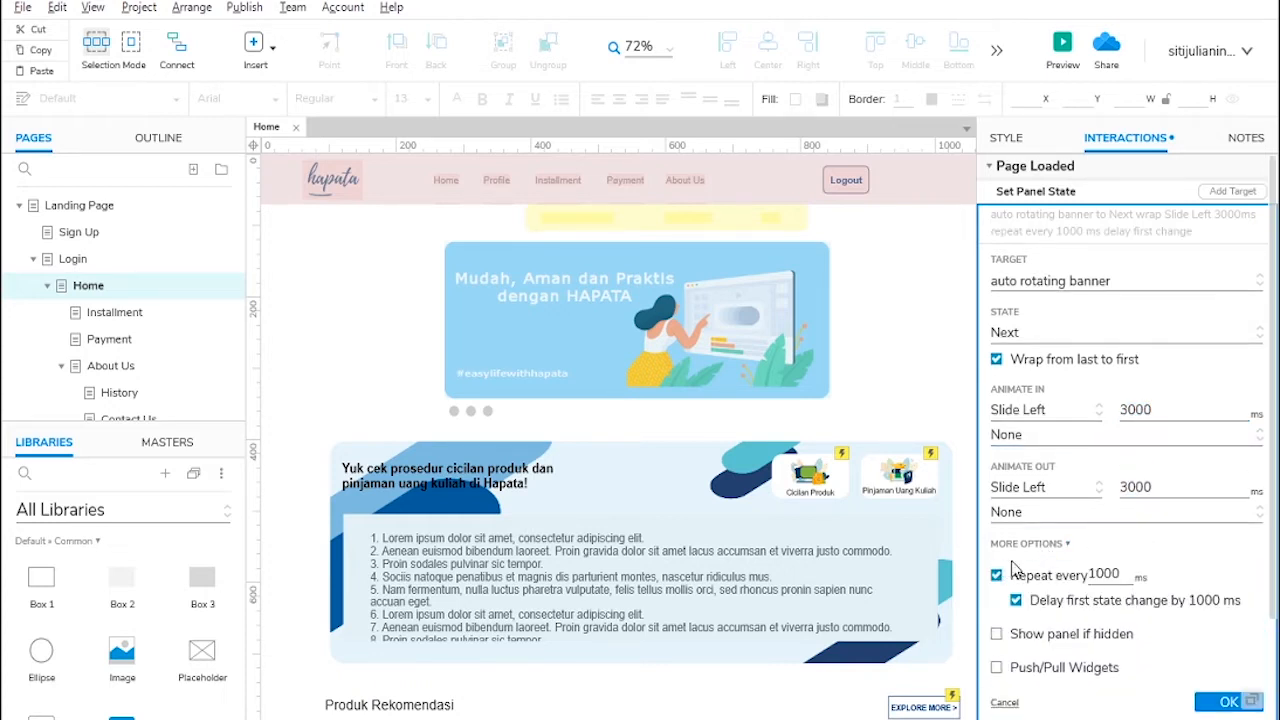
double_click(1116, 573)
type("2000")
left_click(1228, 702)
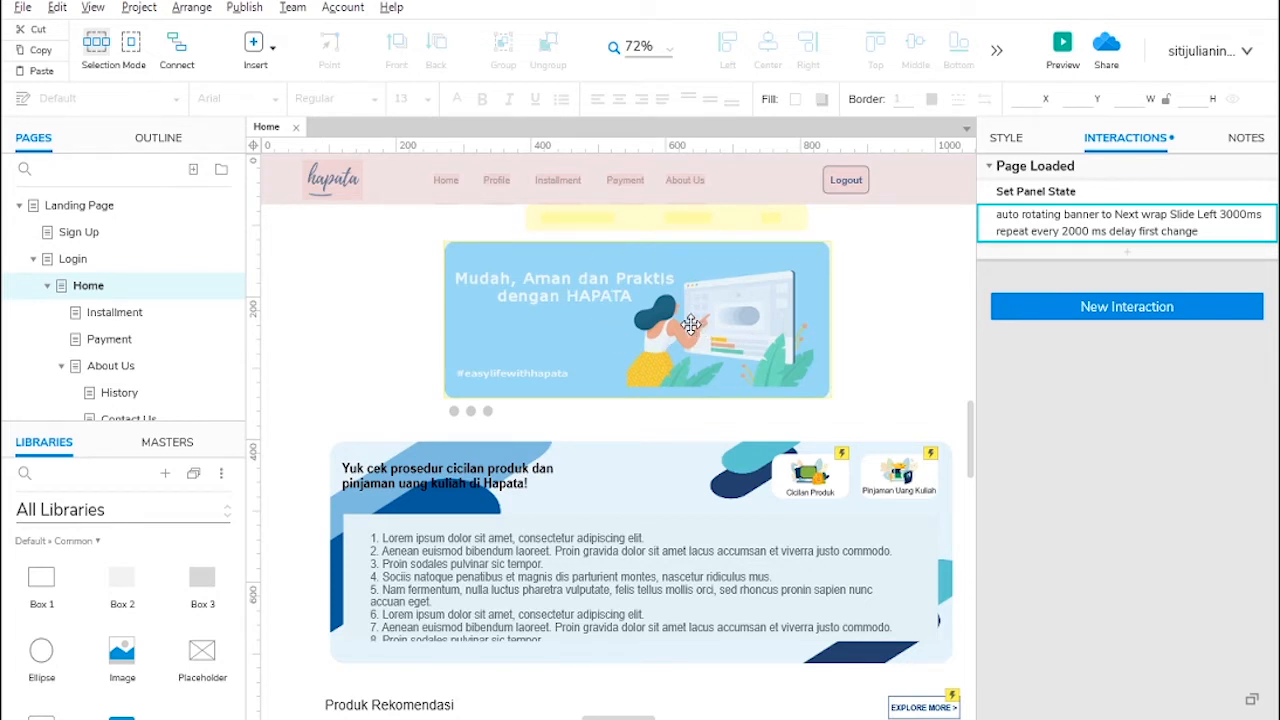
Step: Give the first indicator dot below the banner a :selected style effect with fill color #3B91A4
left_click(453, 412)
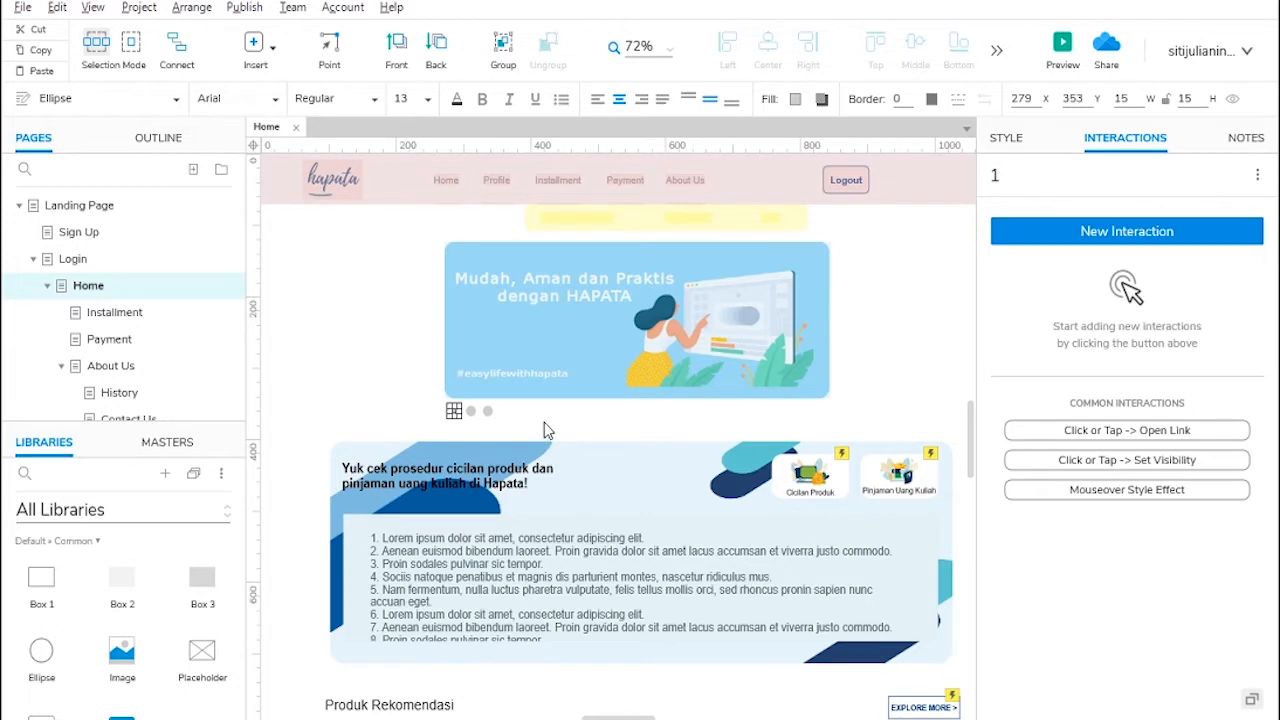
left_click(1055, 238)
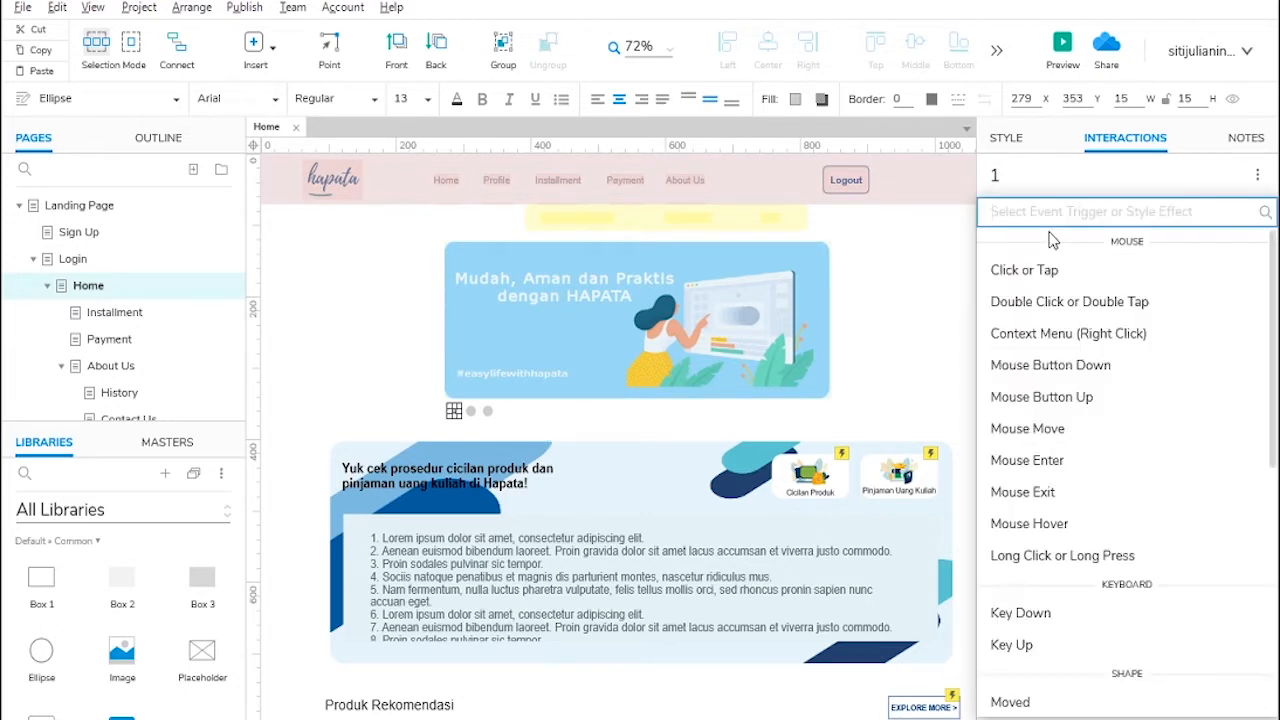
scroll(1103, 285, "down", 5)
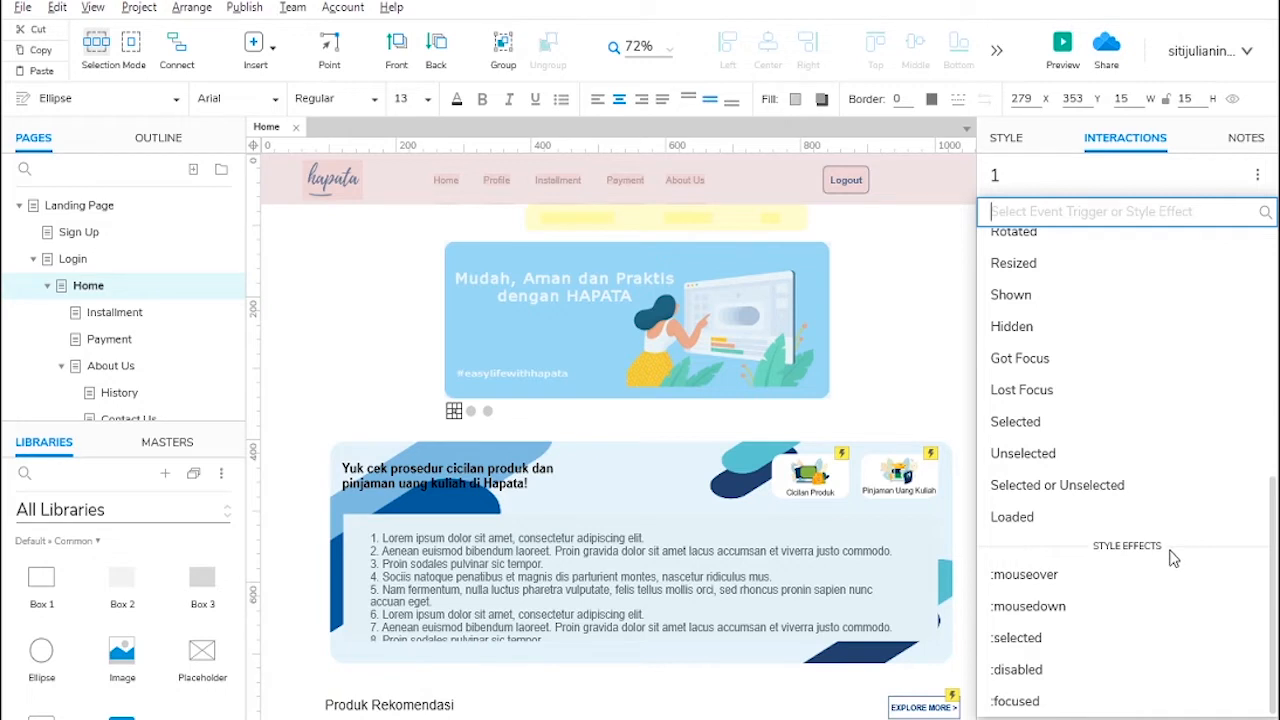
left_click(1030, 650)
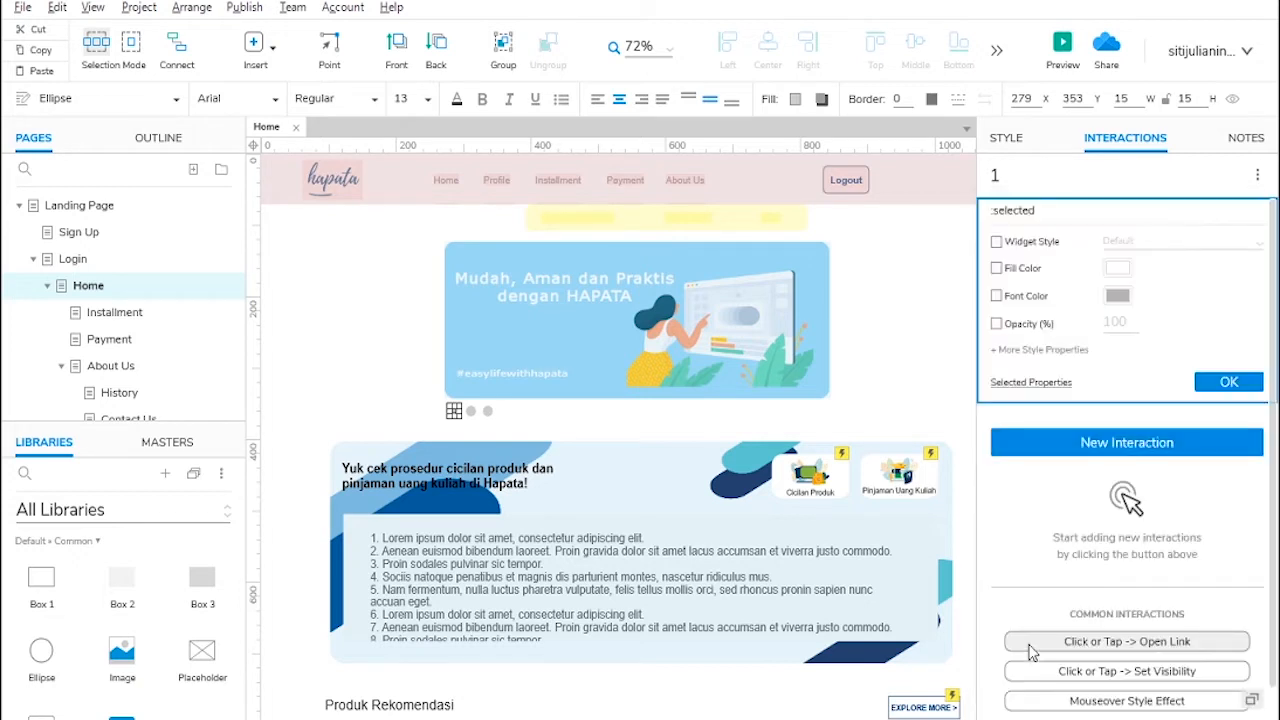
left_click(997, 269)
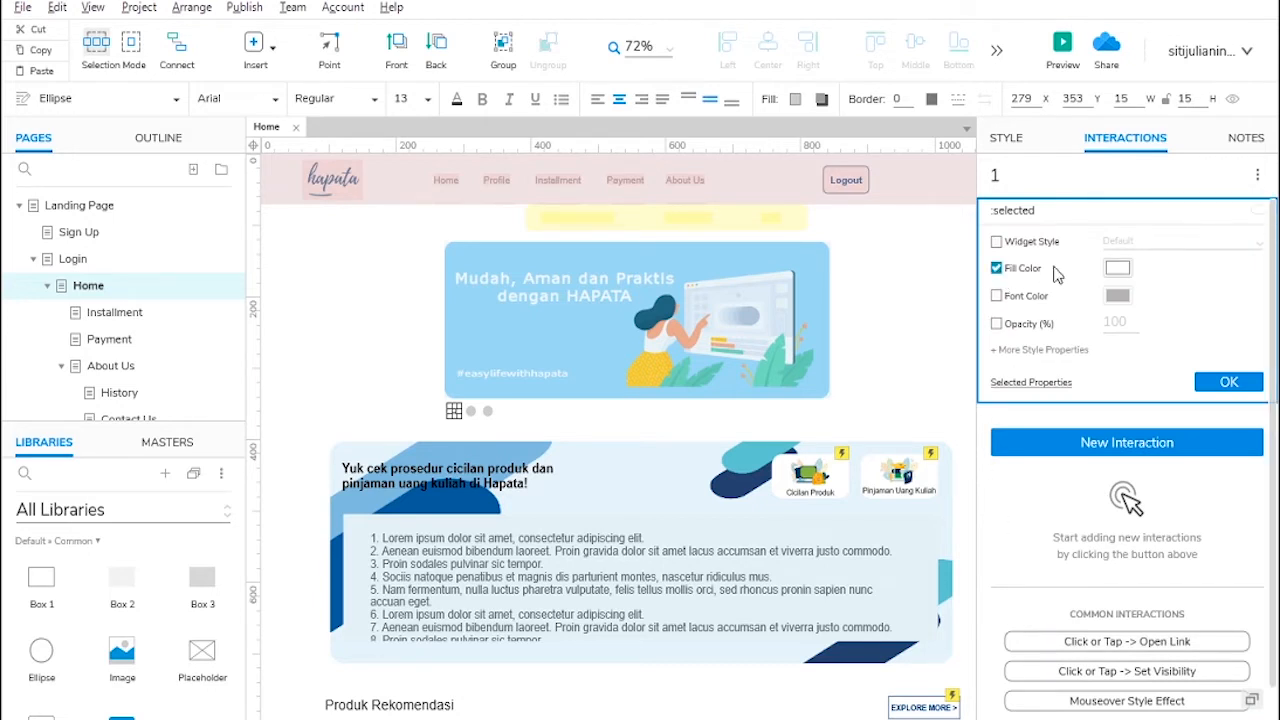
left_click(1125, 270)
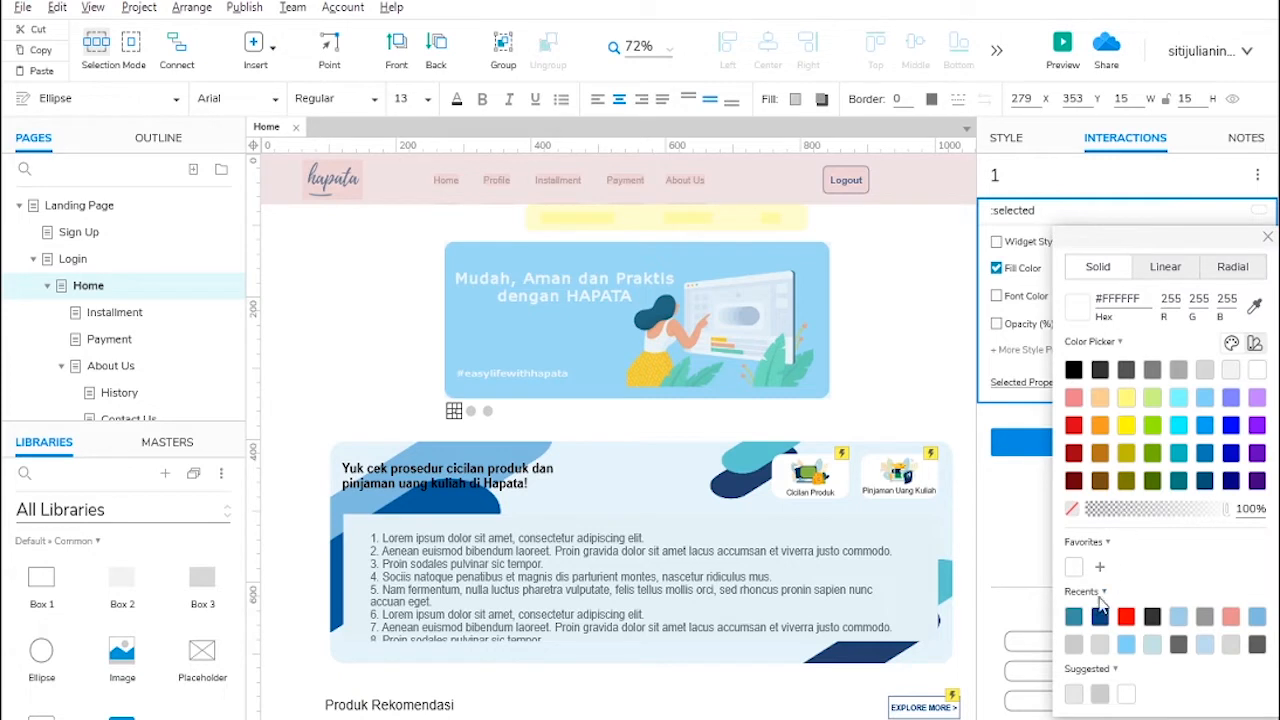
left_click(1074, 617)
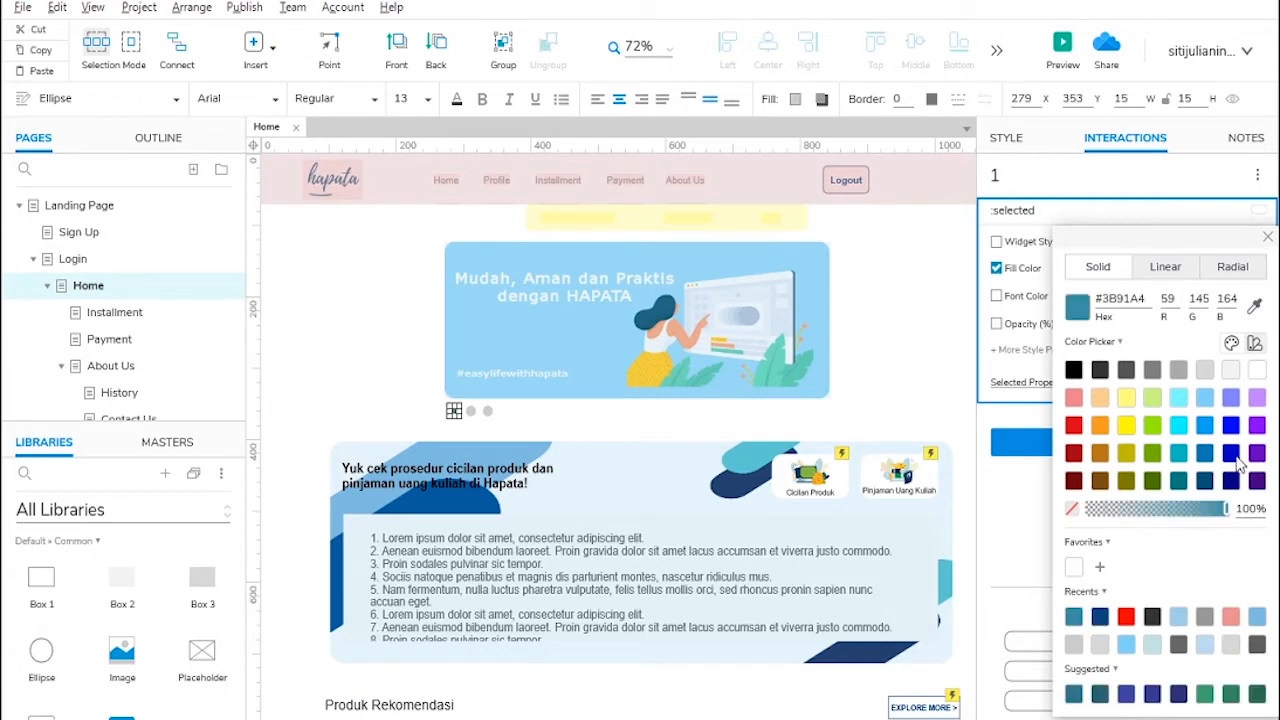
left_click(1268, 239)
left_click(1222, 379)
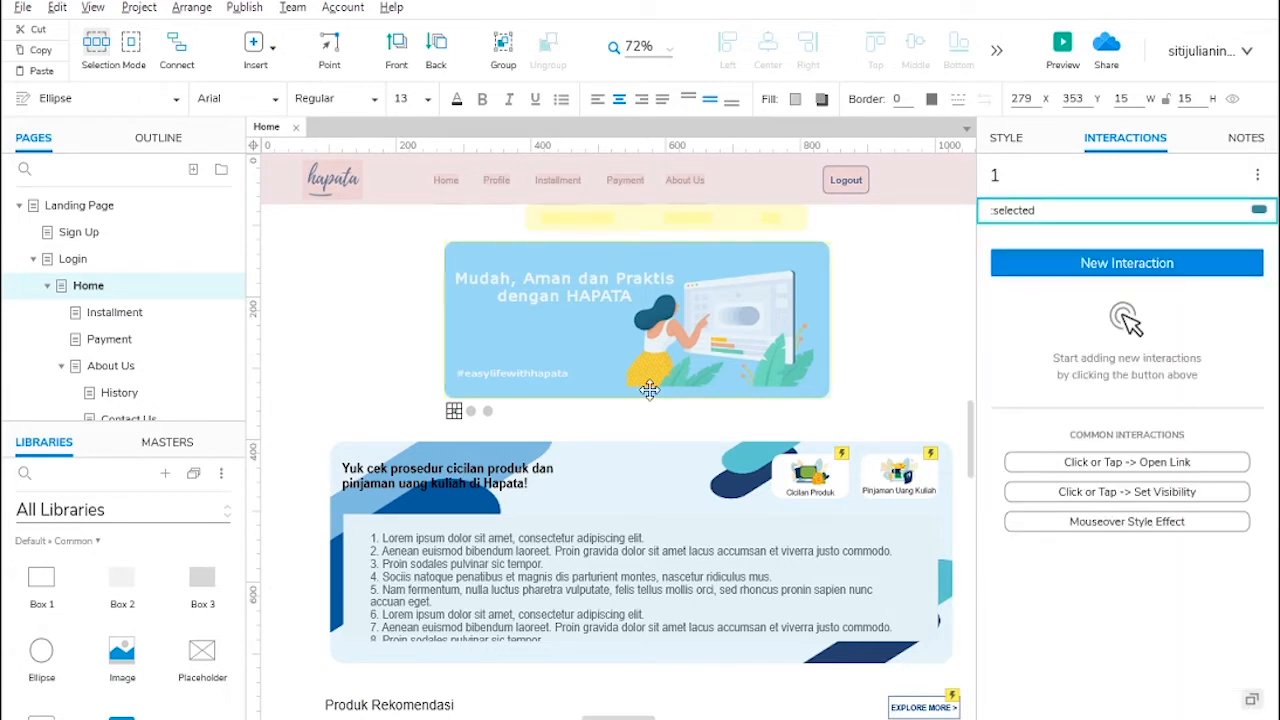
Step: Give the second indicator dot below the banner a :selected style effect with fill color #3B91A4
left_click(471, 411)
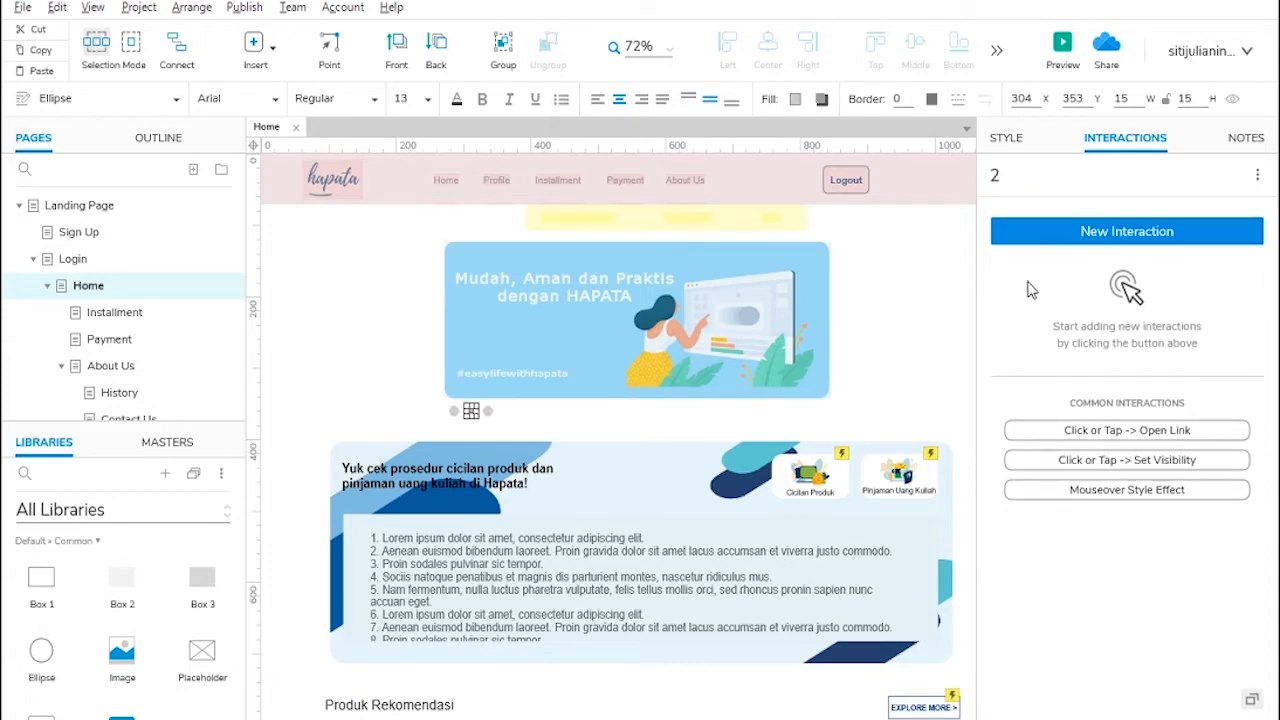
left_click(1018, 233)
scroll(1080, 420, "down", 5)
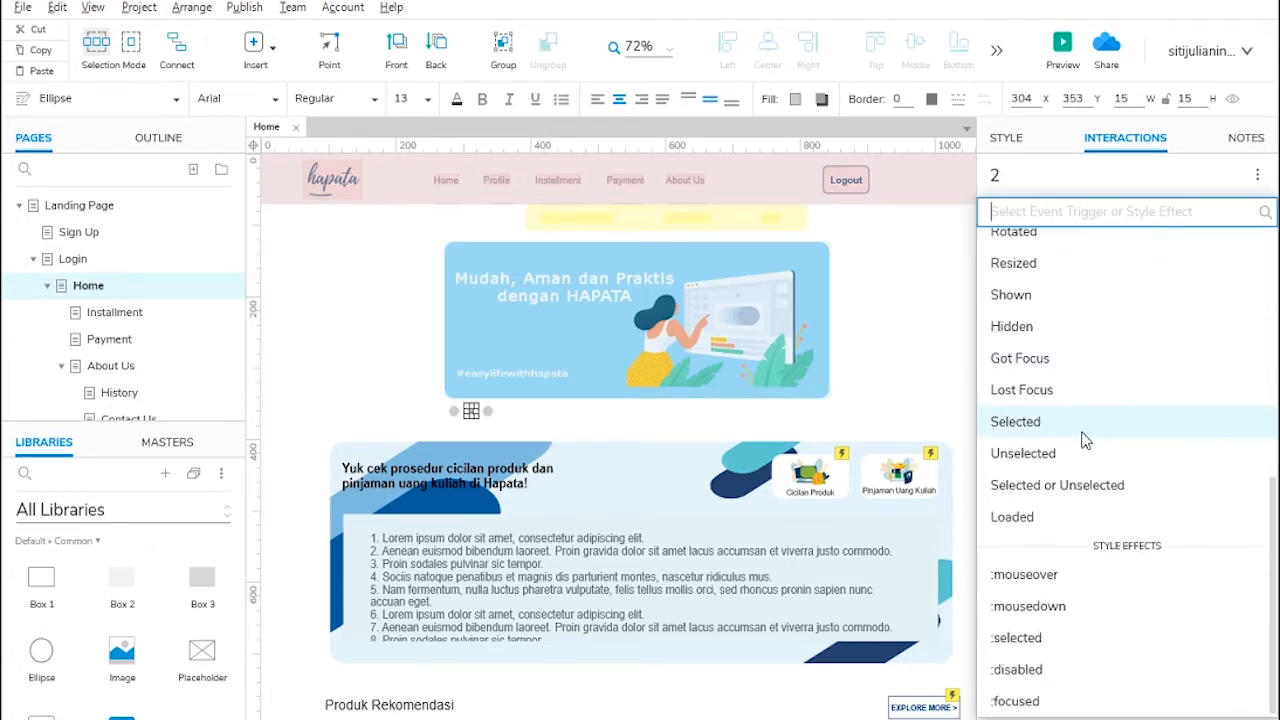
left_click(1022, 647)
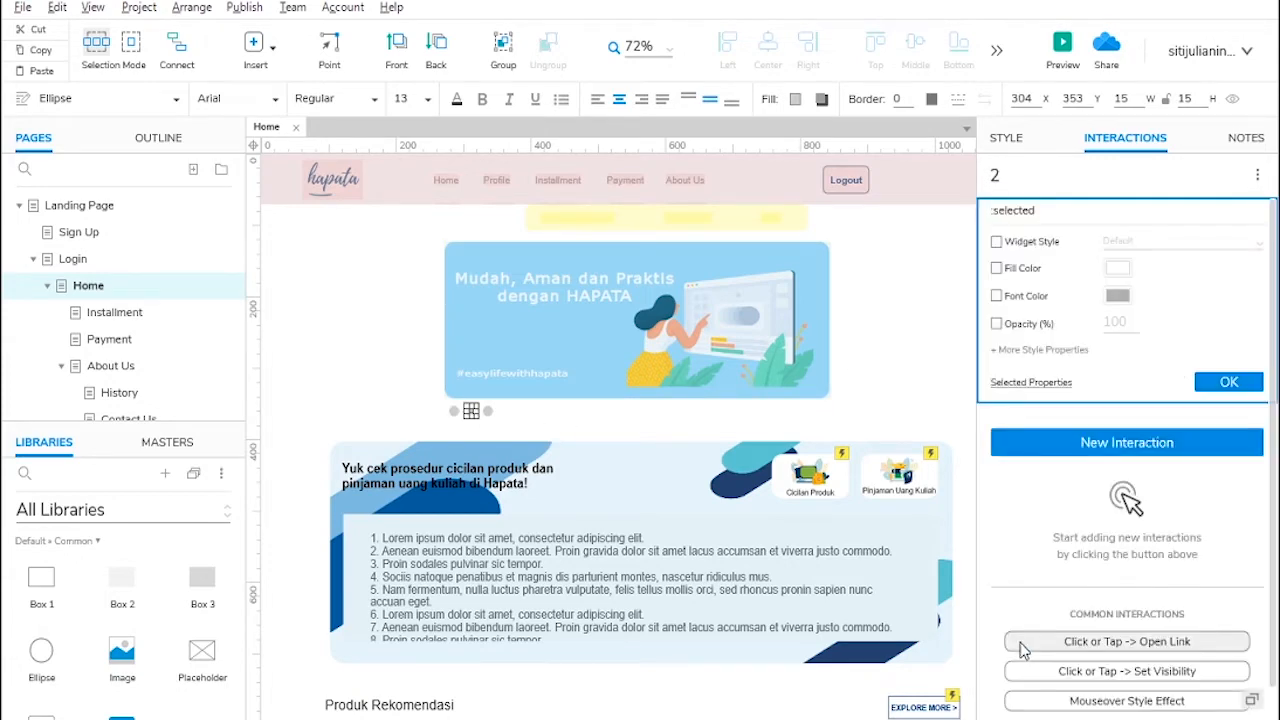
left_click(996, 268)
left_click(1117, 268)
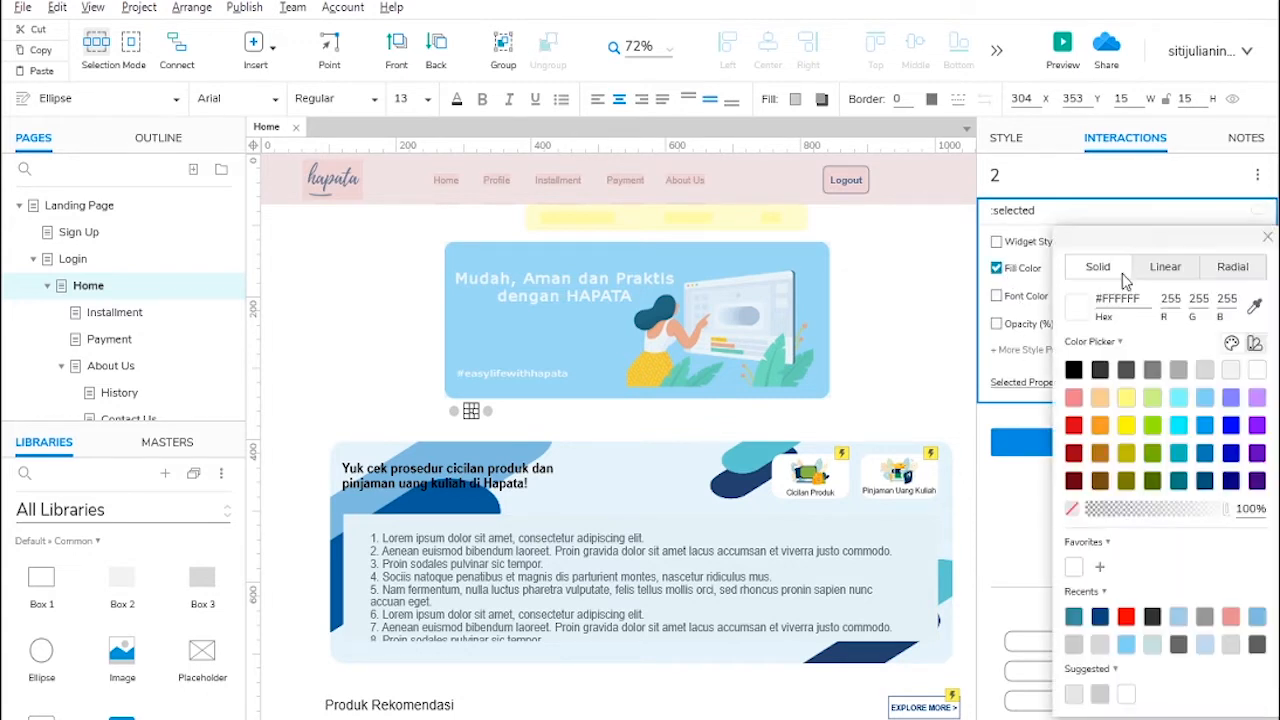
left_click(1073, 616)
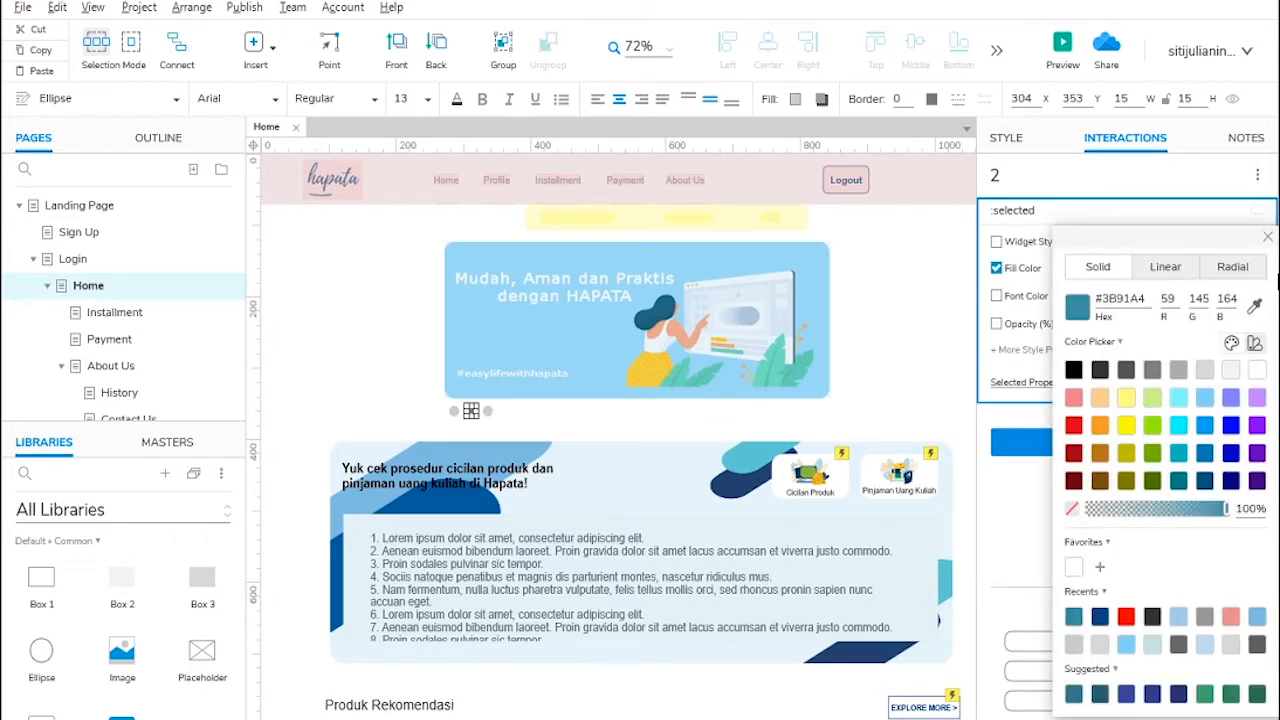
left_click(1267, 237)
left_click(1223, 380)
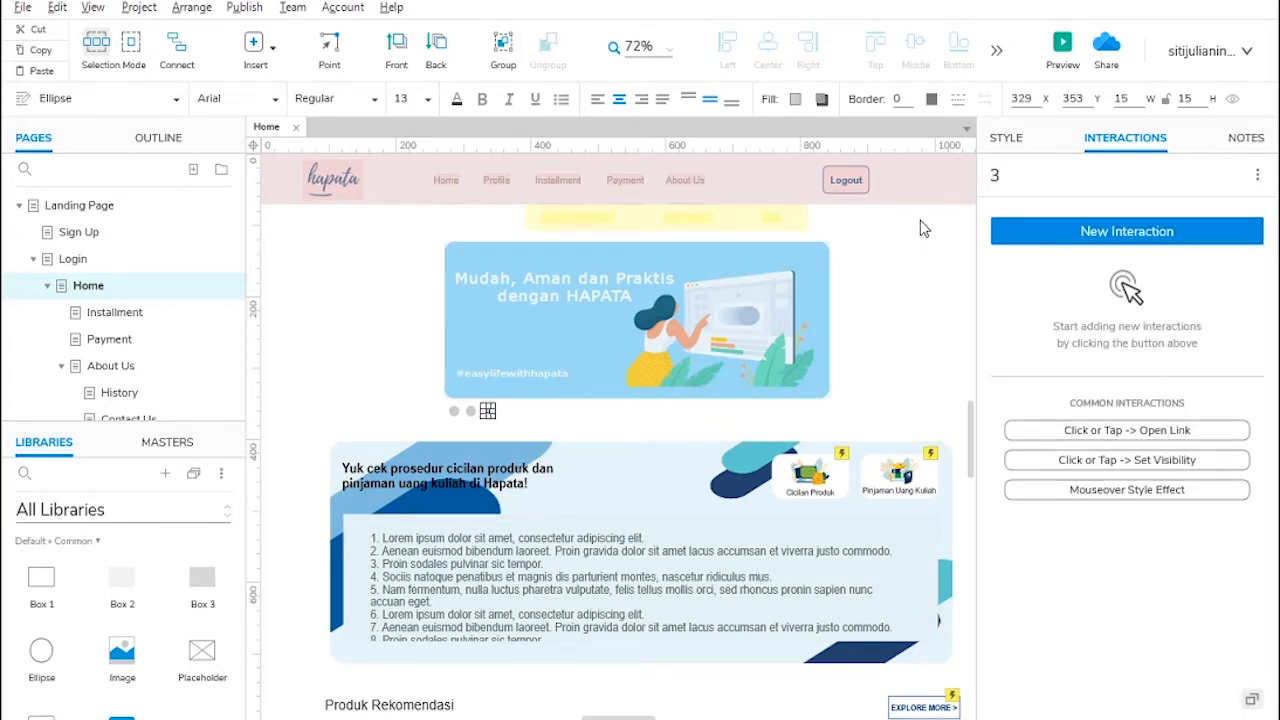
Step: Give the third indicator dot below the banner a :selected style effect with fill color #3B91A4
left_click(1047, 234)
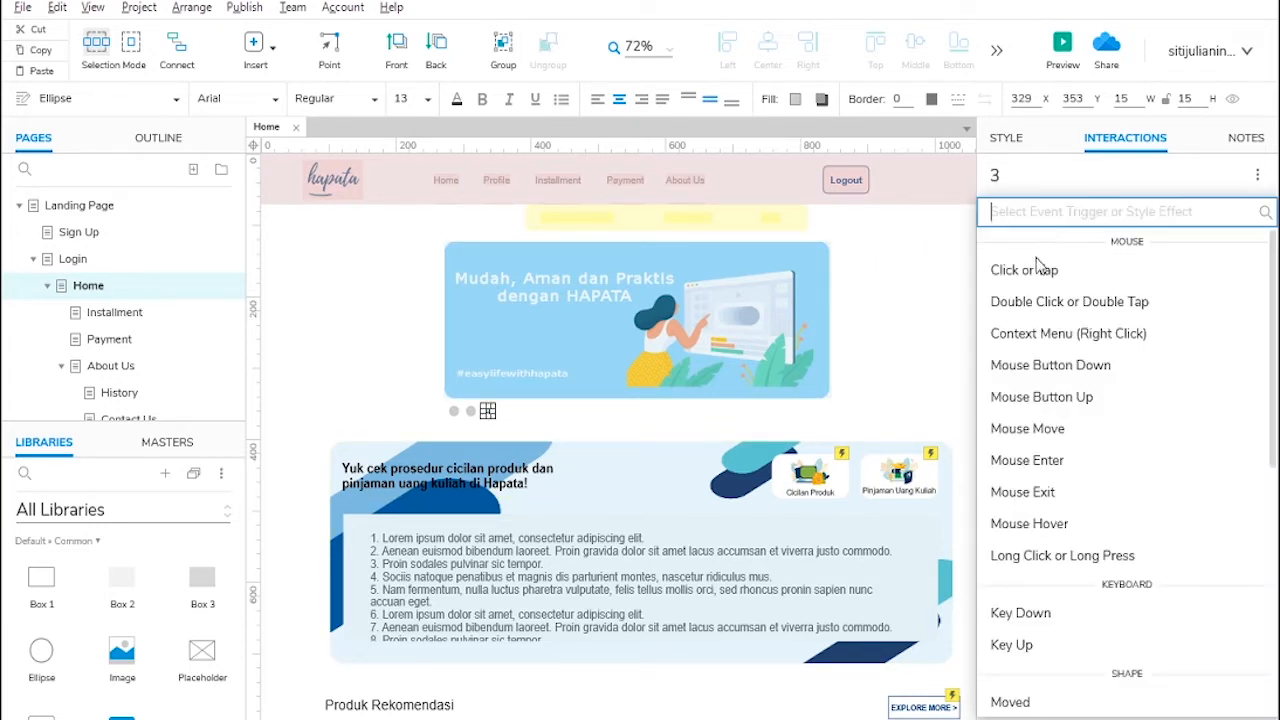
scroll(1040, 450, "down", 5)
left_click(1030, 638)
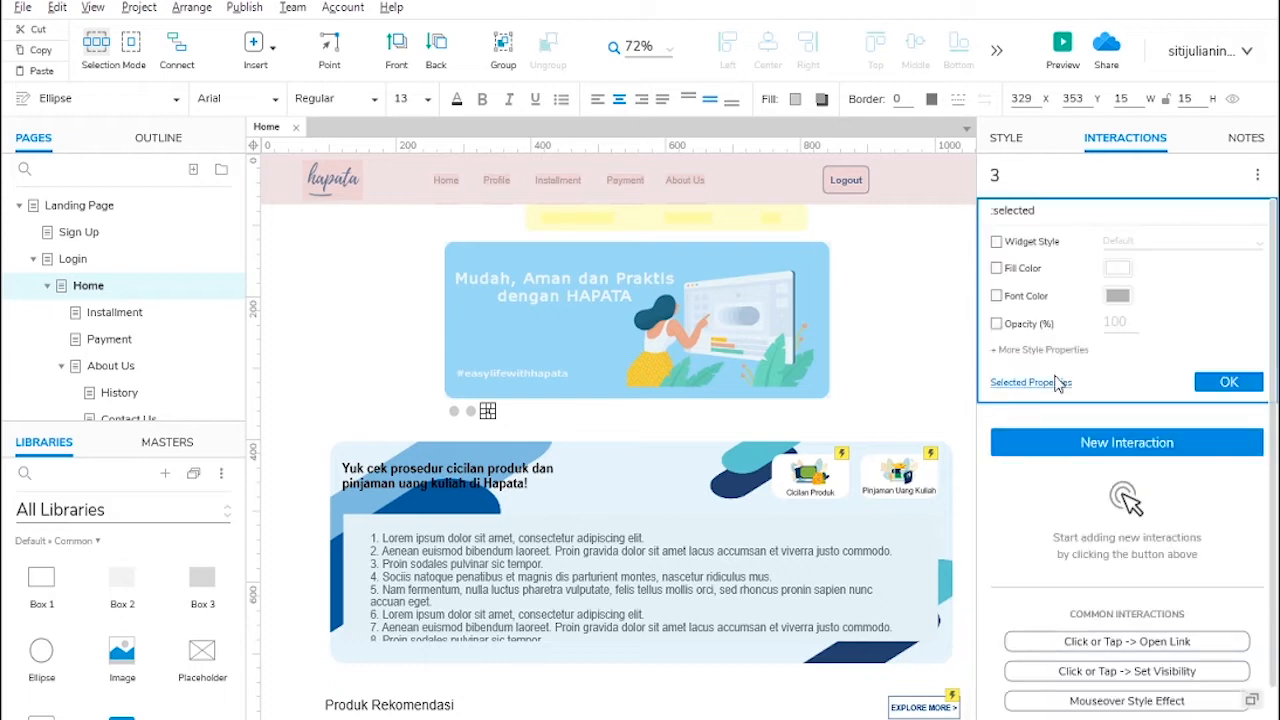
left_click(996, 268)
left_click(1118, 267)
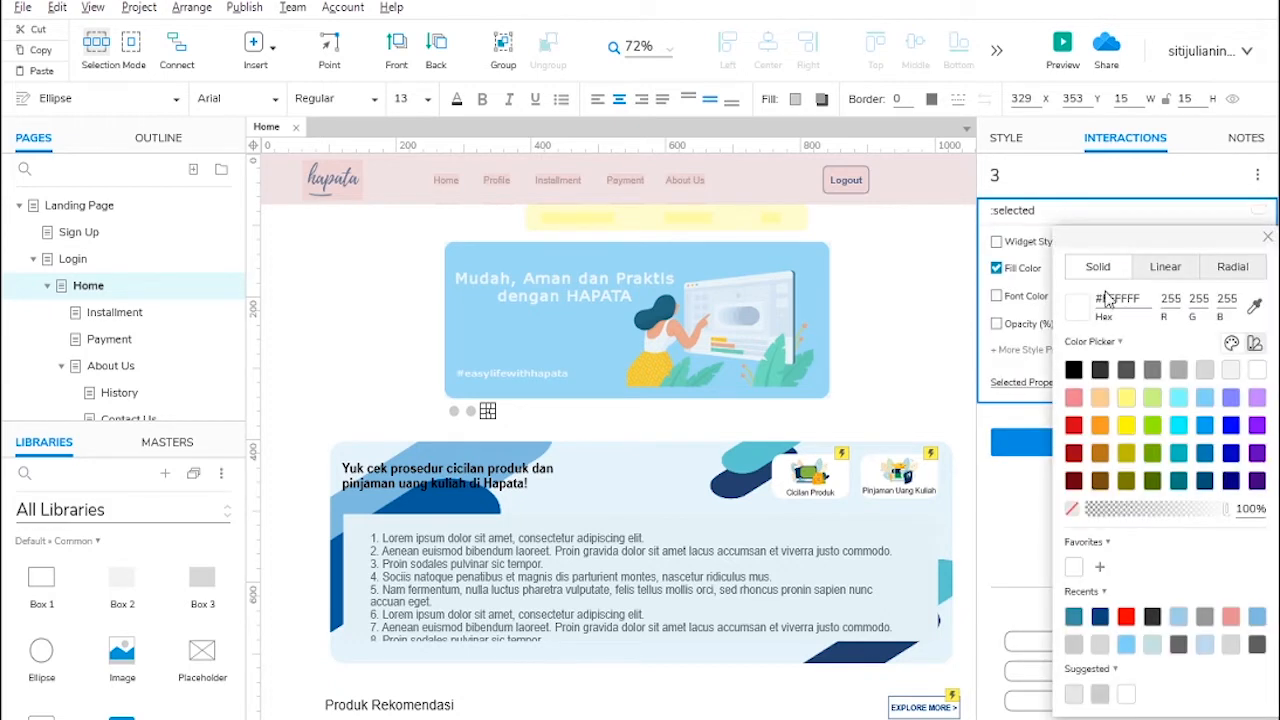
left_click(1073, 616)
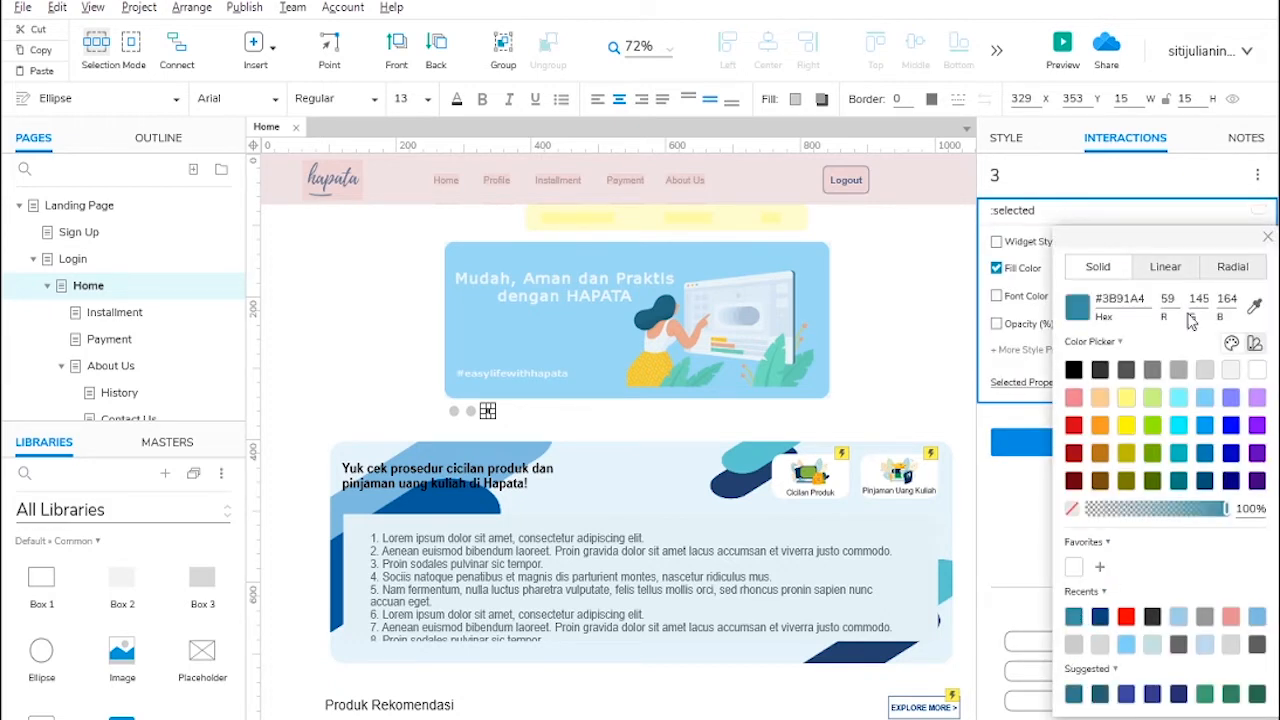
left_click(1268, 238)
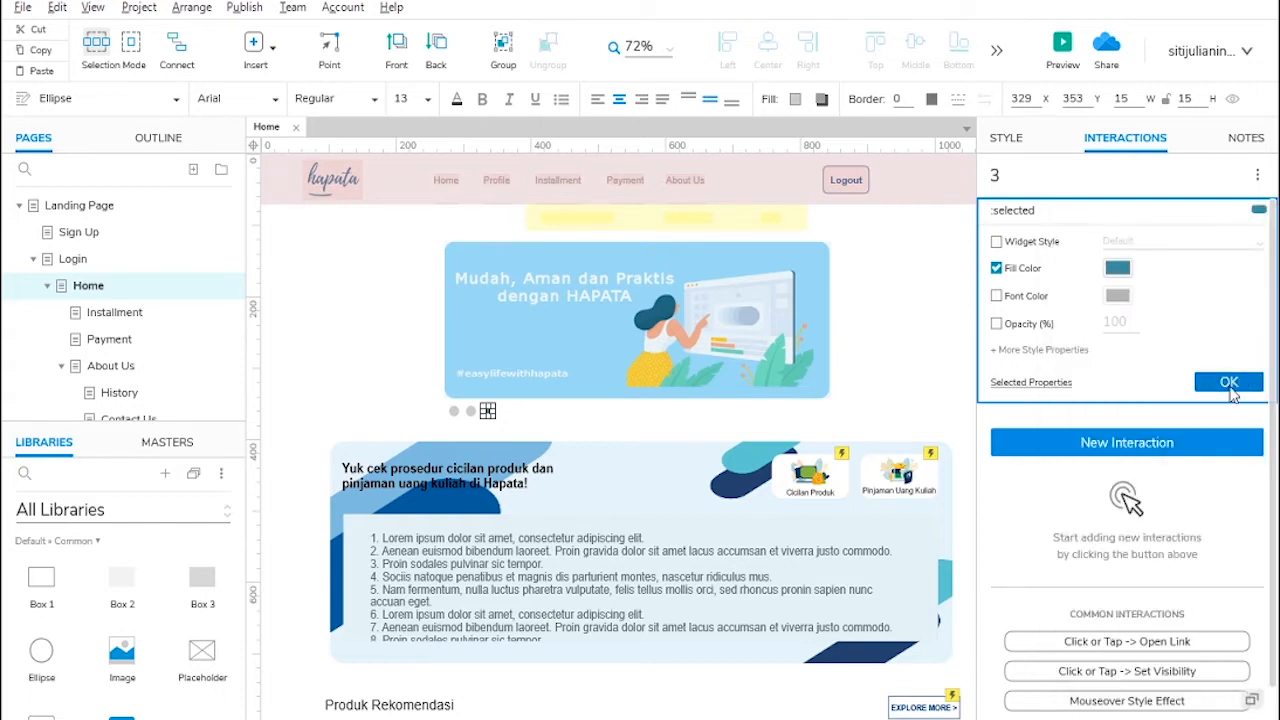
left_click(1230, 386)
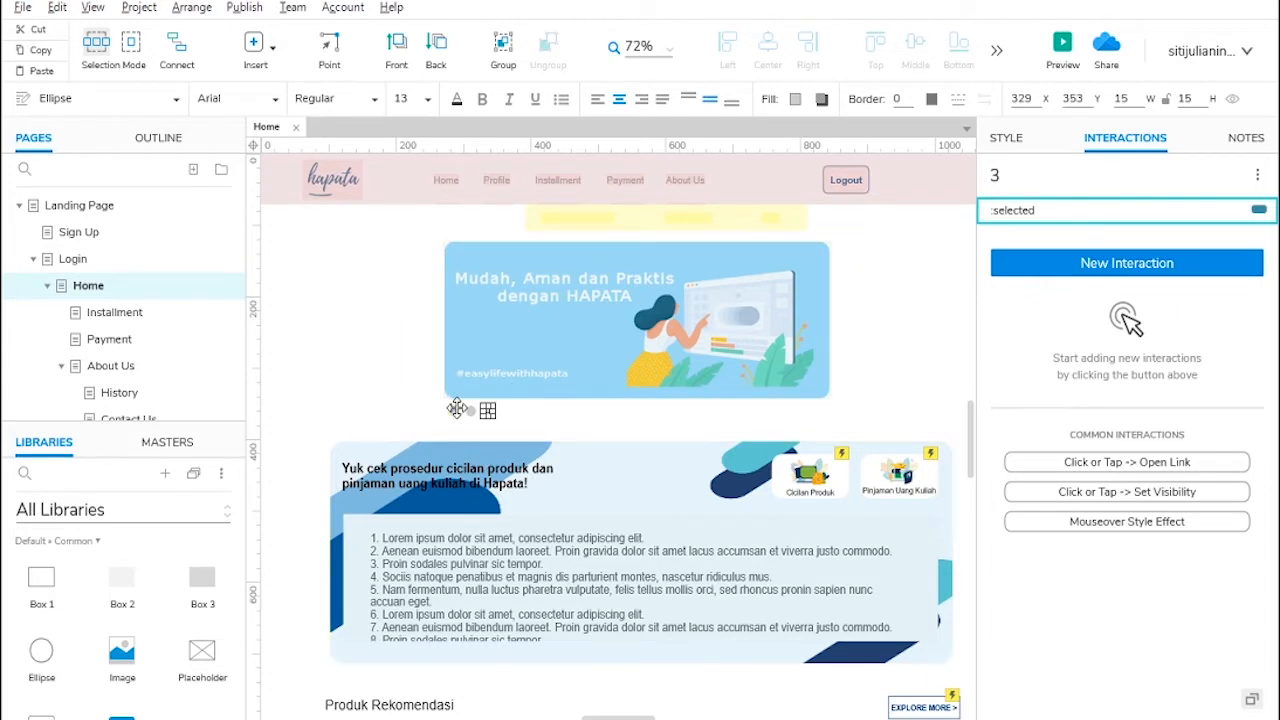
Step: Add a Click or Tap interaction to the first indicator dot that sets the auto rotating banner panel to state gambar1
left_click_drag(487, 411, 453, 411)
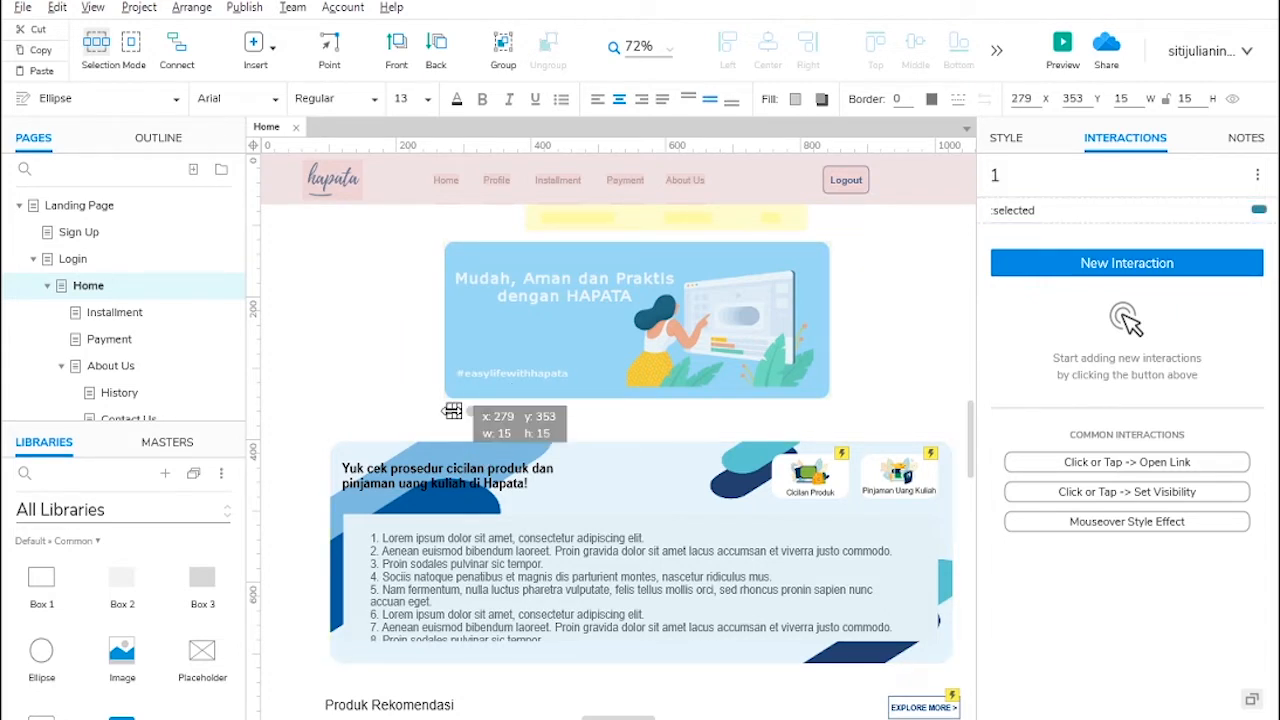
left_click(1095, 266)
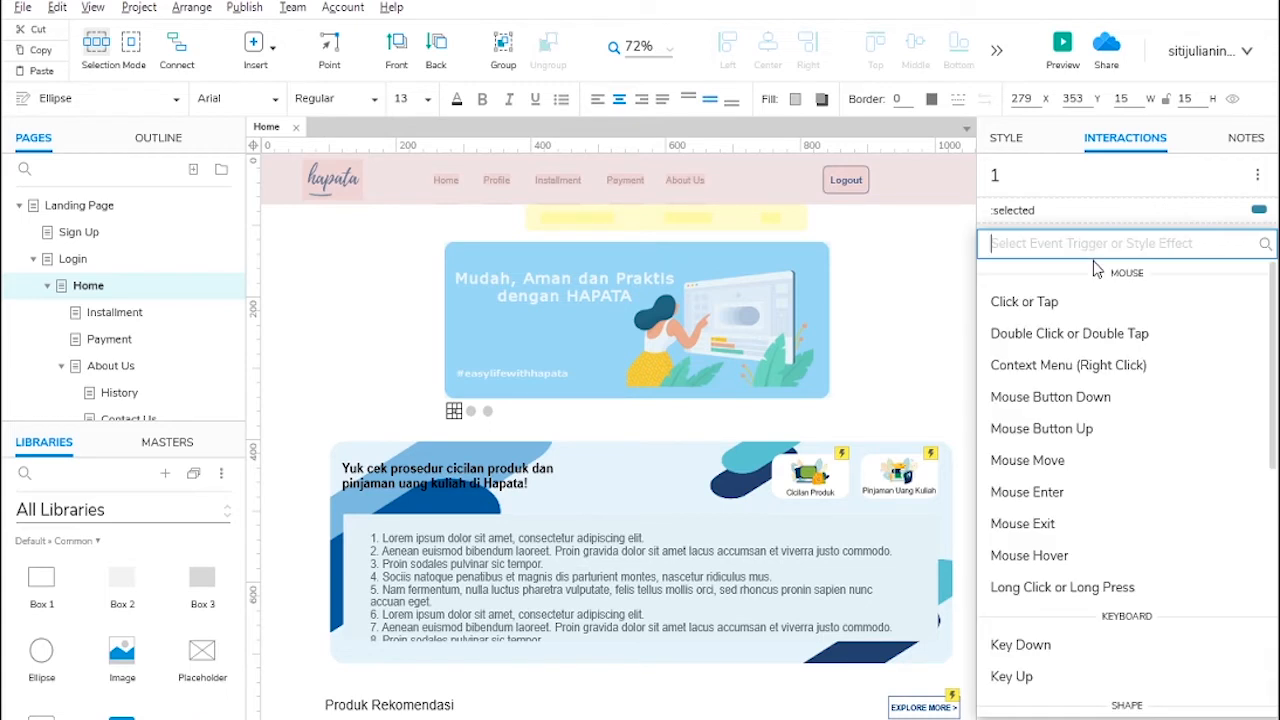
left_click(1010, 305)
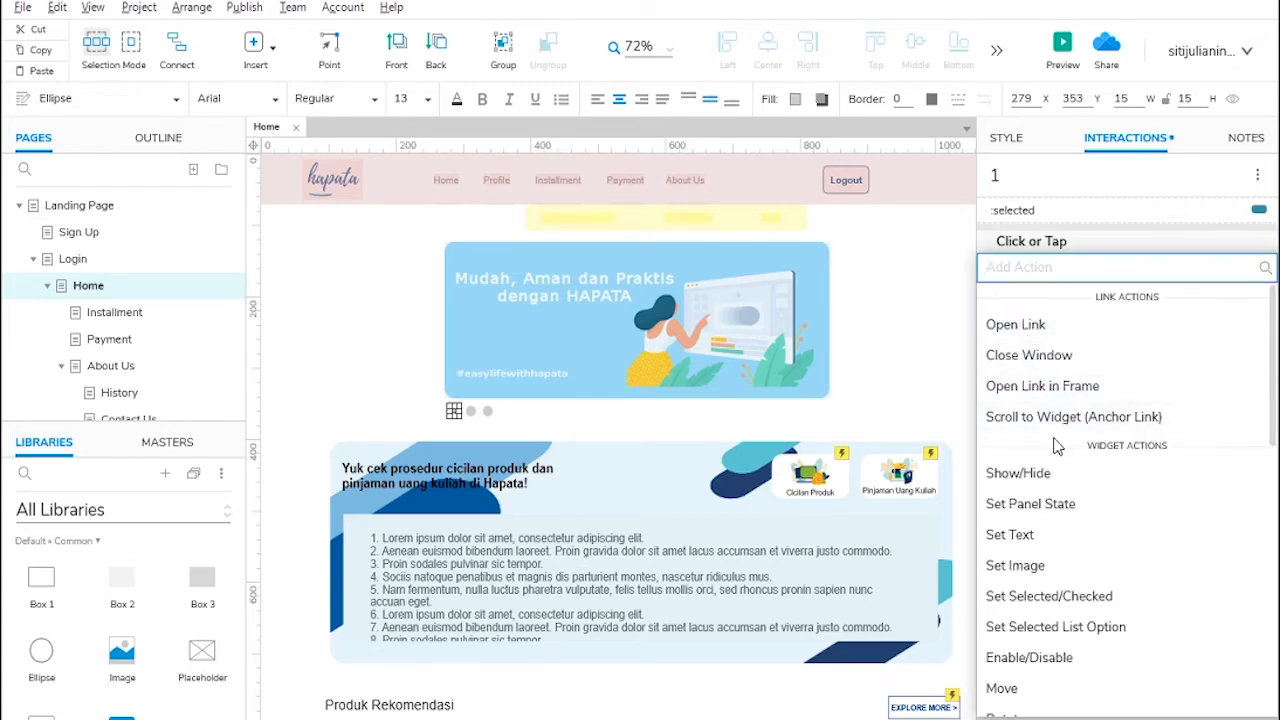
left_click(1035, 513)
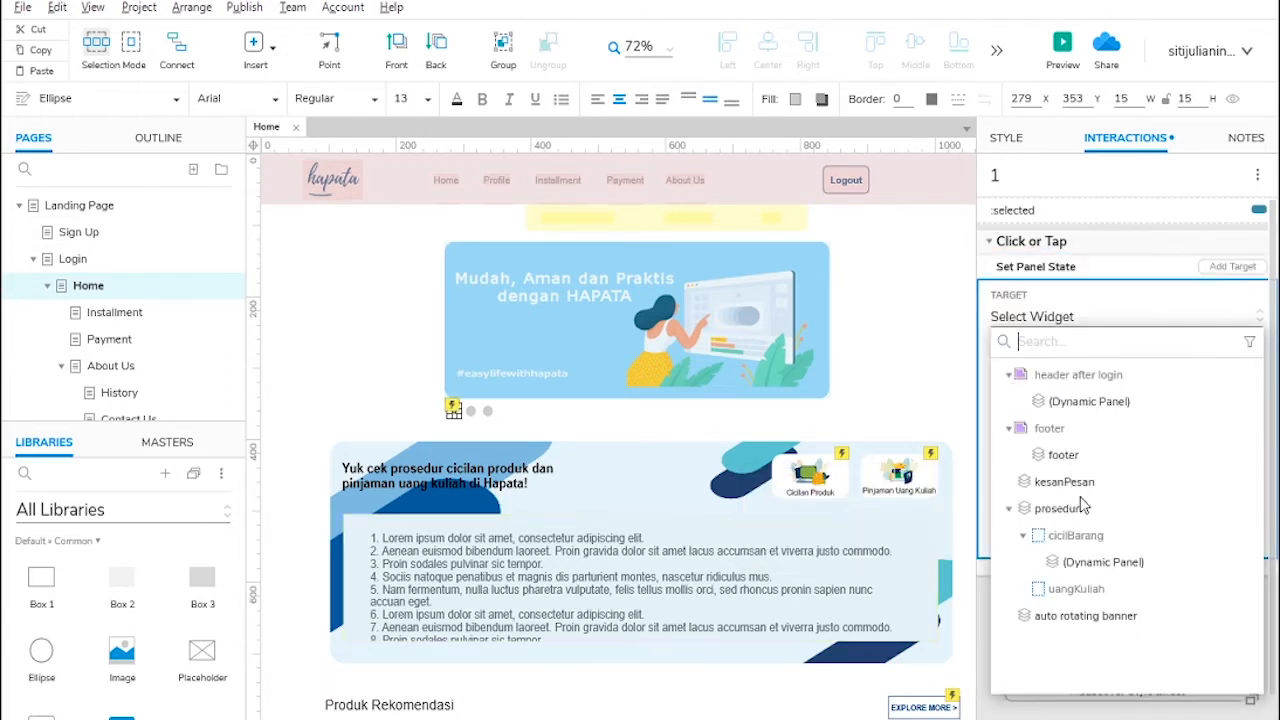
left_click(1085, 618)
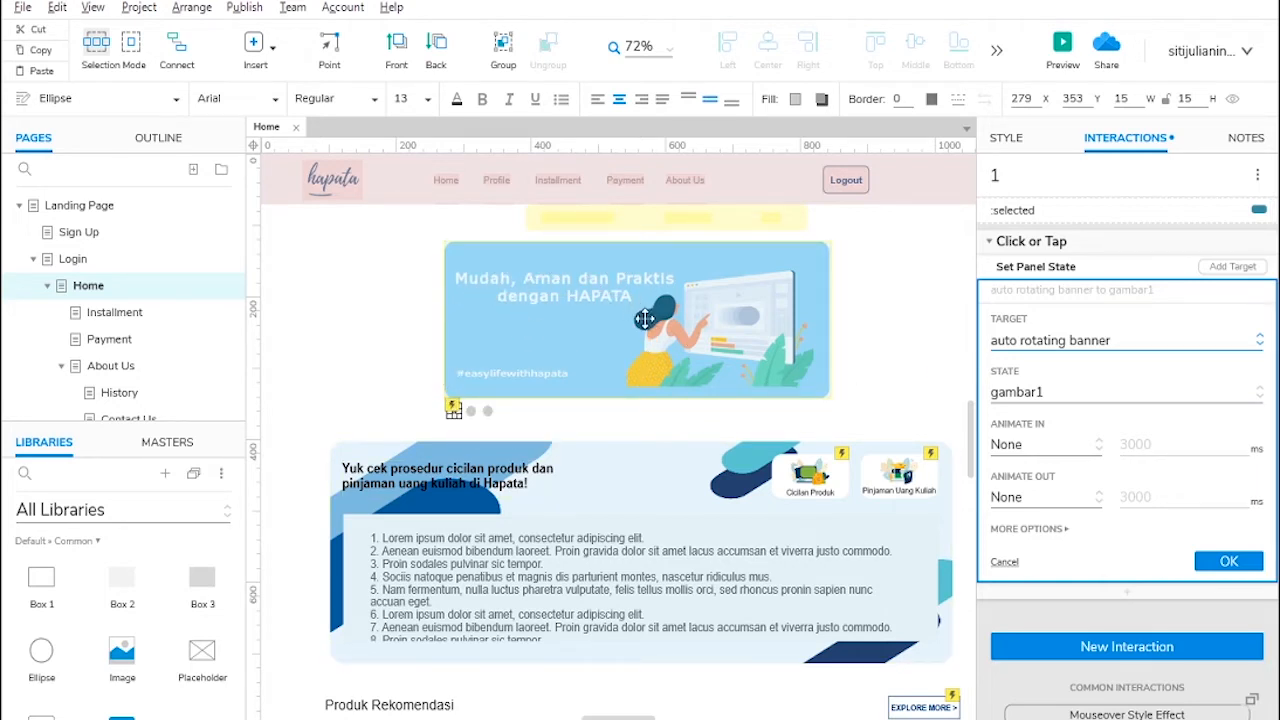
left_click(1006, 398)
left_click(1006, 420)
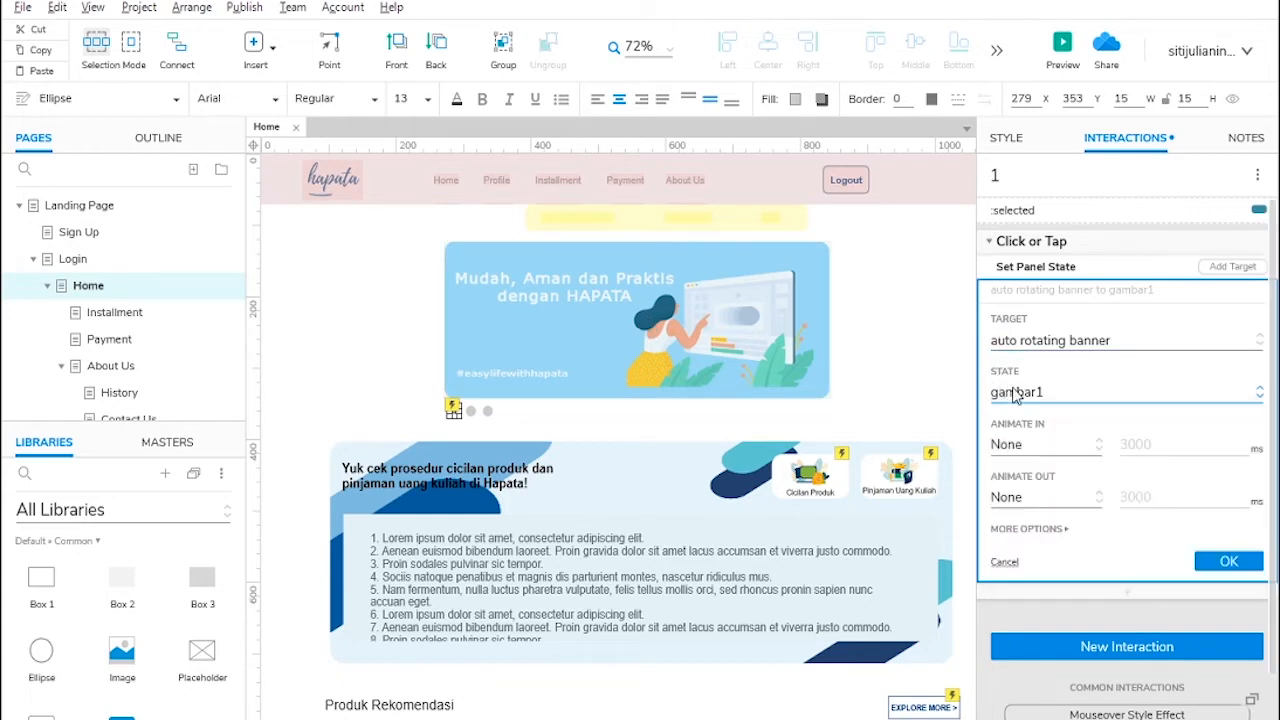
Step: Animate the first dot's change to gambar1 in and out with Slide Left at 3000 ms, and accept the action
left_click(1038, 446)
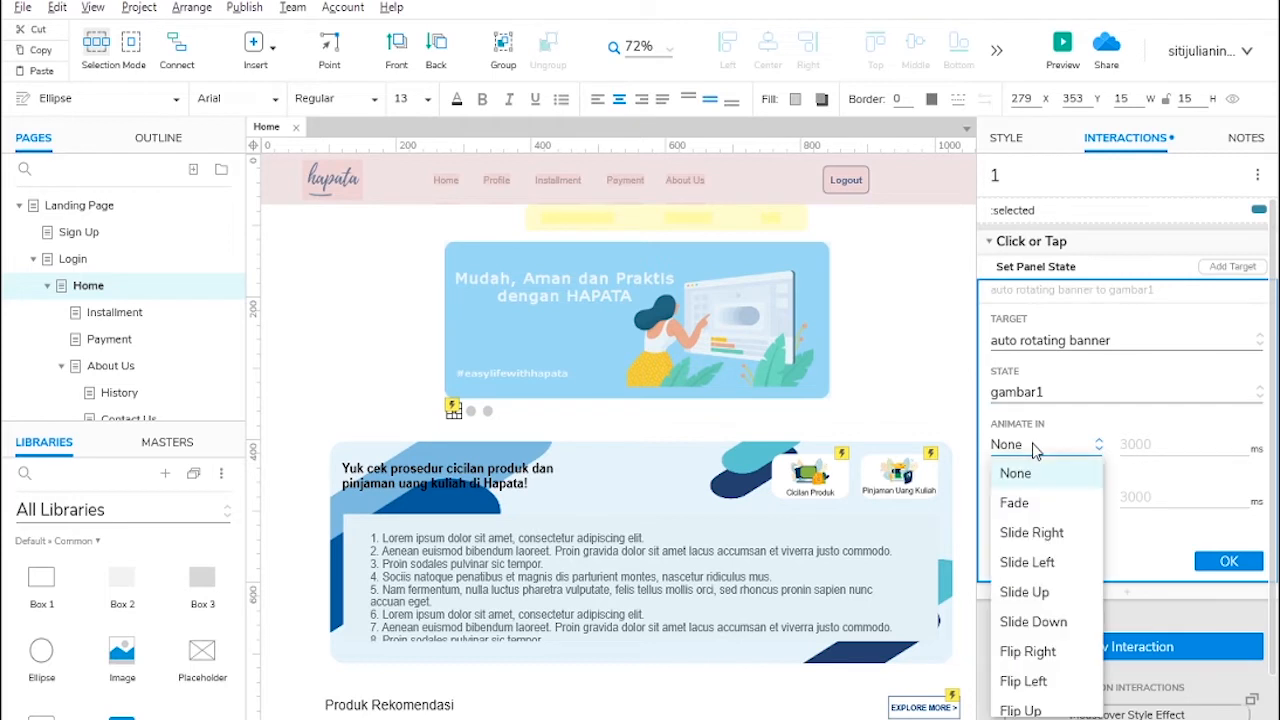
left_click(1038, 562)
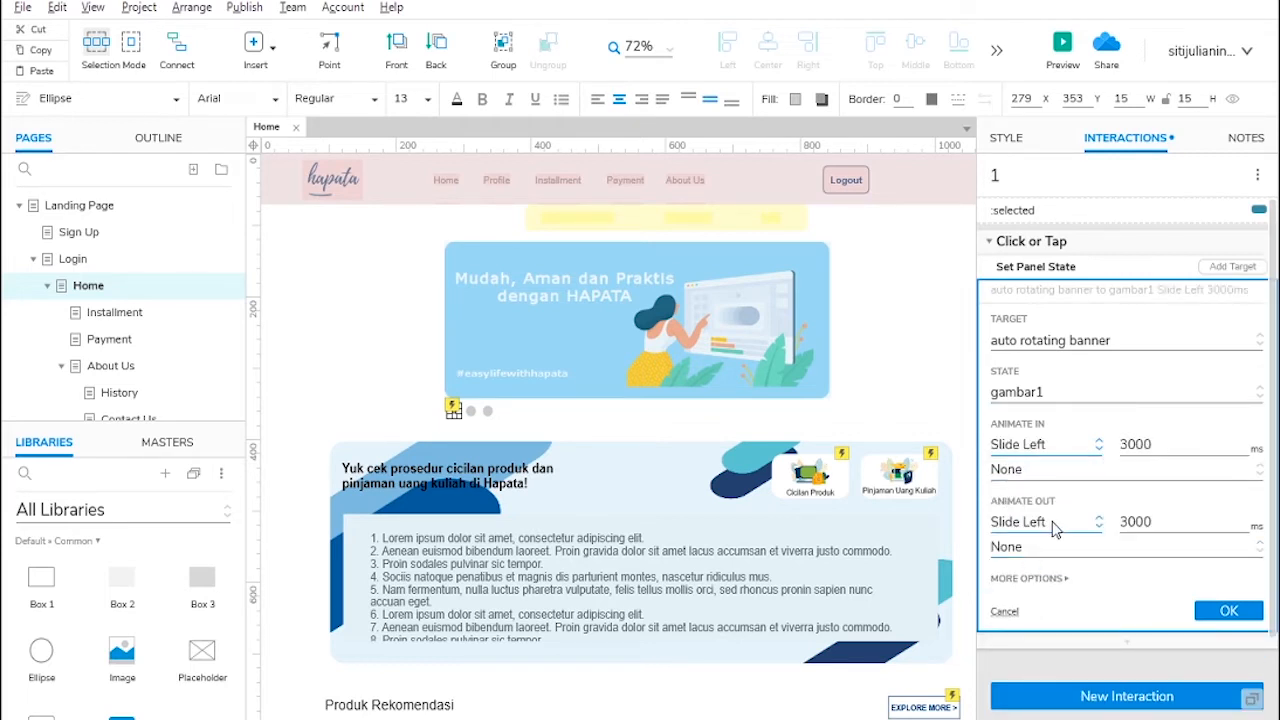
double_click(1139, 446)
double_click(1138, 521)
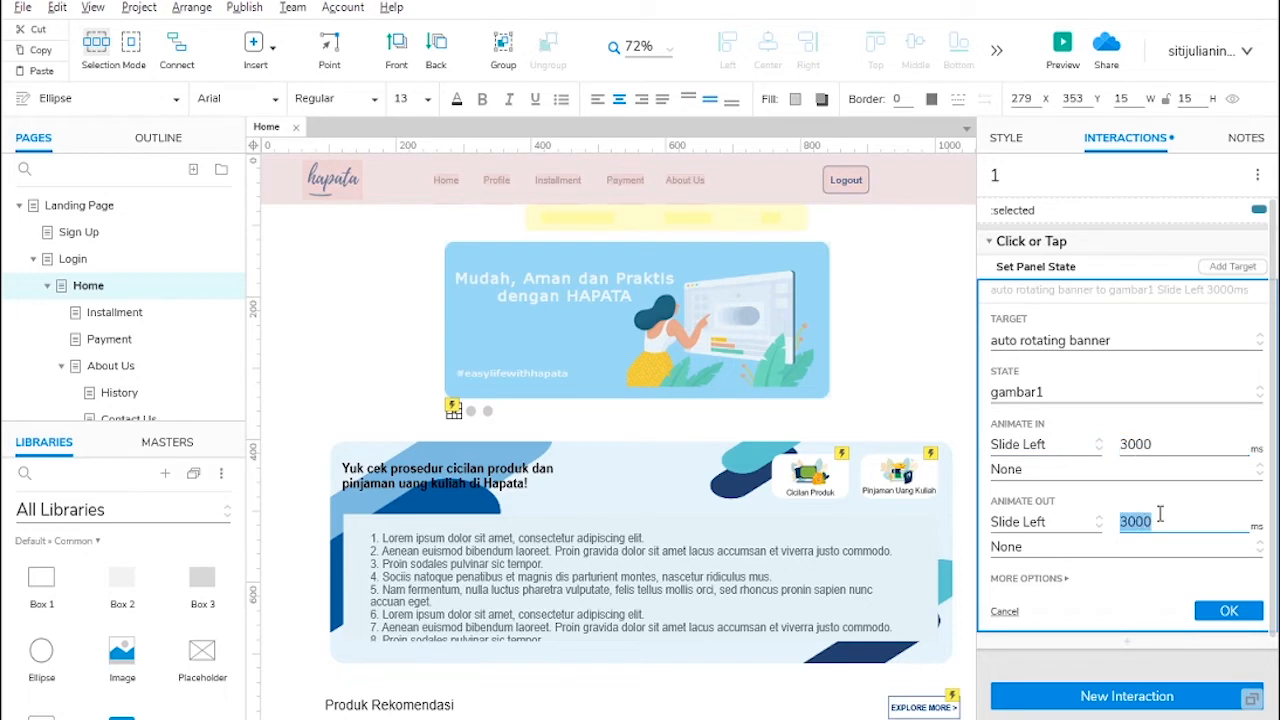
left_click(1228, 610)
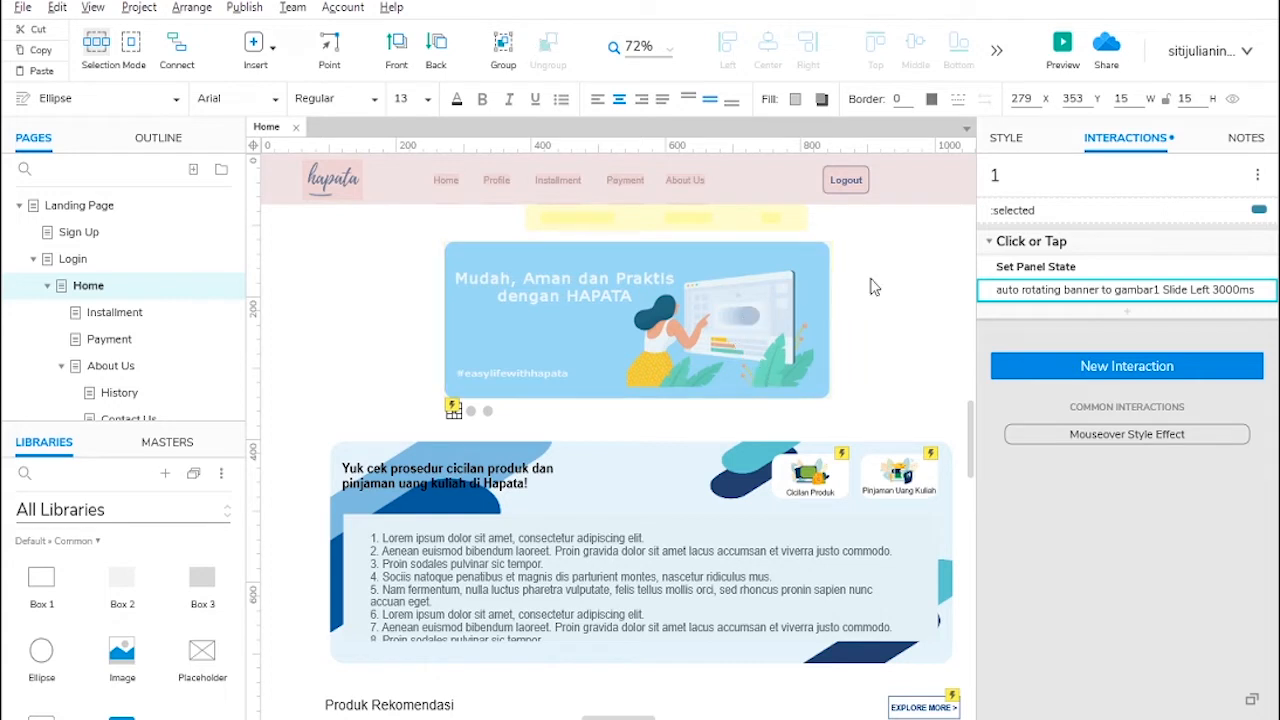
Step: Add a second Set Panel State action to the first dot's Click or Tap, moving the auto rotating banner to Next with wrap from last to first
left_click(1122, 314)
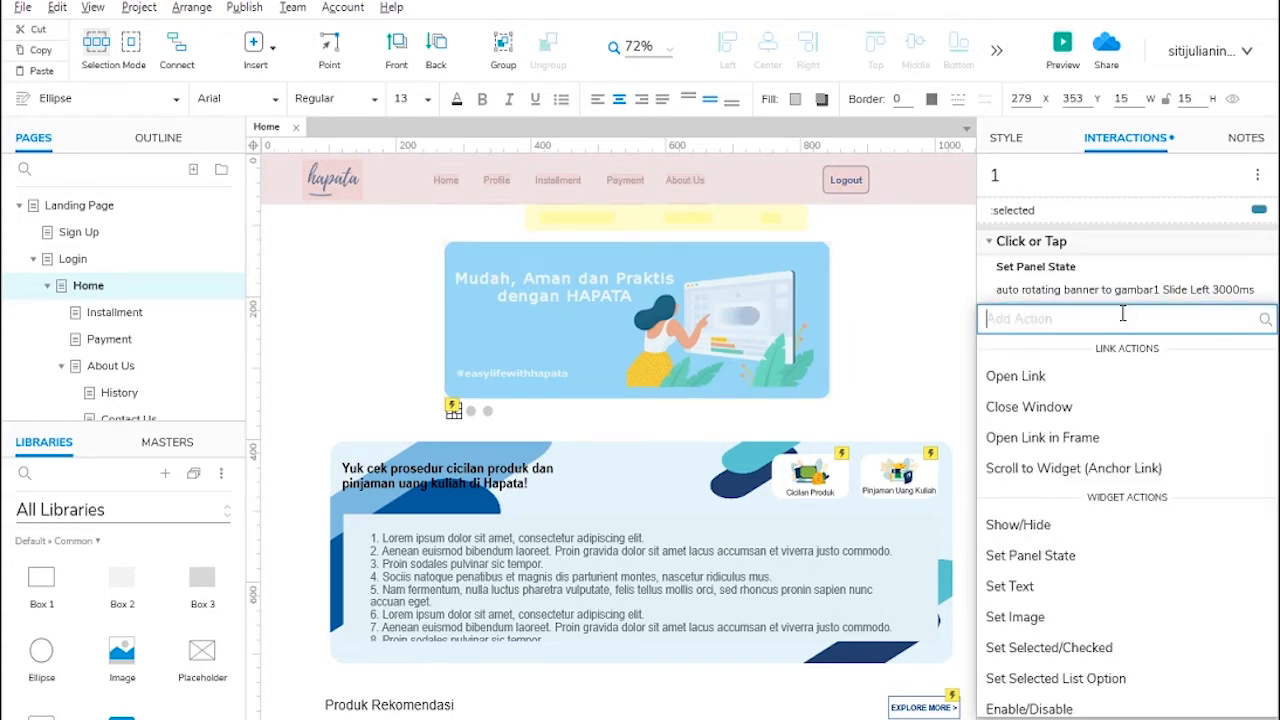
left_click(1043, 558)
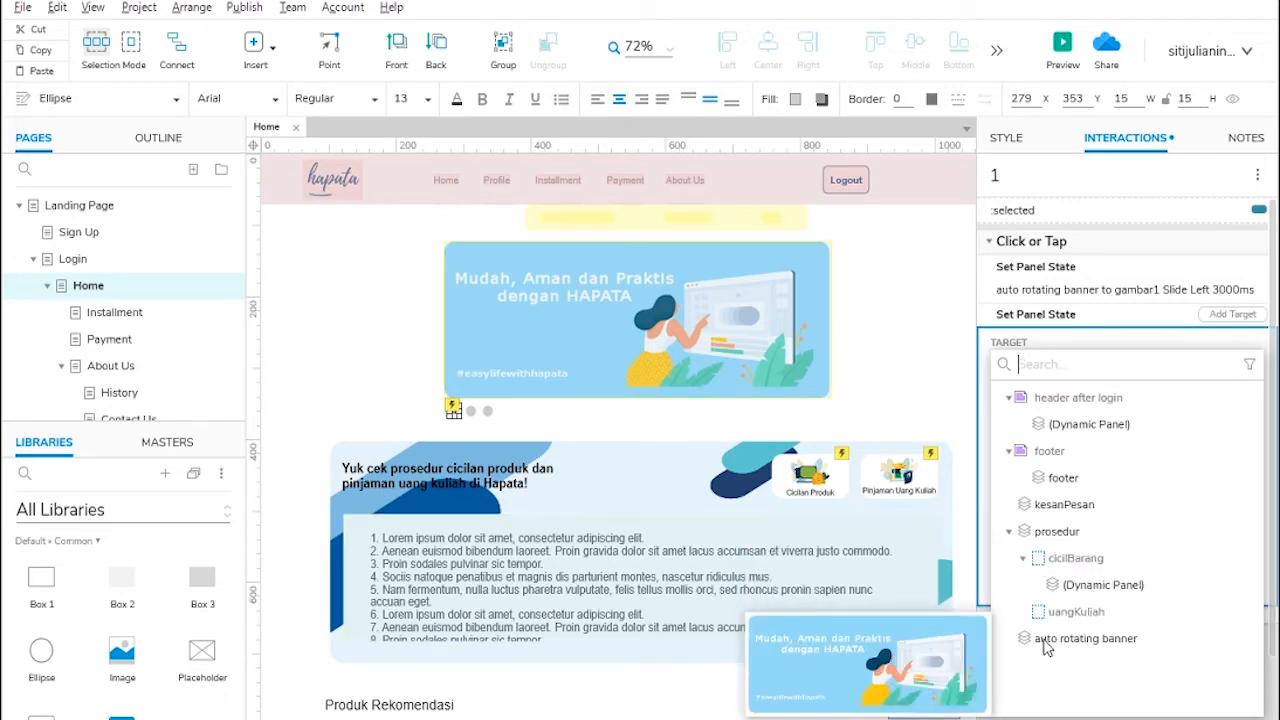
left_click(1086, 638)
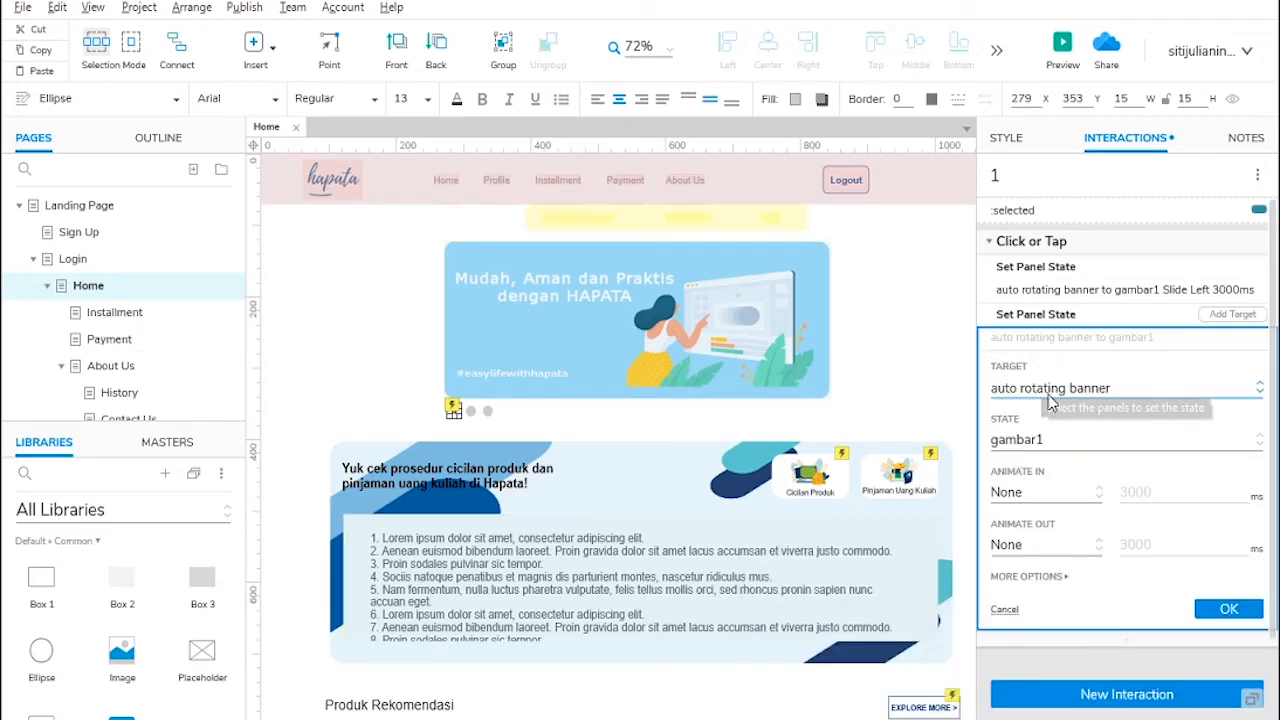
left_click(1030, 445)
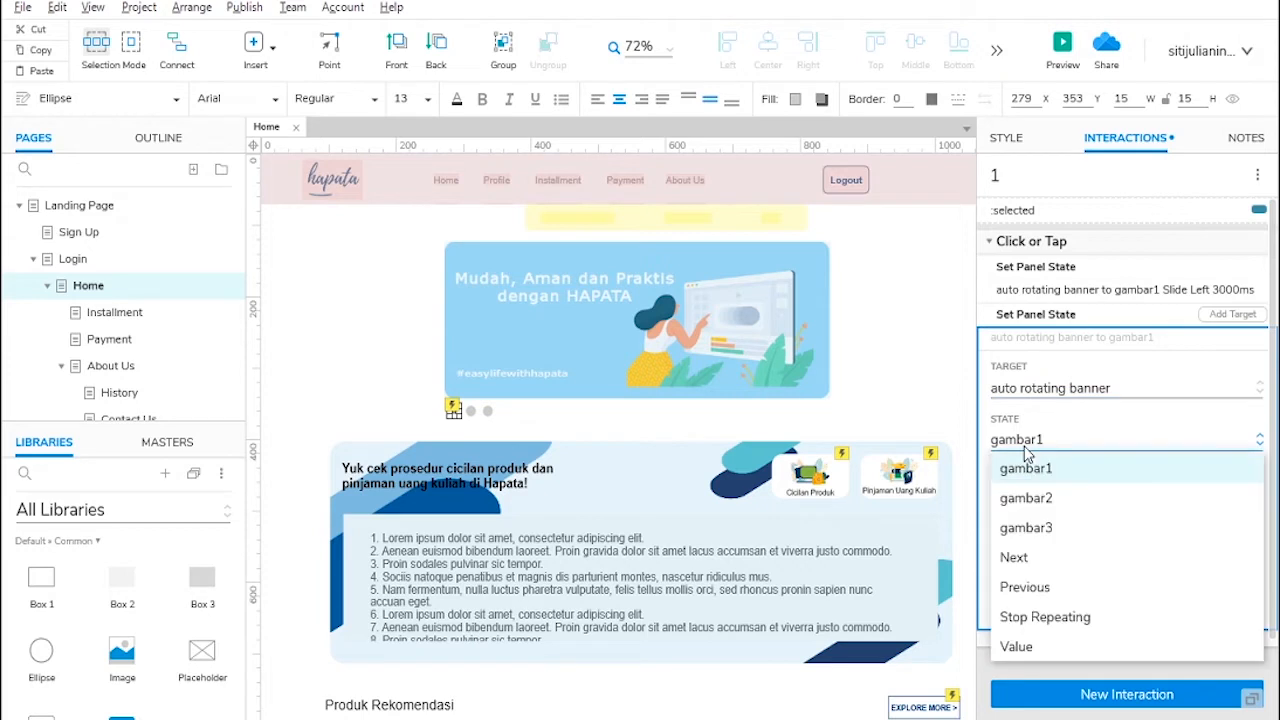
left_click(1027, 563)
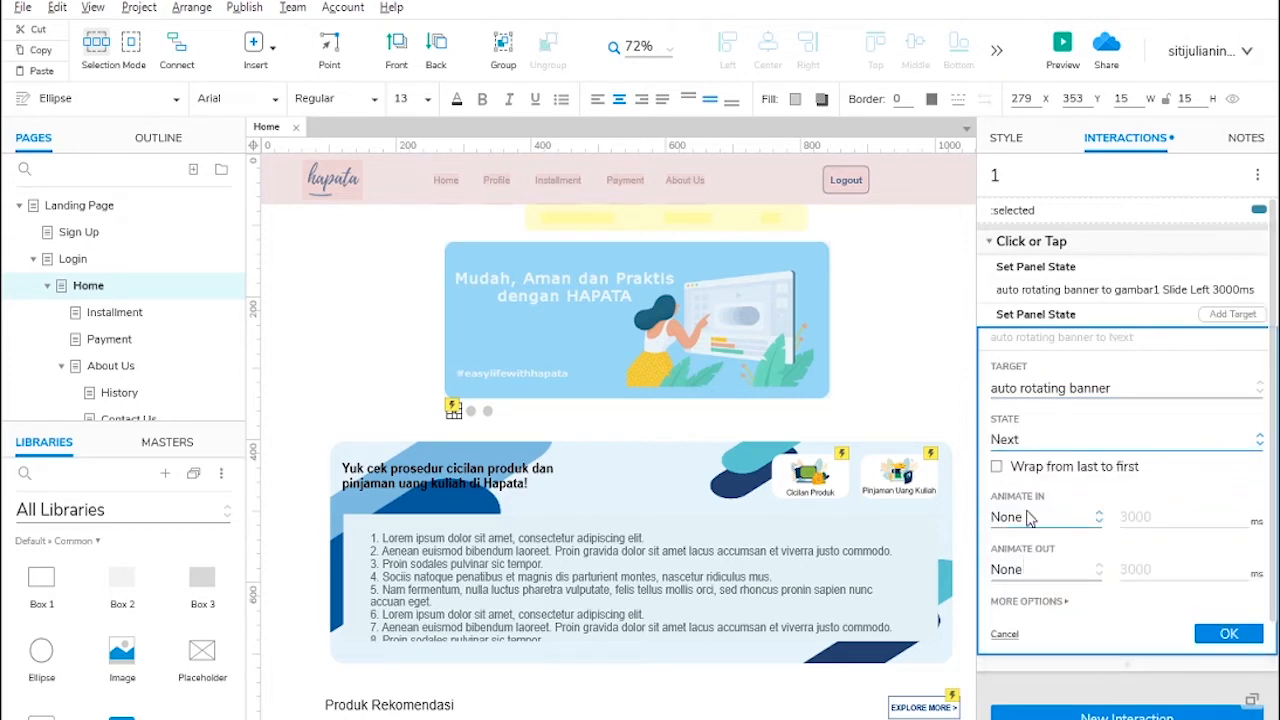
left_click(997, 467)
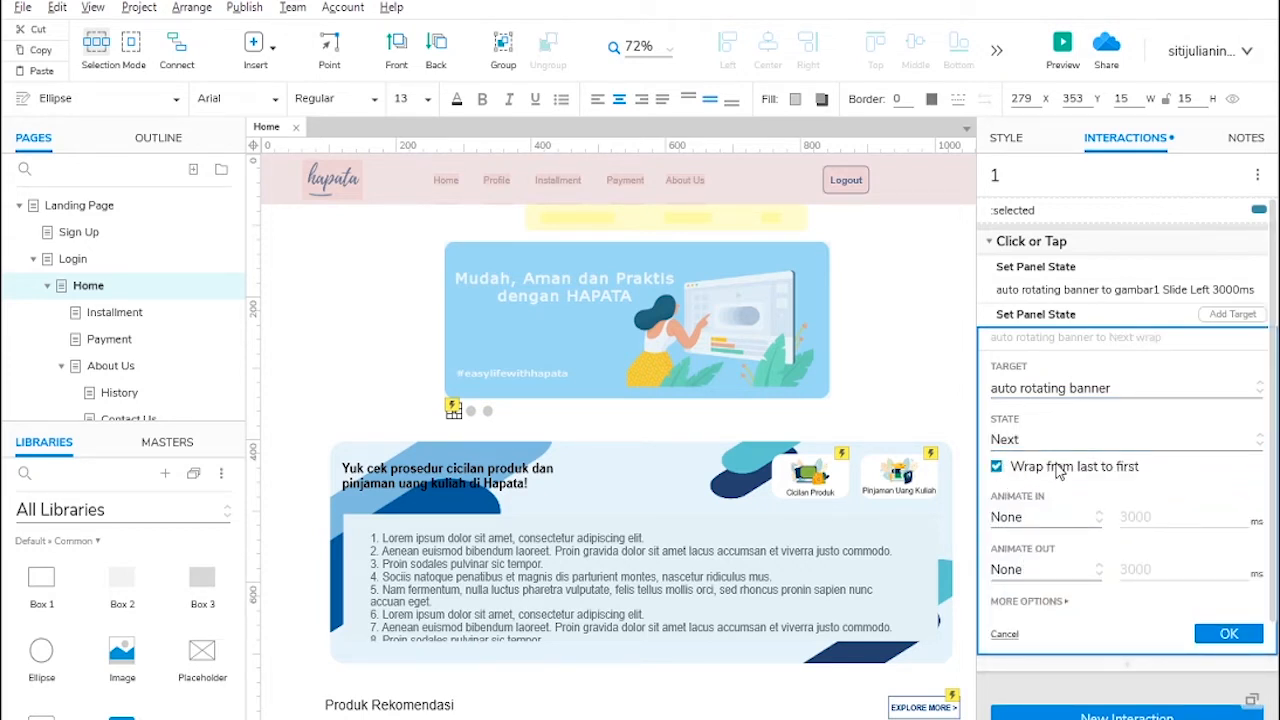
Step: Animate the first dot's Next action with Slide Left at 3000 ms, repeating every 2000 ms with the first change delayed, and accept it
left_click(1025, 520)
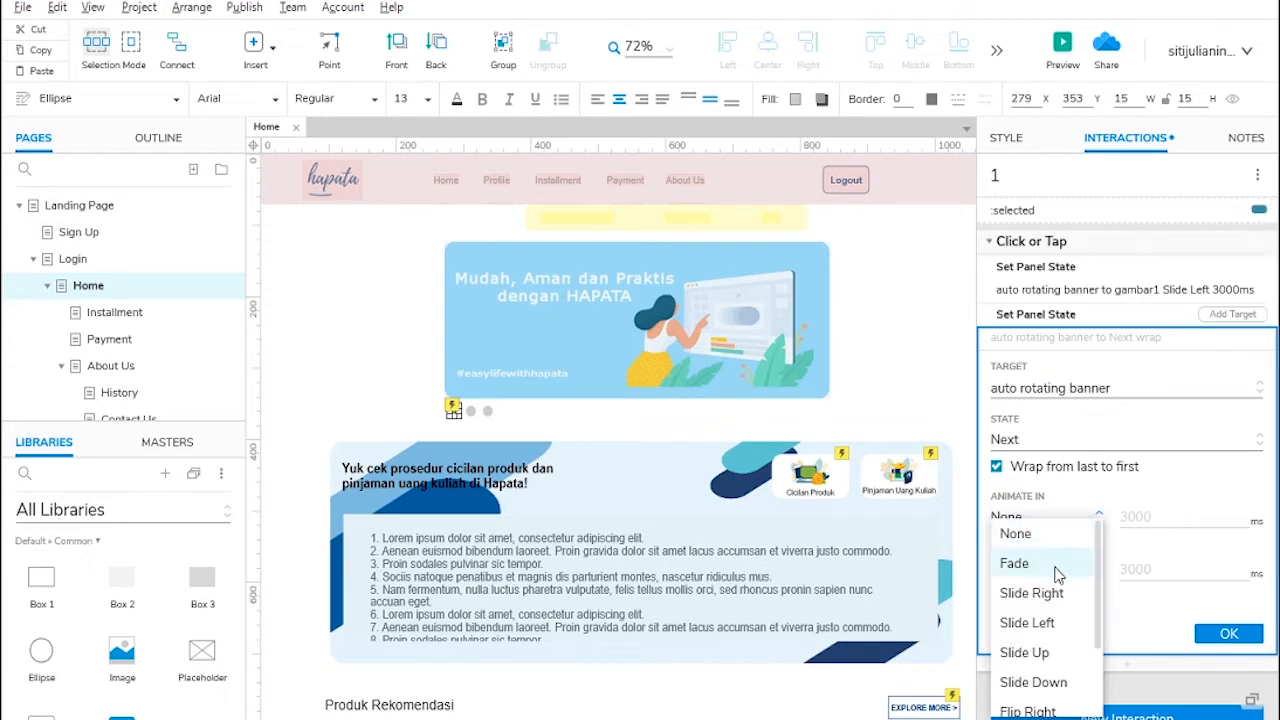
left_click(1027, 622)
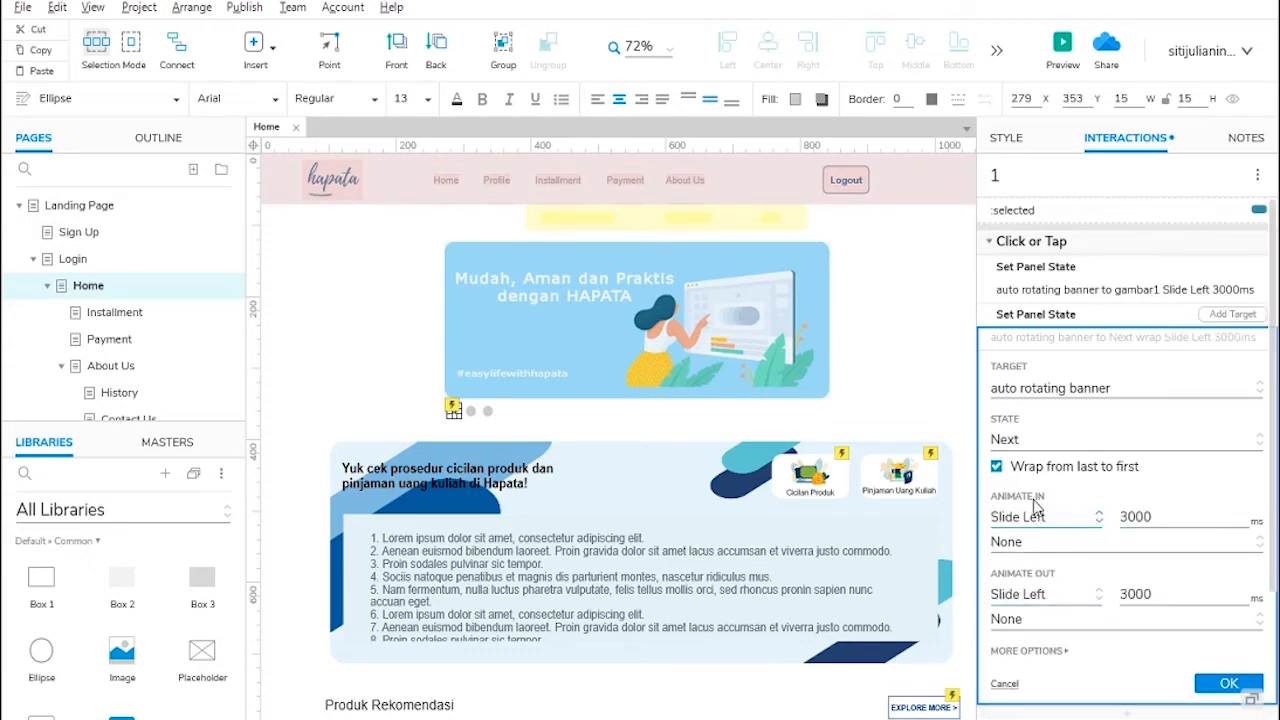
scroll(1063, 505, "down", 2)
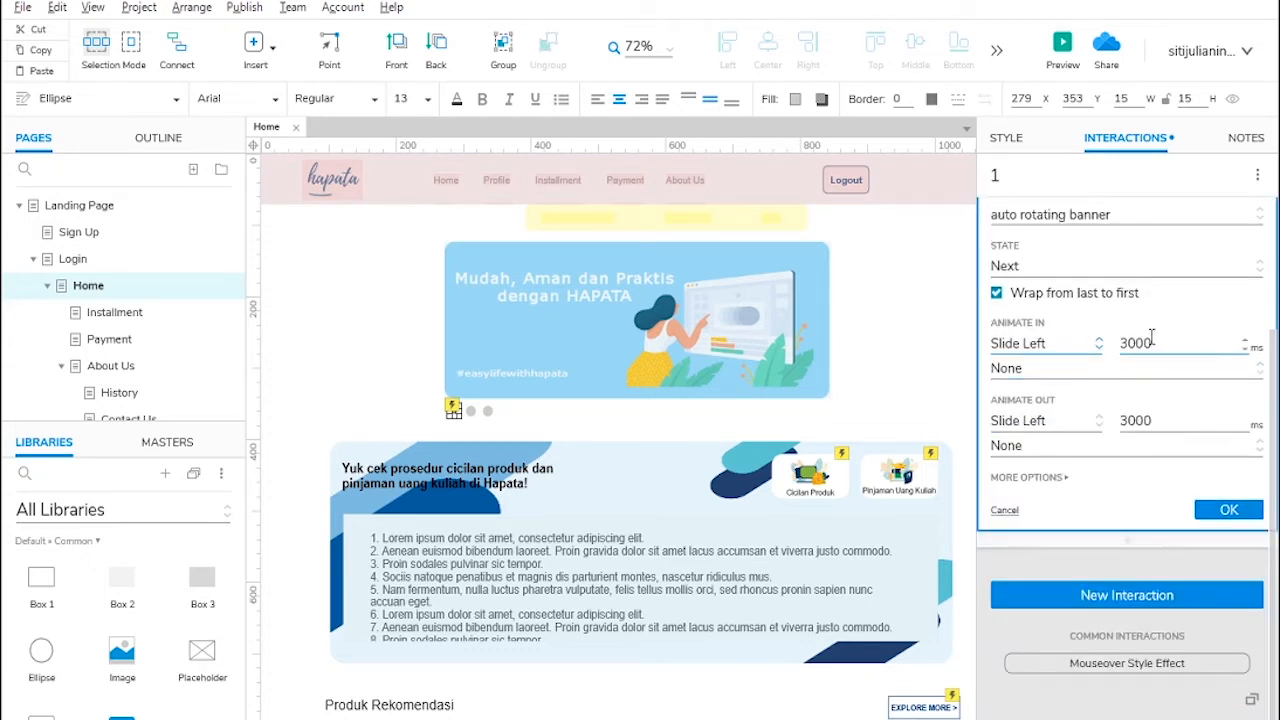
left_click(1031, 479)
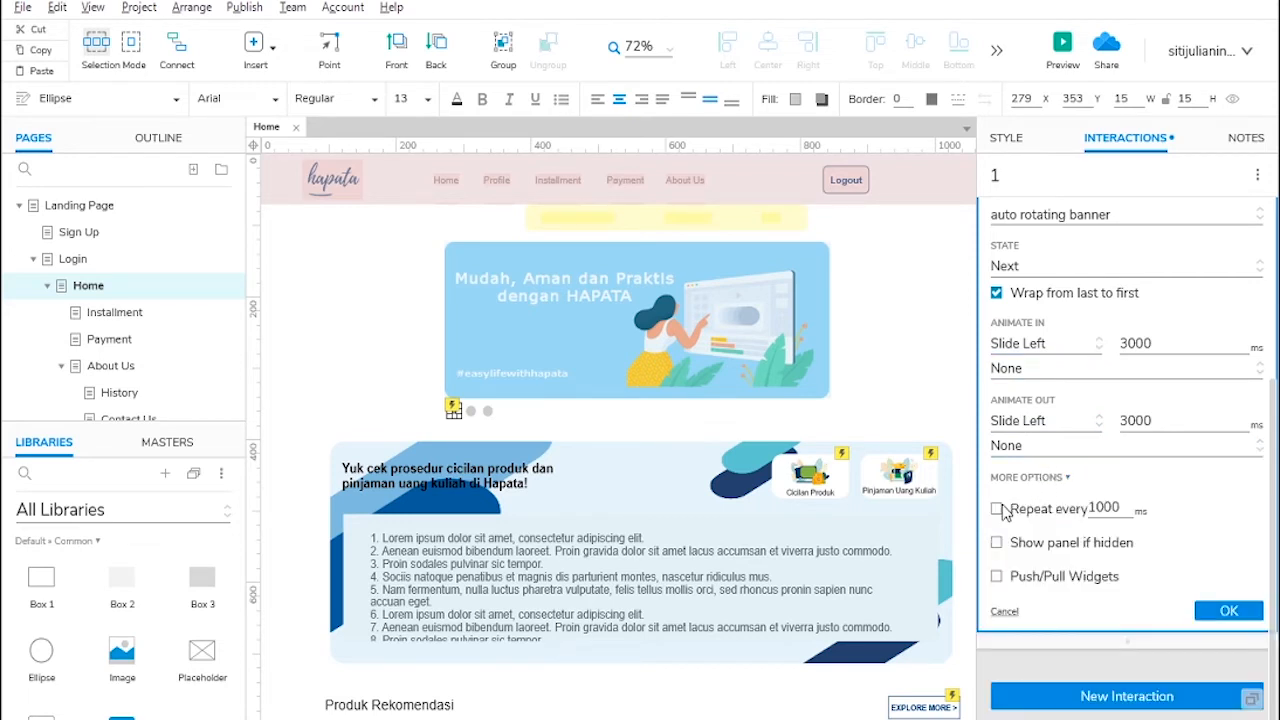
left_click(1003, 509)
double_click(1110, 526)
type("2000")
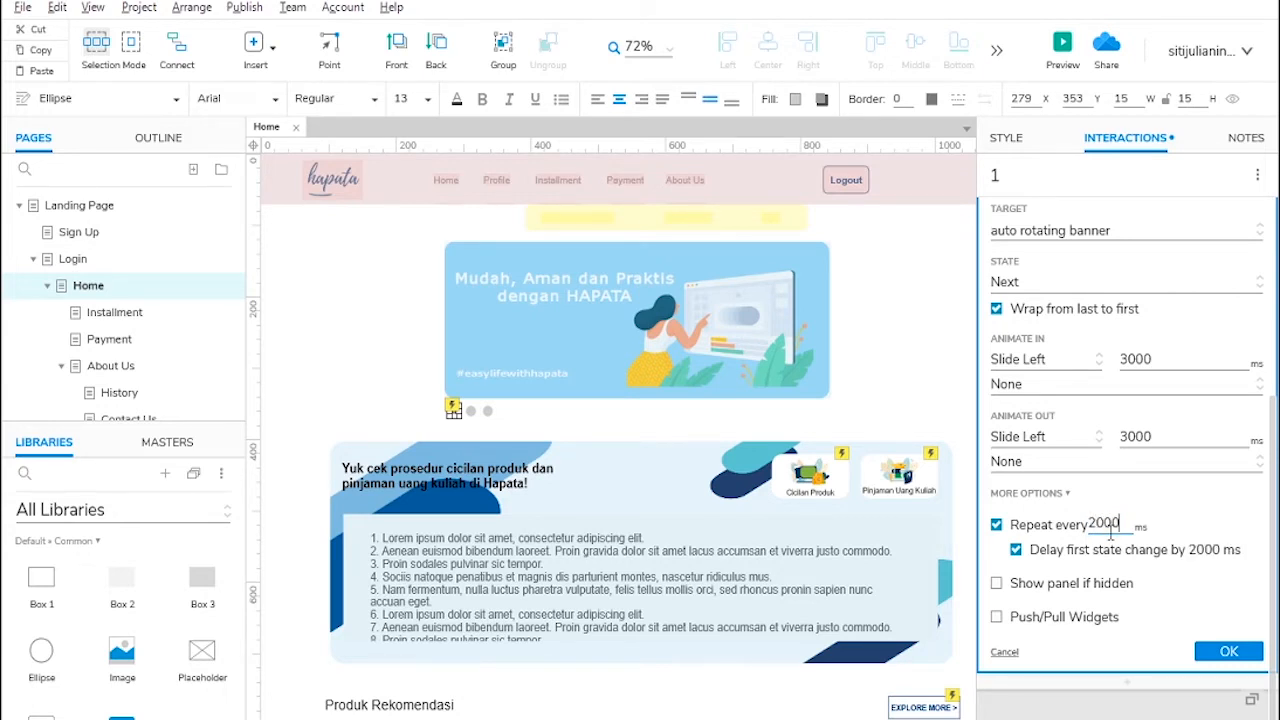
left_click(1226, 651)
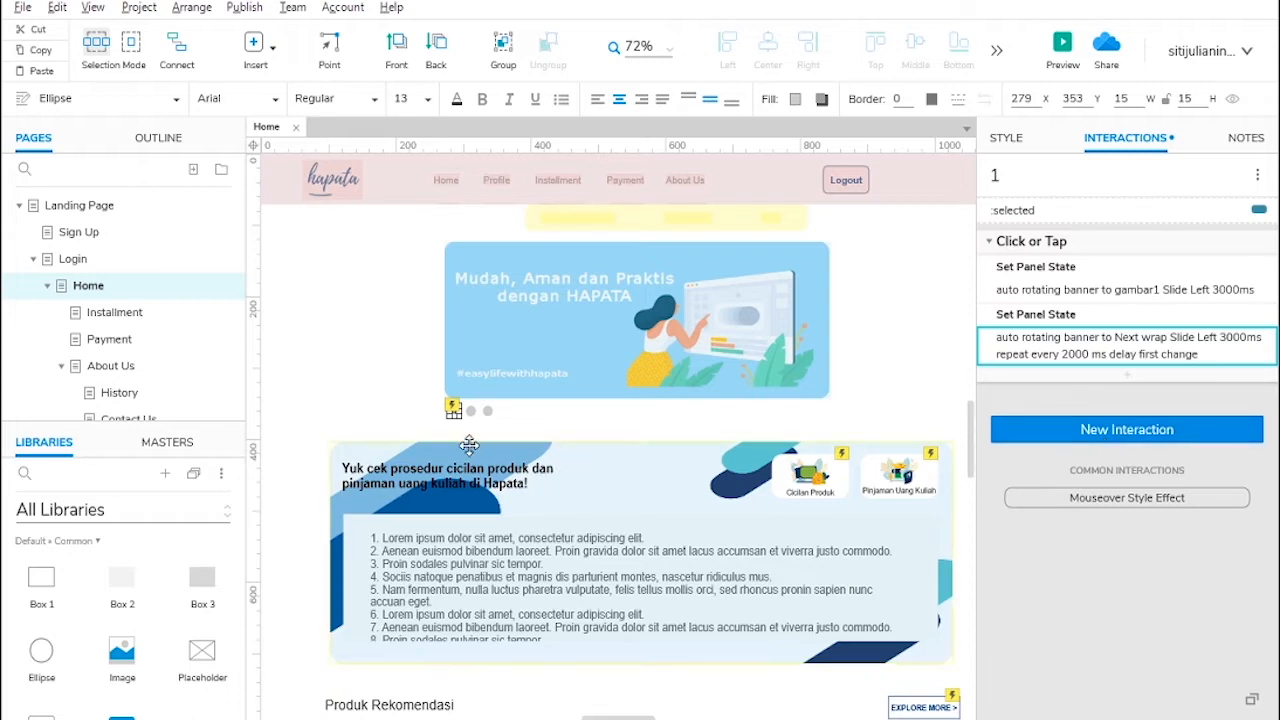
Step: Add a Click or Tap interaction to the second indicator dot that sets the auto rotating banner panel to state gambar2
left_click(471, 411)
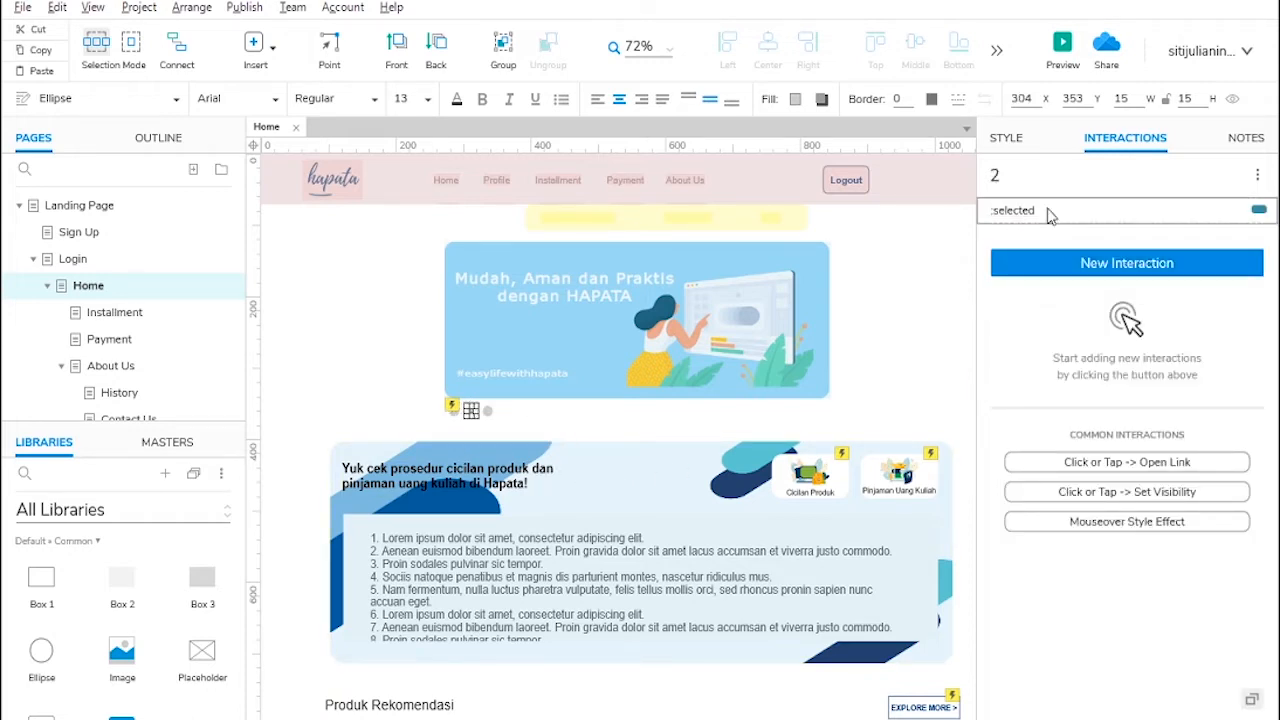
left_click(1067, 262)
left_click(1052, 292)
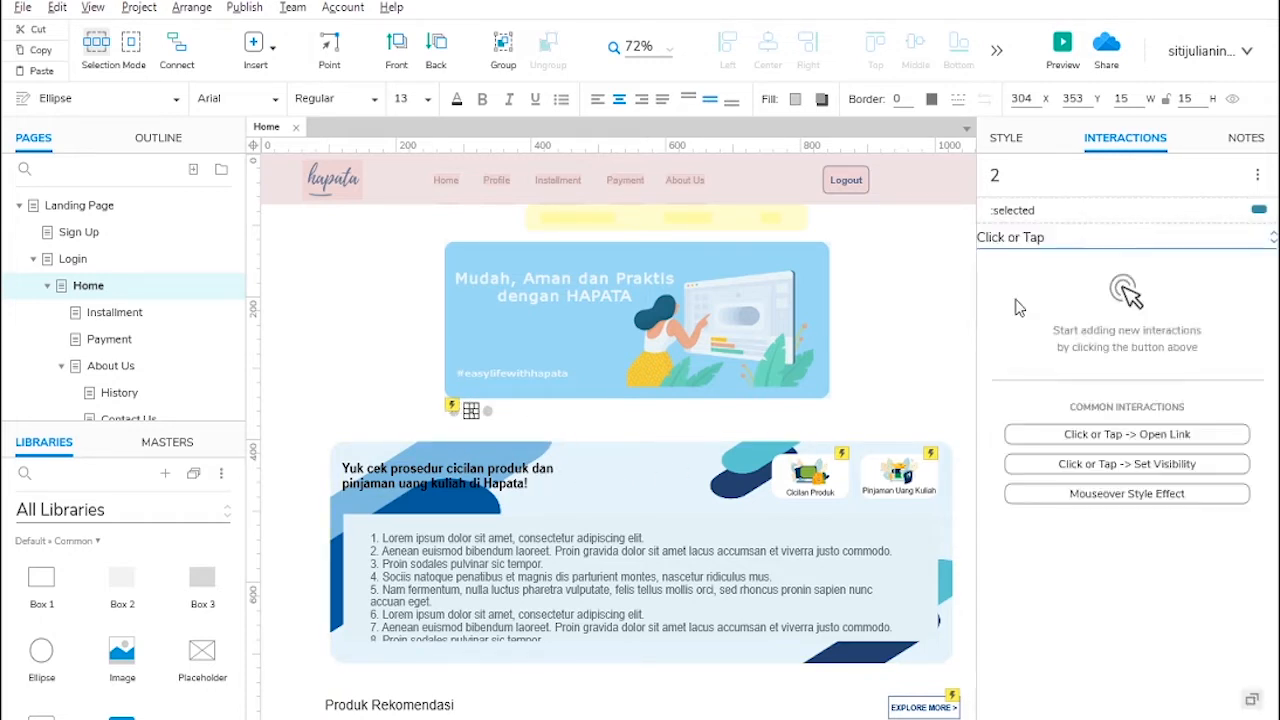
left_click(1045, 504)
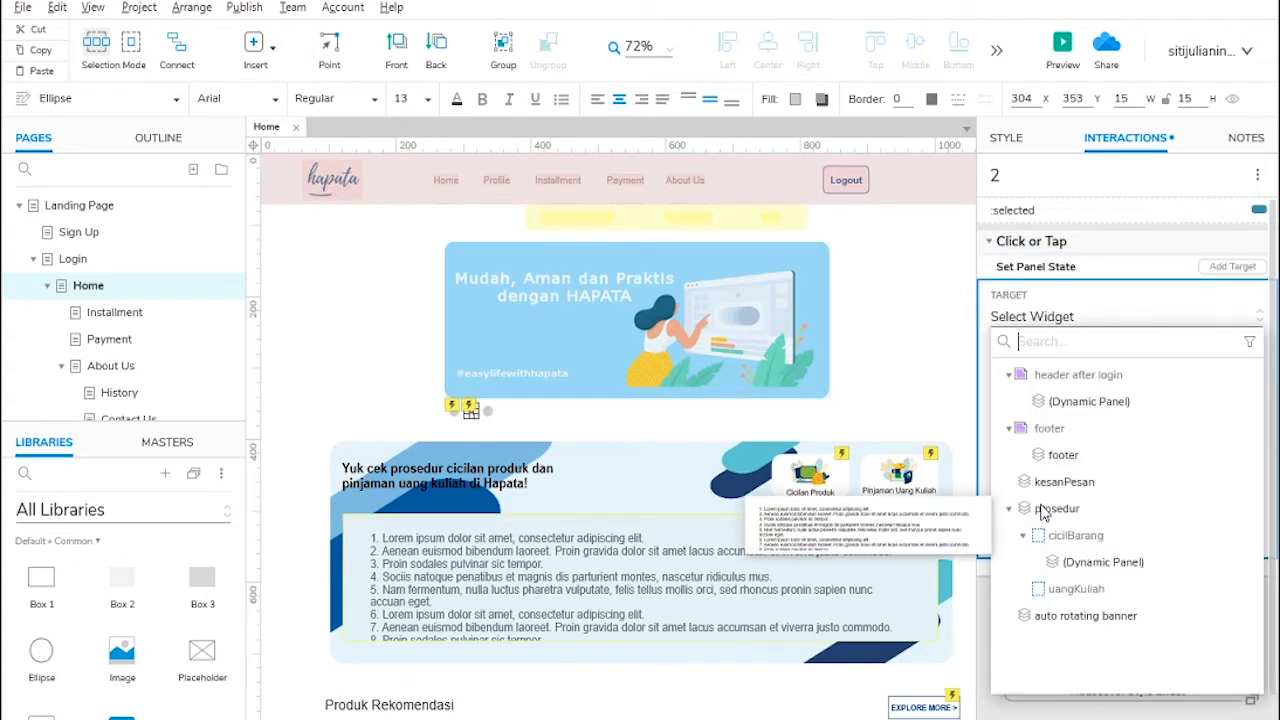
left_click(1096, 622)
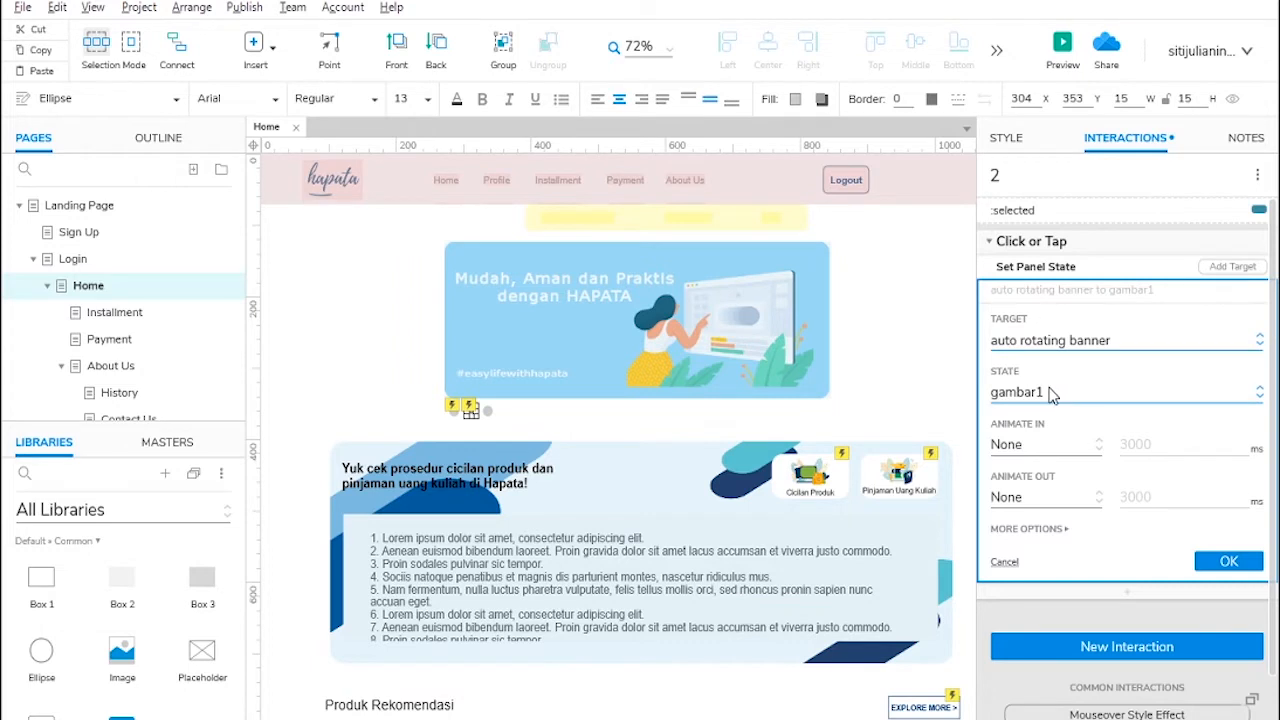
left_click(1044, 396)
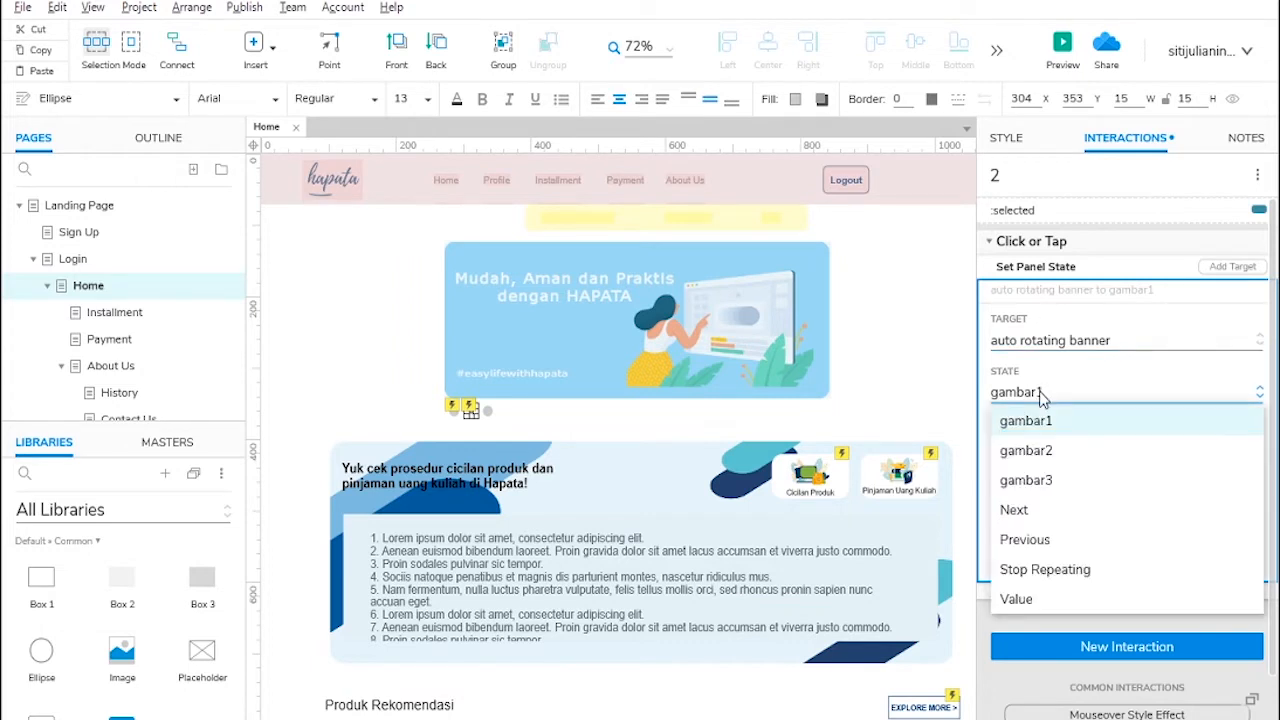
left_click(1032, 452)
Step: Animate the second dot's change to gambar2 in and out with Slide Left at 3000 ms, and accept the action
left_click(1030, 445)
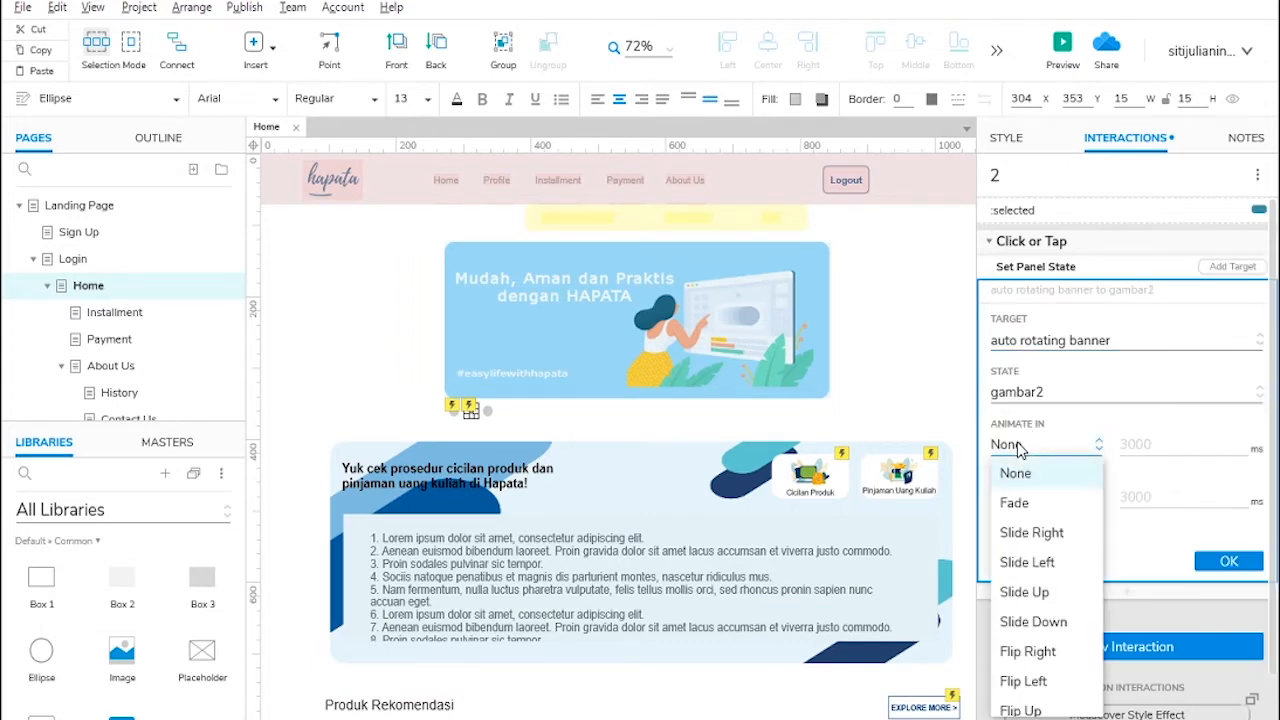
left_click(1028, 562)
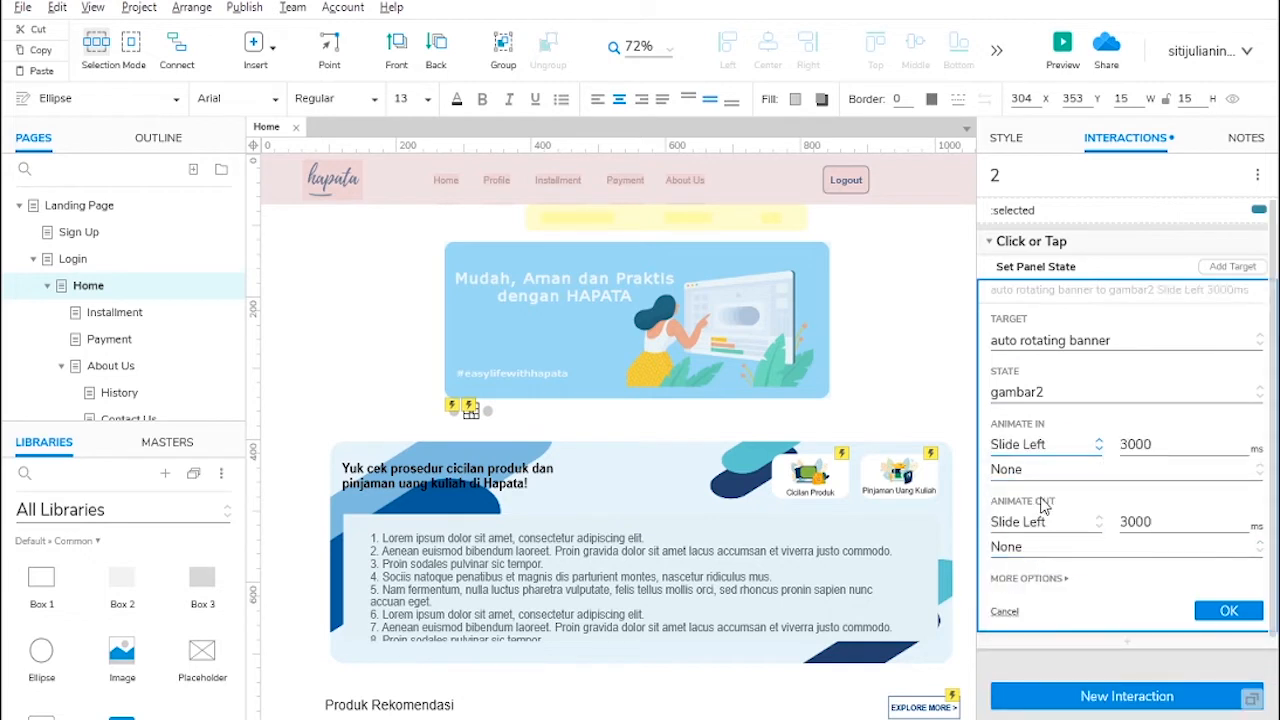
left_click(1224, 610)
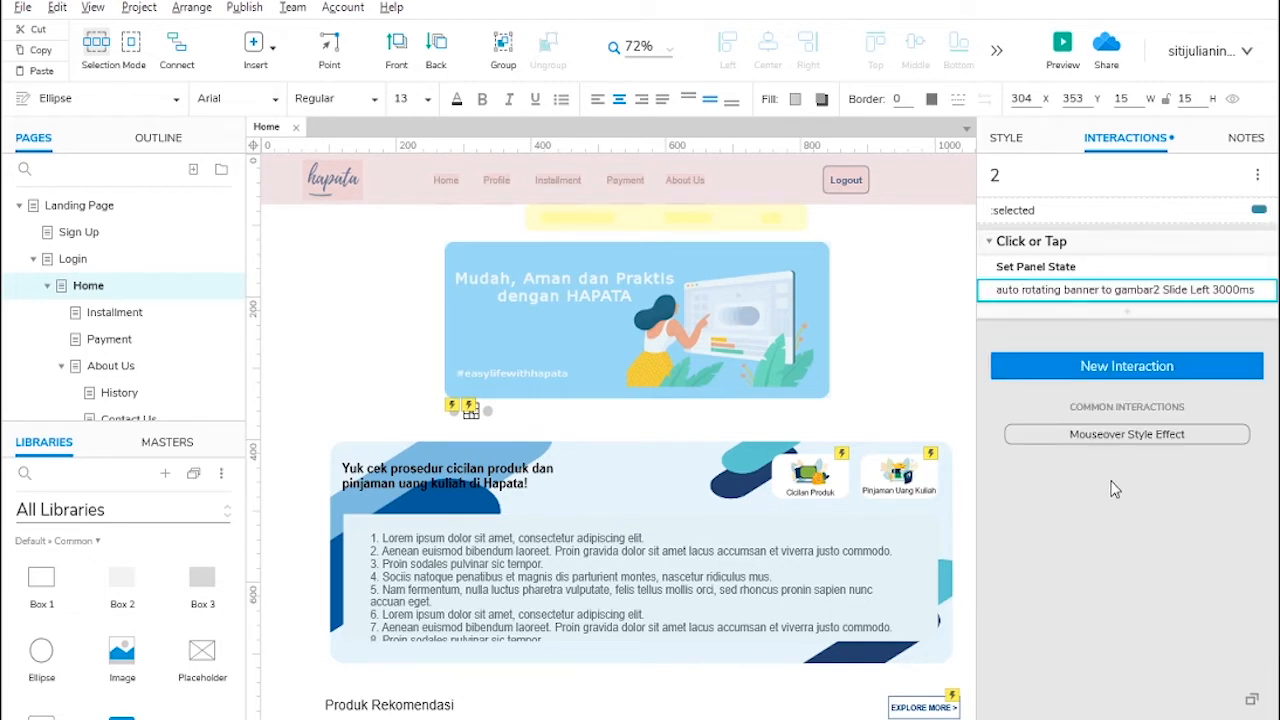
Step: Add a second Set Panel State action to the second dot's Click or Tap, moving the auto rotating banner to Next with wrap from last to first
left_click(1126, 313)
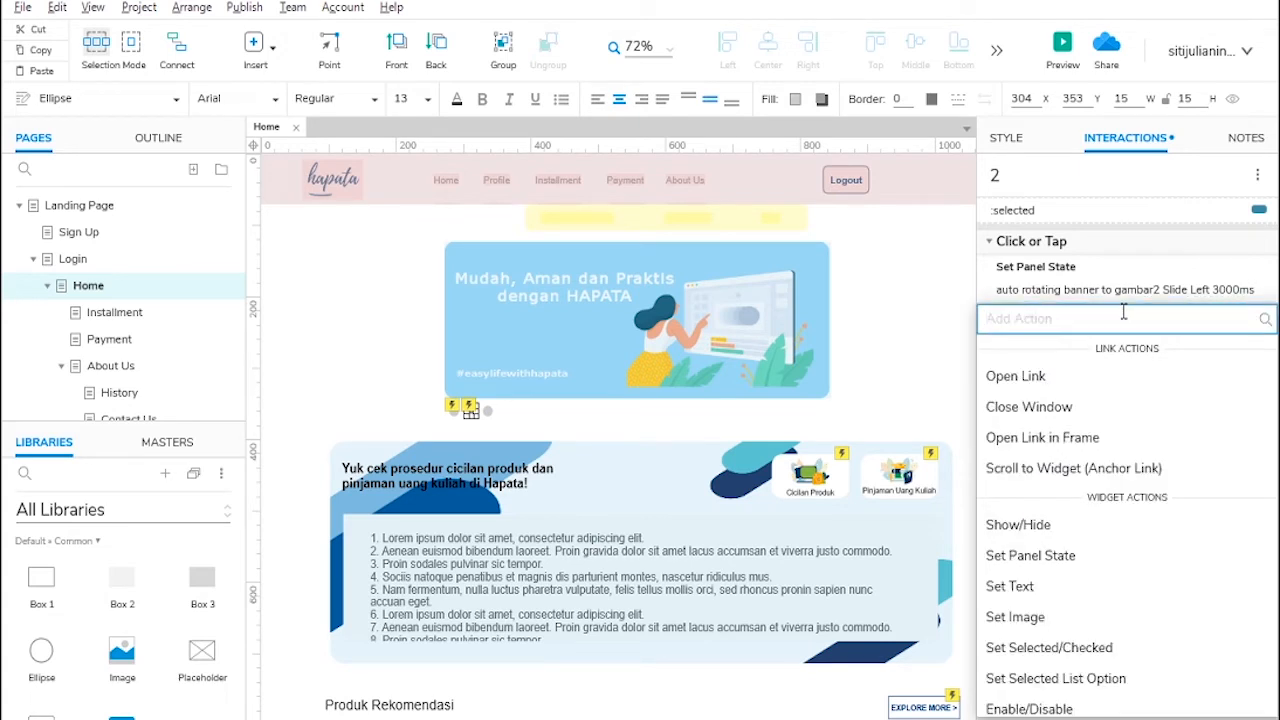
left_click(1033, 555)
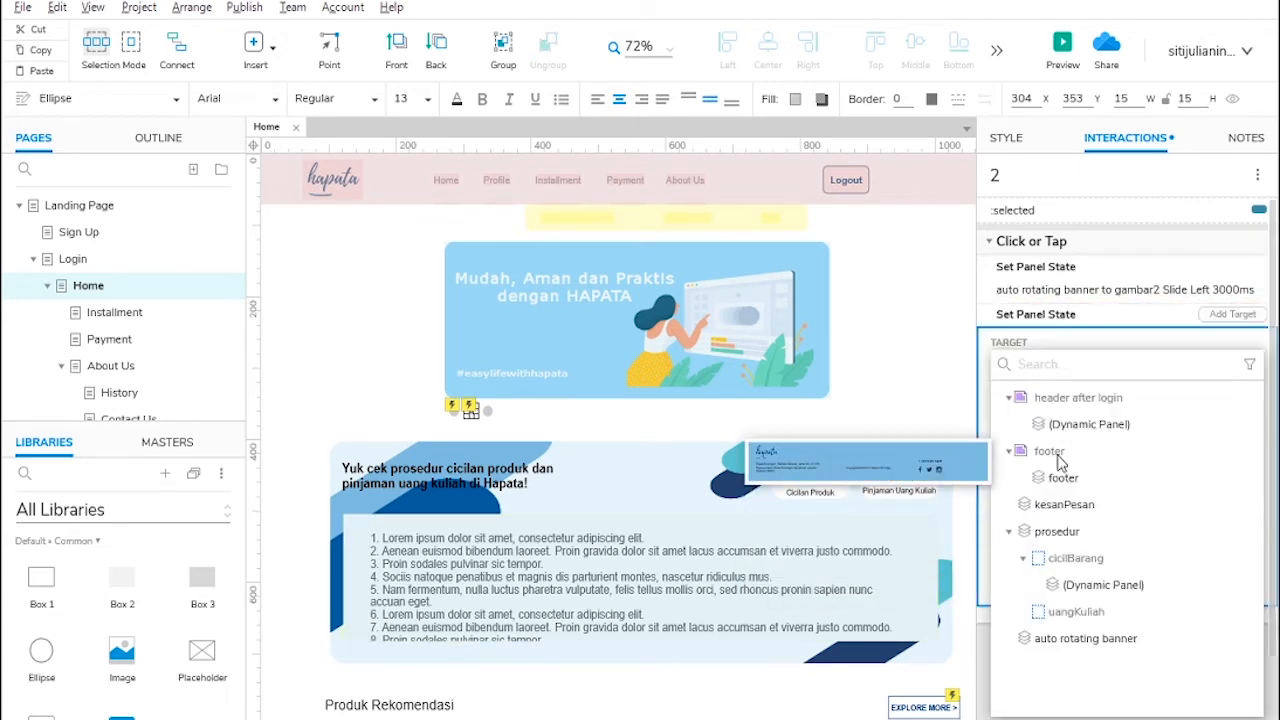
left_click(1082, 639)
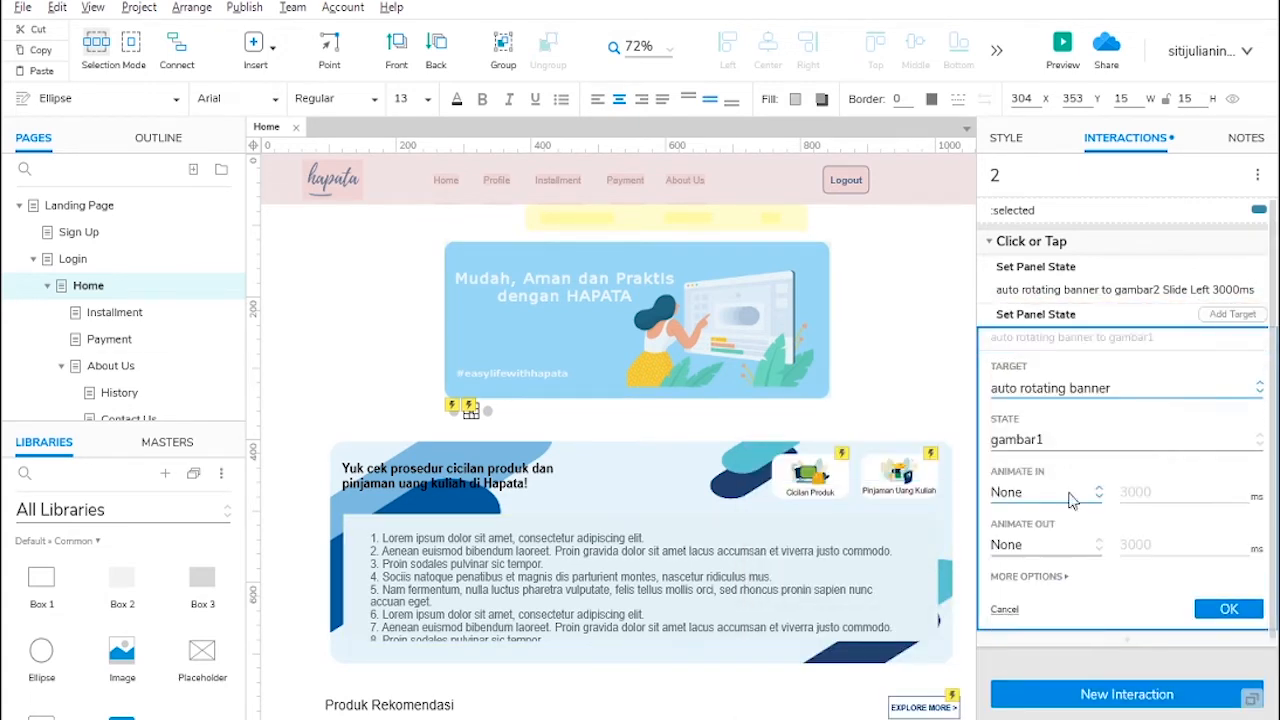
left_click(1043, 450)
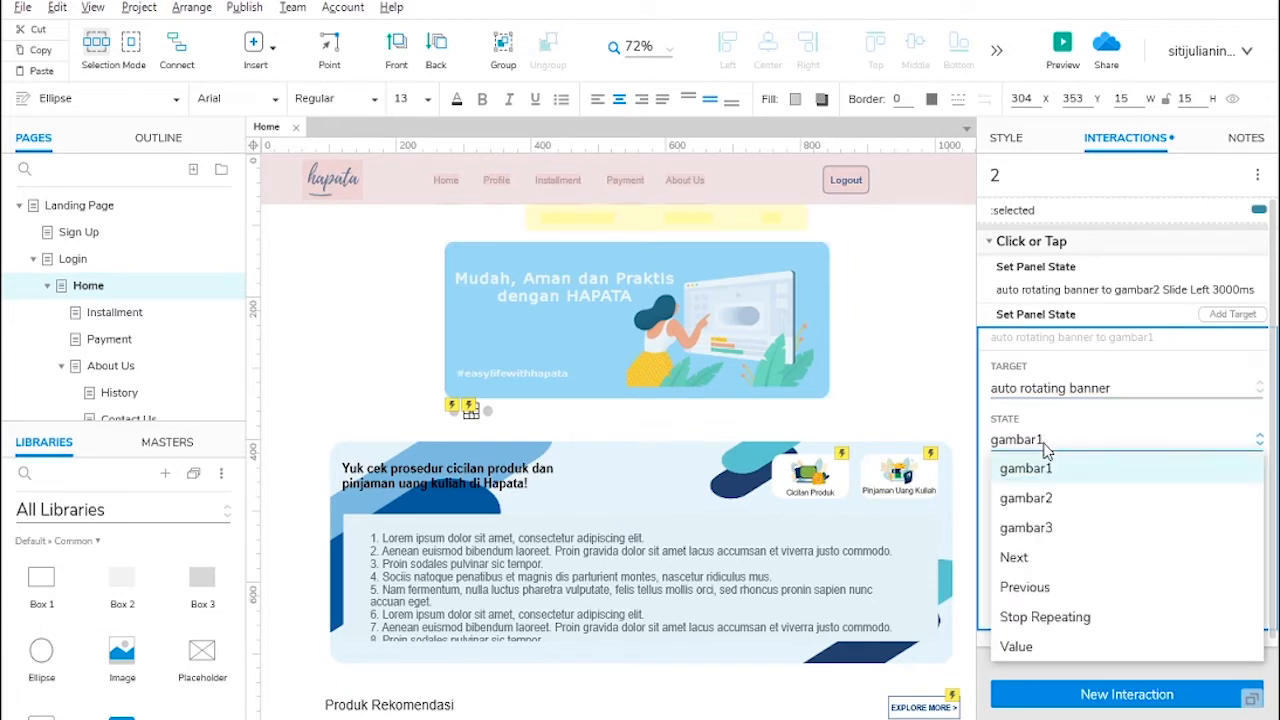
left_click(1030, 560)
left_click(997, 470)
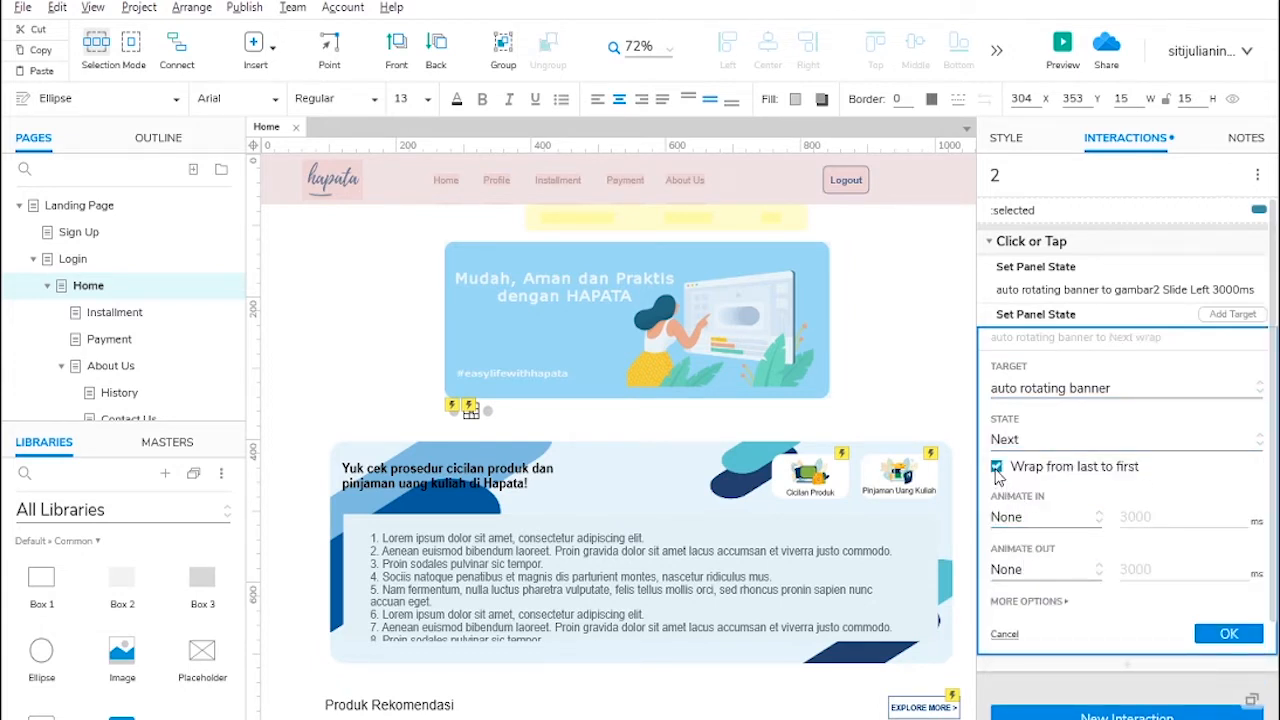
Step: Animate the second dot's Next action with Slide Left at 3000 ms, repeating every 2000 ms with the first change delayed, and accept it
left_click(1041, 530)
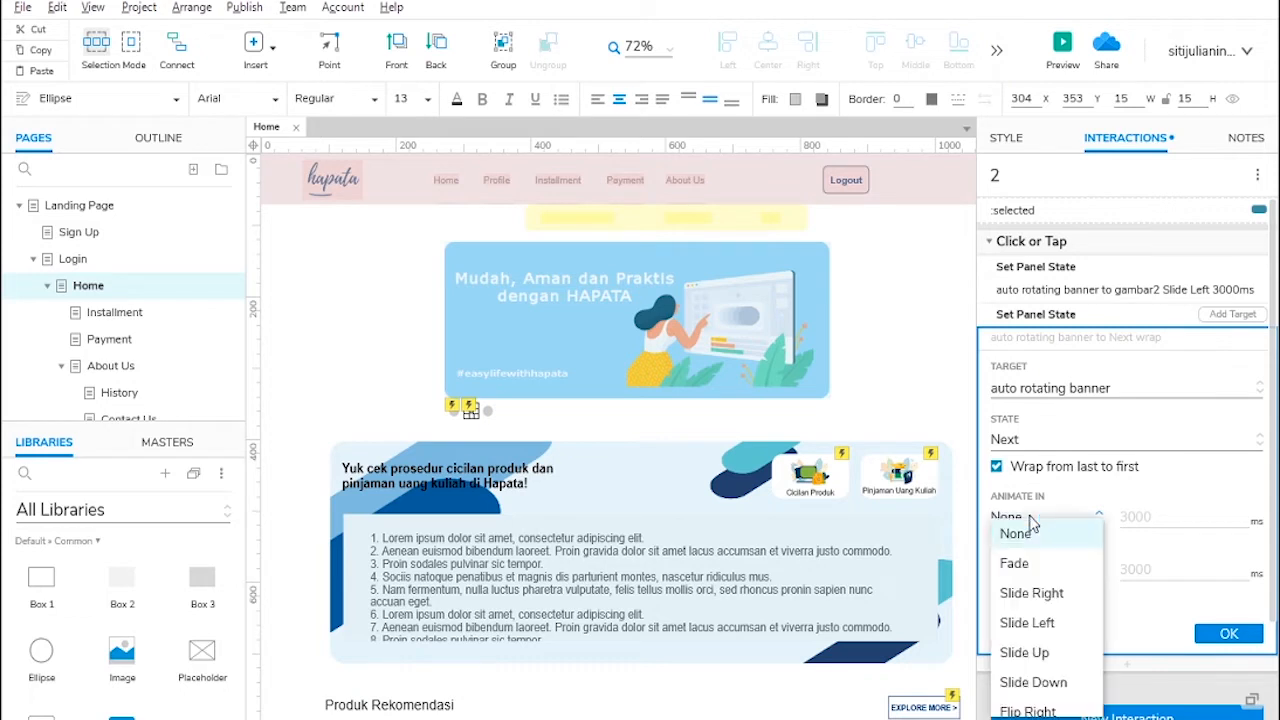
left_click(1025, 624)
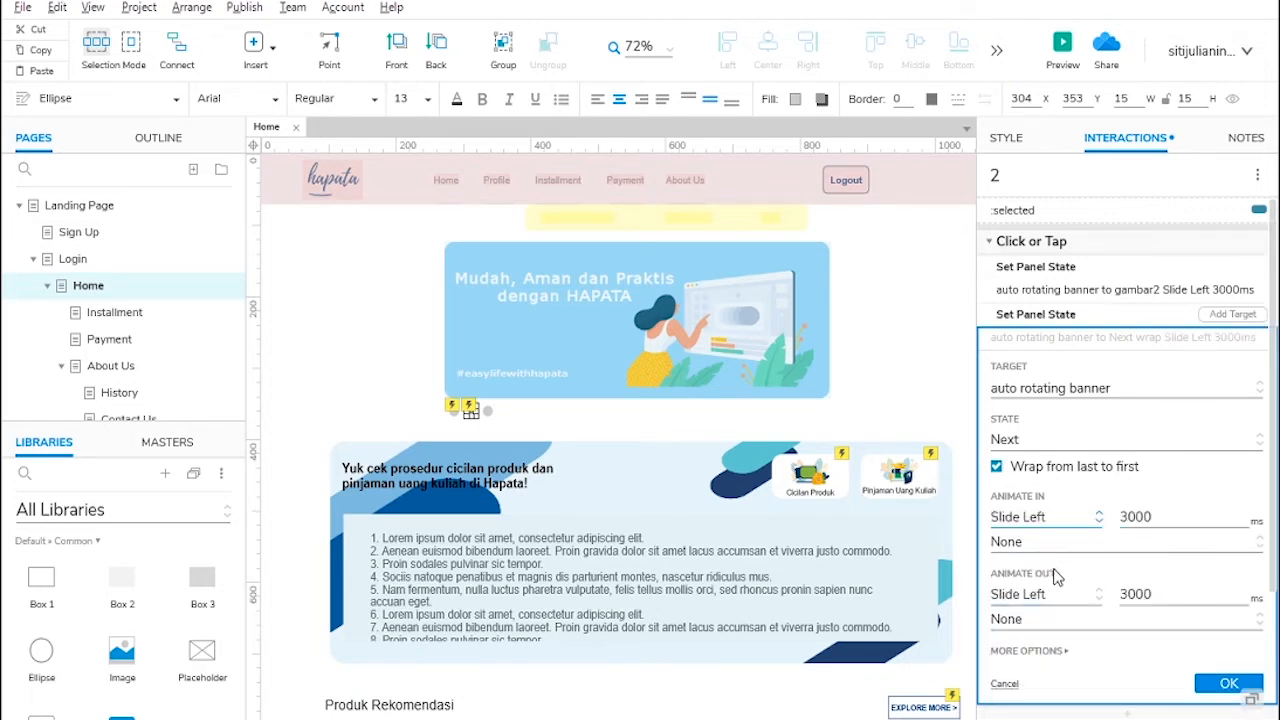
left_click(1045, 652)
scroll(1076, 590, "down", 3)
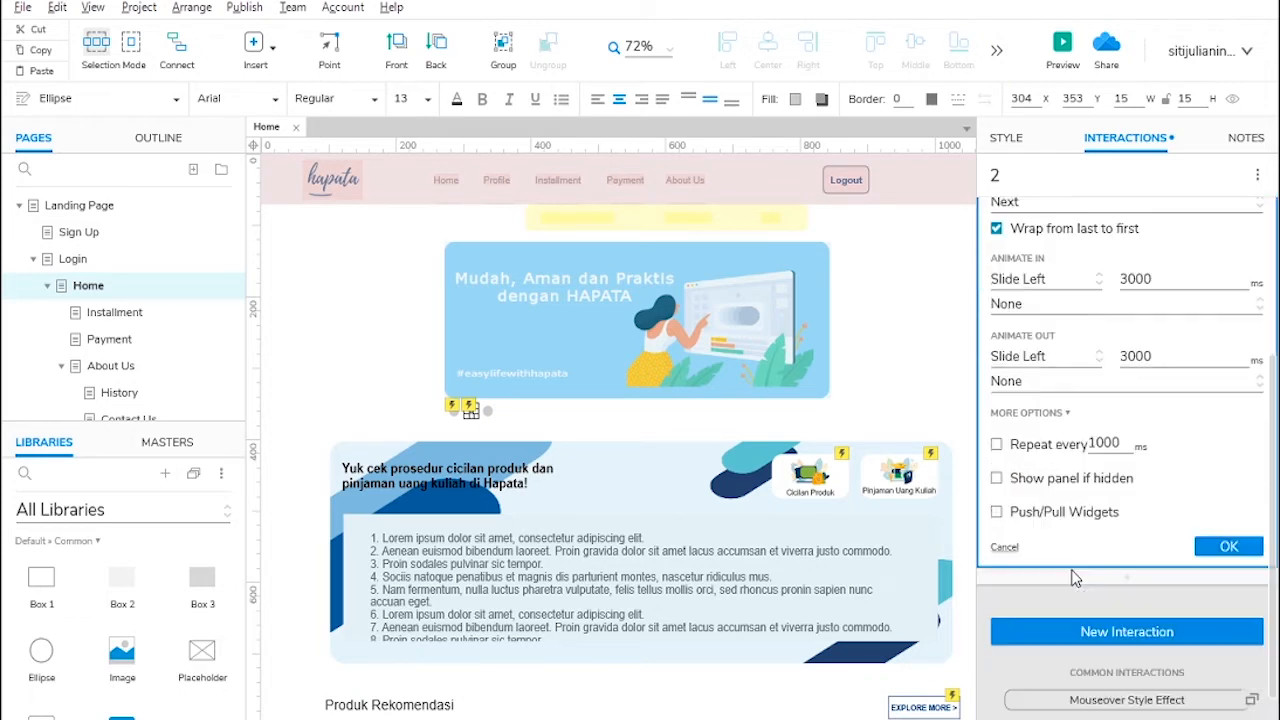
left_click(997, 446)
double_click(1108, 452)
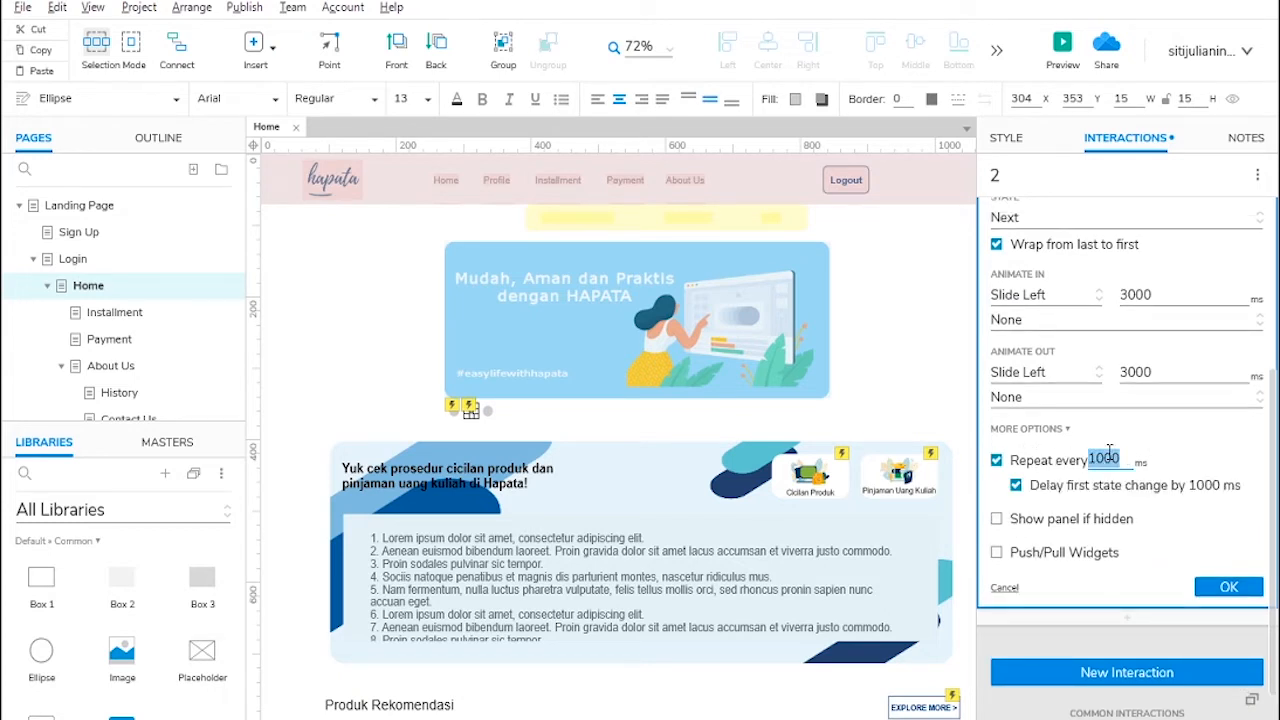
type("2000")
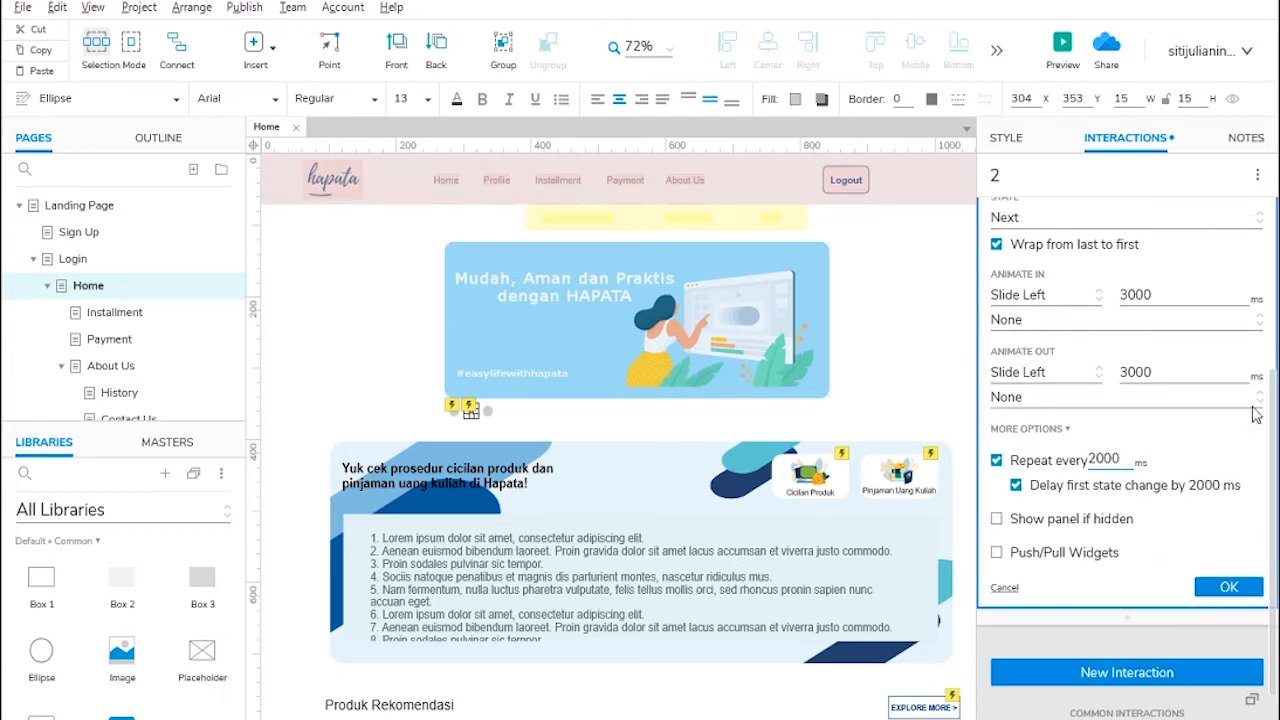
left_click(1229, 588)
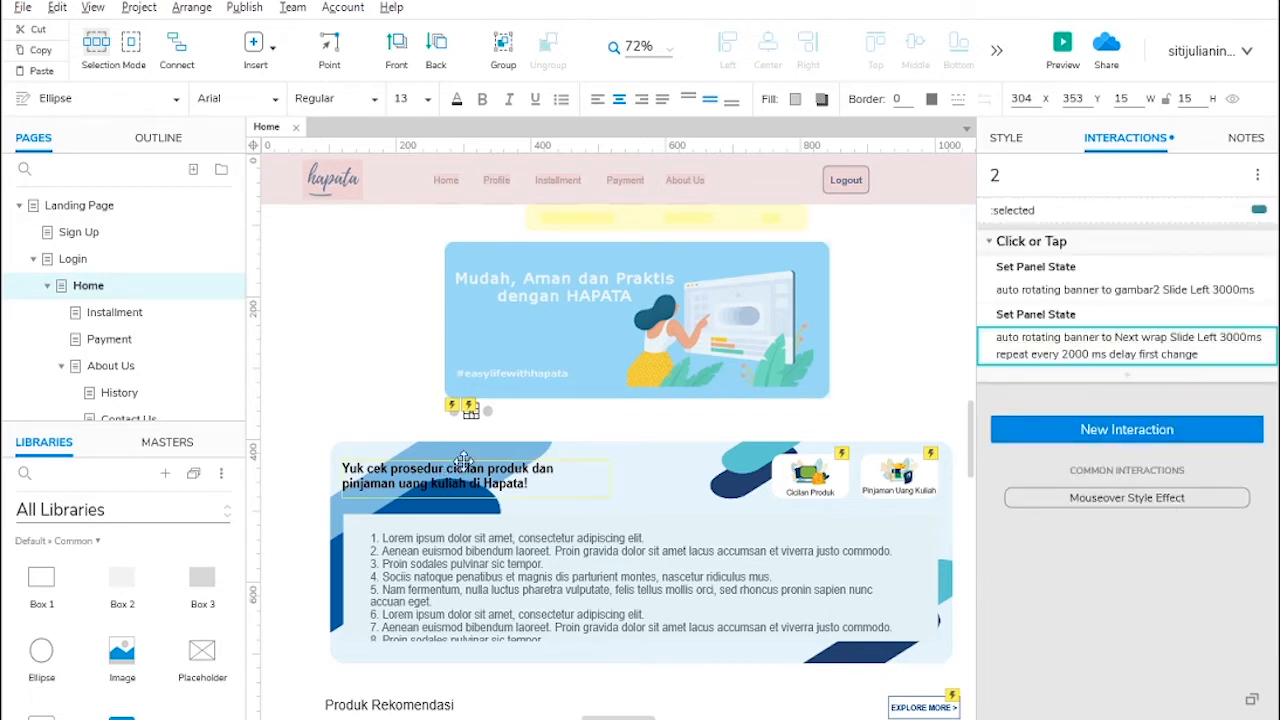
Step: Add a Click or Tap interaction to the third indicator dot that sets the auto rotating banner panel to state gambar3
left_click(488, 411)
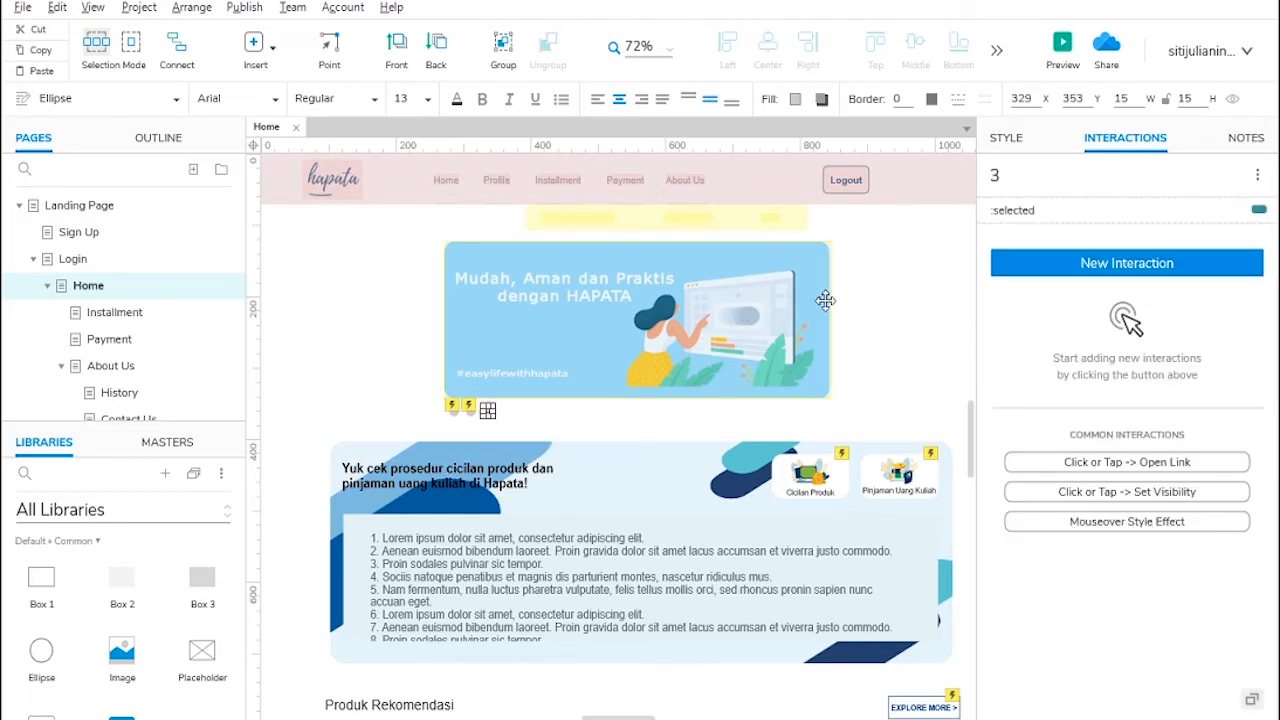
left_click(1030, 265)
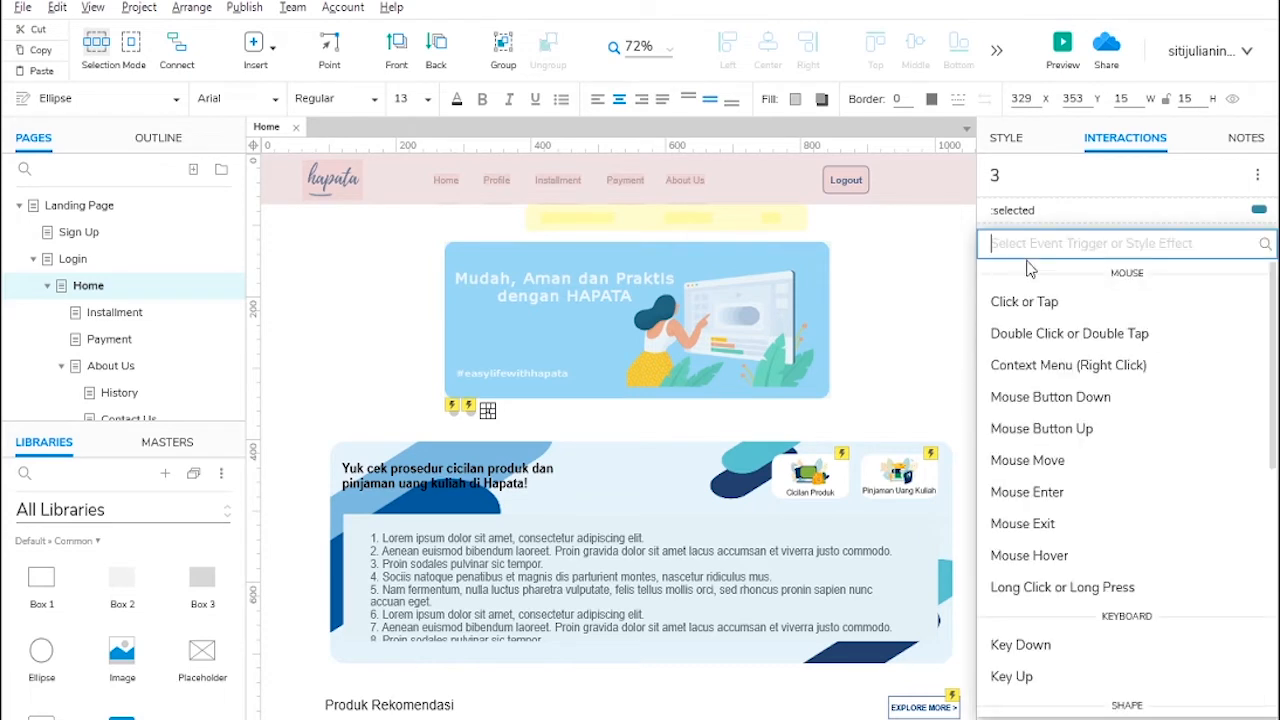
left_click(1028, 302)
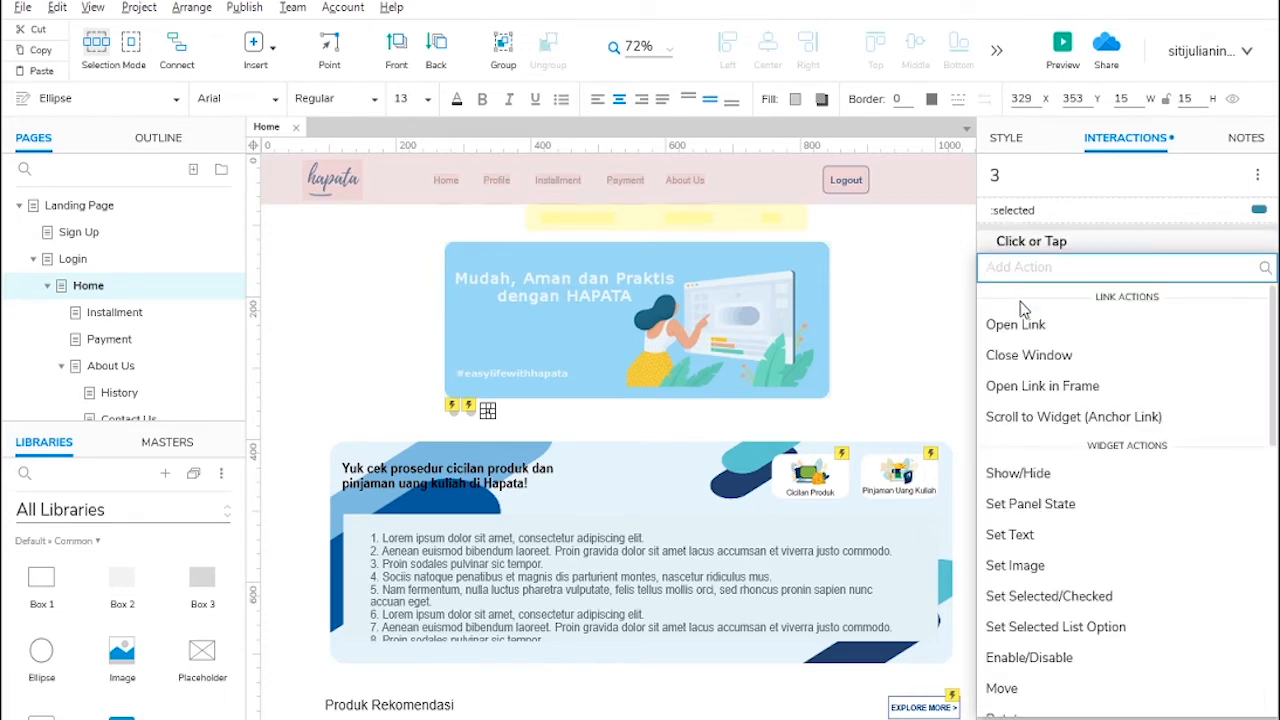
left_click(1015, 508)
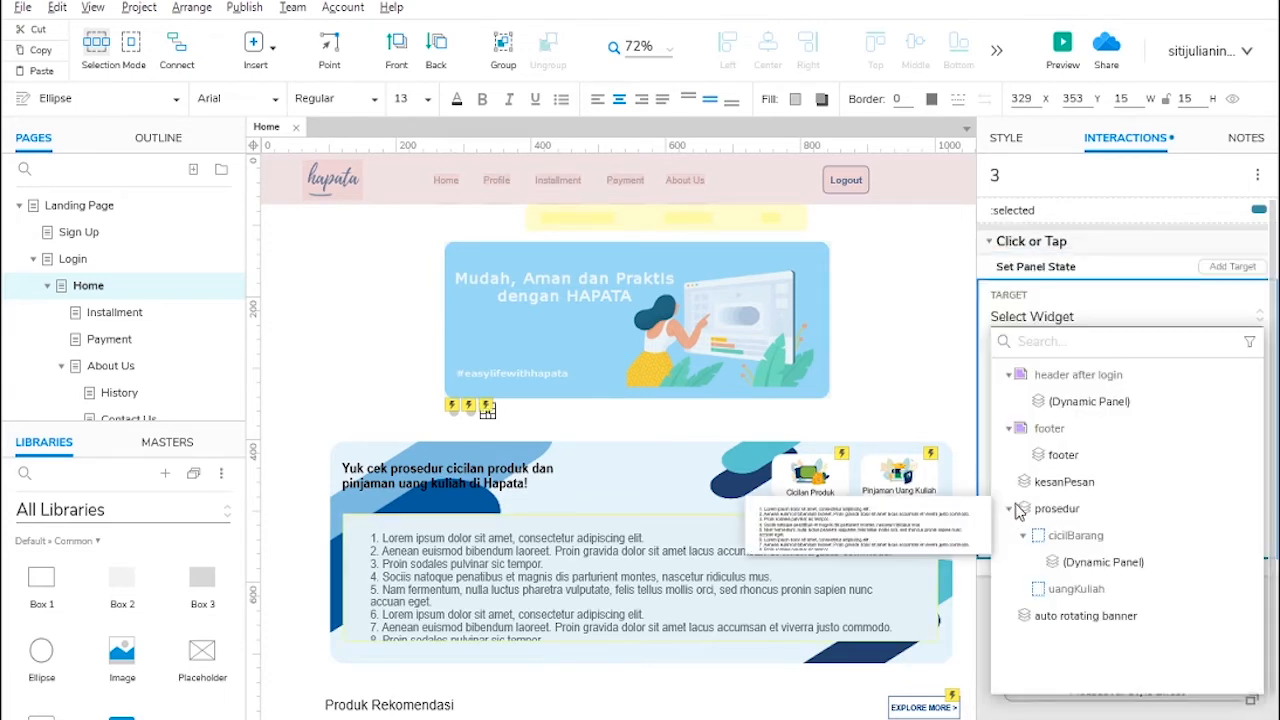
left_click(1079, 616)
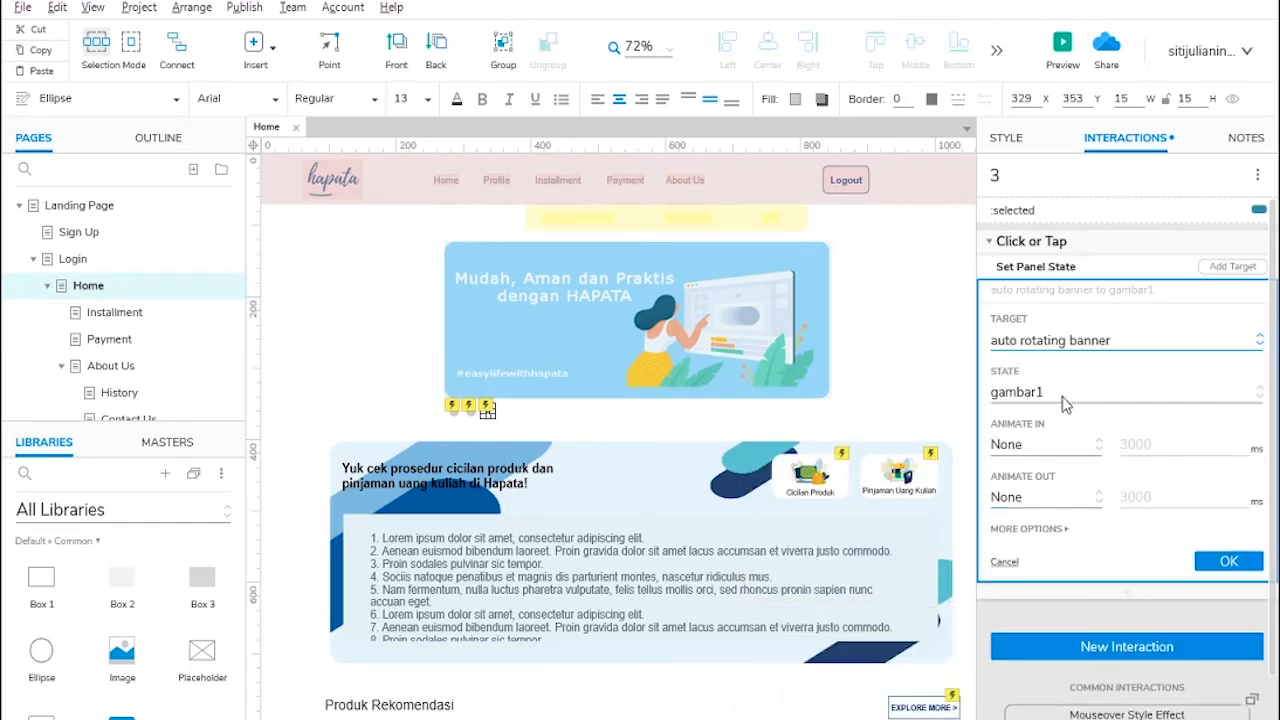
left_click(1022, 394)
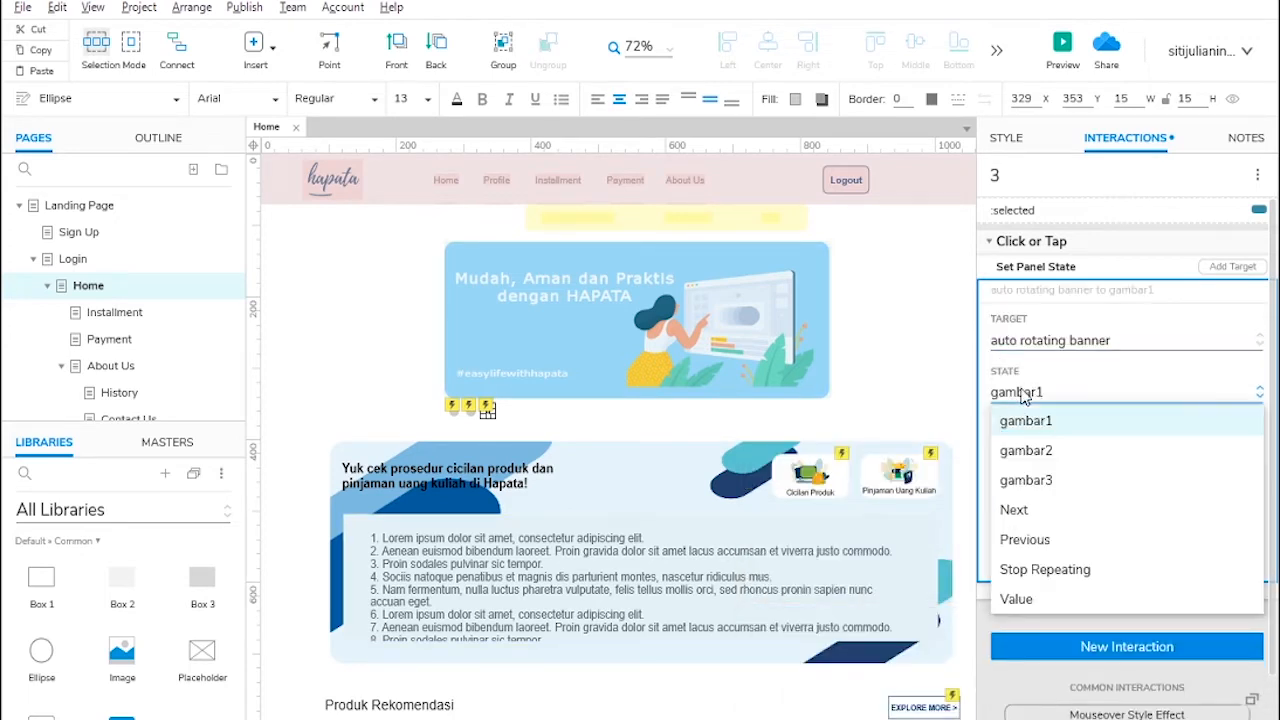
left_click(1031, 481)
Step: Animate the third dot's change to gambar3 in and out with Slide Left at 3000 ms, and accept the action
left_click(1040, 455)
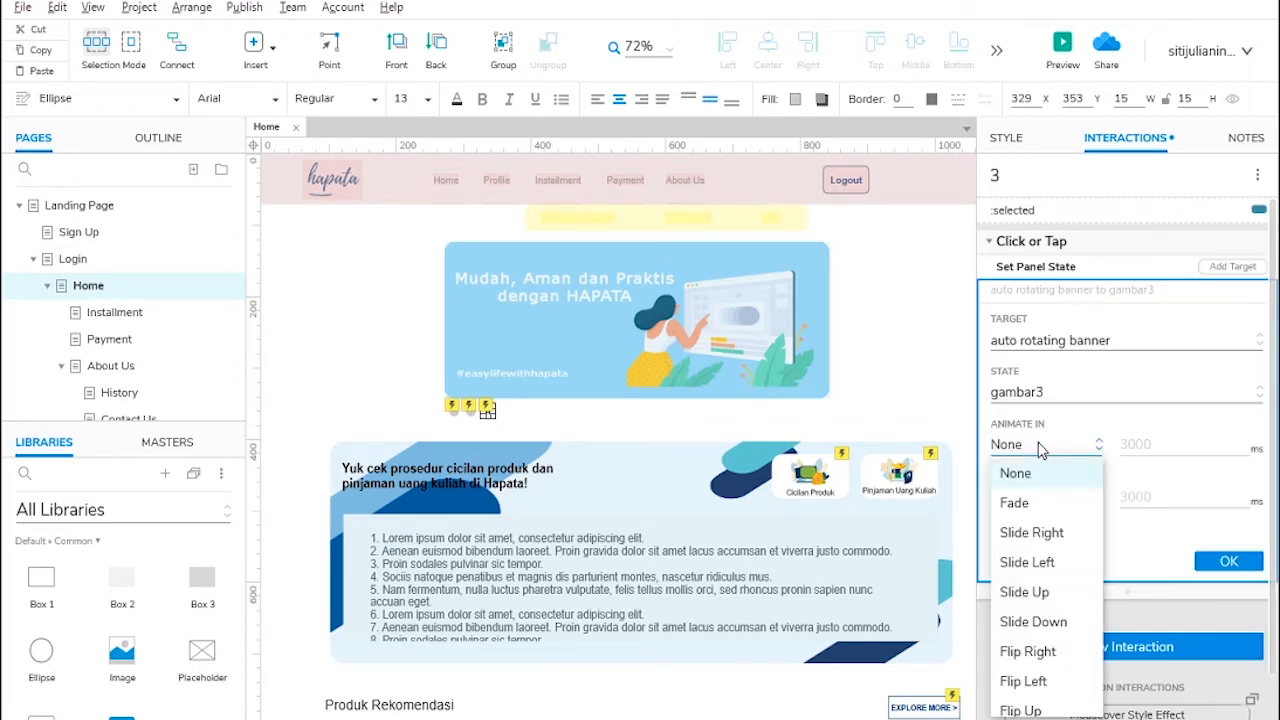
left_click(1038, 562)
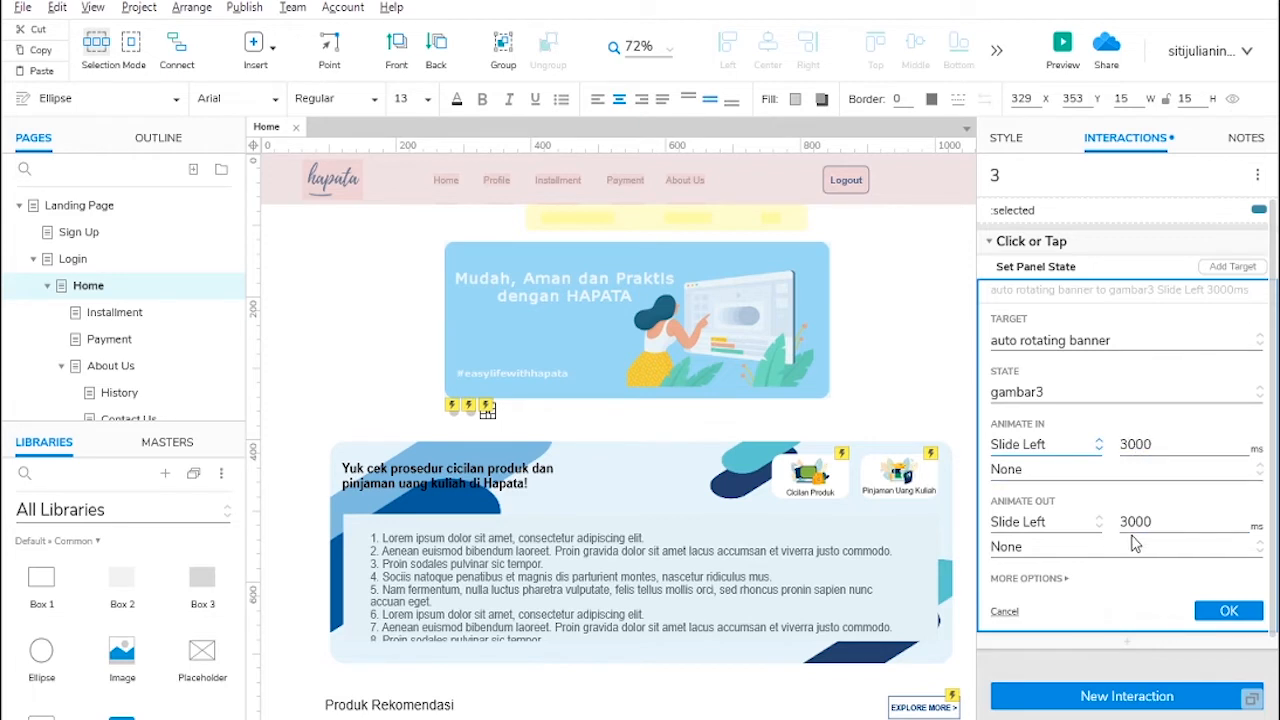
left_click(1229, 610)
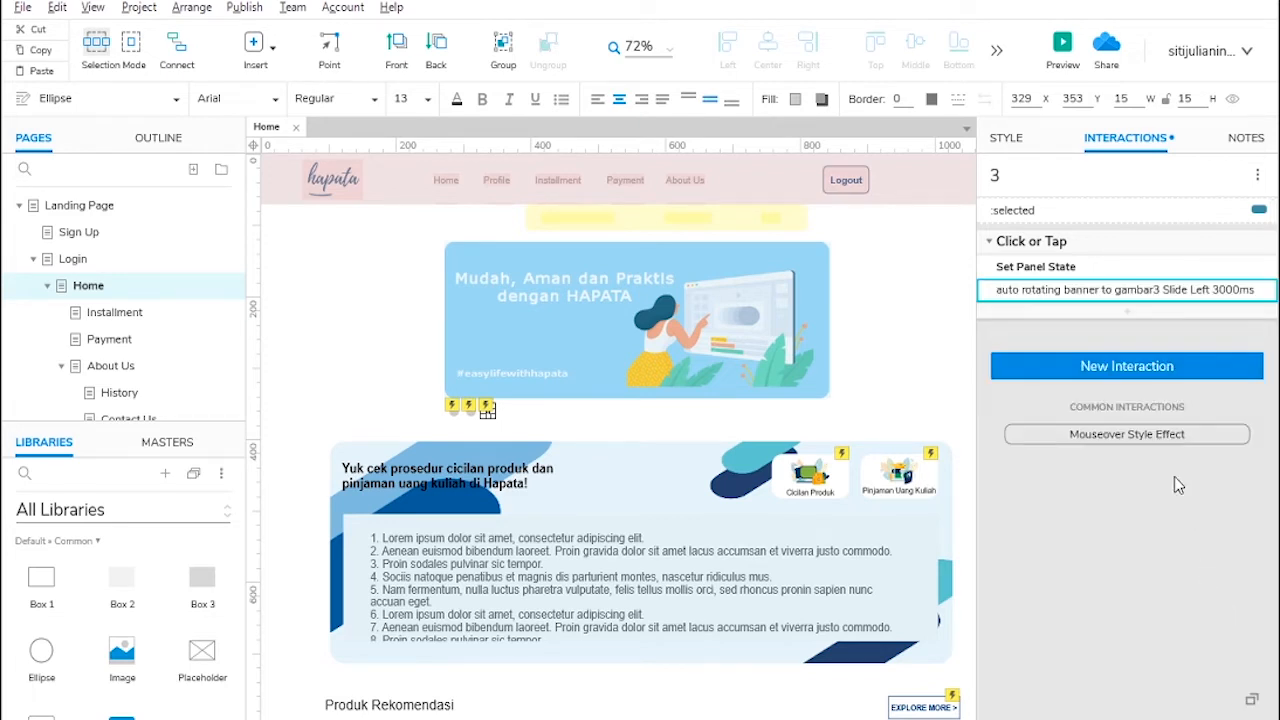
Step: Add a second Set Panel State action to the third dot's Click or Tap, moving the auto rotating banner to Next with wrap from last to first
left_click(1127, 311)
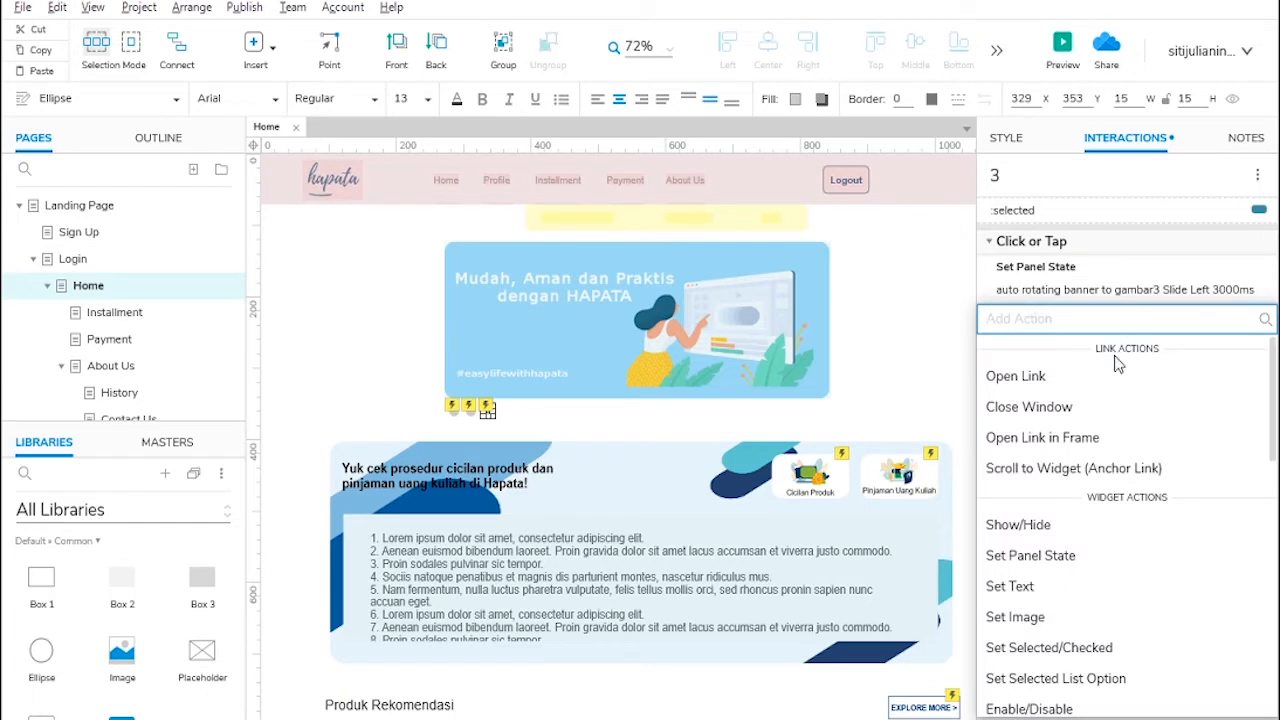
left_click(1062, 555)
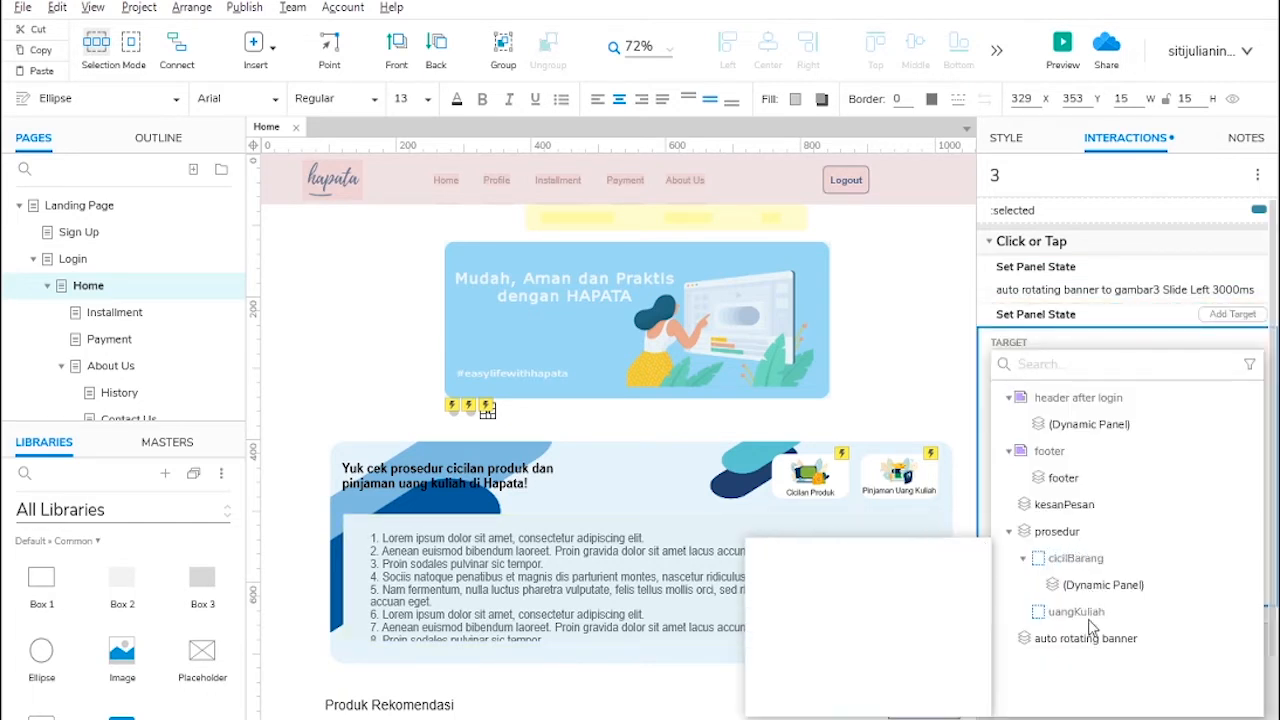
left_click(1085, 638)
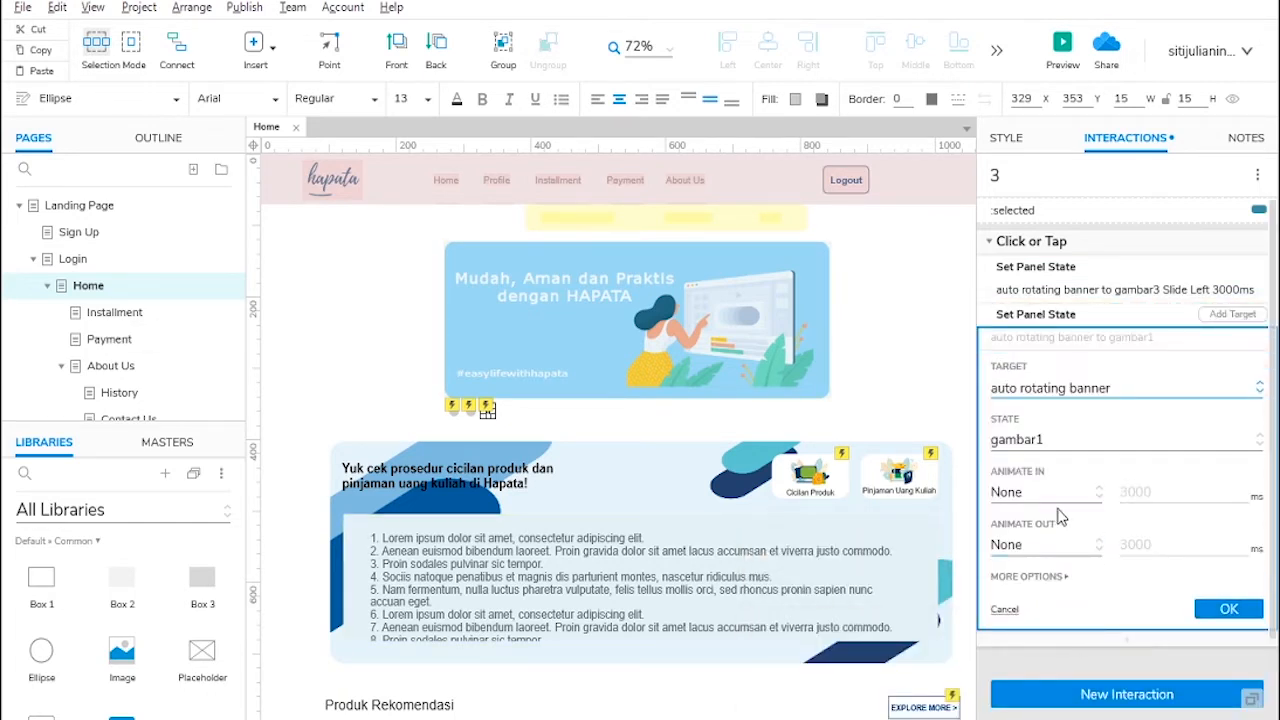
left_click(1064, 446)
left_click(1046, 557)
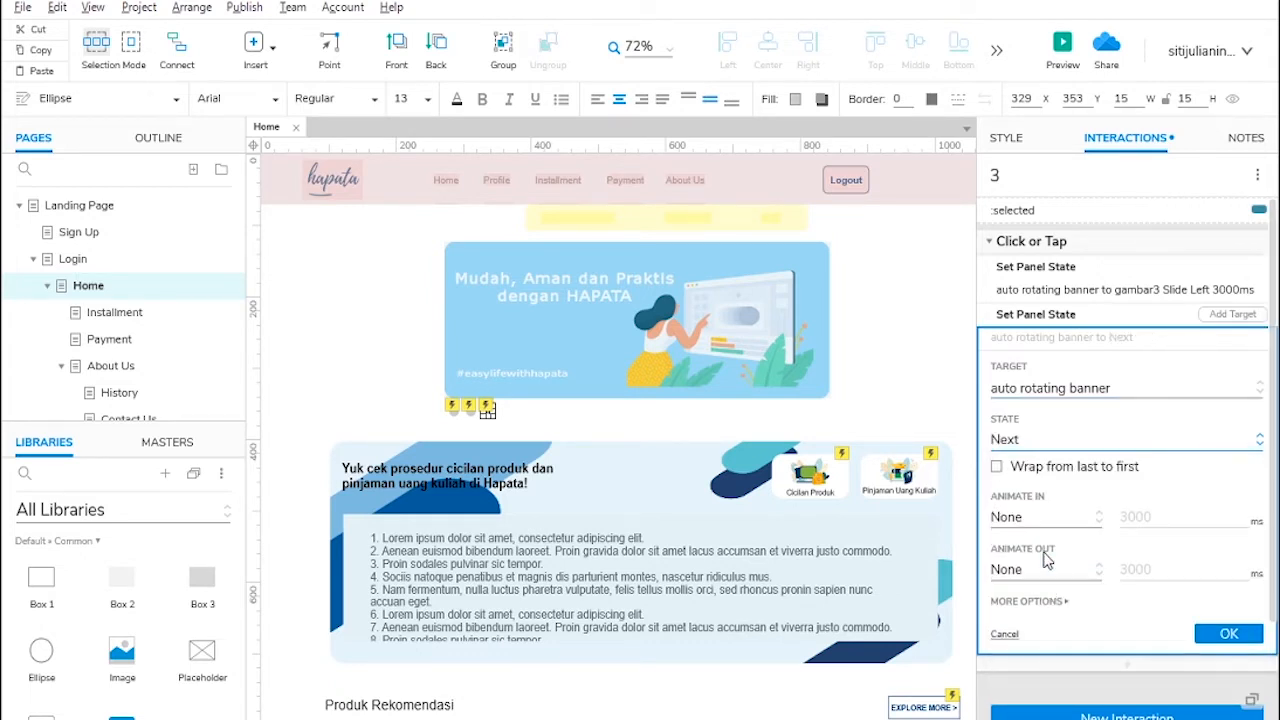
left_click(997, 467)
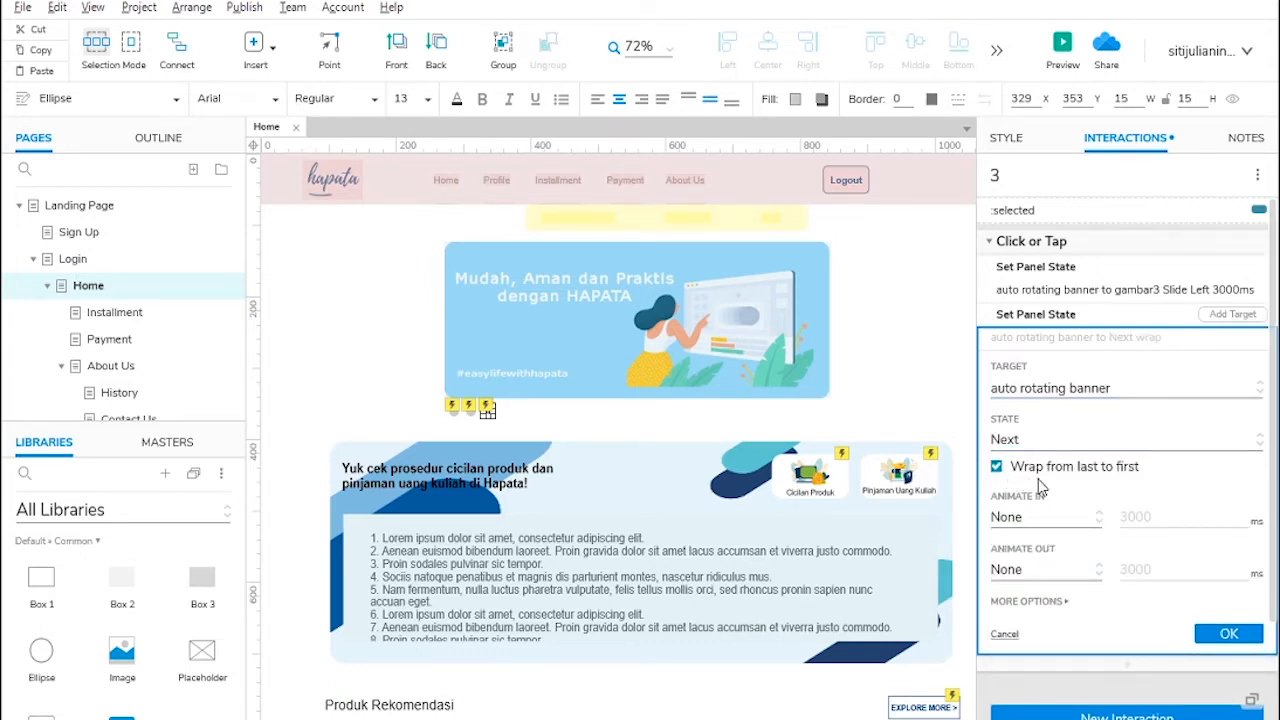
Step: Animate the third dot's Next action with Slide Left at 3000 ms, repeating every 2000 ms with the first change delayed, and accept it
left_click(1044, 521)
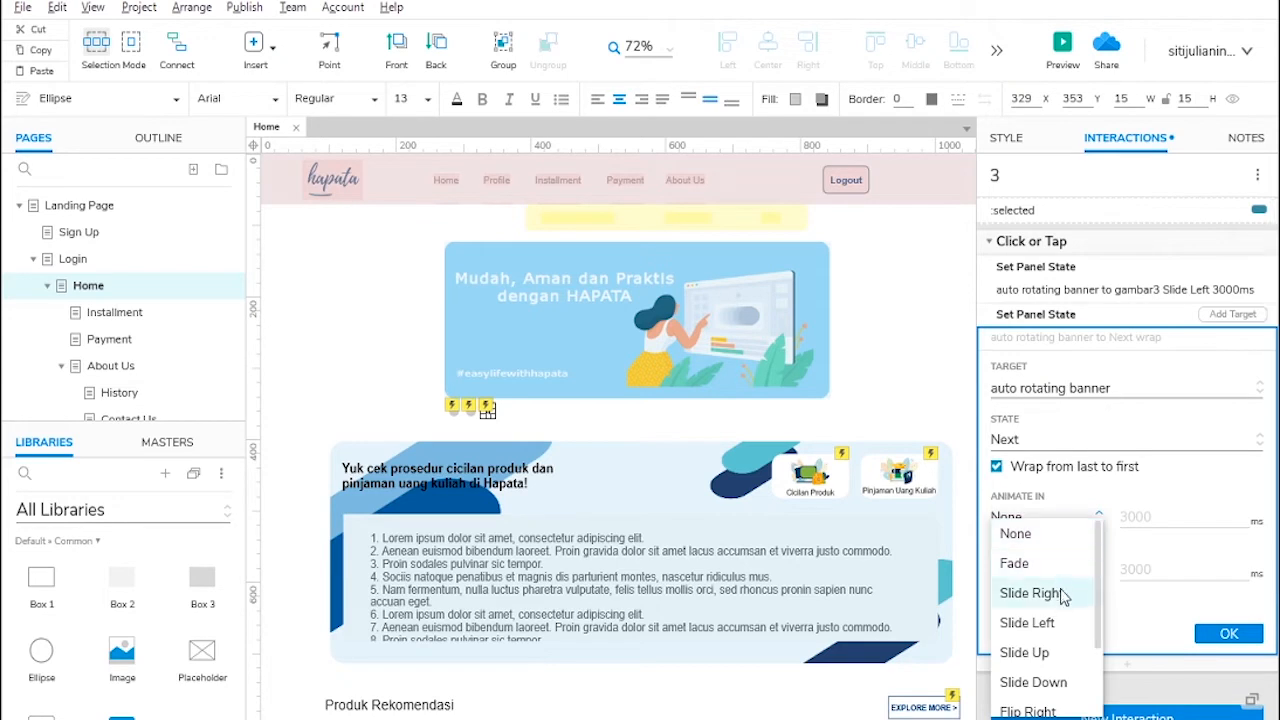
left_click(1050, 619)
left_click(1045, 651)
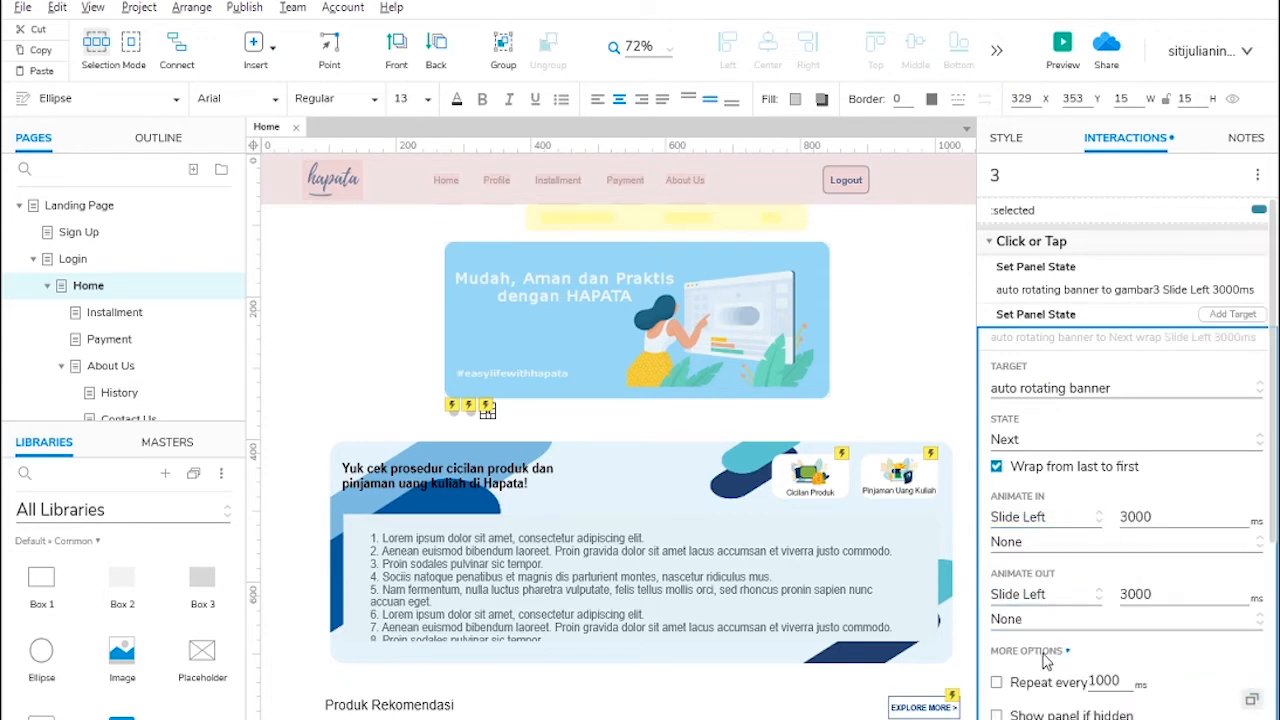
scroll(1065, 600, "down", 3)
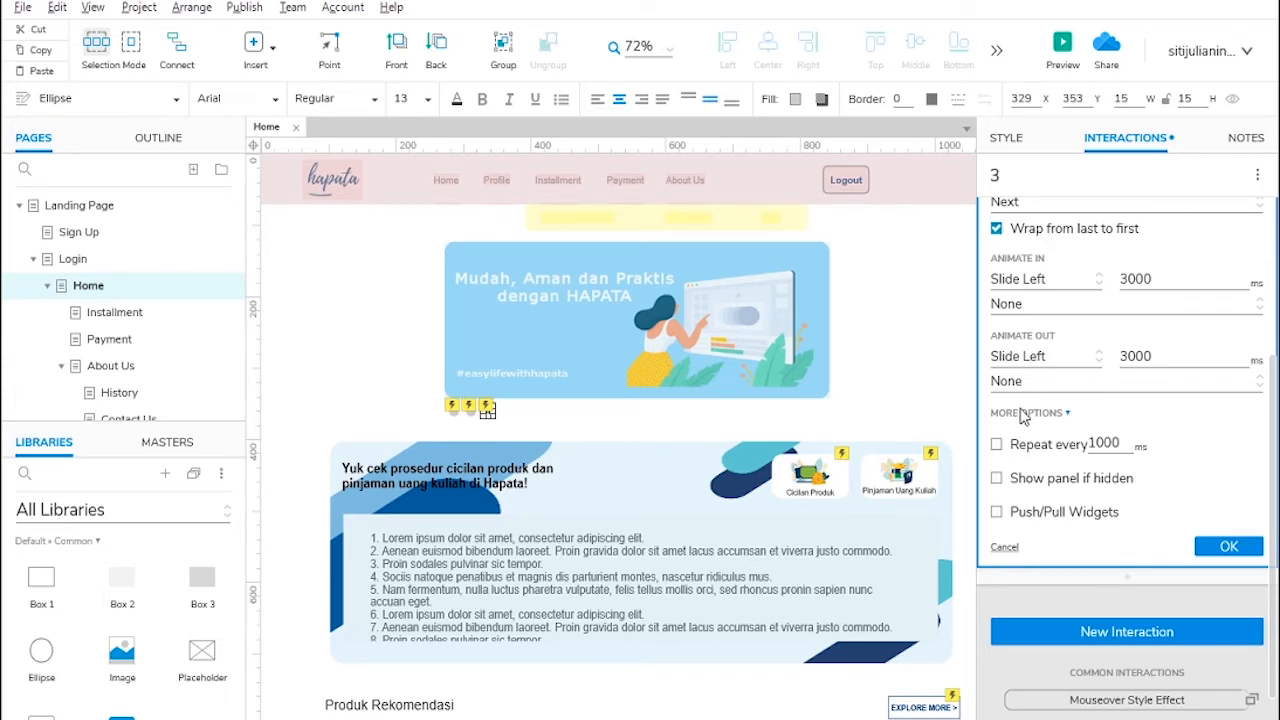
left_click(995, 447)
double_click(1103, 458)
type("2000")
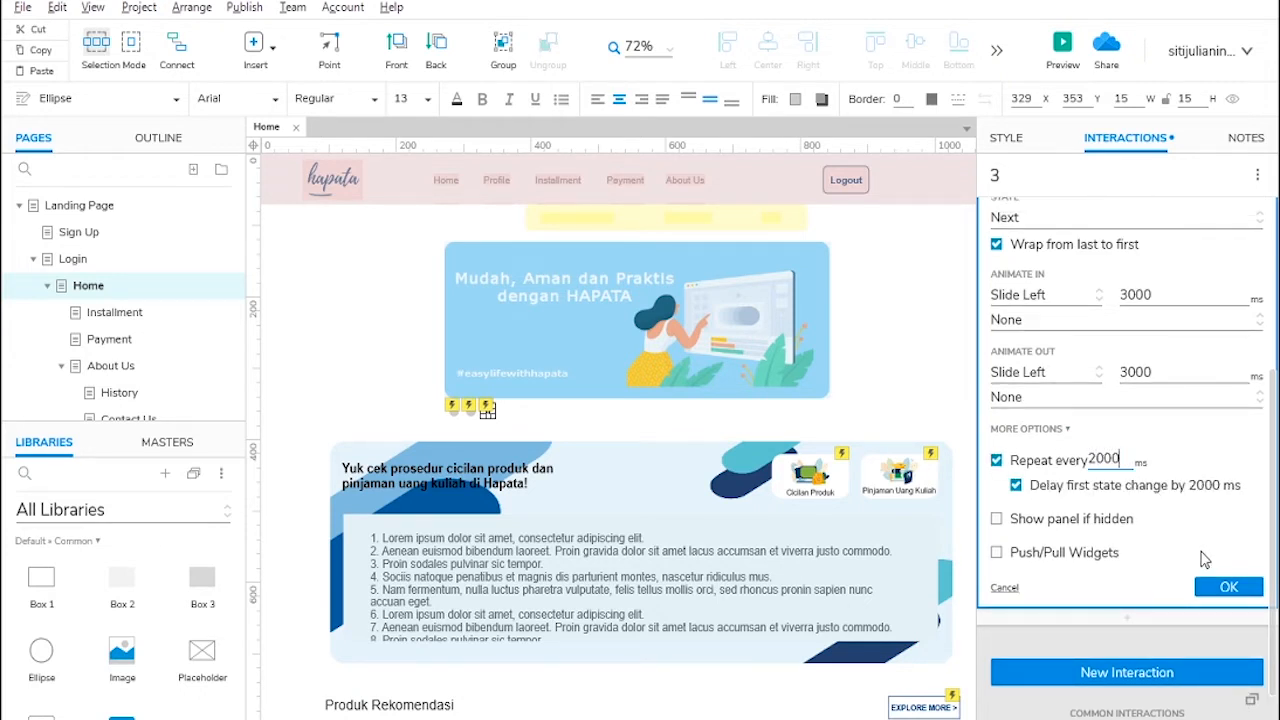
left_click(1228, 587)
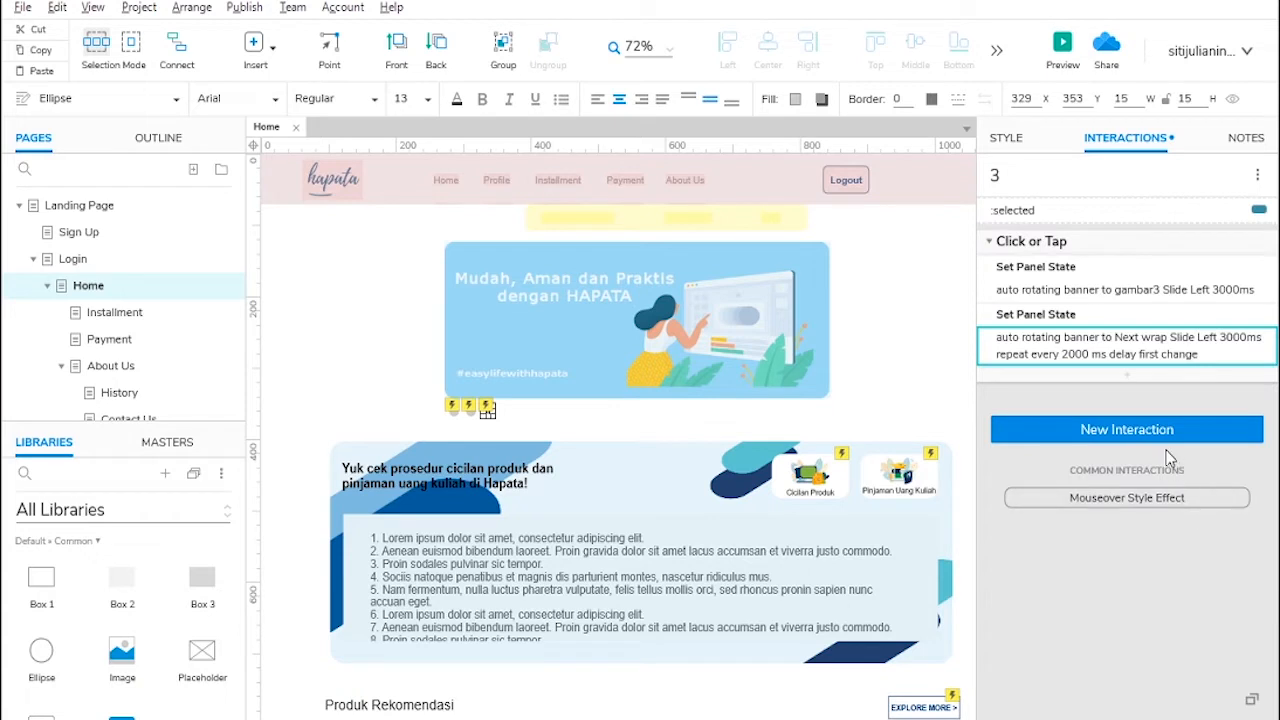
Step: Select the first indicator dot below the banner to review its Click or Tap actions
left_click(453, 406)
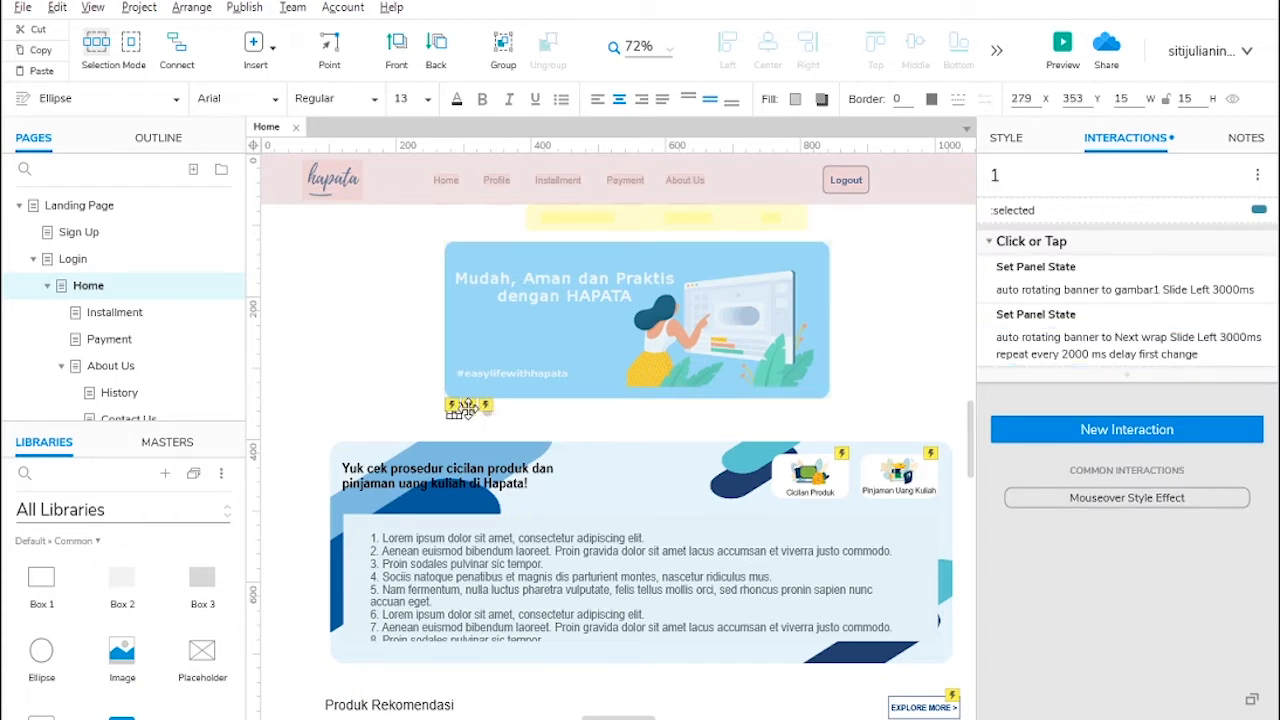
left_click(454, 414)
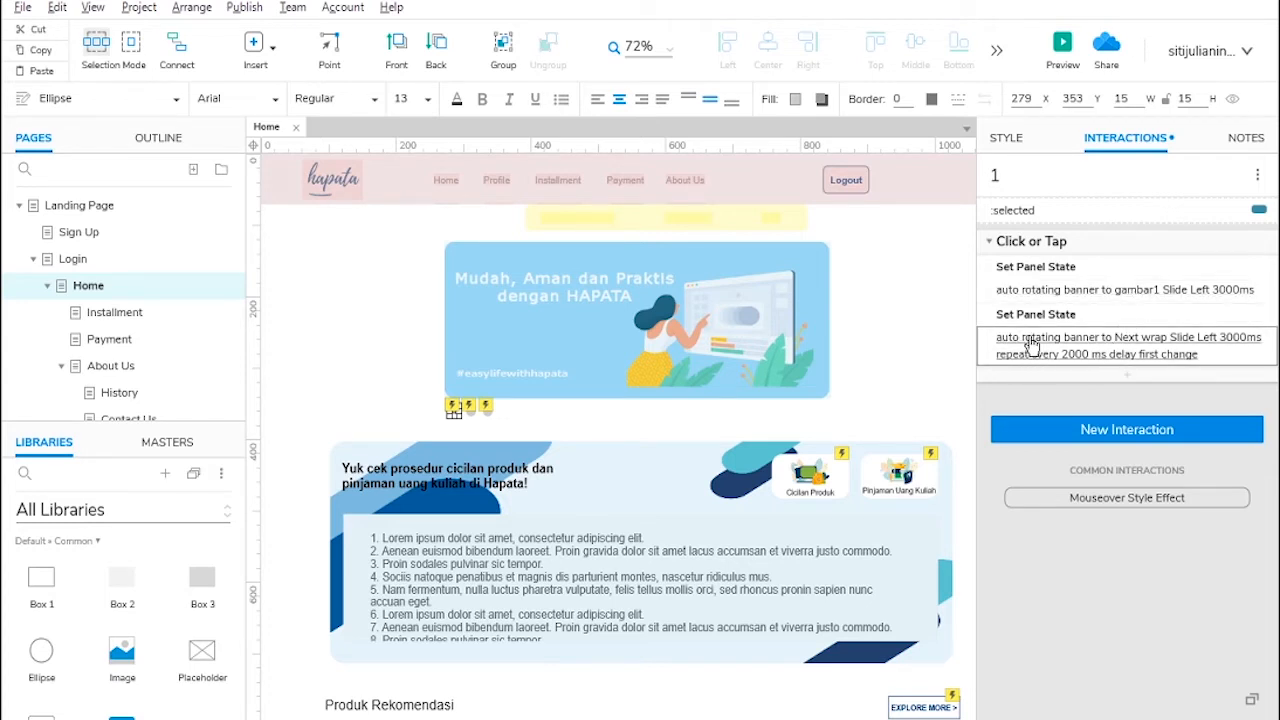
Step: Review the settings of the first dot's Set Panel State action that moves the banner to Next, and close them
left_click(1093, 346)
scroll(1065, 378, "down", 2)
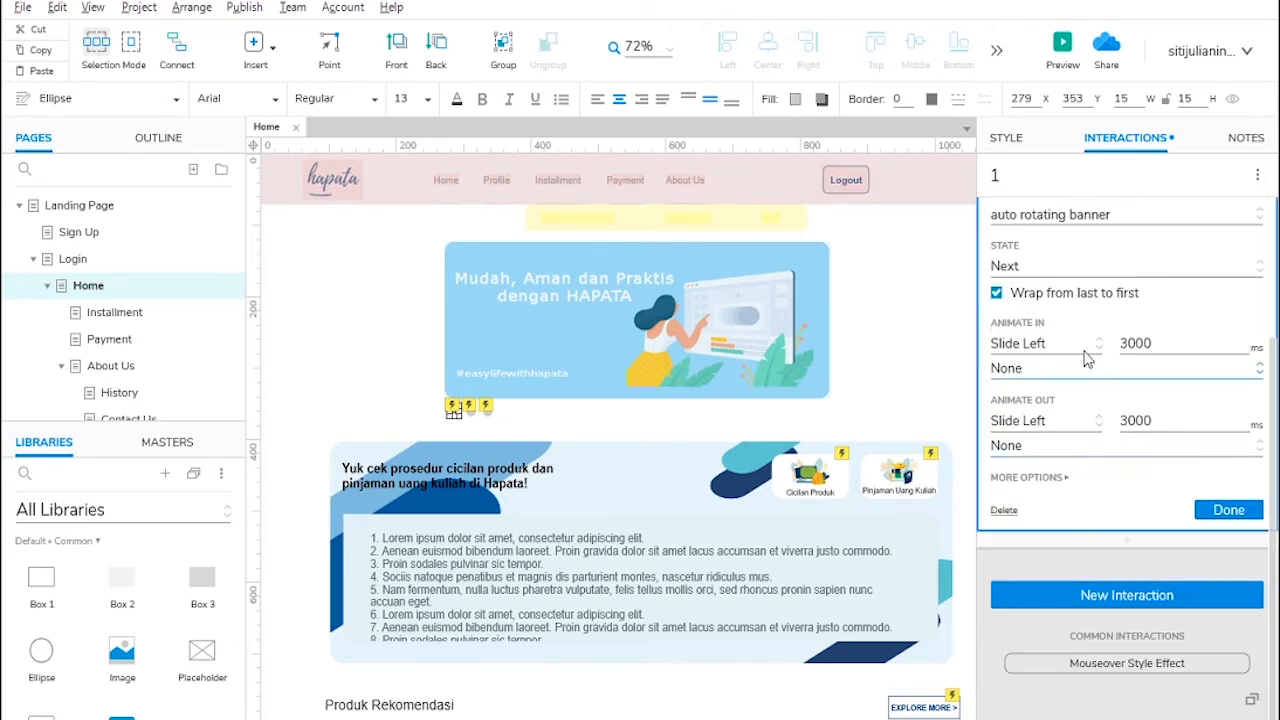
left_click(1238, 510)
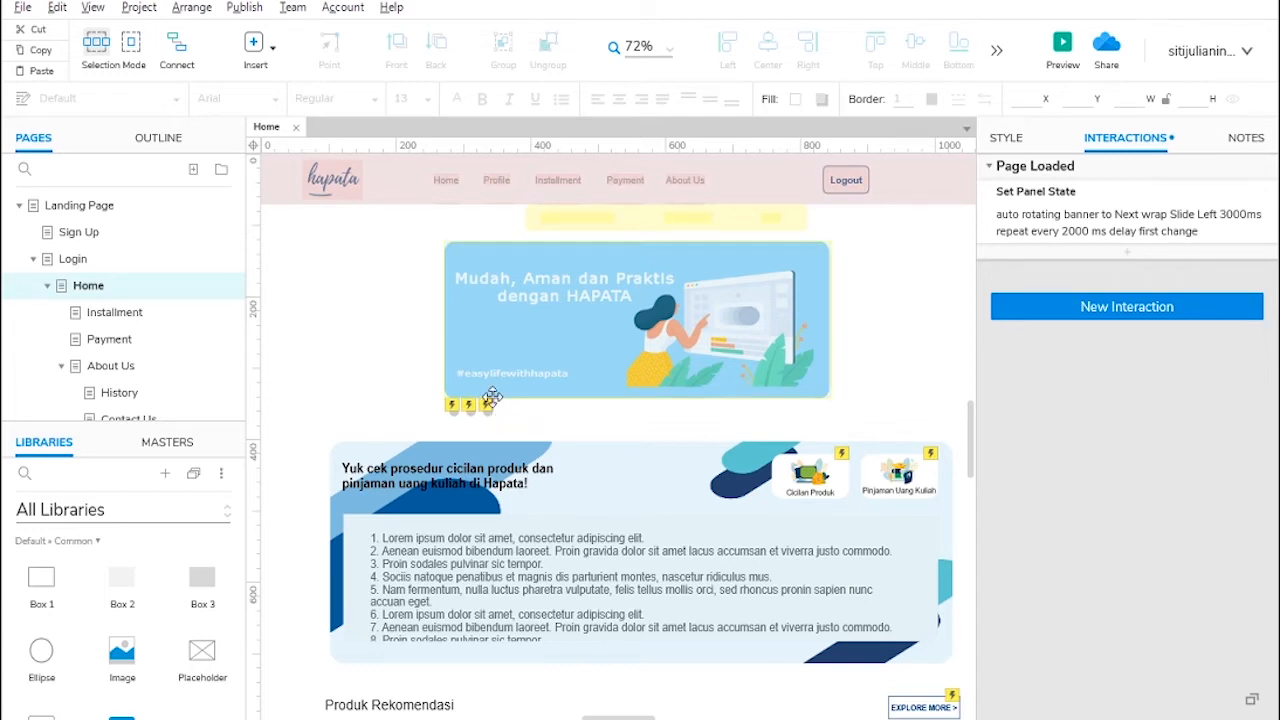
Step: Add a Panel State Changed event to the auto rotating banner without choosing an action
left_click(558, 324)
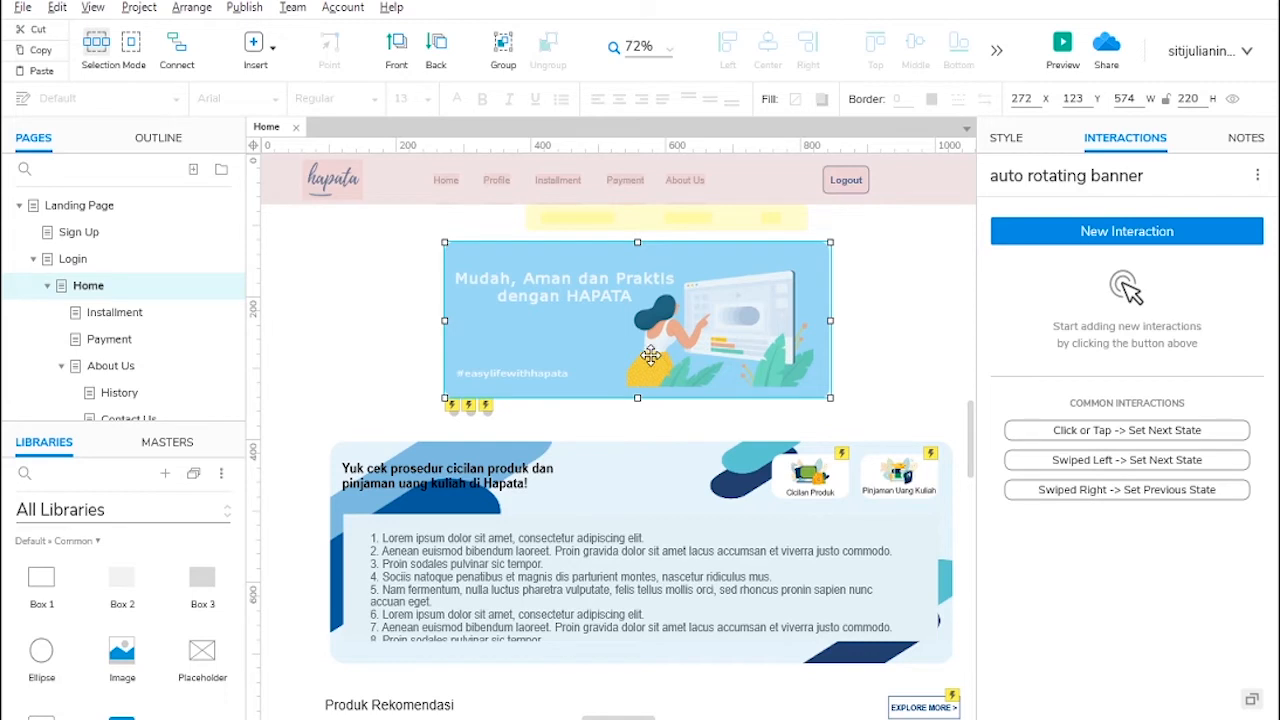
left_click(1023, 236)
scroll(1097, 362, "down", 6)
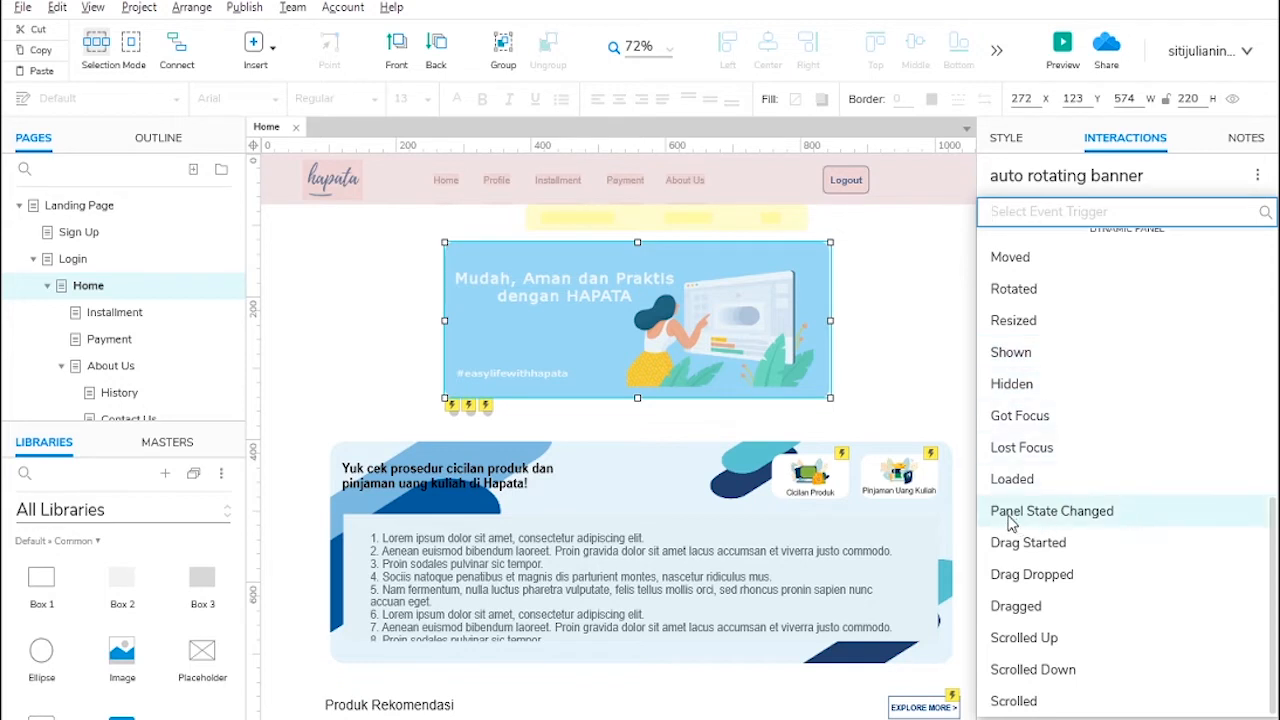
left_click(1079, 515)
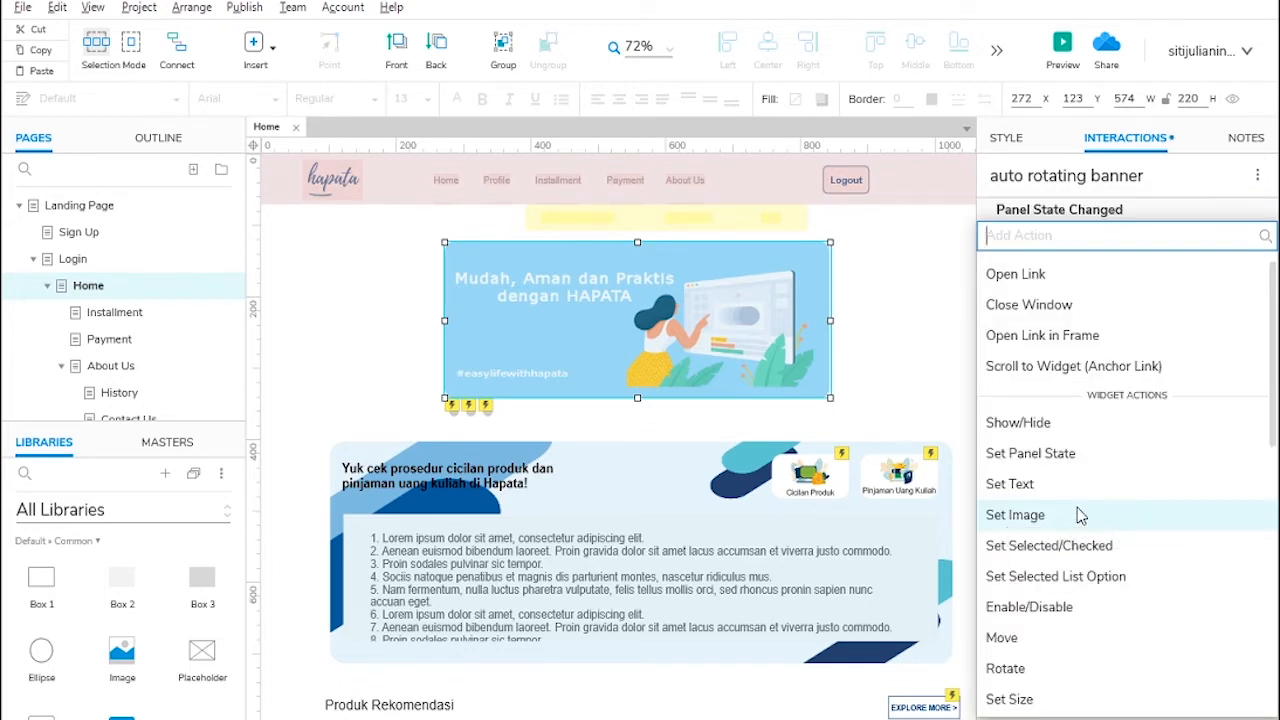
left_click(1084, 215)
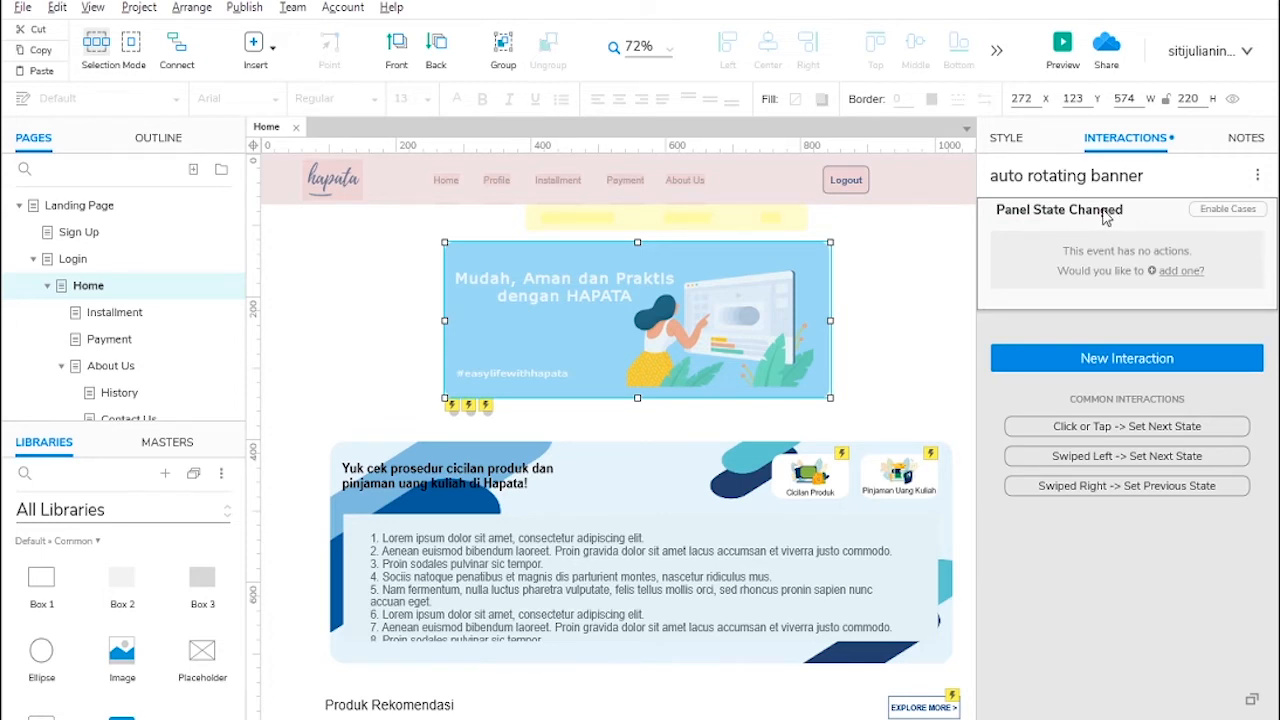
Step: Enable cases for the banner's Panel State Changed event and name the first case "sedang menampilkan gambar 1"
left_click(1220, 213)
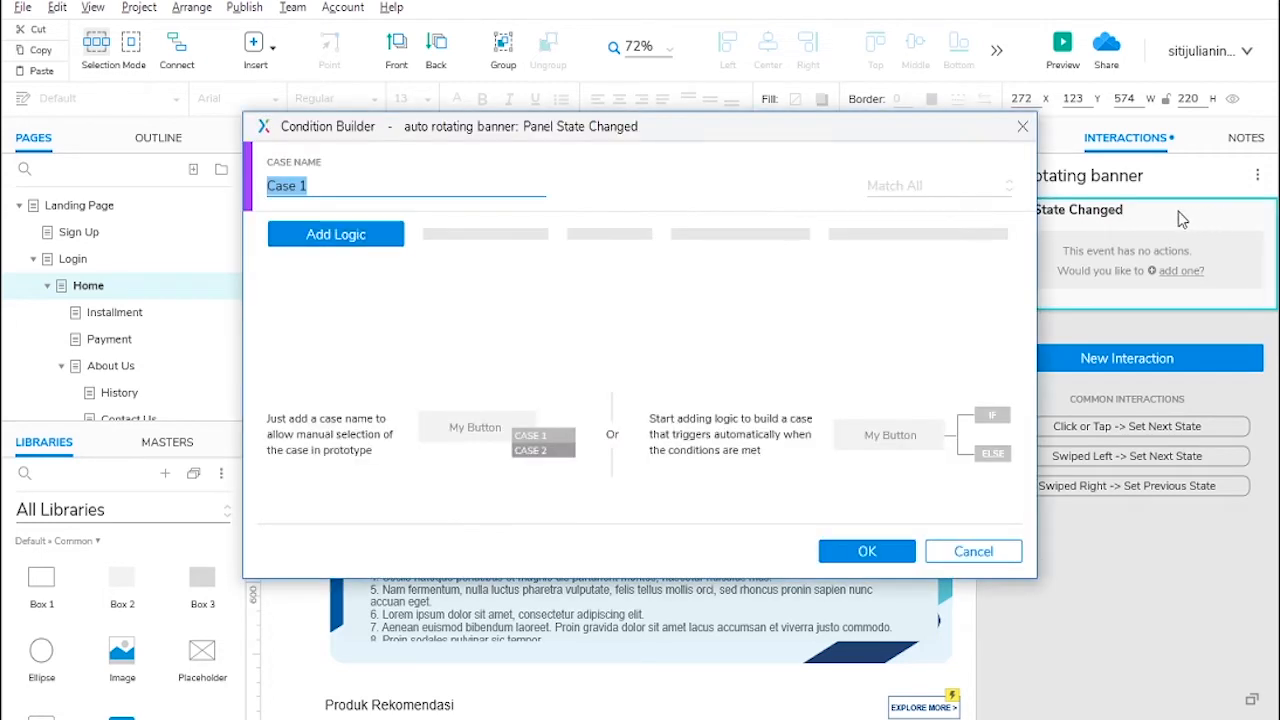
type("sedang")
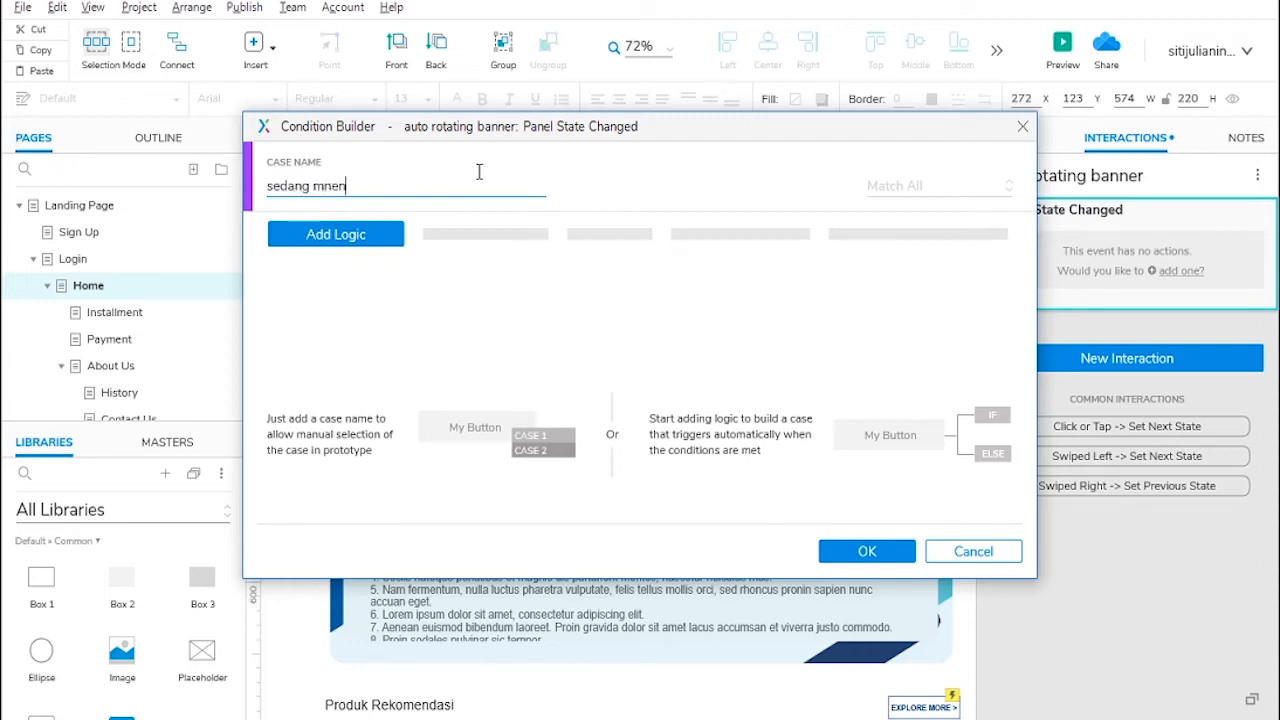
type(" menampilkan gambar 1")
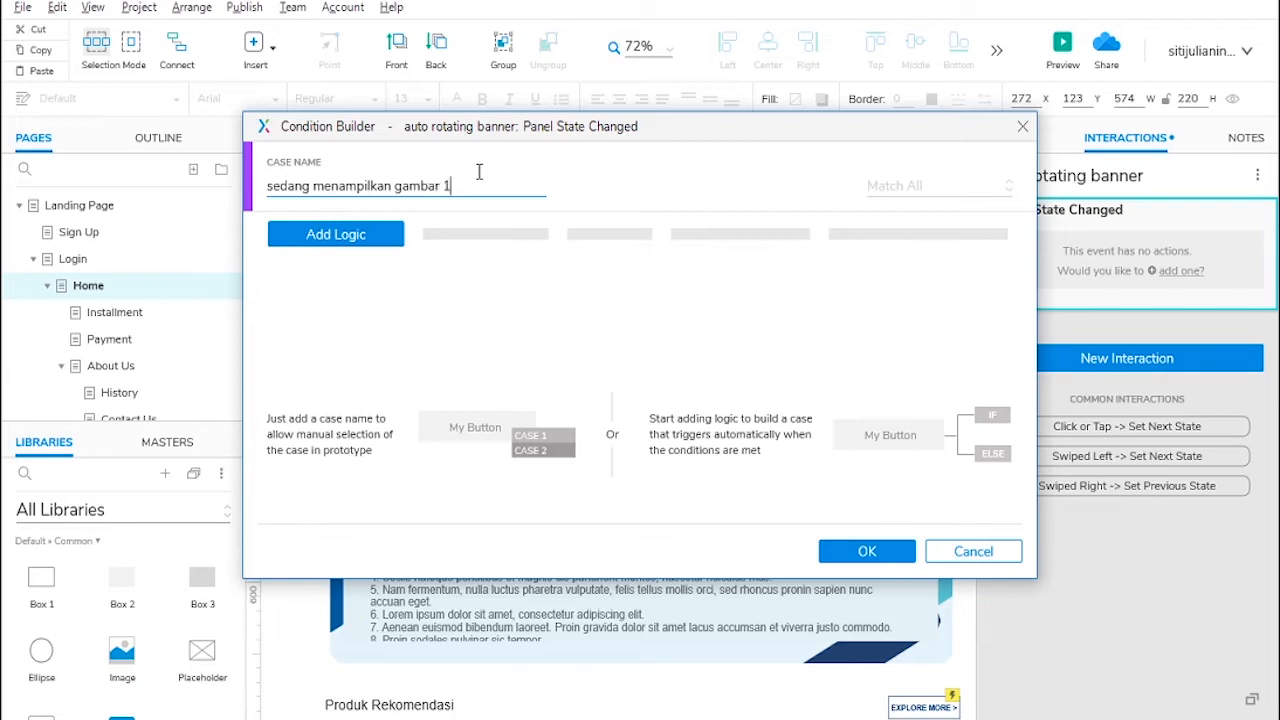
Step: Add the condition that the state of panel auto rotating banner equals state gambar1, and accept the case
left_click(357, 236)
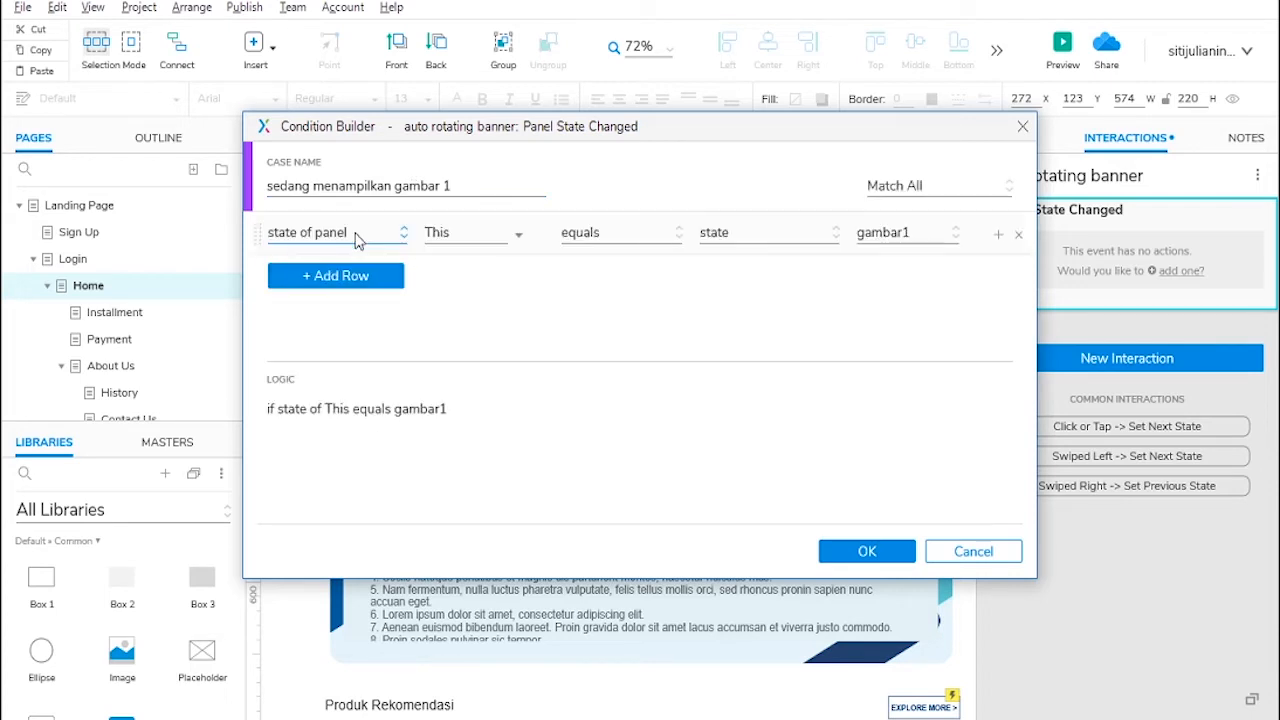
left_click(449, 234)
left_click(505, 556)
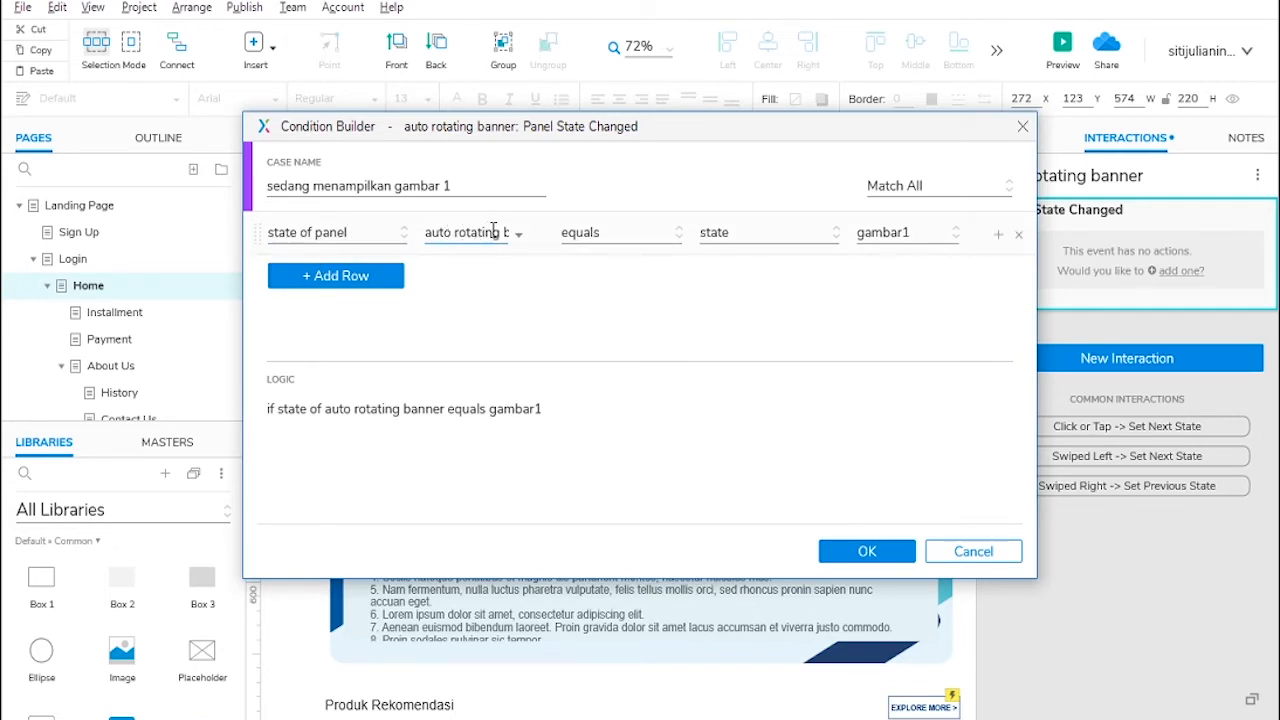
left_click(591, 244)
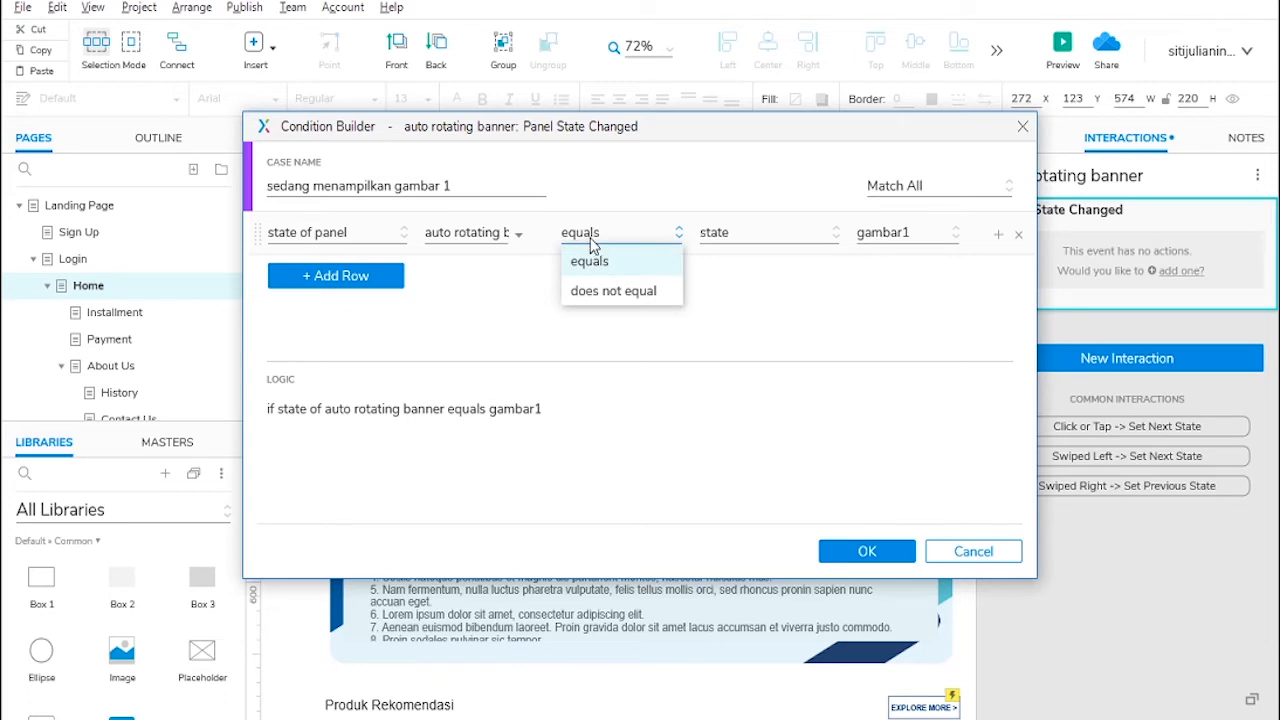
left_click(591, 246)
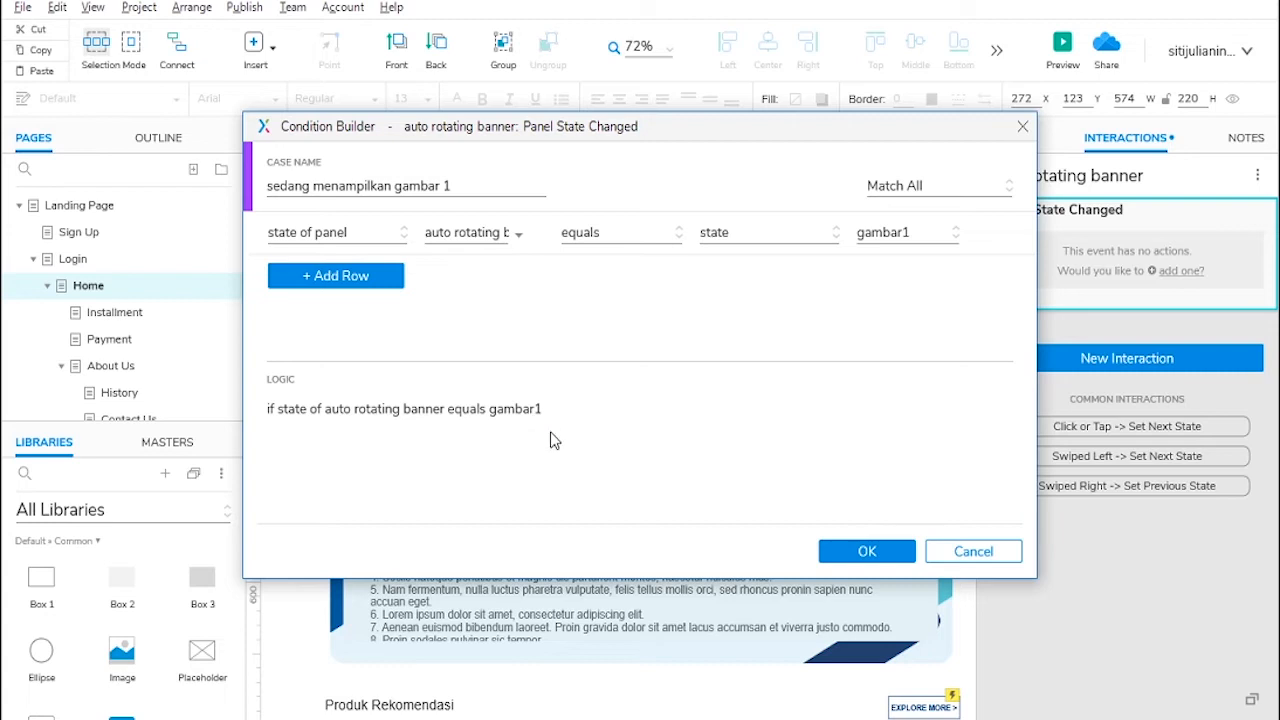
left_click(831, 551)
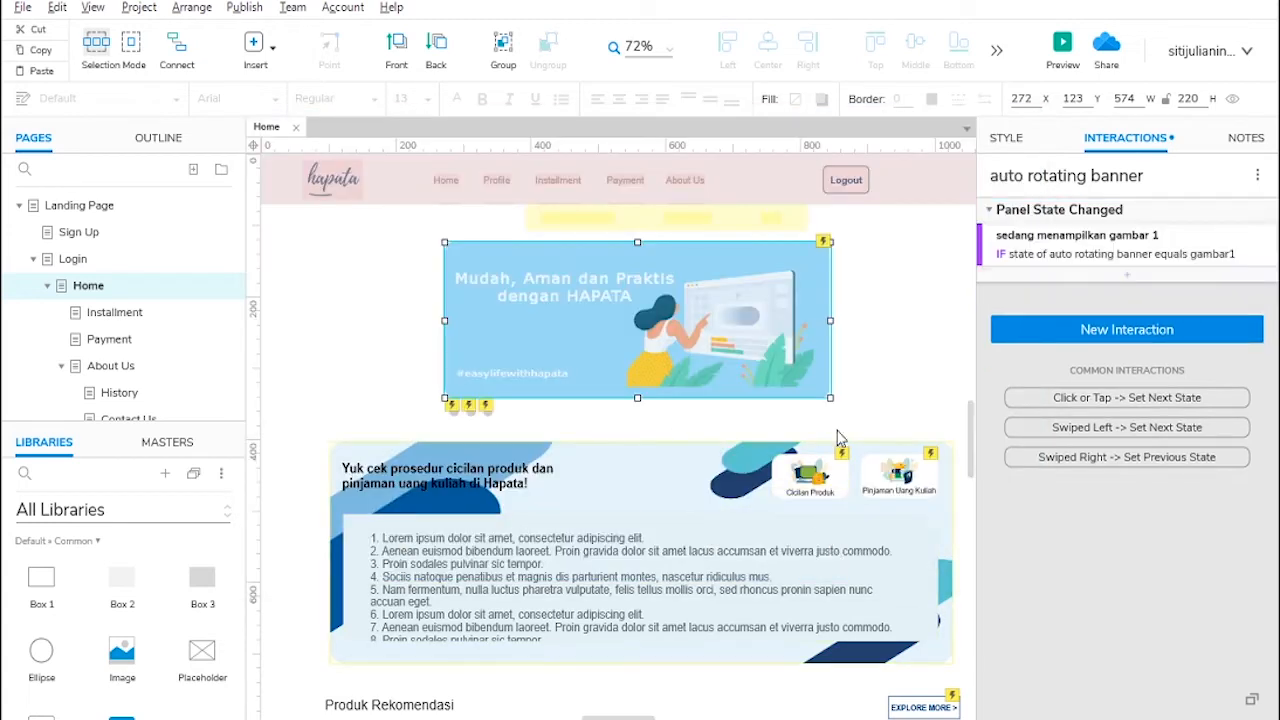
Step: Add a Set Selected/Checked action to the gambar 1 case that sets dot 1 to true
left_click(1127, 274)
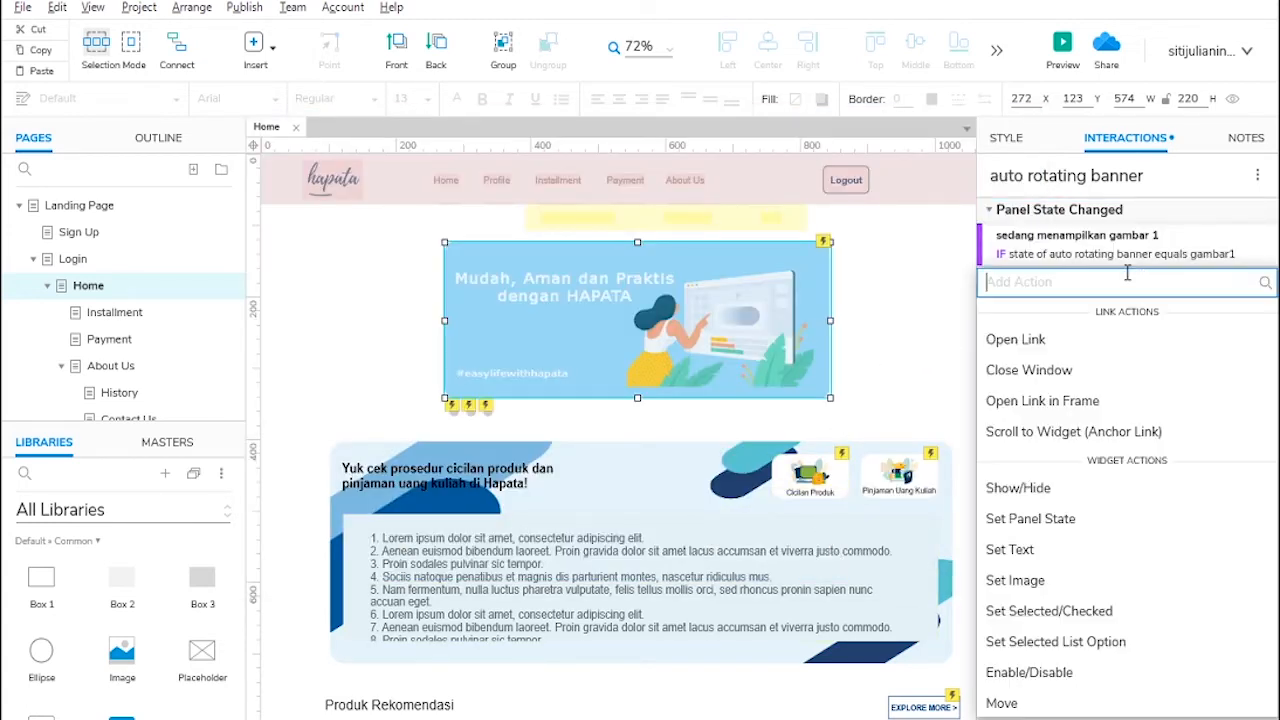
scroll(1122, 429, "down", 3)
scroll(1046, 429, "up", 2)
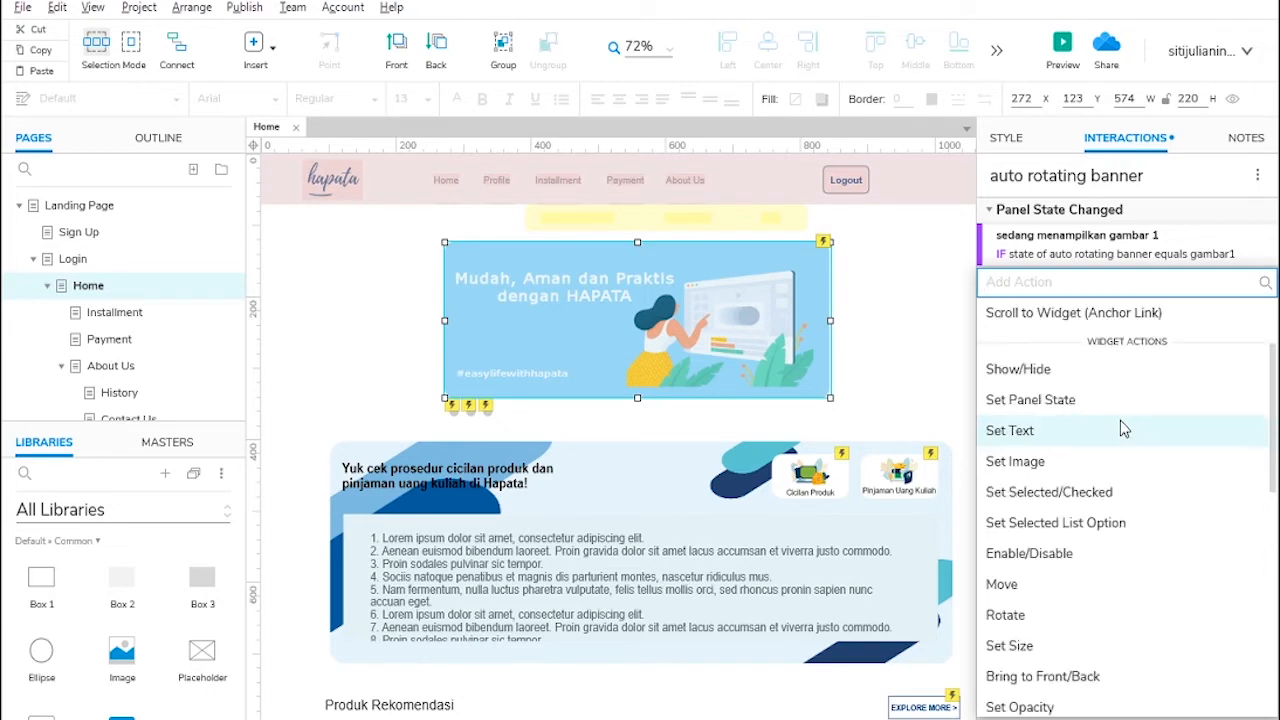
left_click(1055, 492)
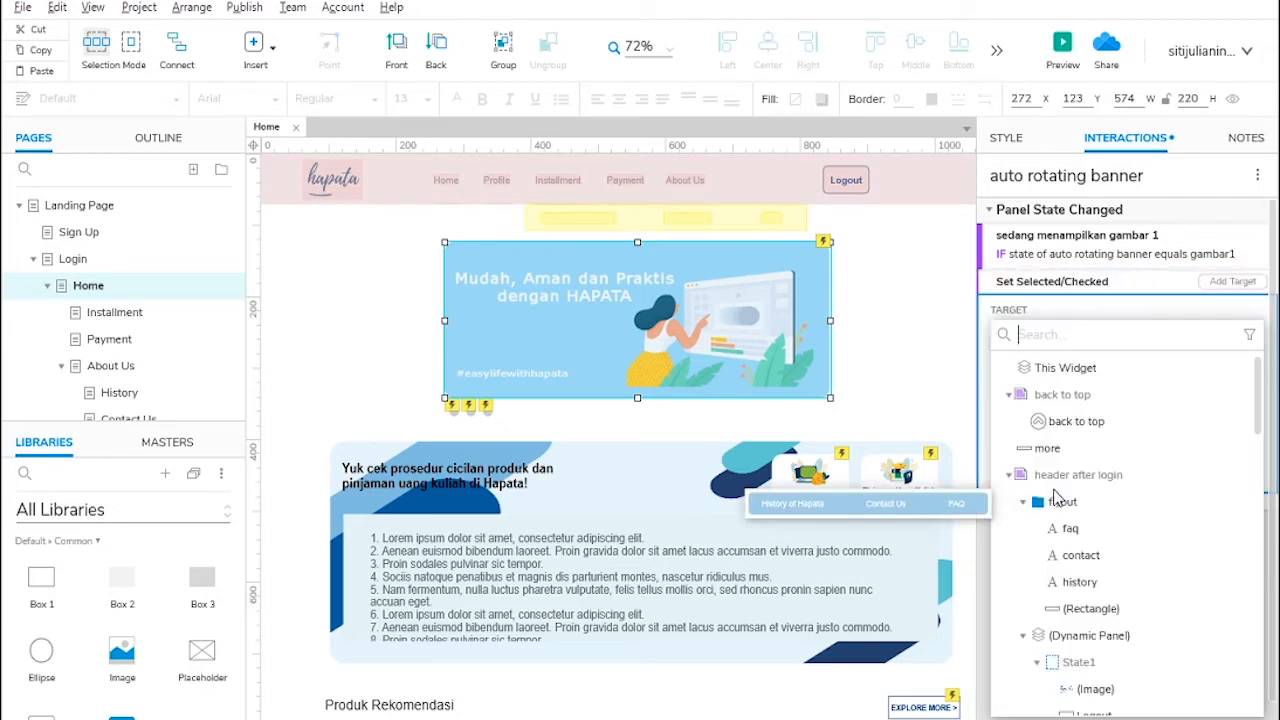
scroll(1110, 440, "down", 10)
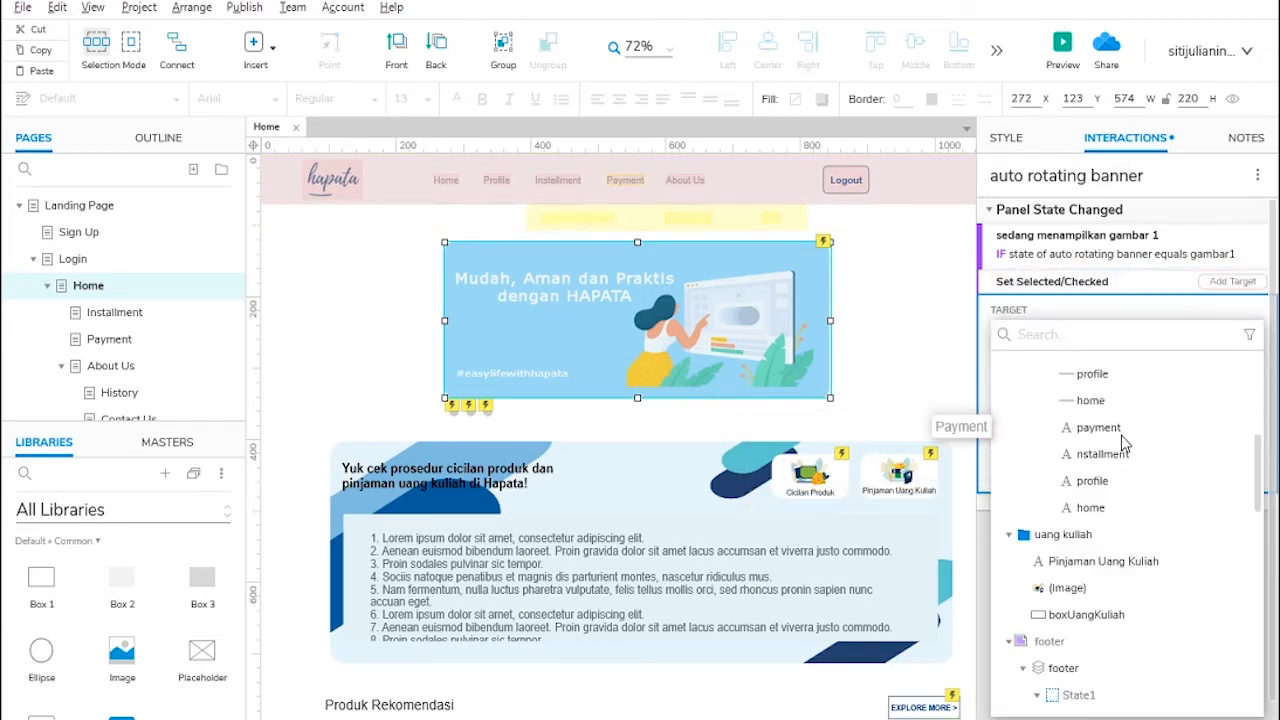
scroll(1121, 445, "down", 15)
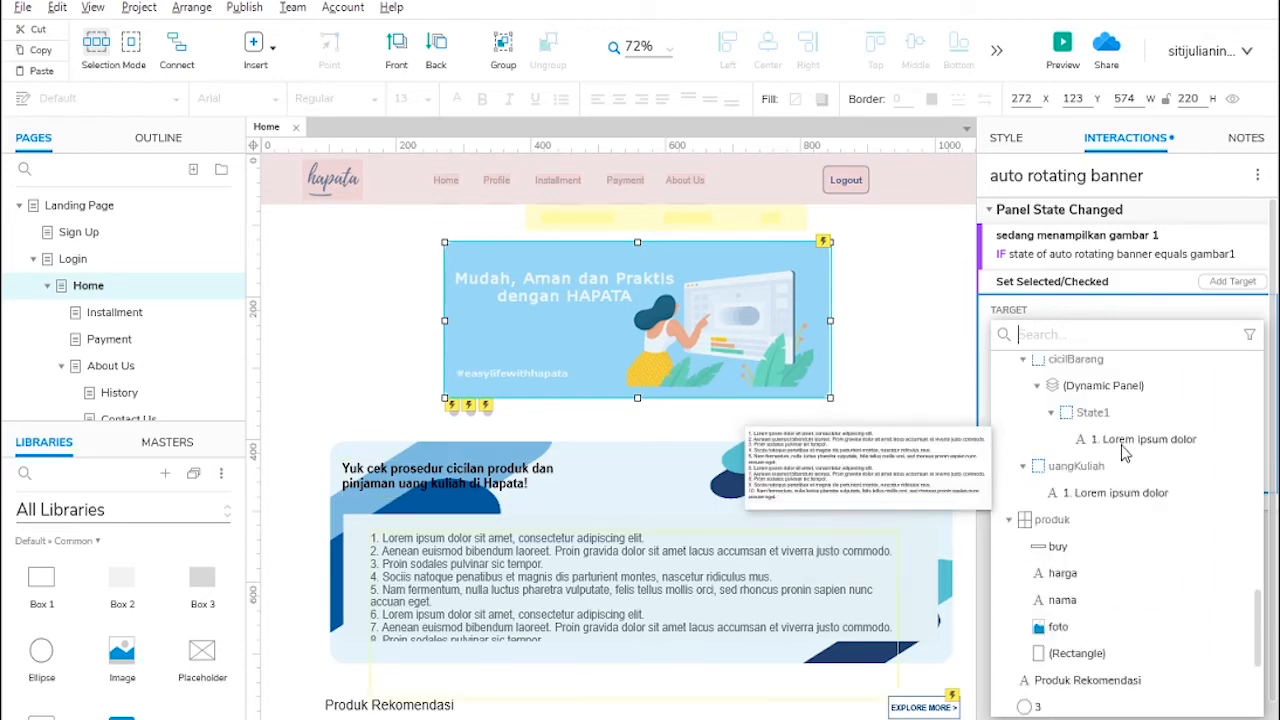
scroll(1121, 461, "up", 1)
left_click(1029, 602)
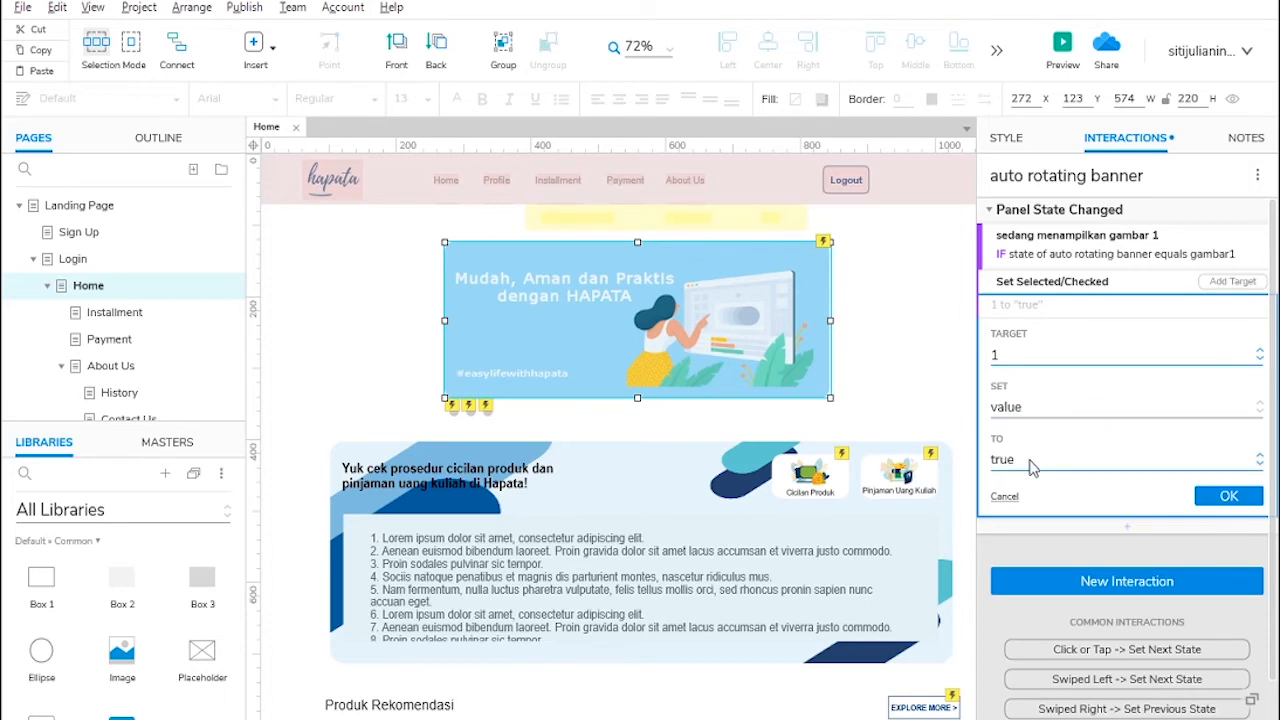
left_click(1210, 500)
Step: Add dot 2 as a further Set Selected/Checked target in the gambar 1 case, with its value set to false
mouse_move(1219, 289)
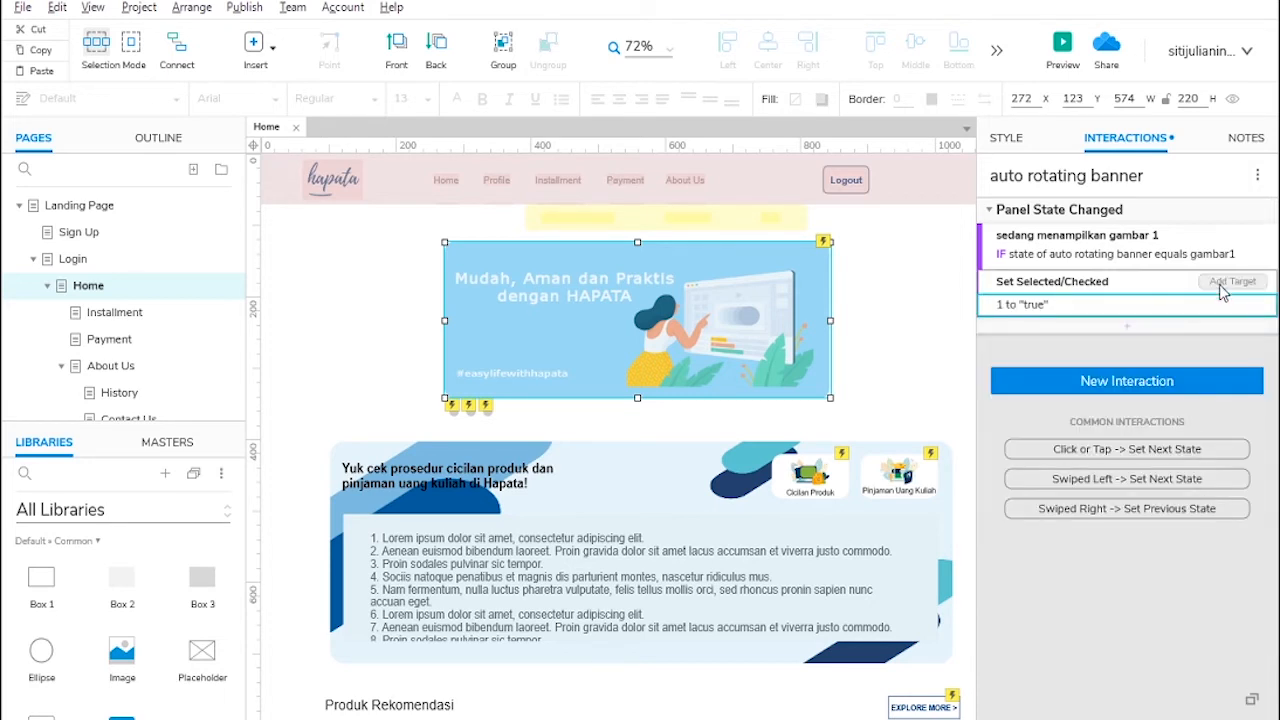
left_click(1222, 285)
scroll(1114, 495, "down", 10)
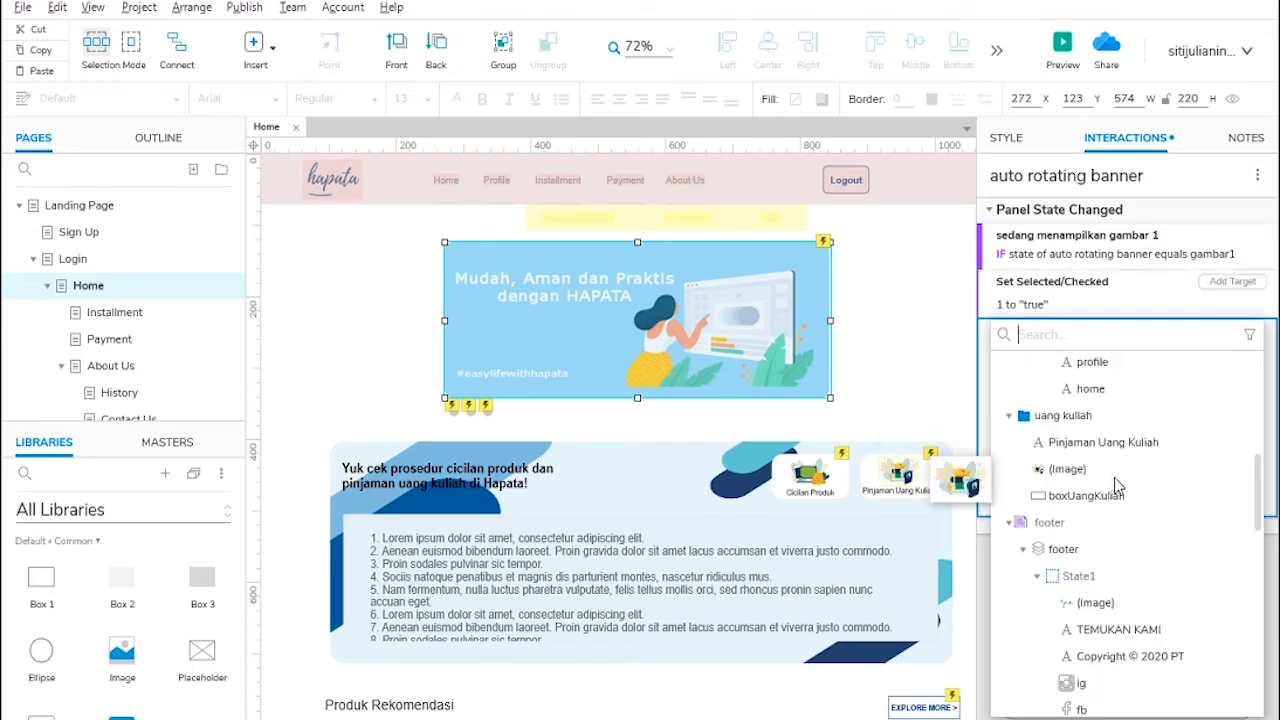
scroll(1114, 500, "down", 10)
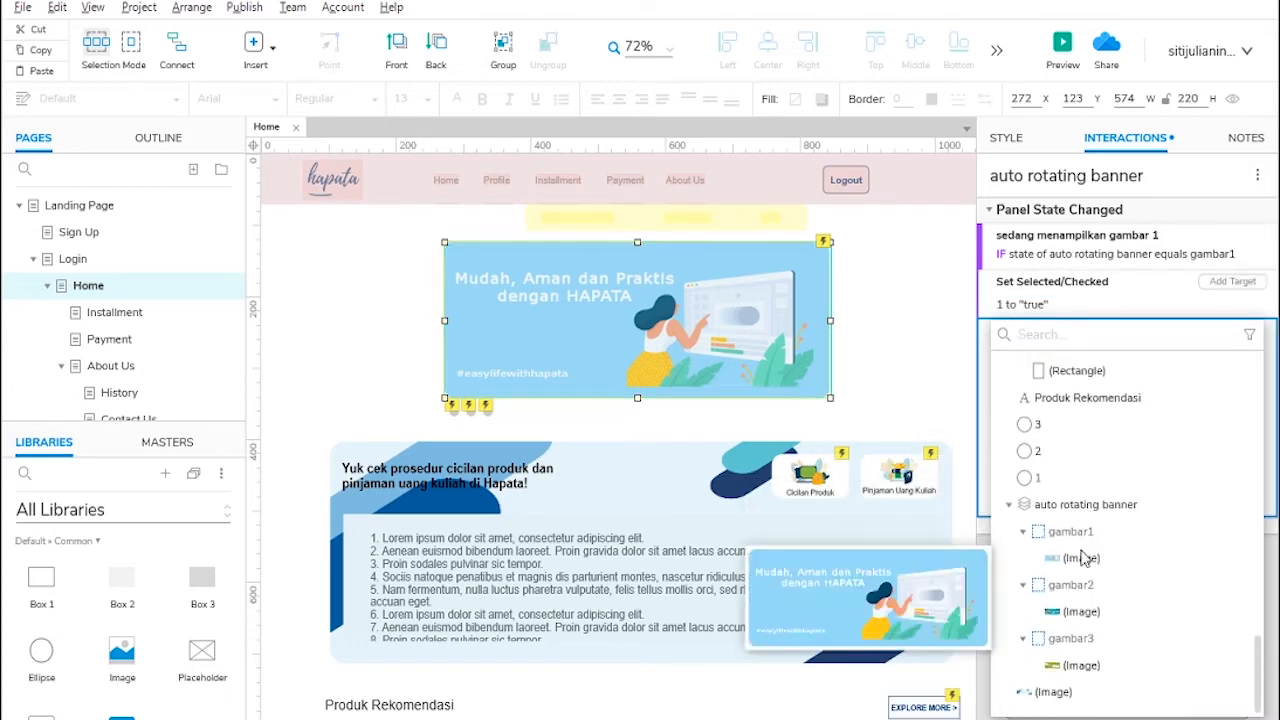
left_click(1043, 462)
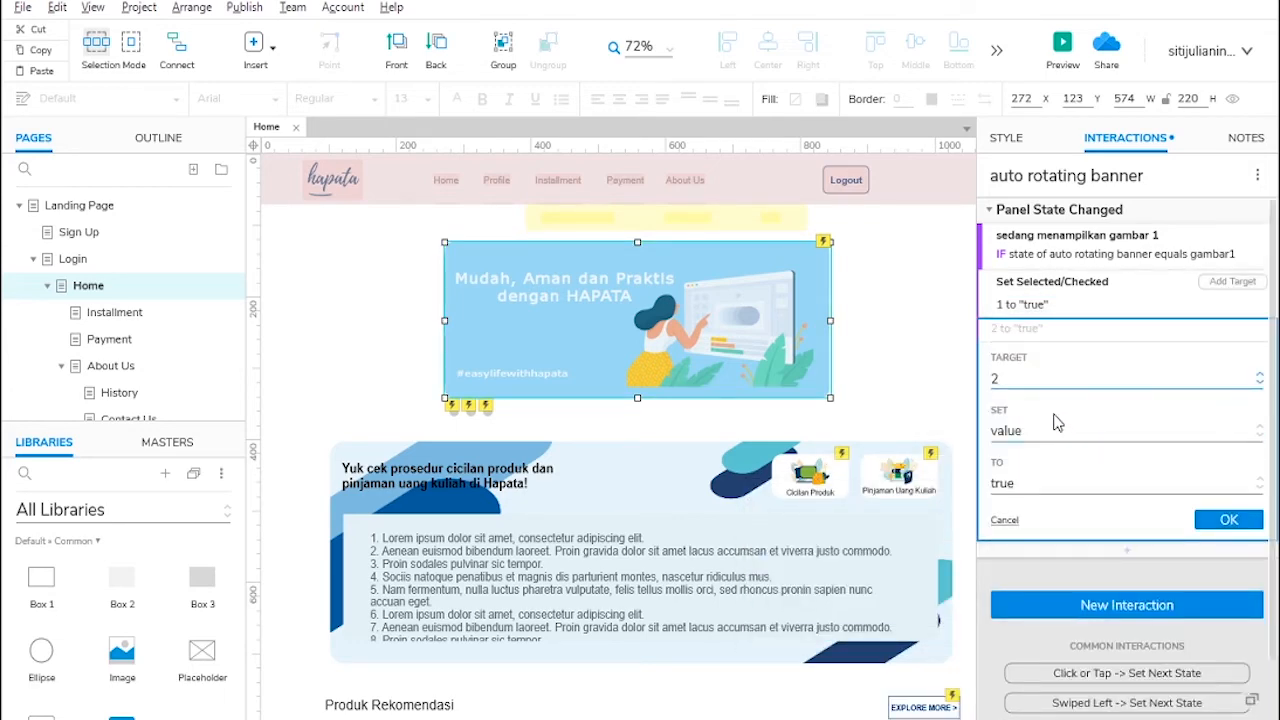
left_click(1040, 483)
left_click(1040, 548)
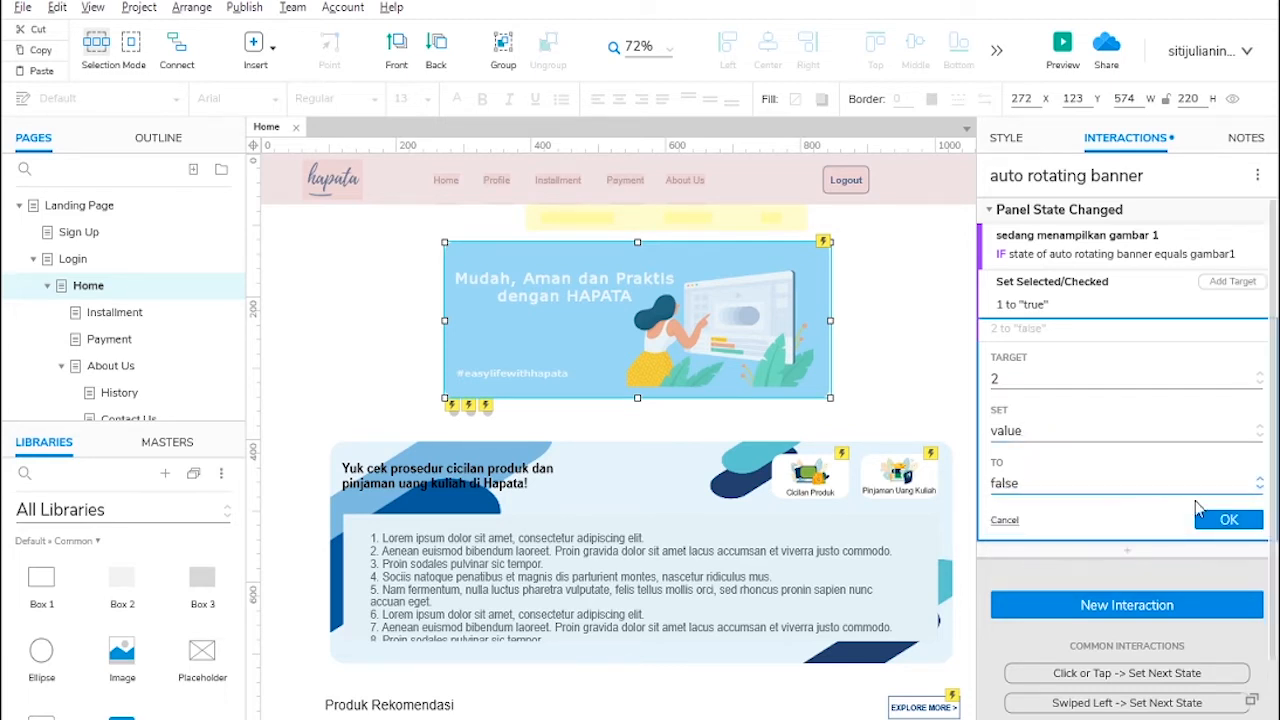
left_click(1214, 520)
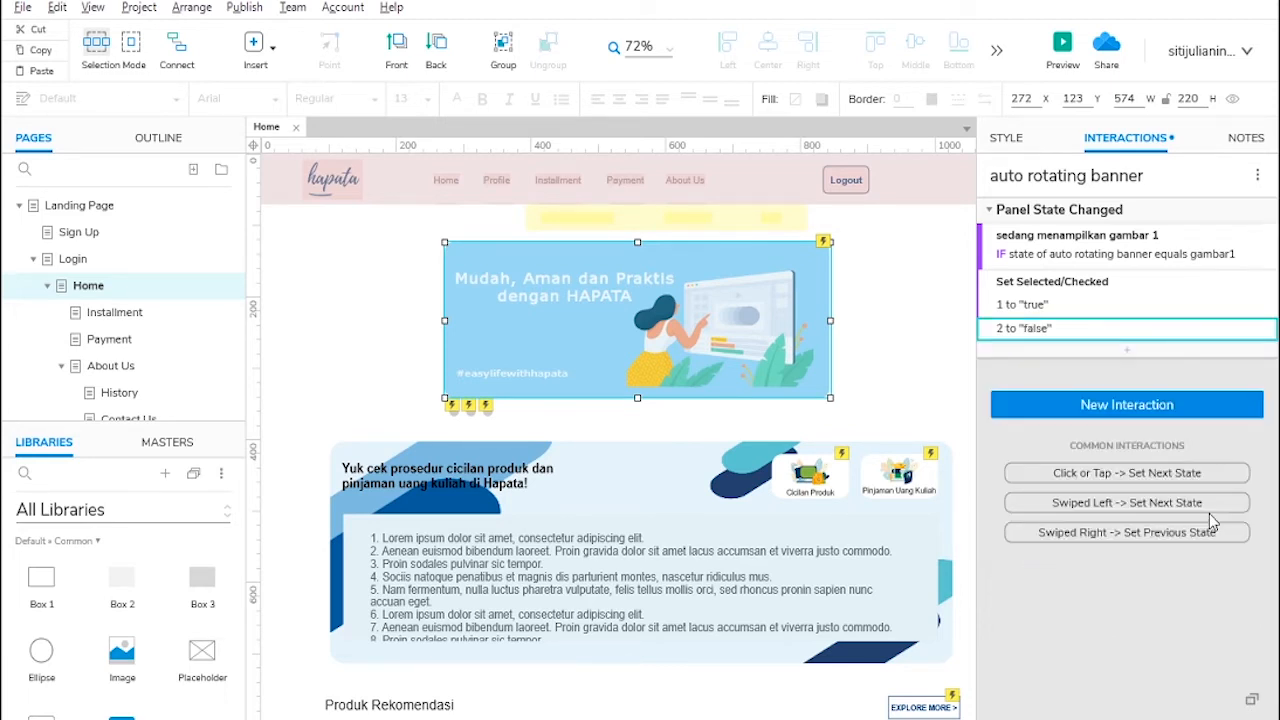
left_click(1128, 354)
scroll(1048, 482, "down", 8)
scroll(1050, 480, "up", 5)
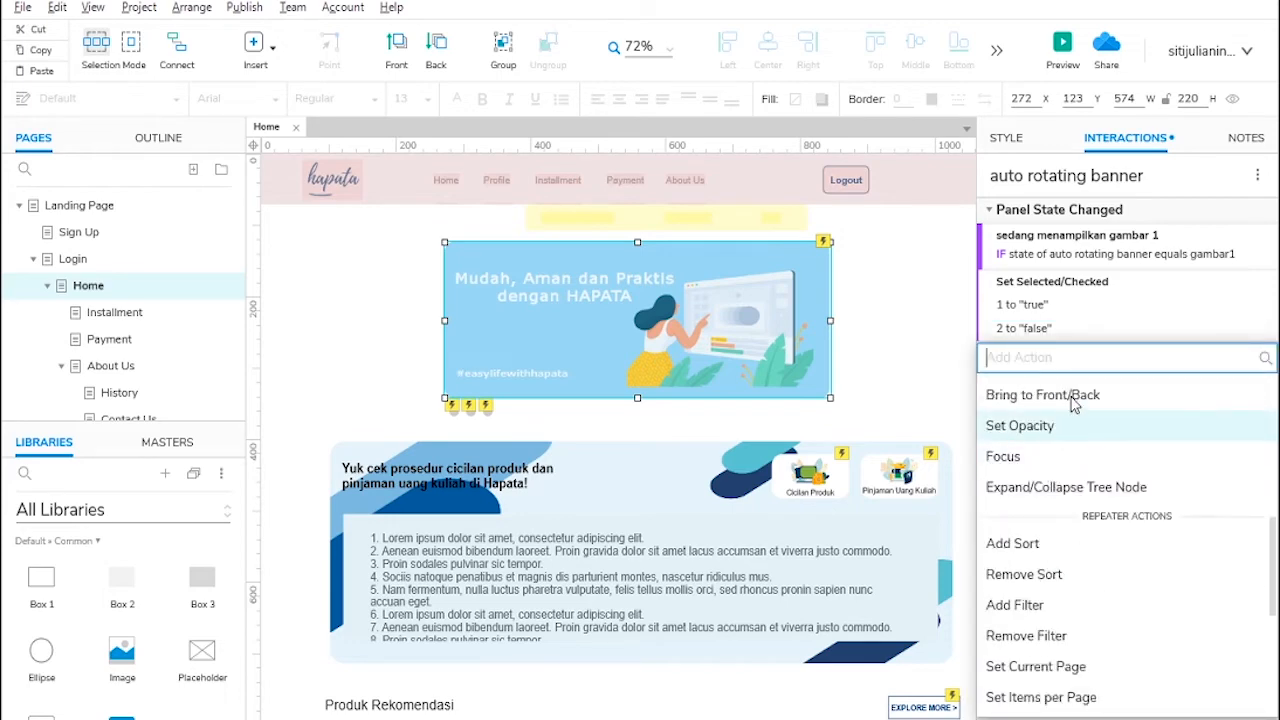
left_click(1105, 285)
Step: Add dot 3 as a further Set Selected/Checked target in the gambar 1 case, with its value set to false
left_click(1222, 284)
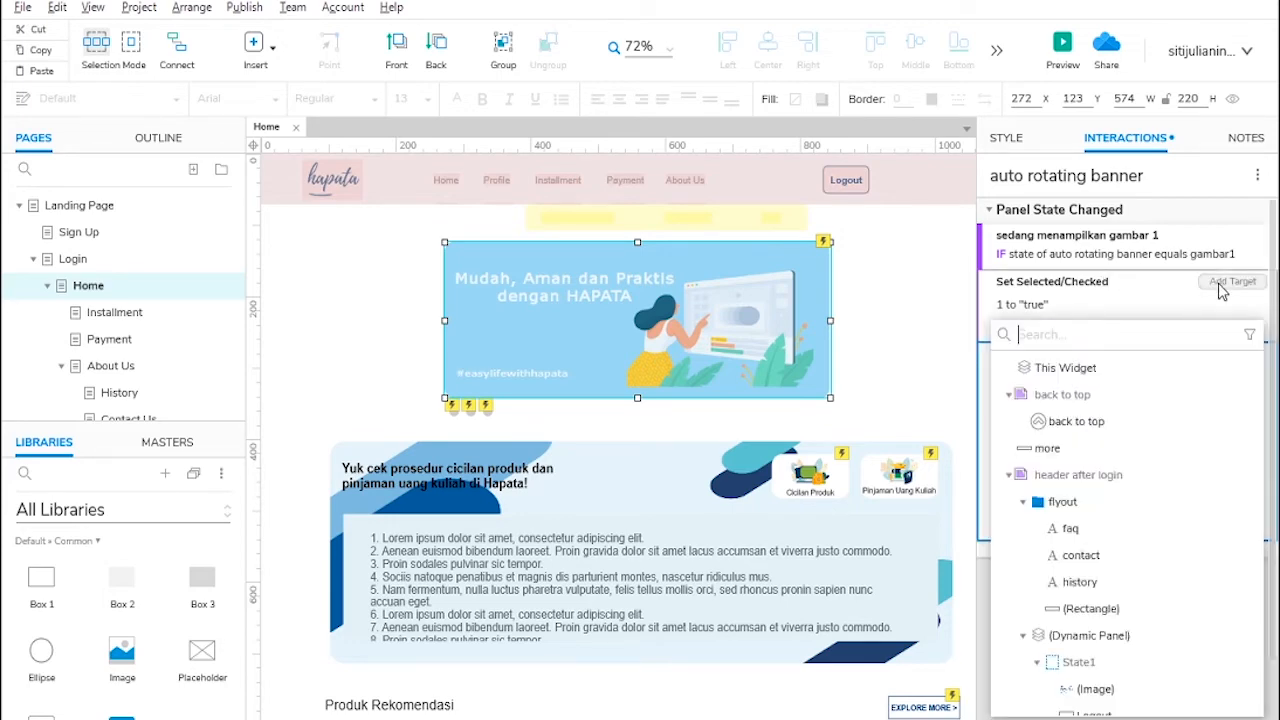
scroll(1100, 468, "down", 6)
scroll(1100, 468, "down", 6)
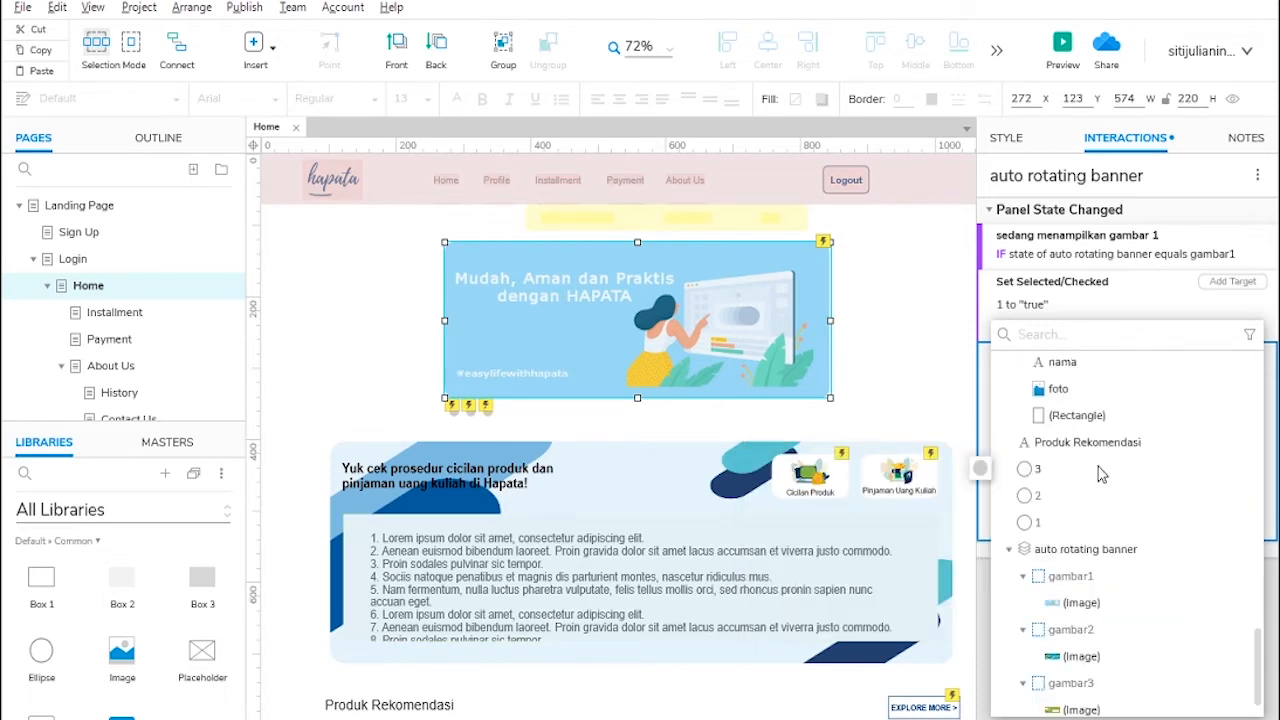
left_click(1040, 435)
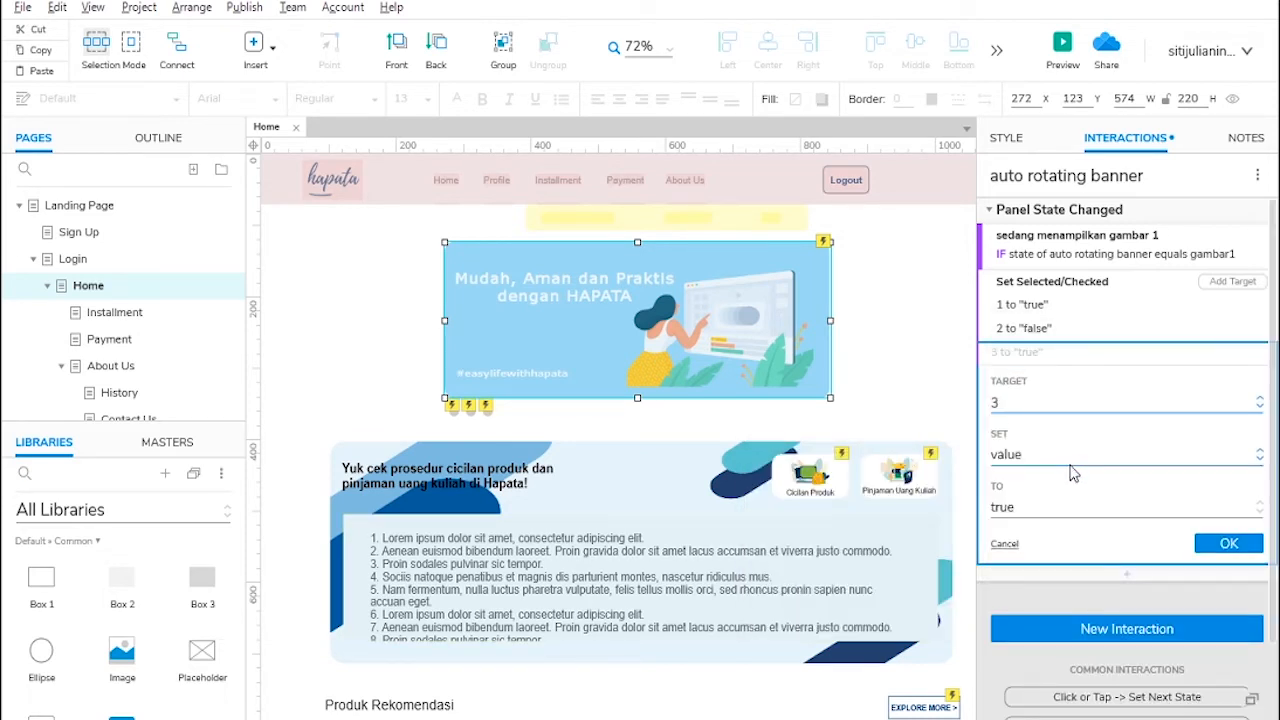
left_click(1016, 508)
left_click(1032, 564)
left_click(1229, 543)
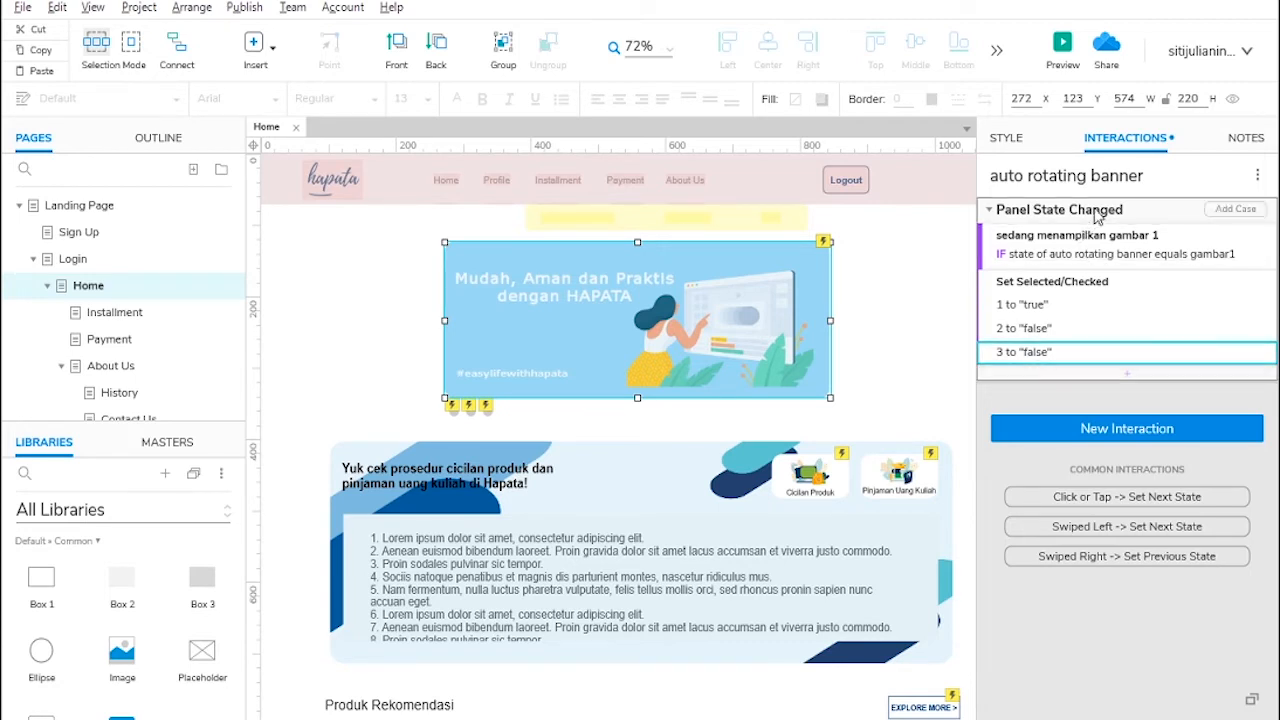
Step: Add the case "sedang menampilkan gambar 2" to Panel State Changed, conditioned on the state of panel auto rotating banner equalling gambar2
left_click(1220, 212)
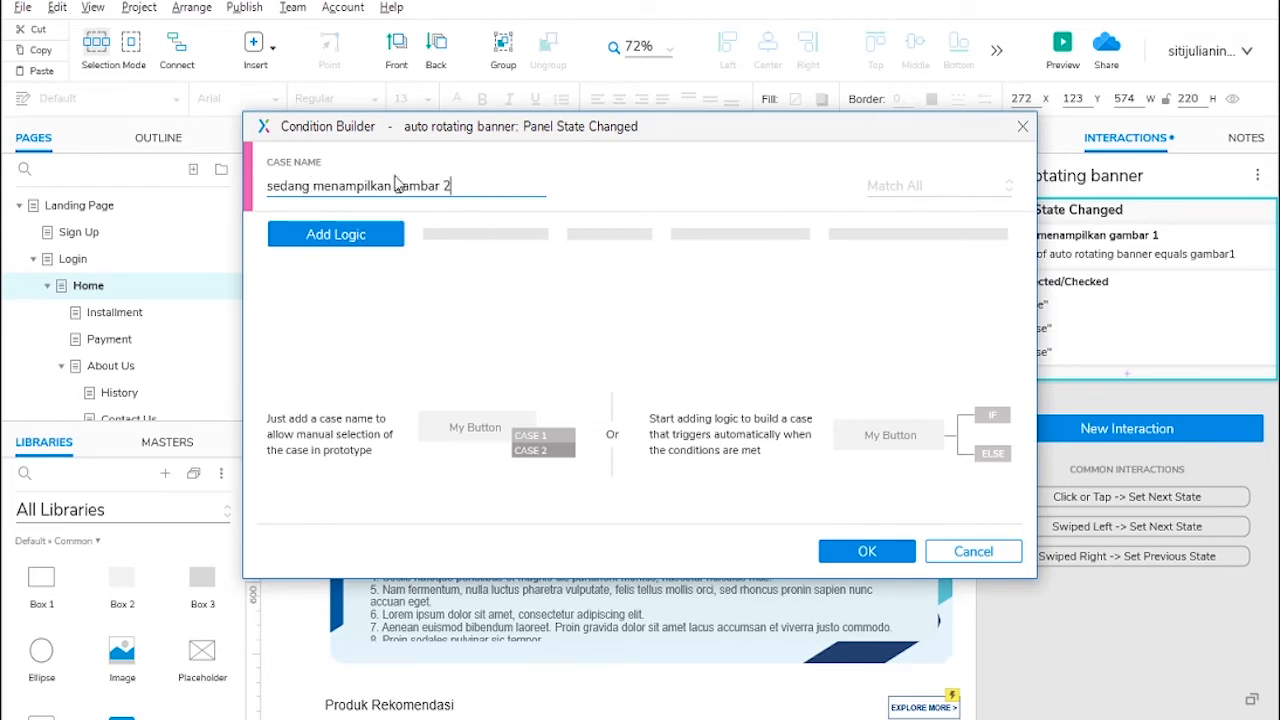
left_click(337, 236)
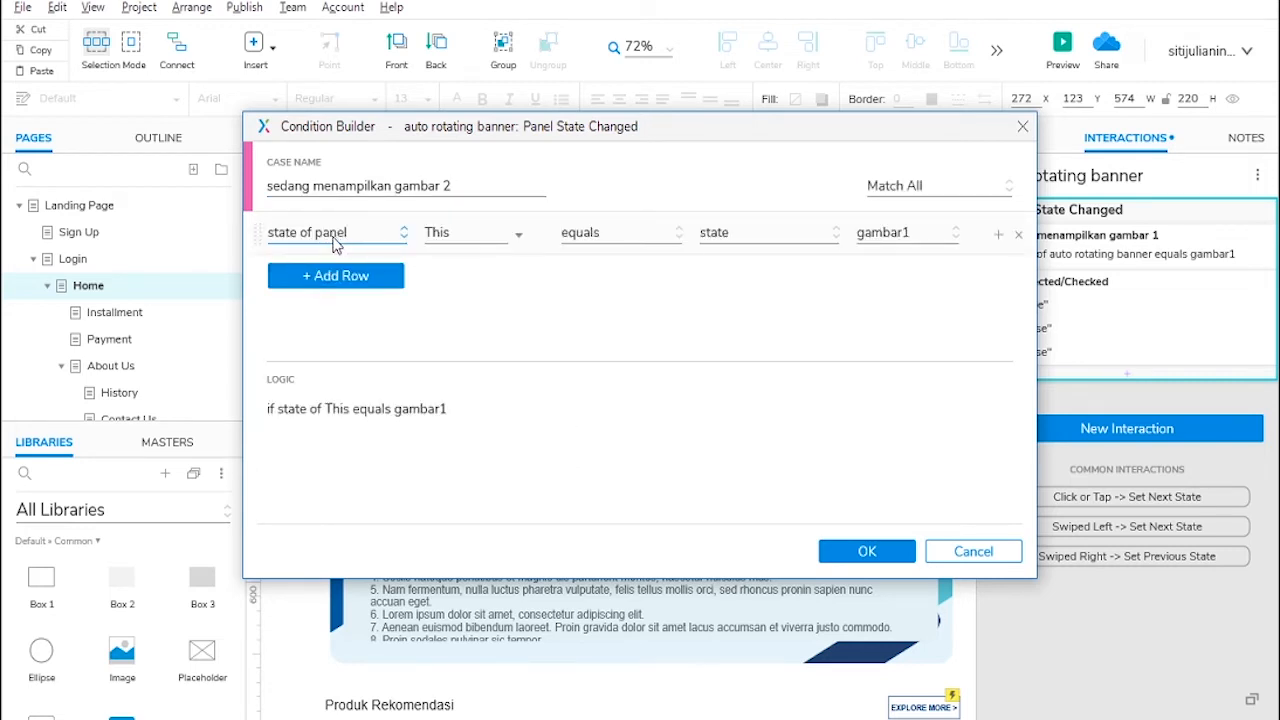
left_click(440, 234)
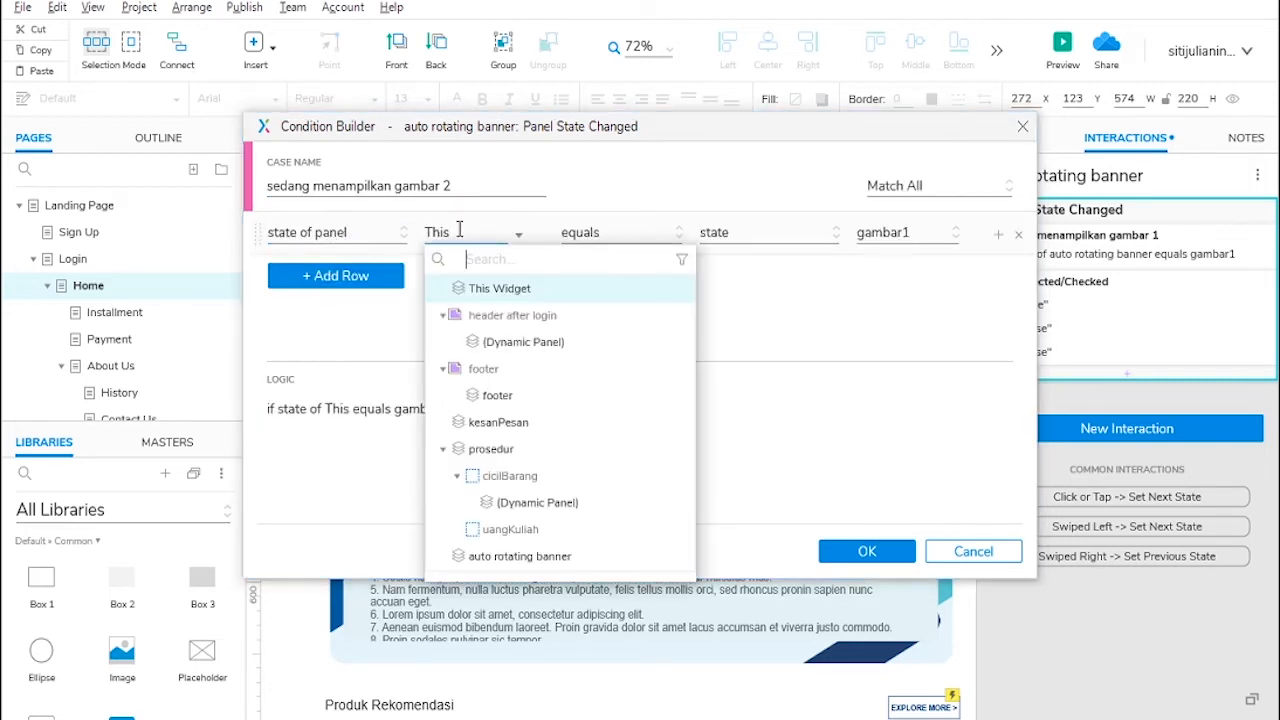
left_click(510, 556)
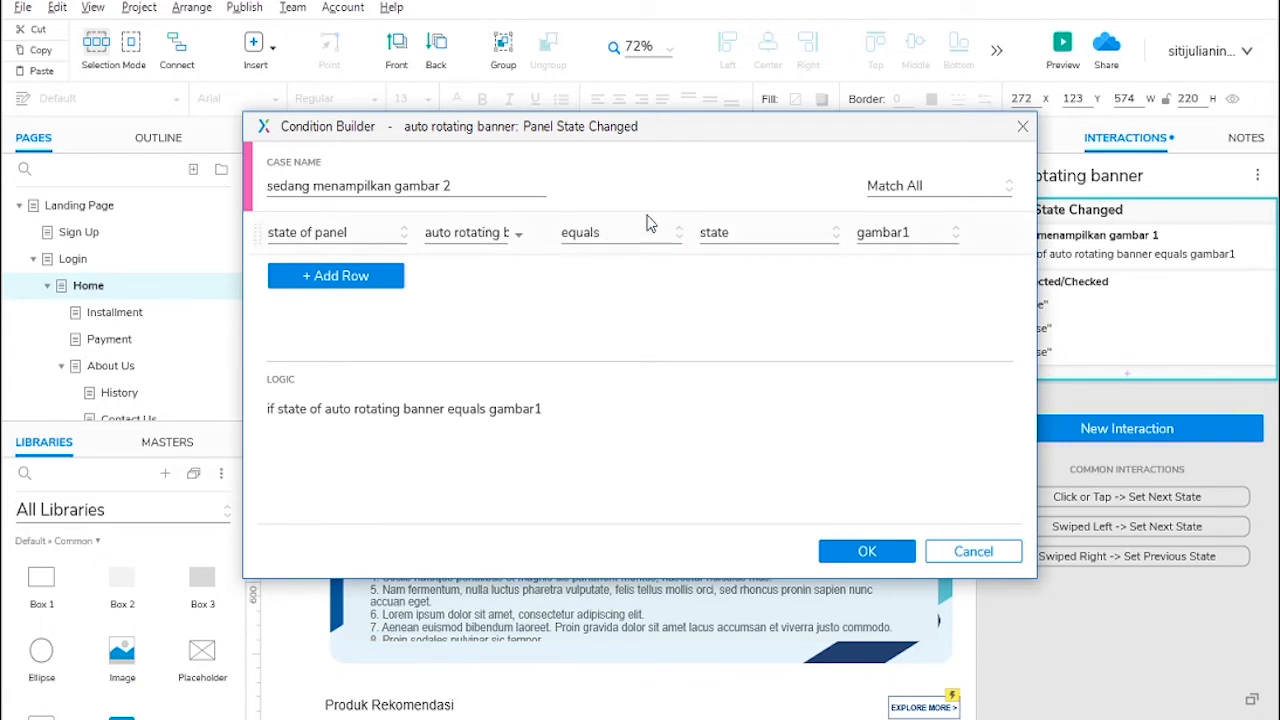
left_click(880, 245)
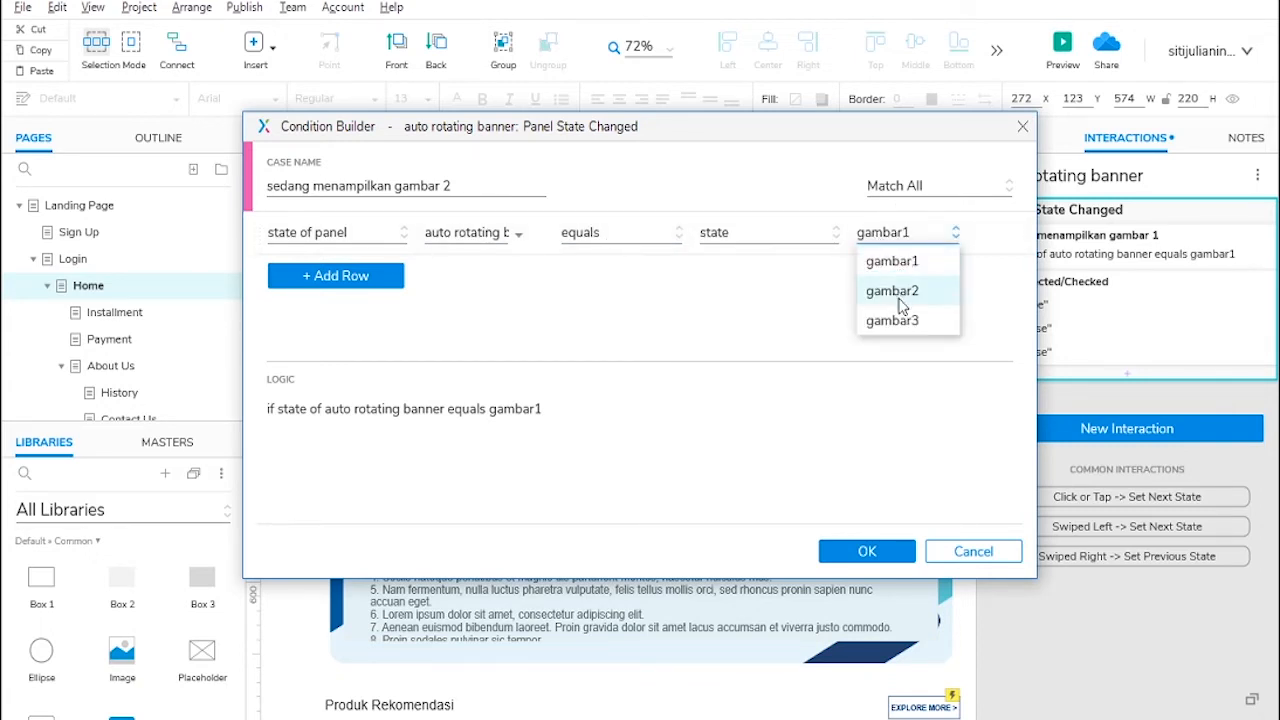
left_click(898, 289)
left_click(870, 550)
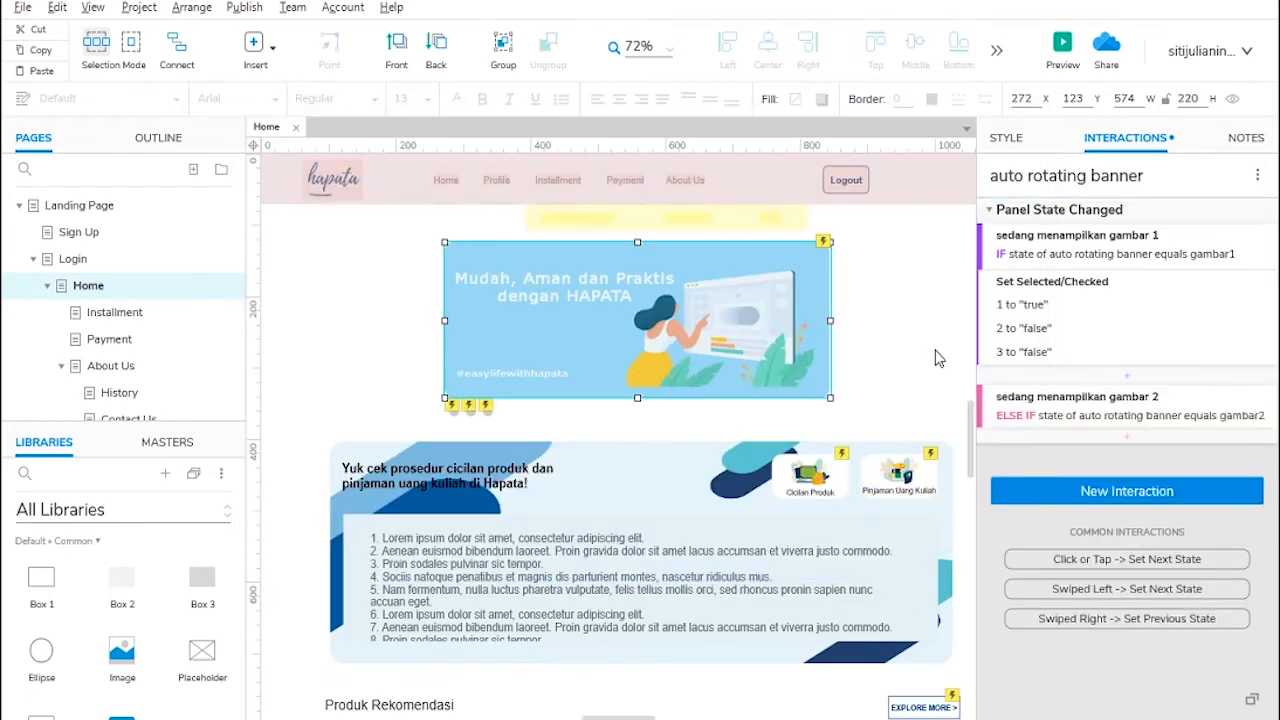
Step: Add a Set Selected/Checked action to the gambar 2 case that sets dot 2 to true
left_click(1120, 437)
scroll(1136, 503, "down", 3)
scroll(1000, 545, "up", 6)
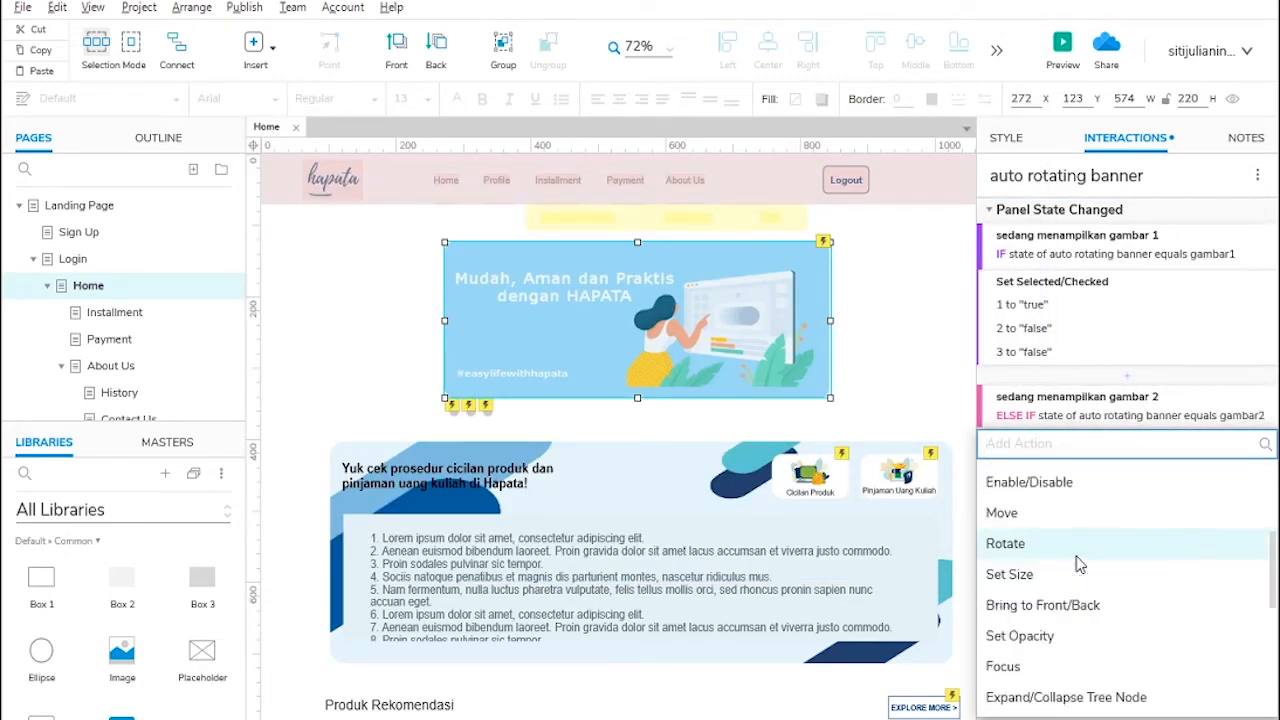
left_click(1068, 660)
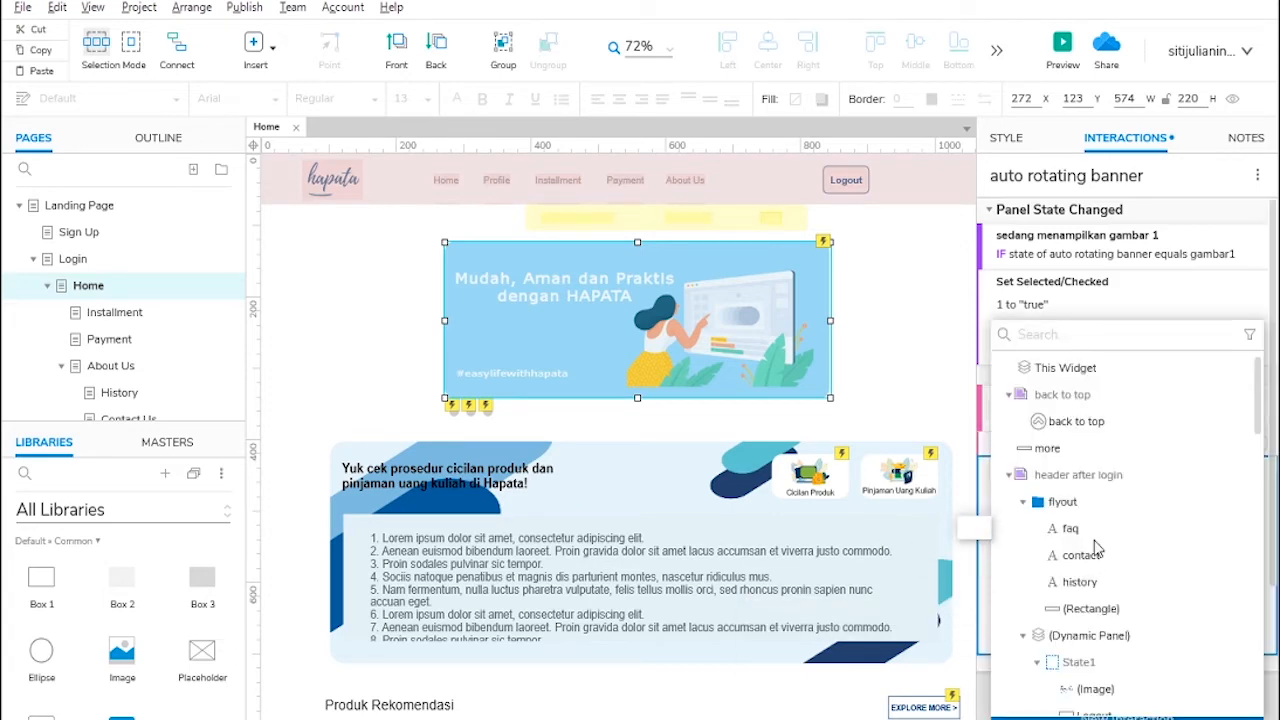
scroll(1080, 505, "down", 3)
scroll(1080, 505, "down", 10)
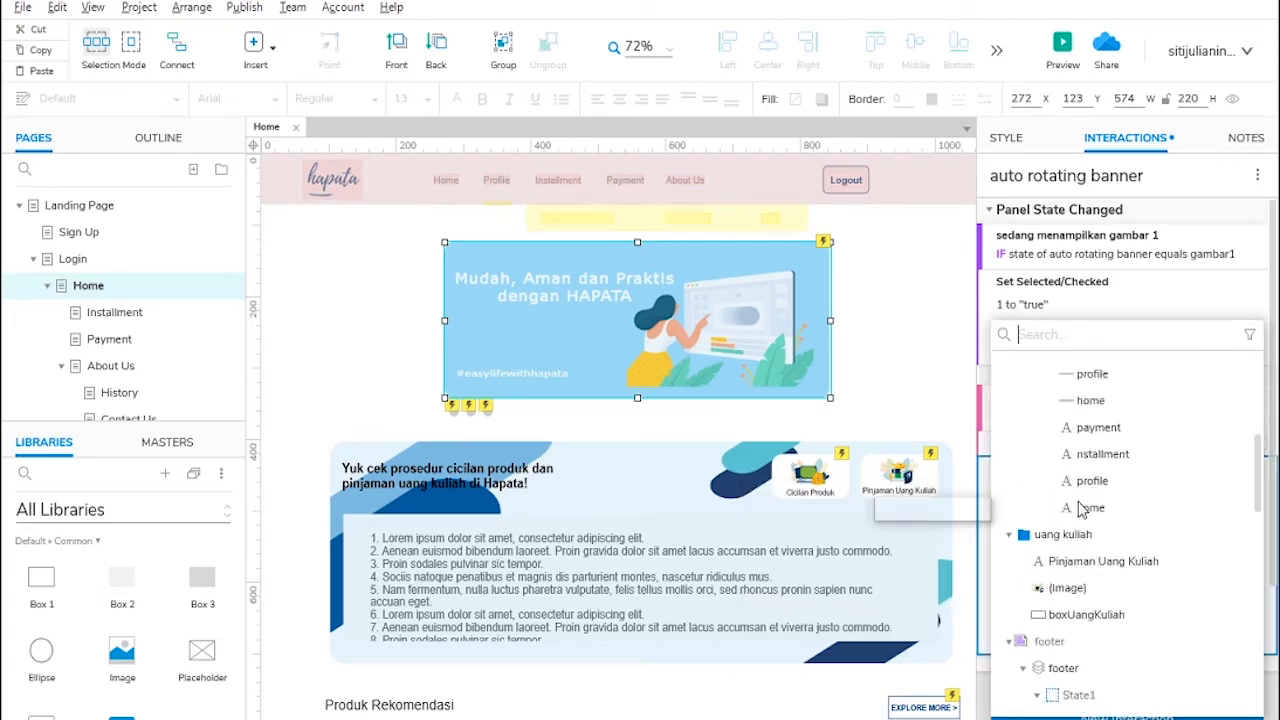
scroll(1080, 505, "down", 10)
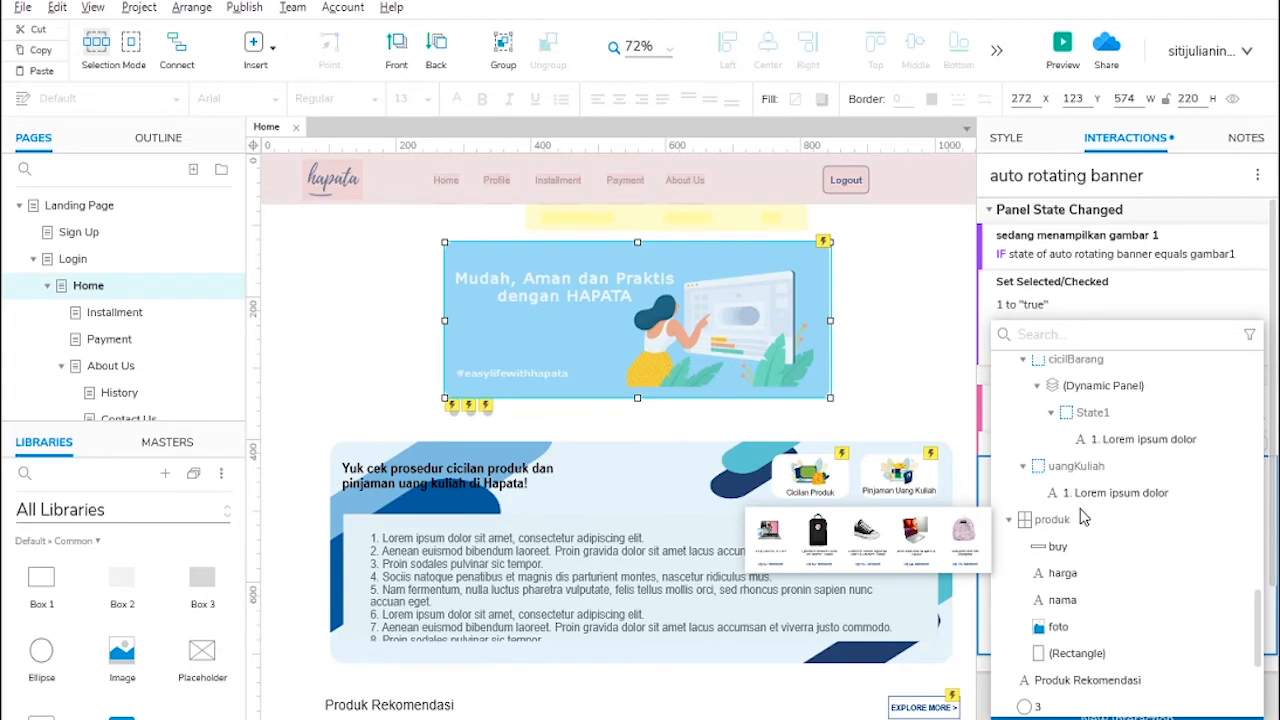
left_click(1045, 452)
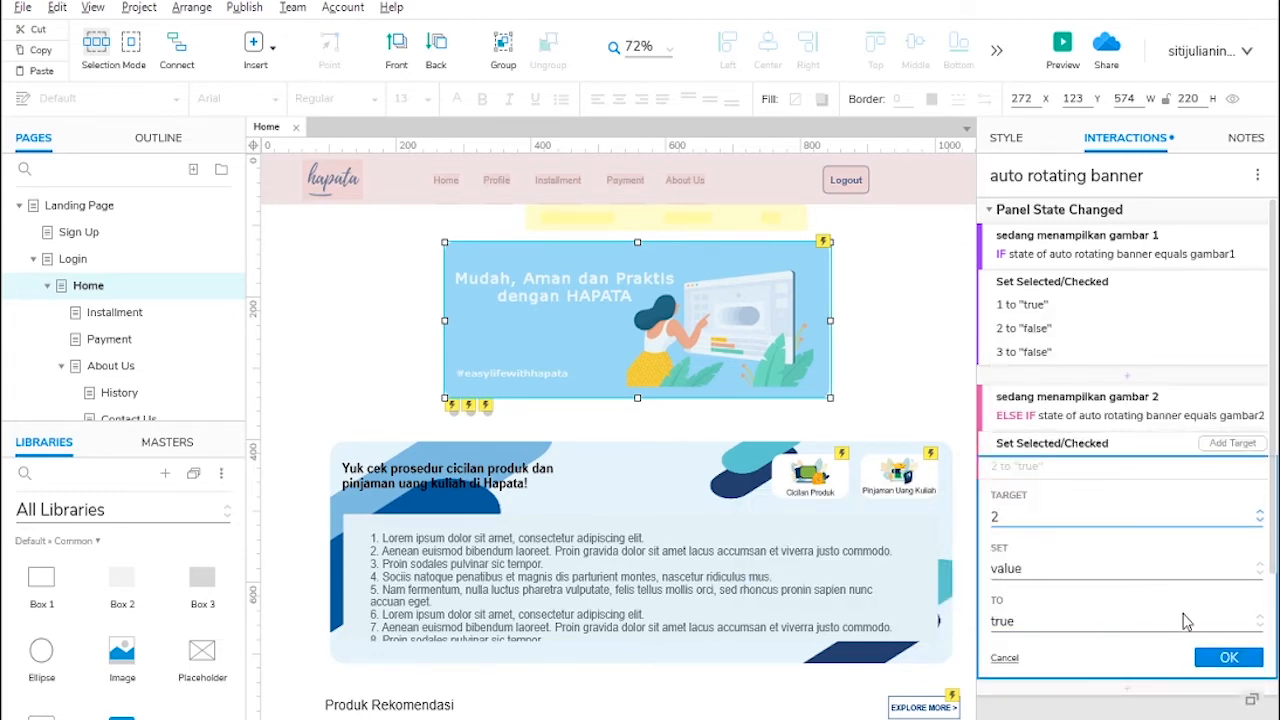
left_click(1212, 658)
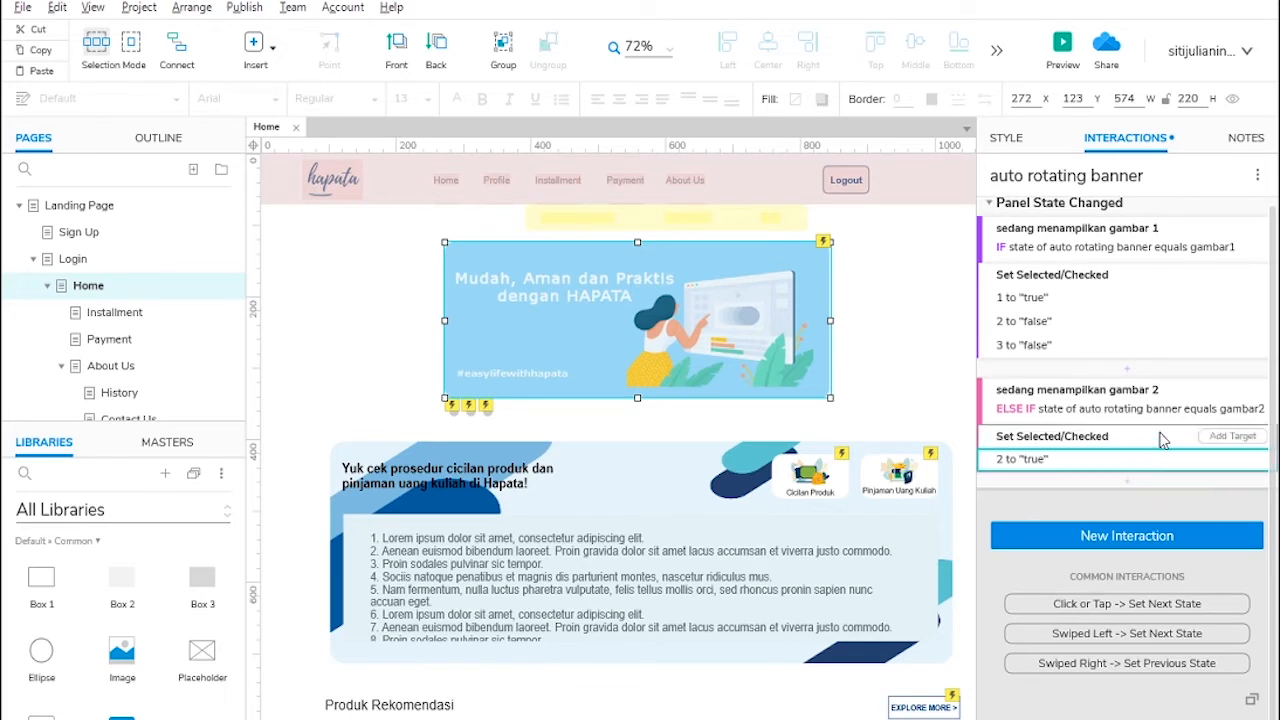
Step: Add dot 1 as a further Set Selected/Checked target in the gambar 2 case, with its value set to false
left_click(1213, 444)
scroll(1095, 535, "down", 2)
scroll(1095, 535, "down", 10)
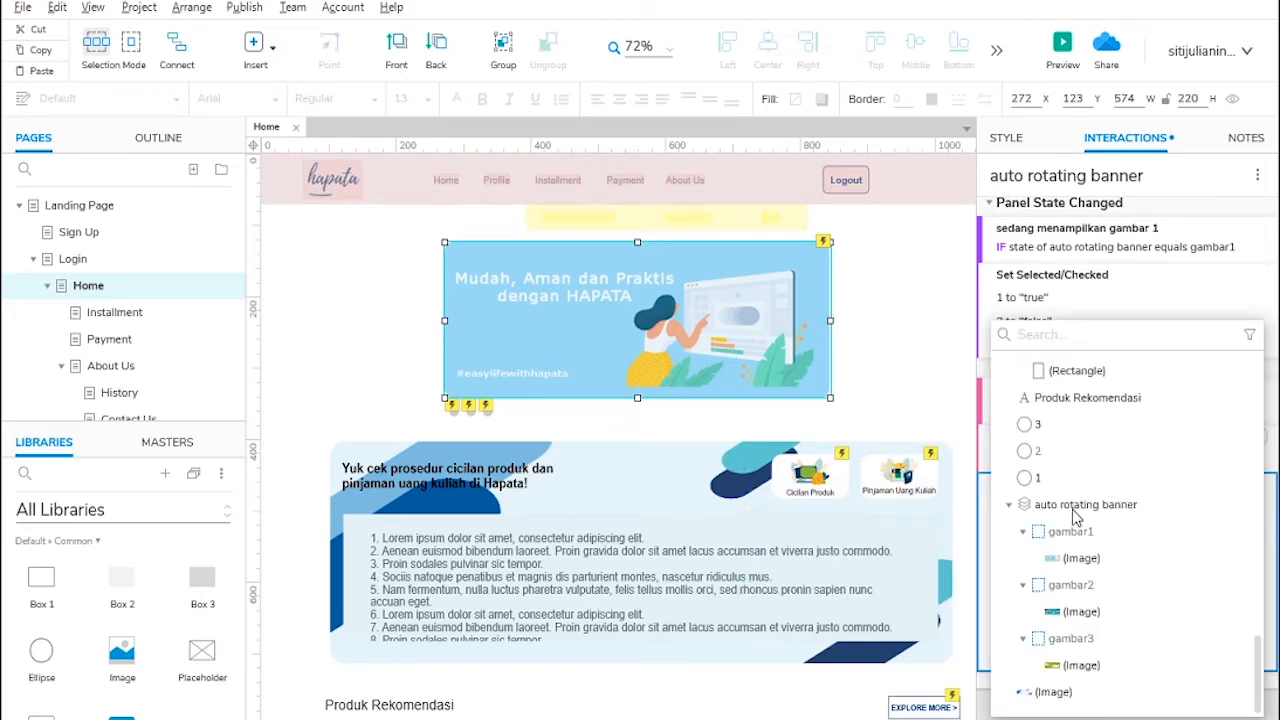
left_click(1055, 480)
left_click(1060, 645)
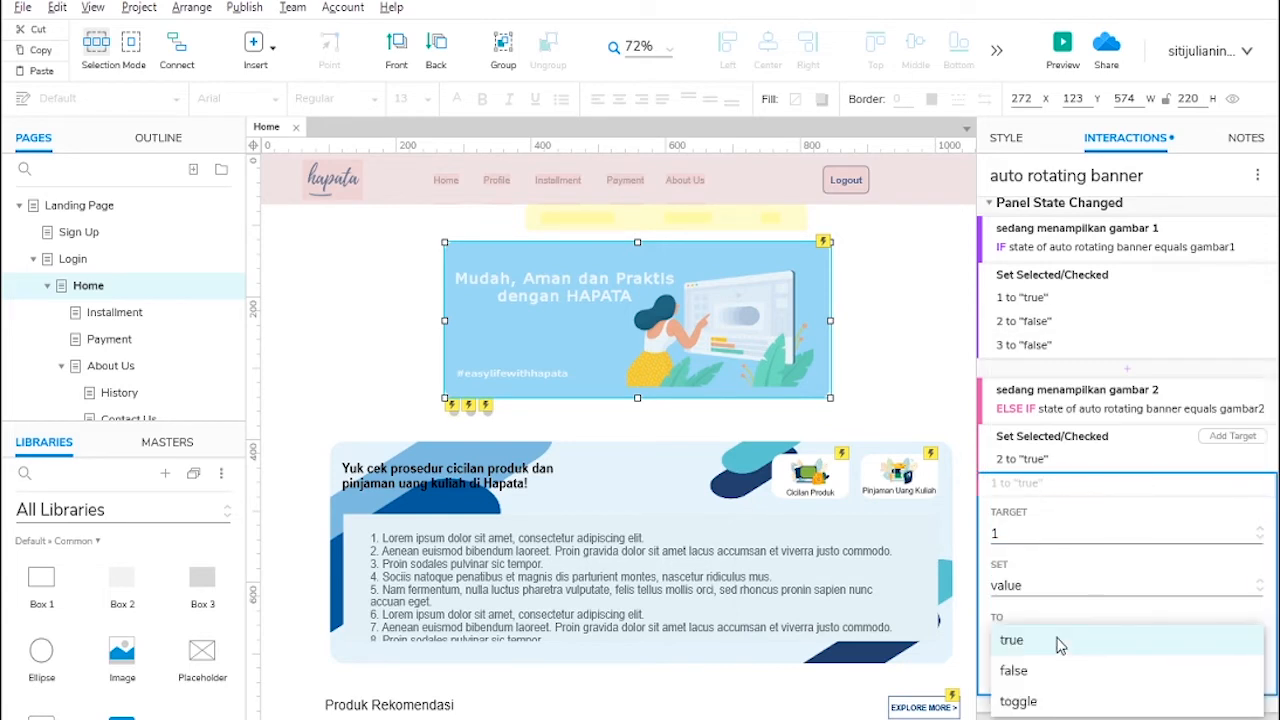
left_click(1030, 671)
left_click(1222, 677)
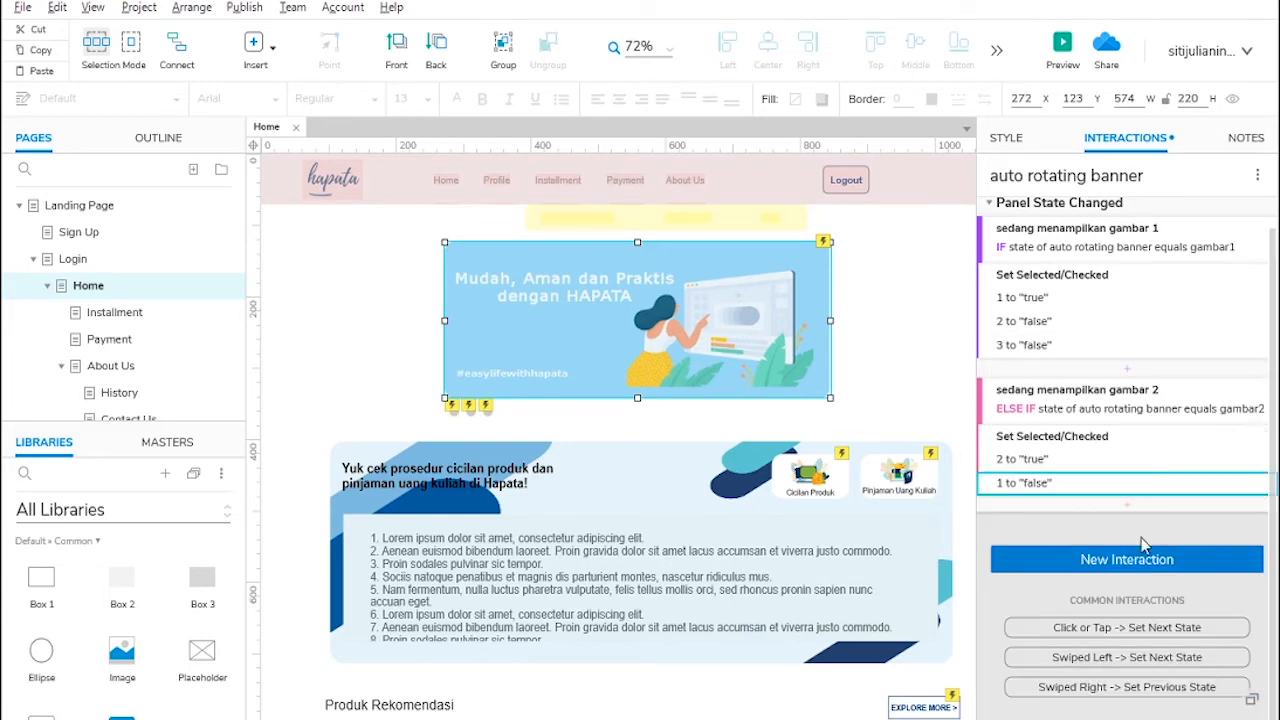
Step: Add dot 3 as a further Set Selected/Checked target in the gambar 2 case, with its value set to false
left_click(1125, 504)
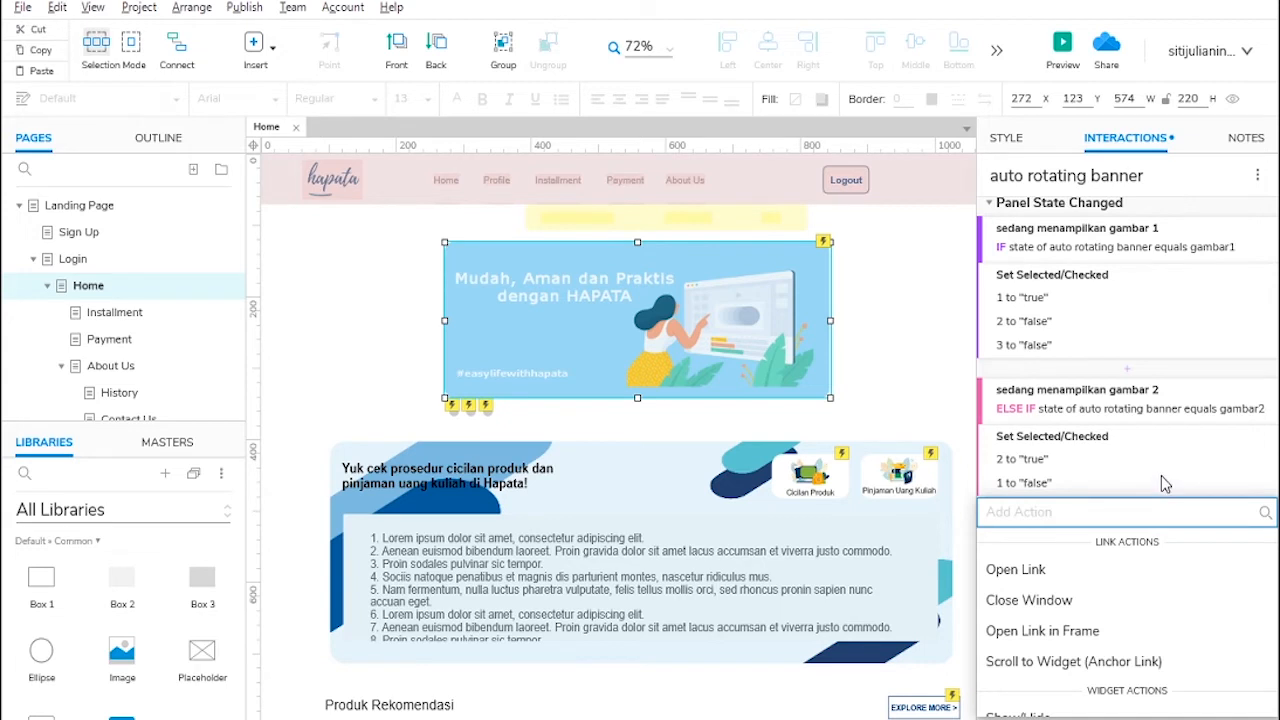
left_click(1155, 440)
left_click(1250, 438)
scroll(1070, 500, "down", 10)
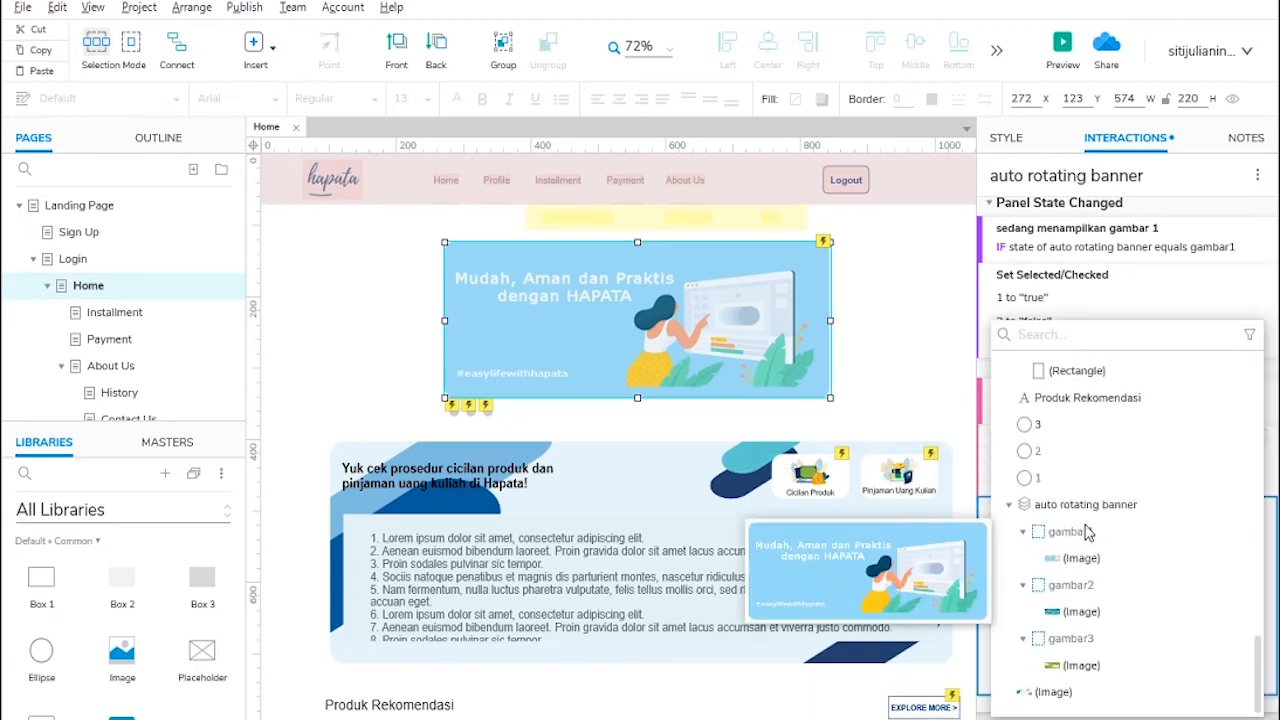
left_click(1035, 424)
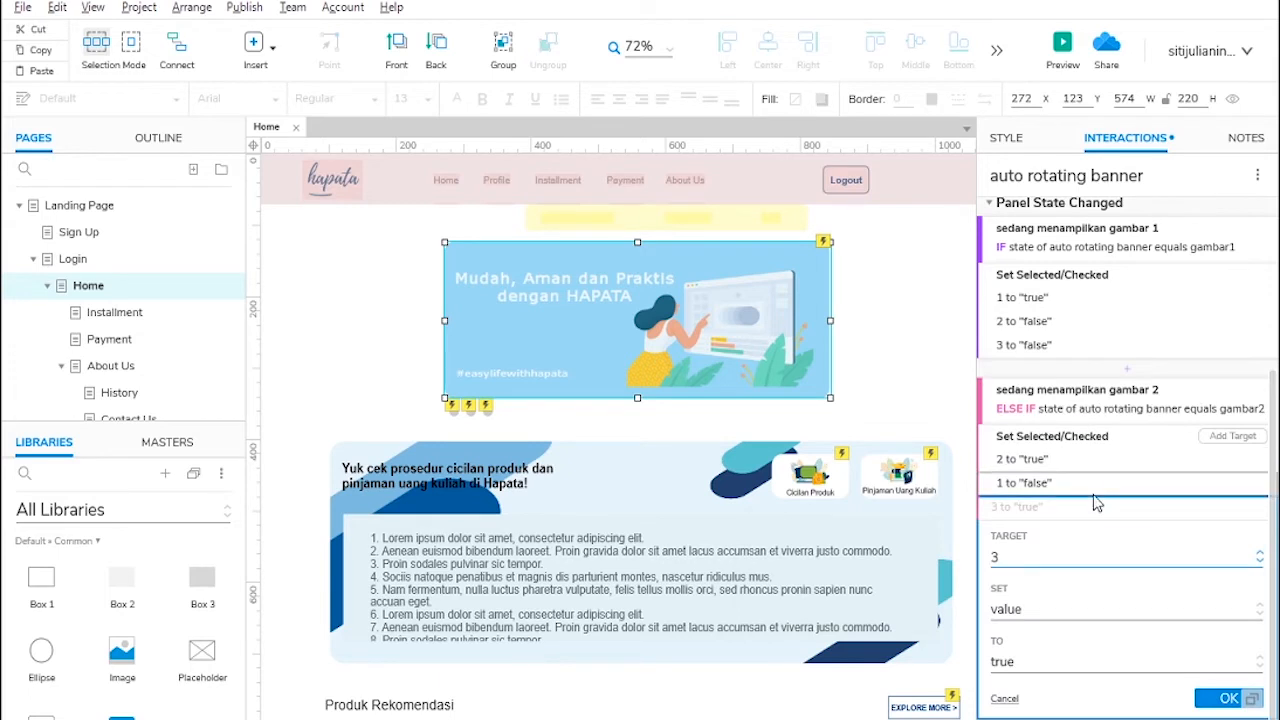
left_click(1074, 664)
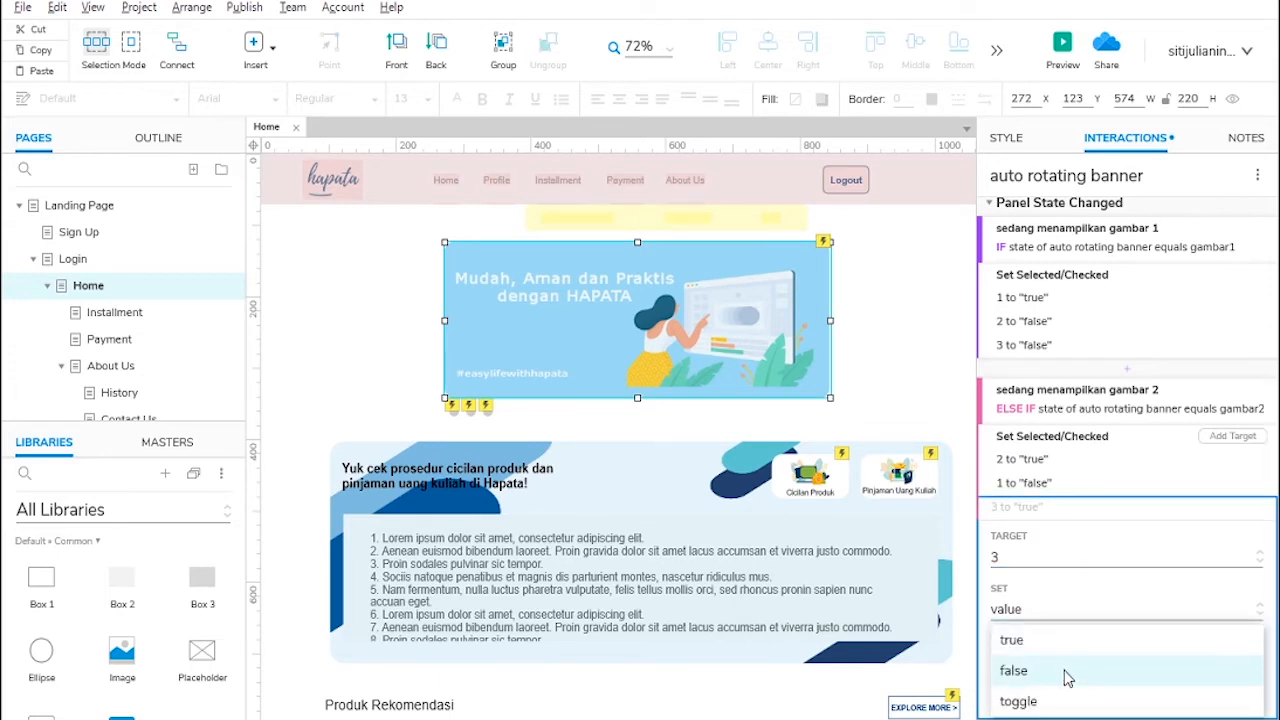
left_click(1066, 671)
left_click(1225, 702)
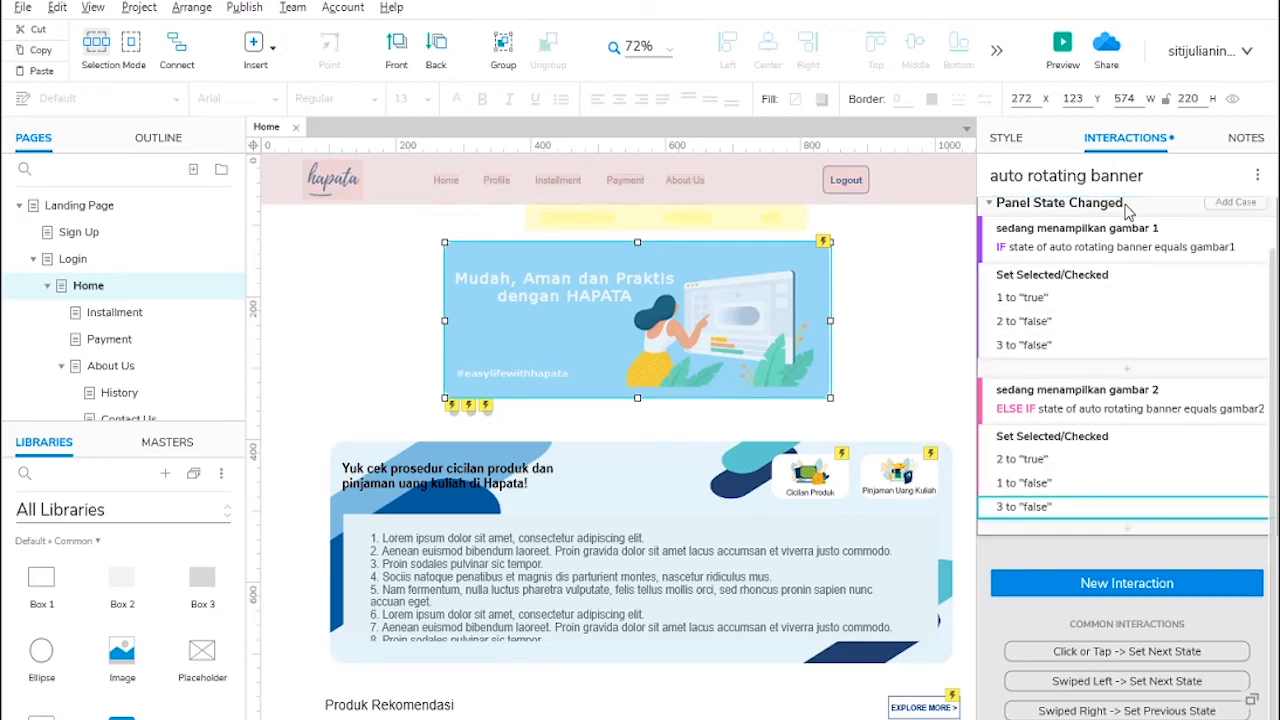
Step: Add the case "sedang menampilkan gambar 3" to Panel State Changed, conditioned on the state of panel auto rotating banner equalling gambar3
left_click(1230, 205)
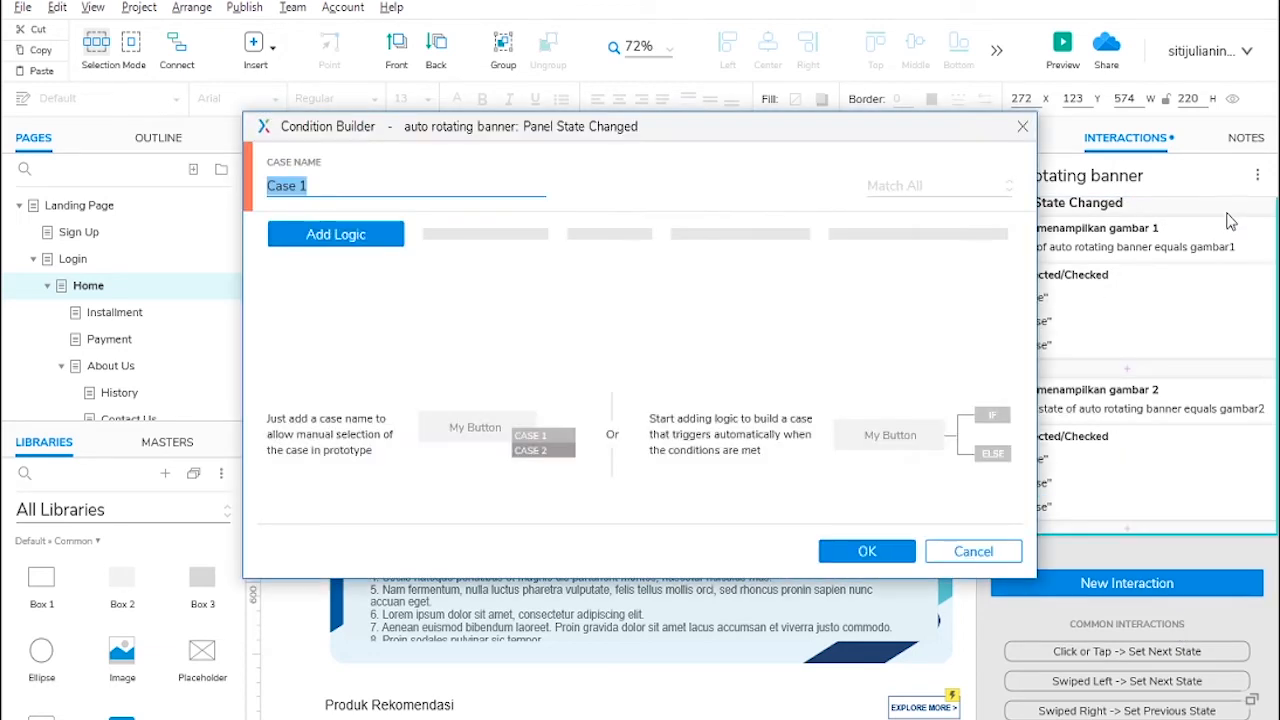
type("S")
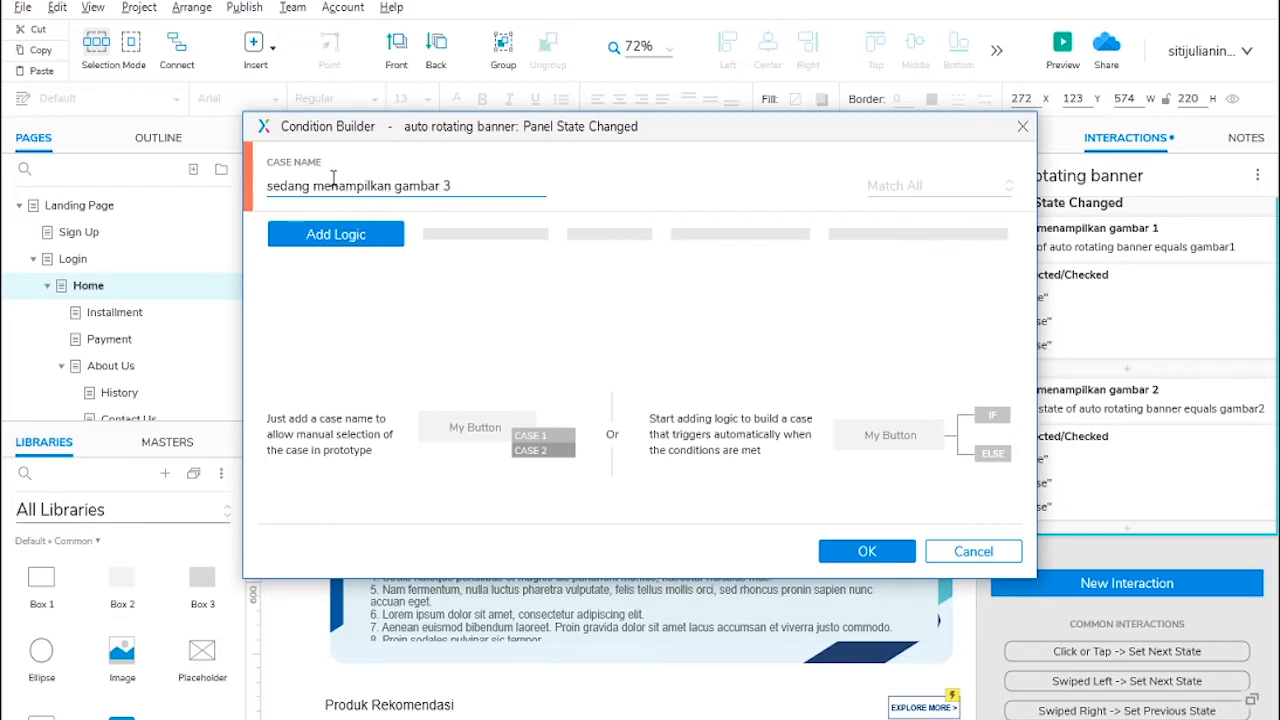
left_click(357, 230)
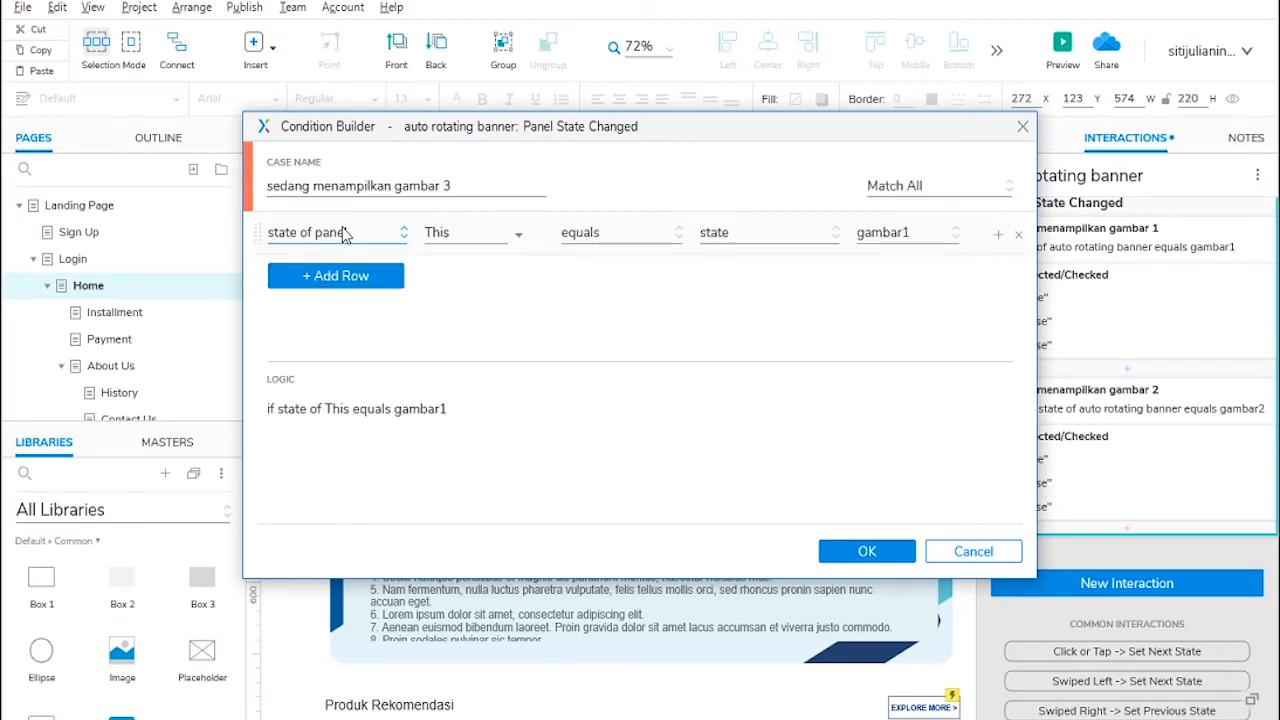
left_click(457, 234)
left_click(502, 555)
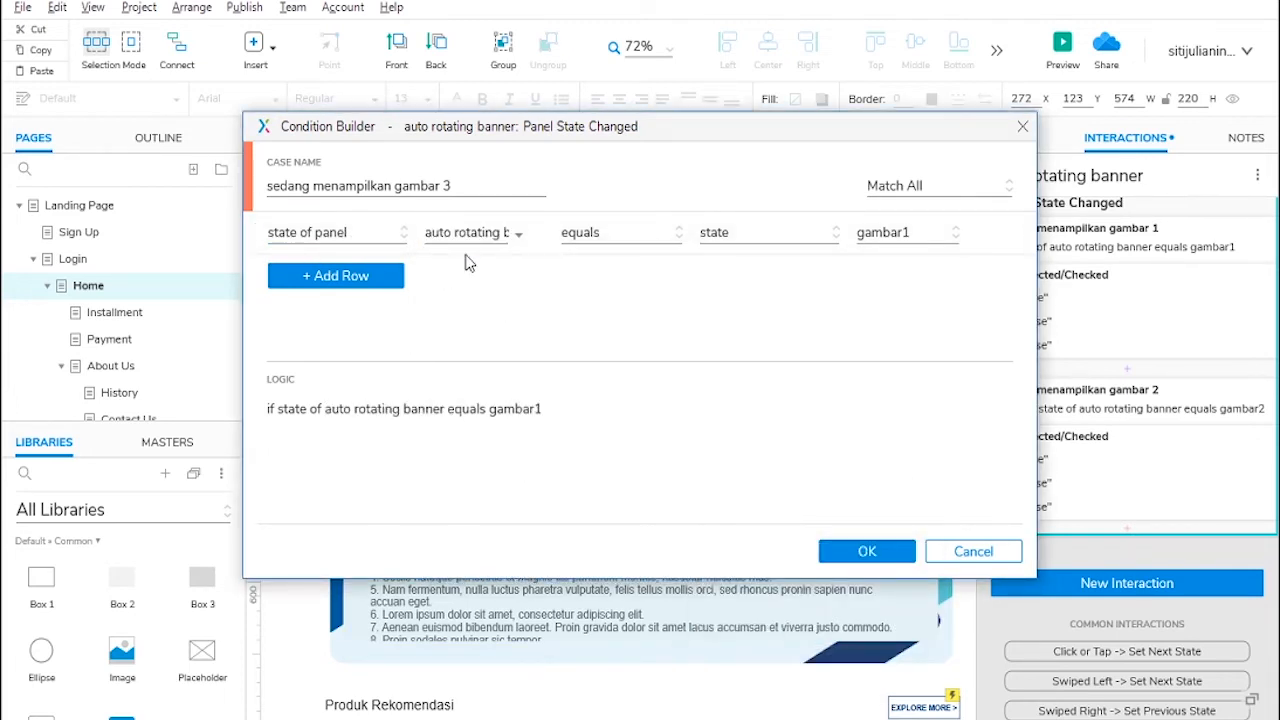
left_click(928, 233)
left_click(924, 334)
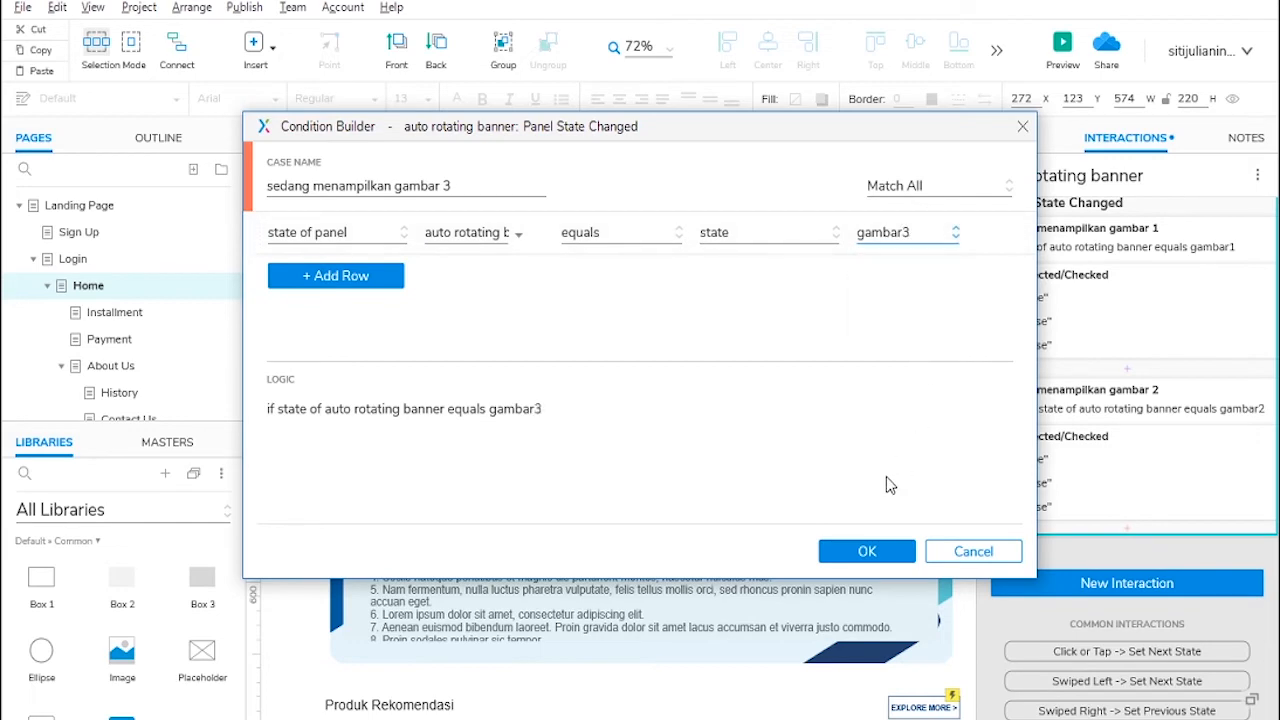
left_click(866, 553)
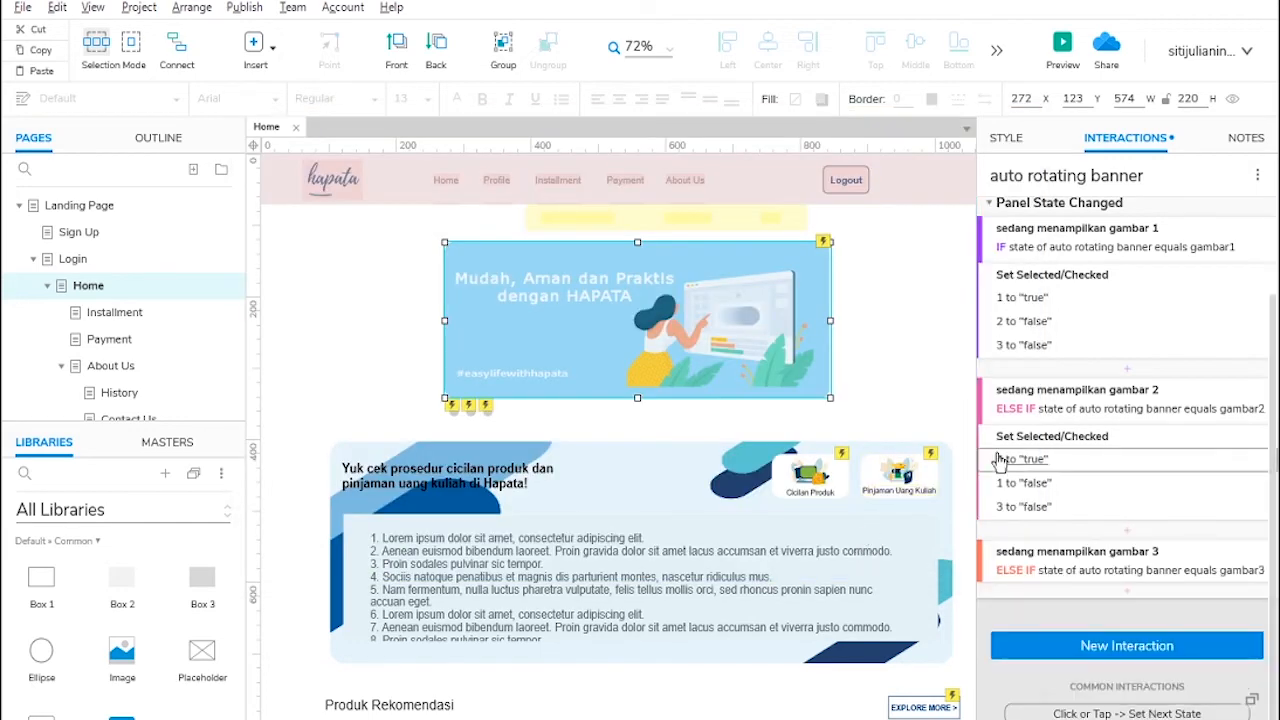
Step: Add a Set Selected/Checked action to the gambar 3 case that sets dot 3 to true
left_click(1119, 595)
scroll(1120, 606, "down", 3)
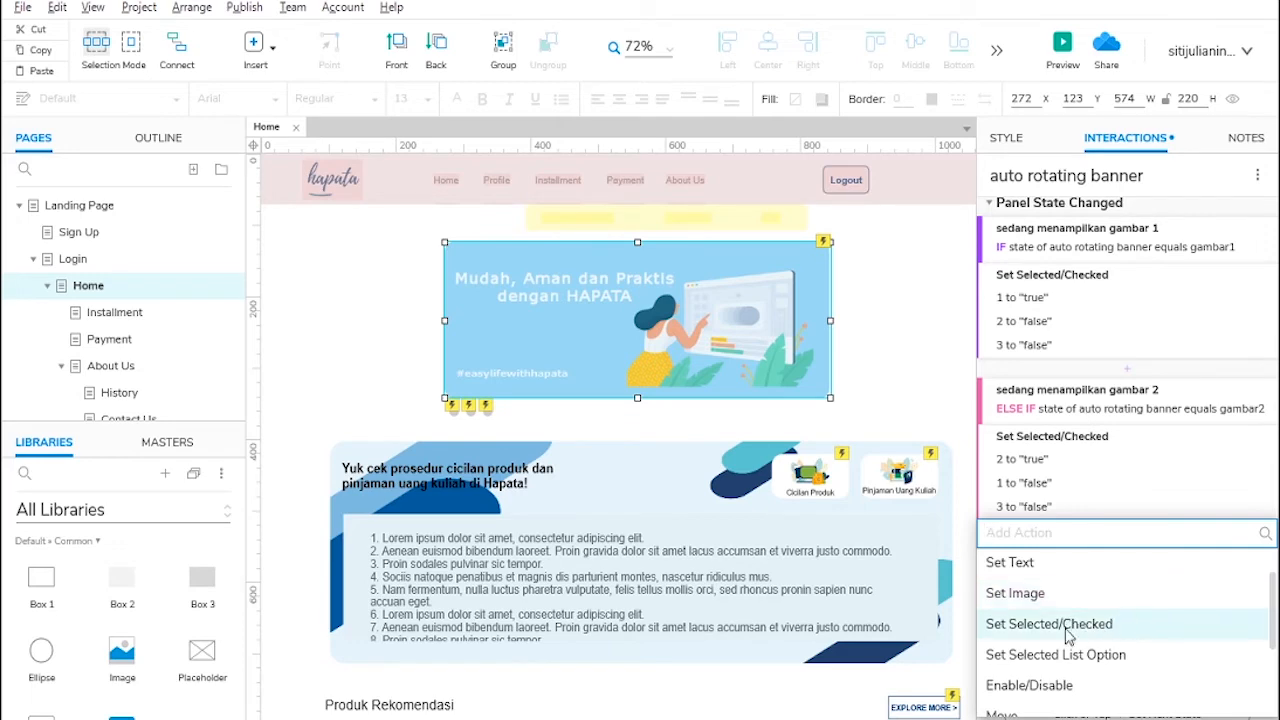
left_click(1025, 636)
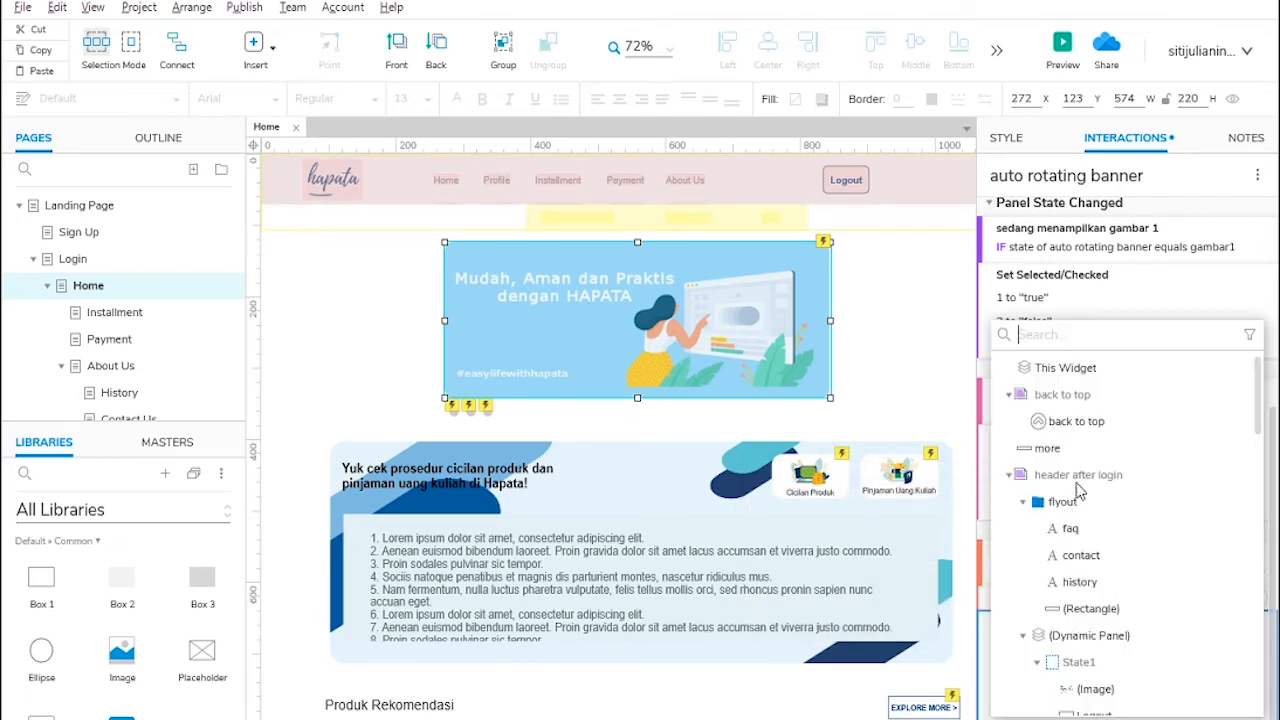
scroll(1105, 492, "down", 5)
scroll(1105, 495, "down", 10)
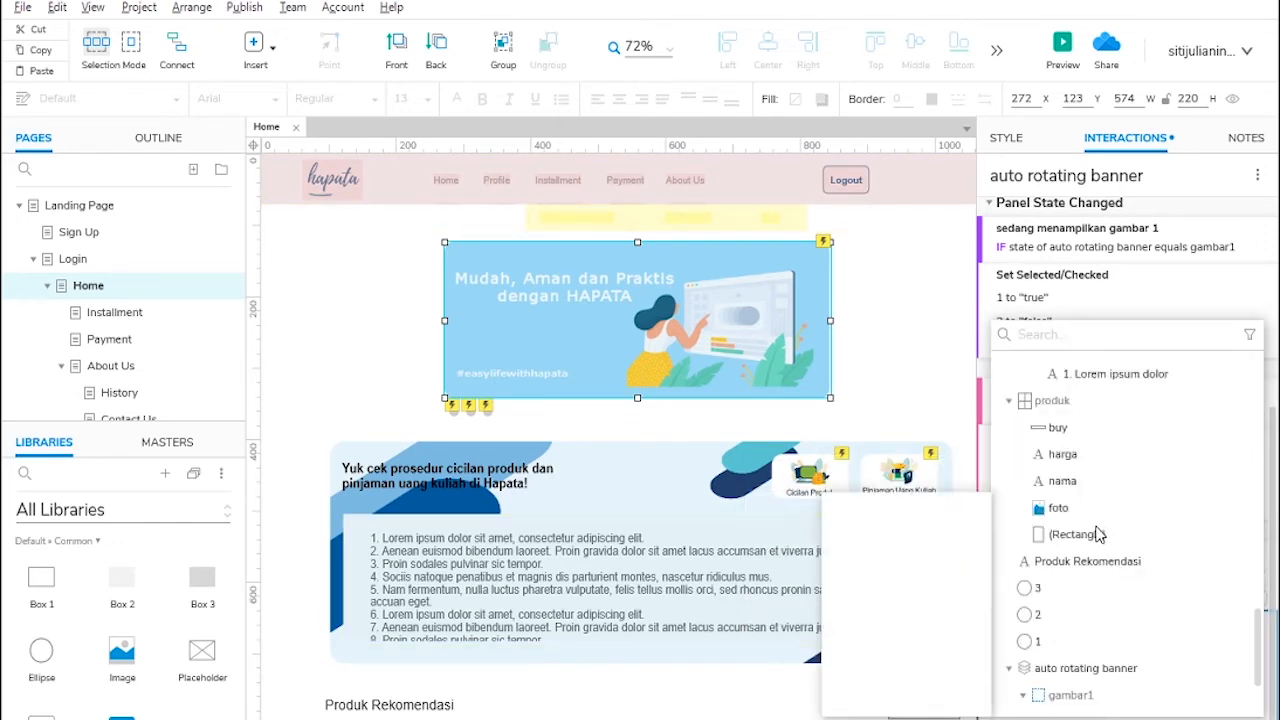
left_click(1035, 468)
scroll(1080, 540, "down", 3)
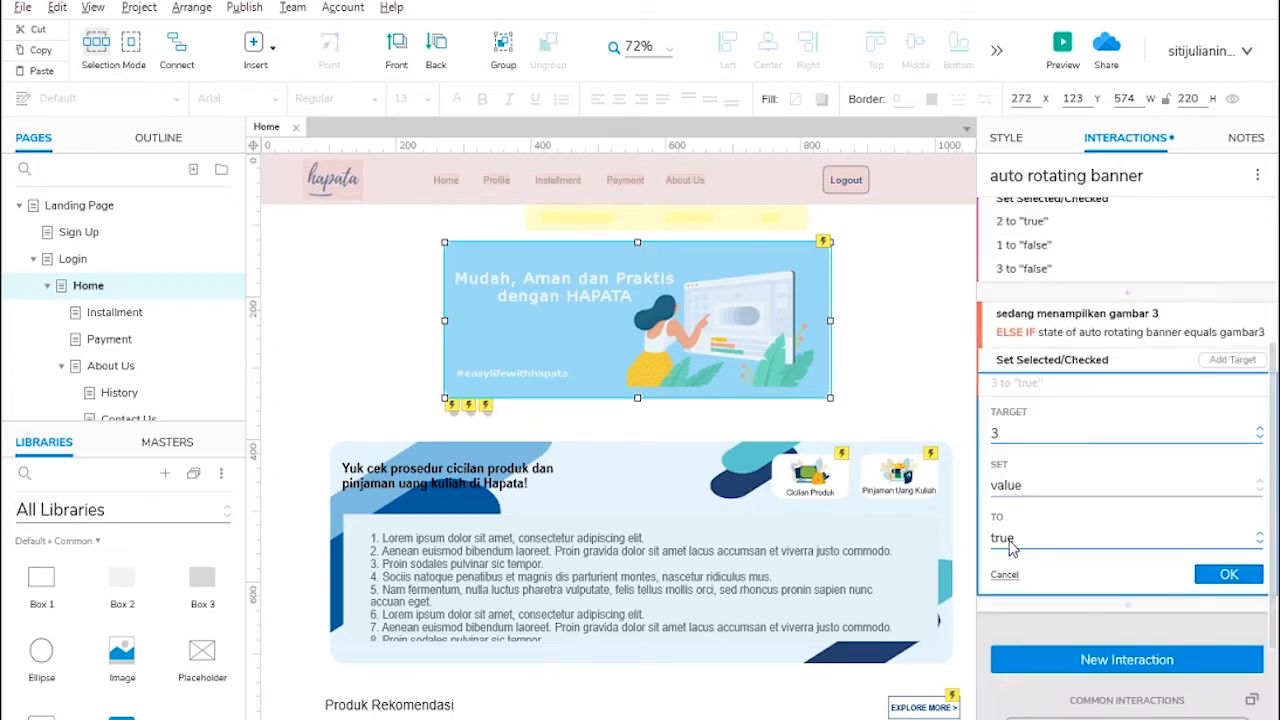
left_click(1208, 575)
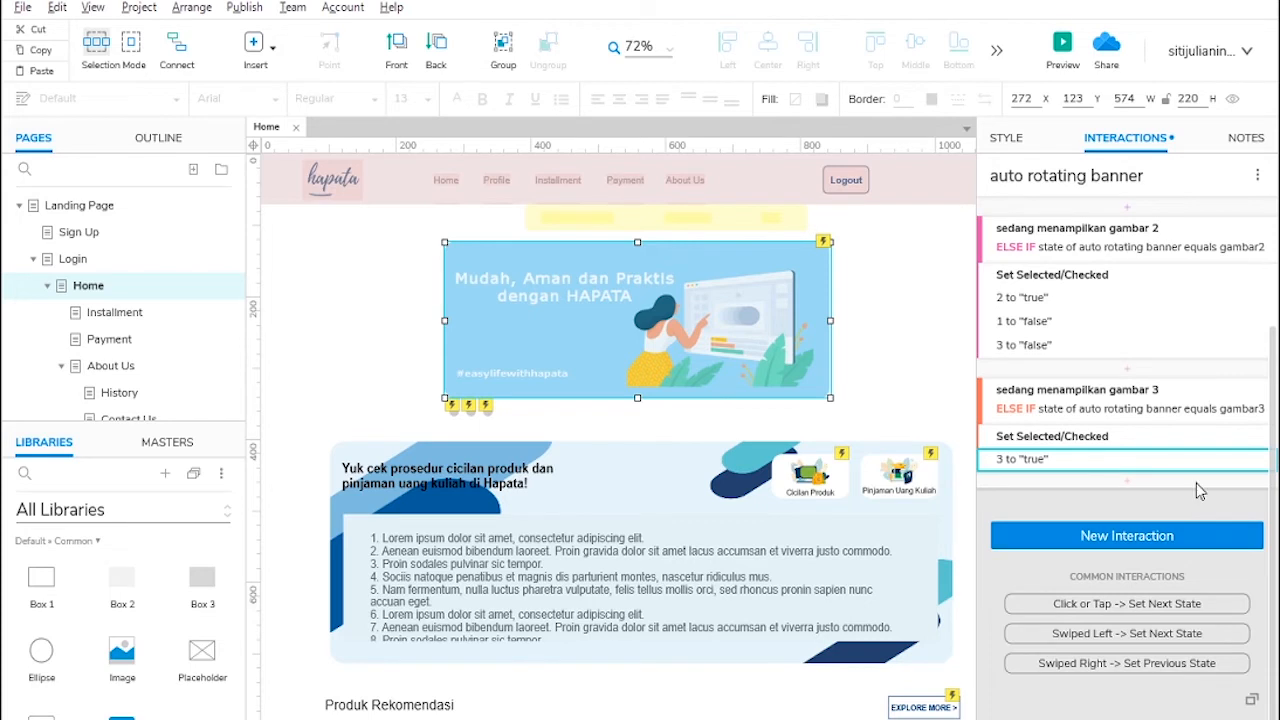
Step: Add dot 2 as a further Set Selected/Checked target in the gambar 3 case, with its value set to false
left_click(1220, 441)
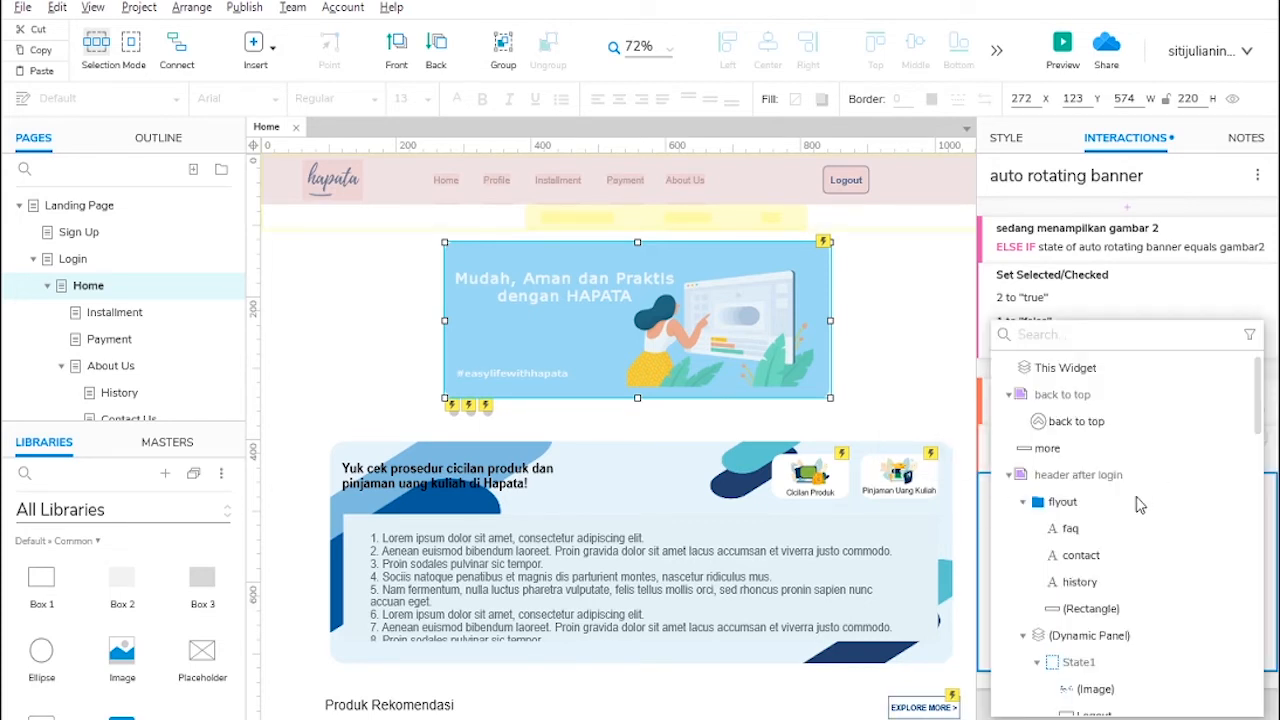
scroll(1120, 508, "down", 10)
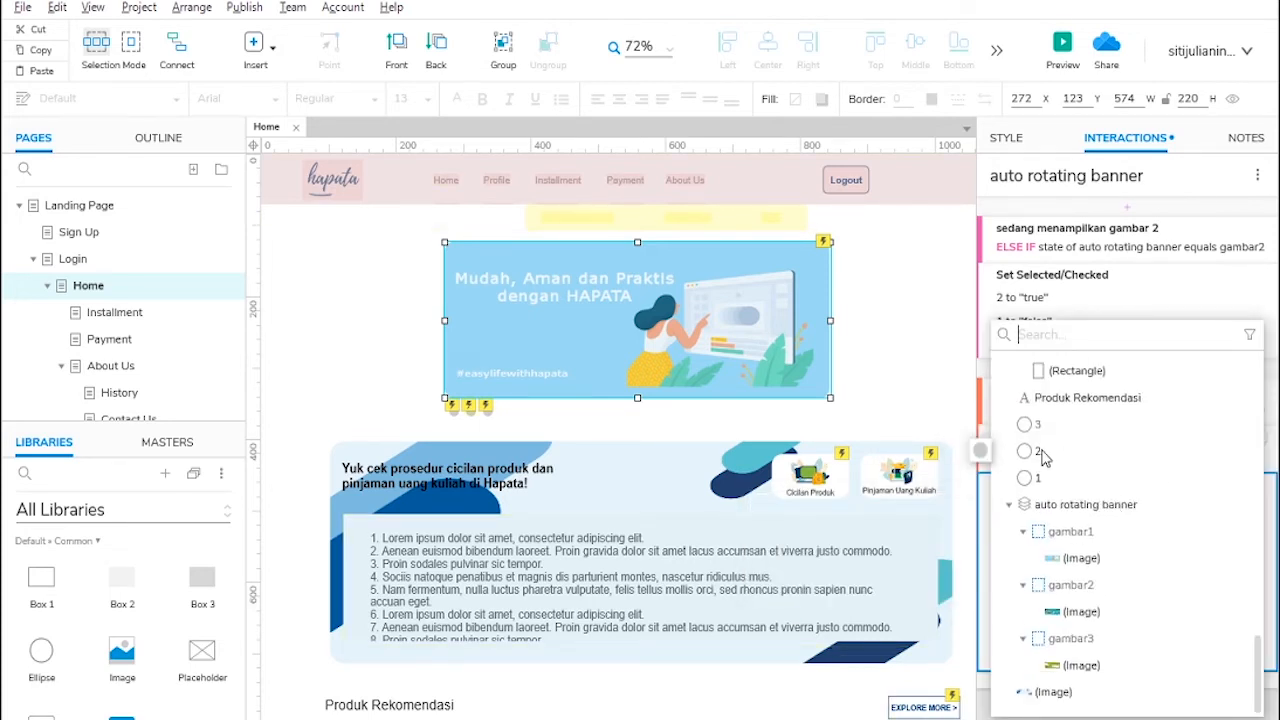
left_click(1038, 452)
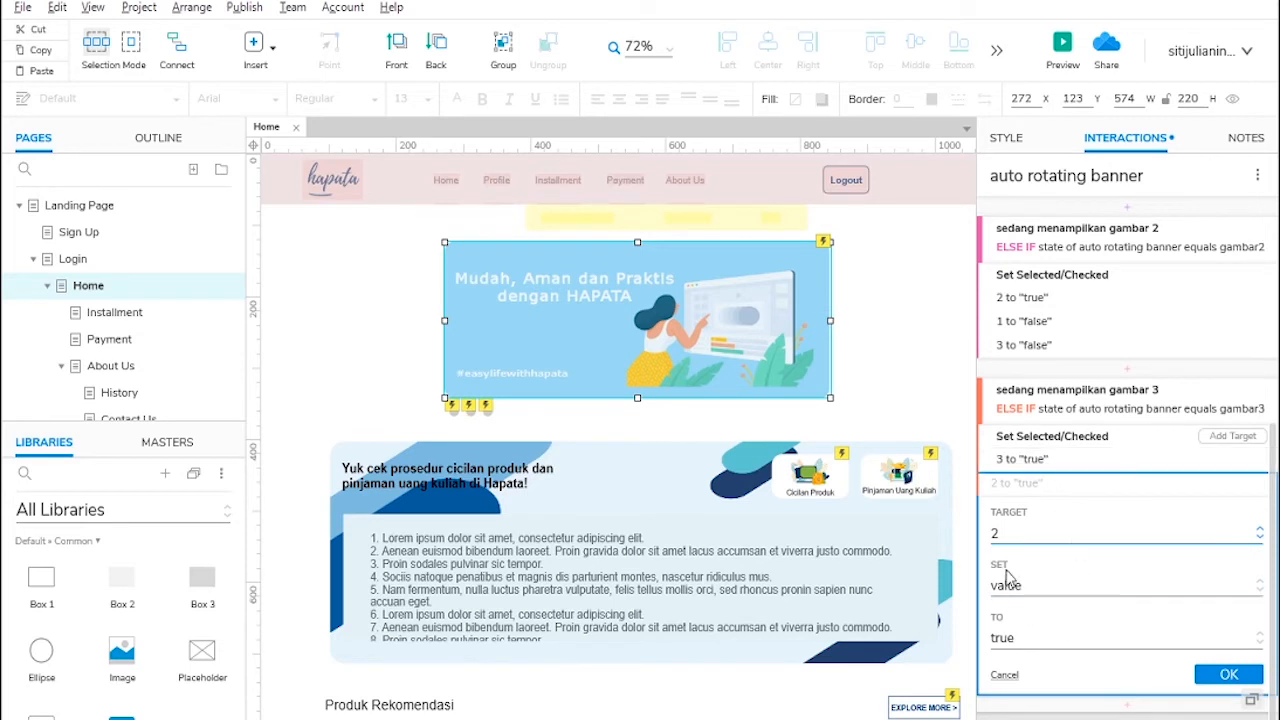
left_click(1048, 640)
left_click(1038, 672)
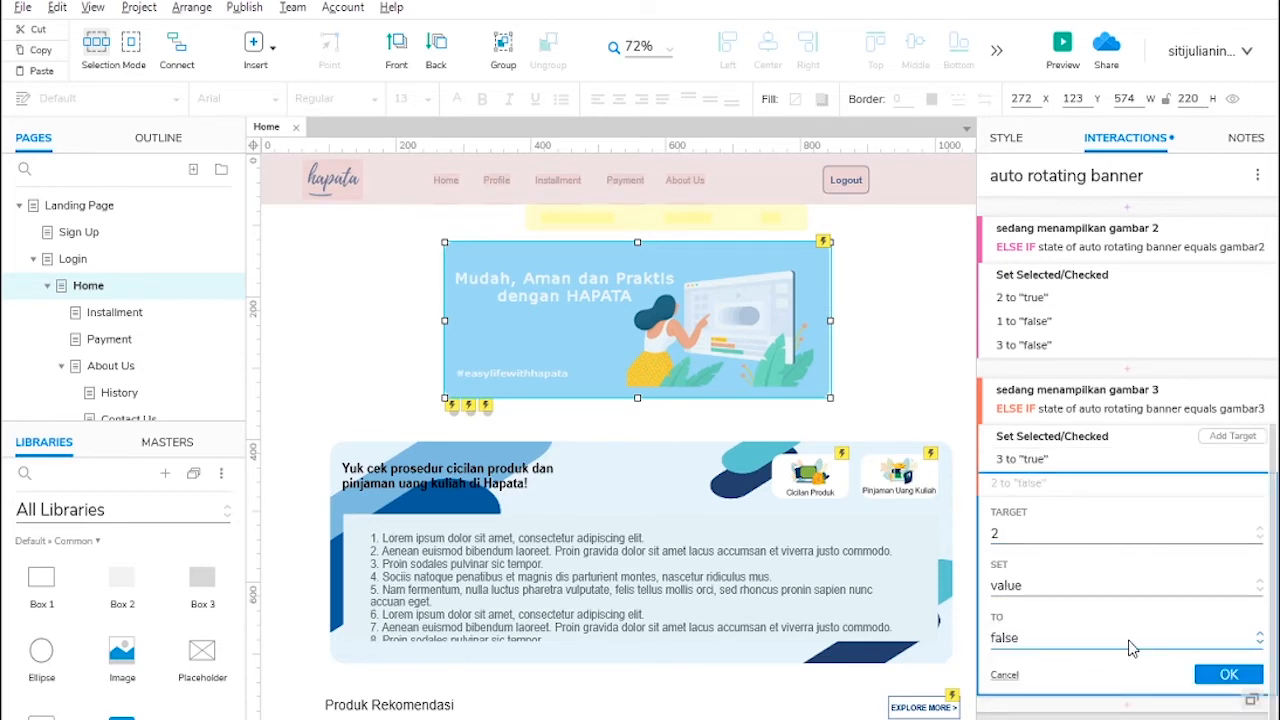
left_click(1214, 670)
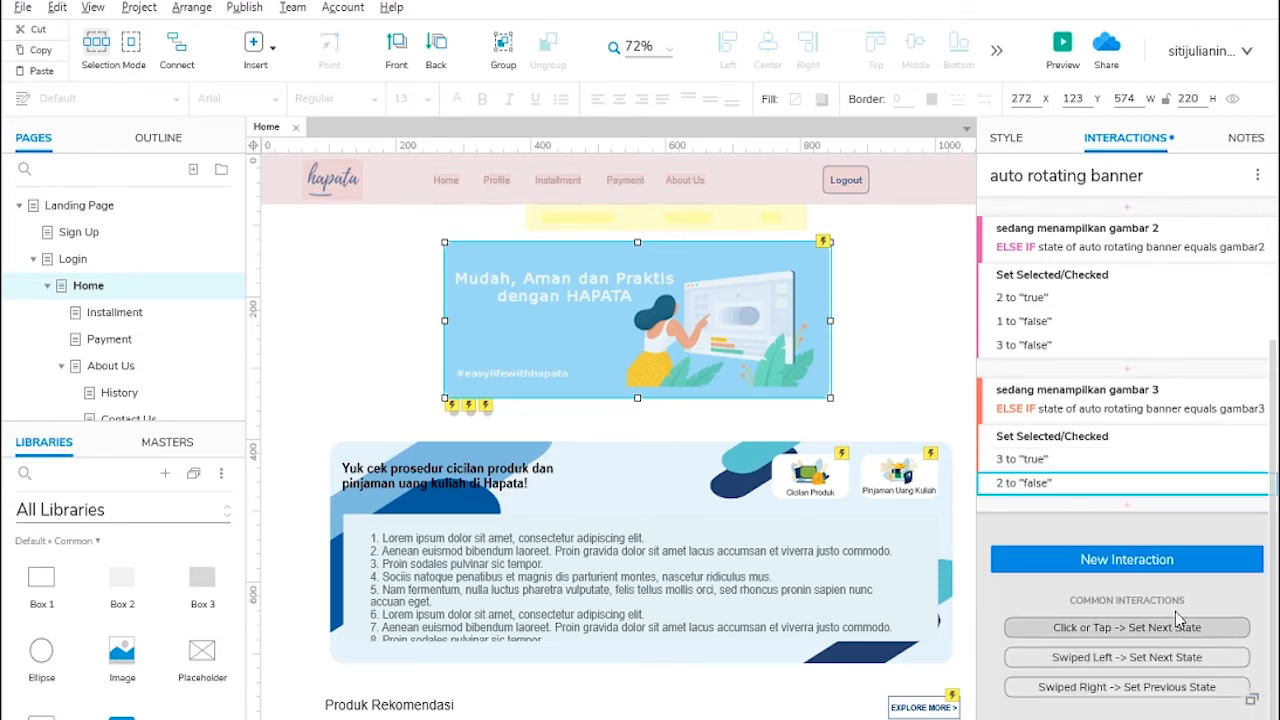
Step: Add dot 1 as a further Set Selected/Checked target in the gambar 3 case, with its value set to false
left_click(1212, 440)
scroll(1075, 480, "down", 10)
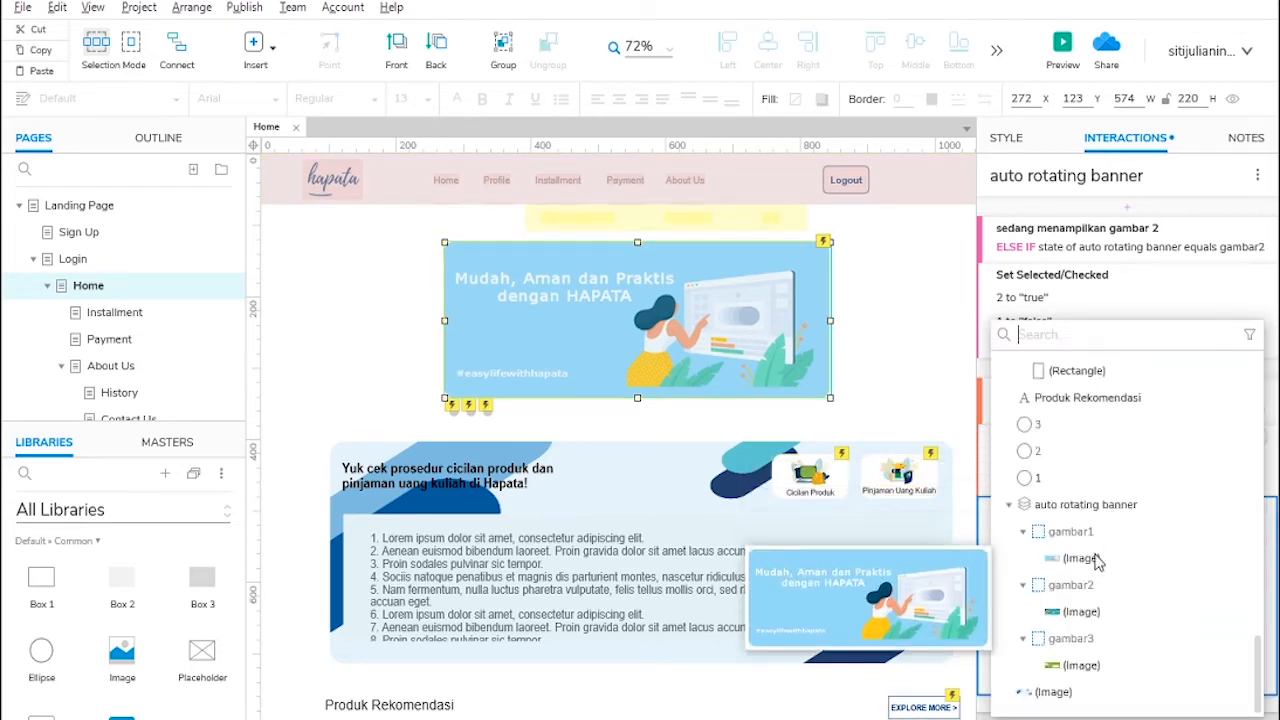
left_click(1040, 478)
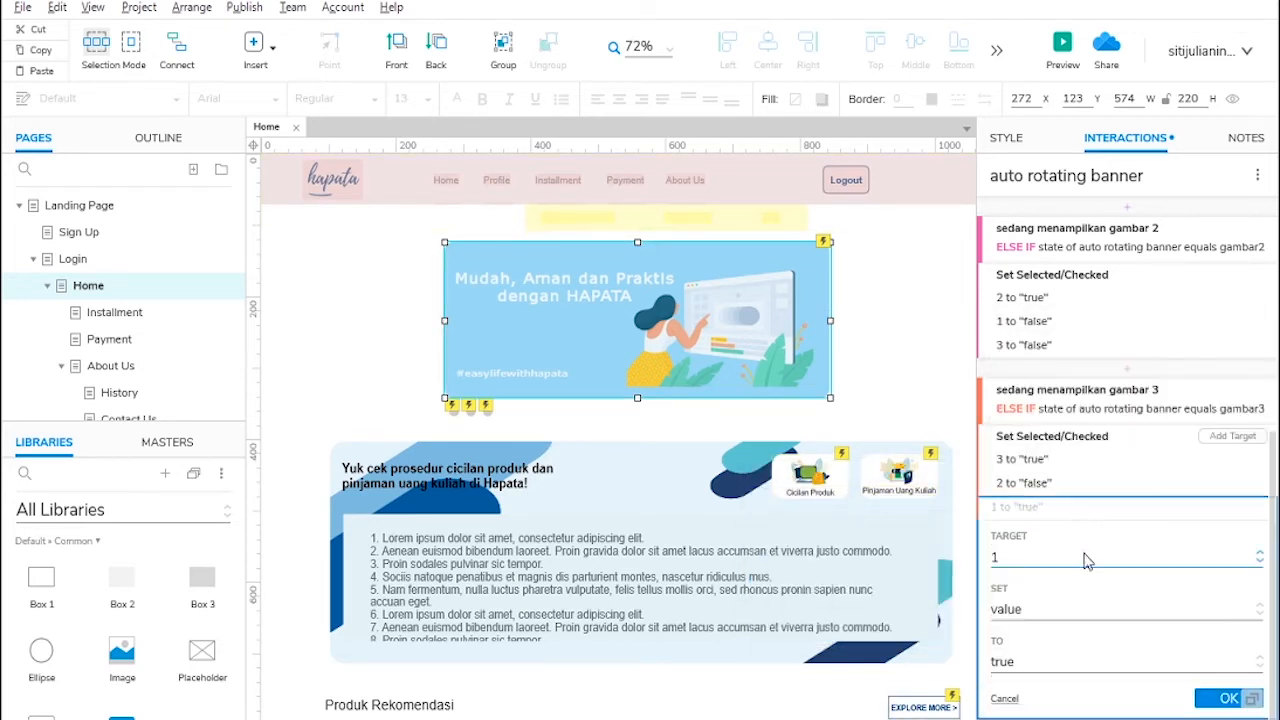
left_click(1043, 660)
left_click(1060, 675)
left_click(1217, 702)
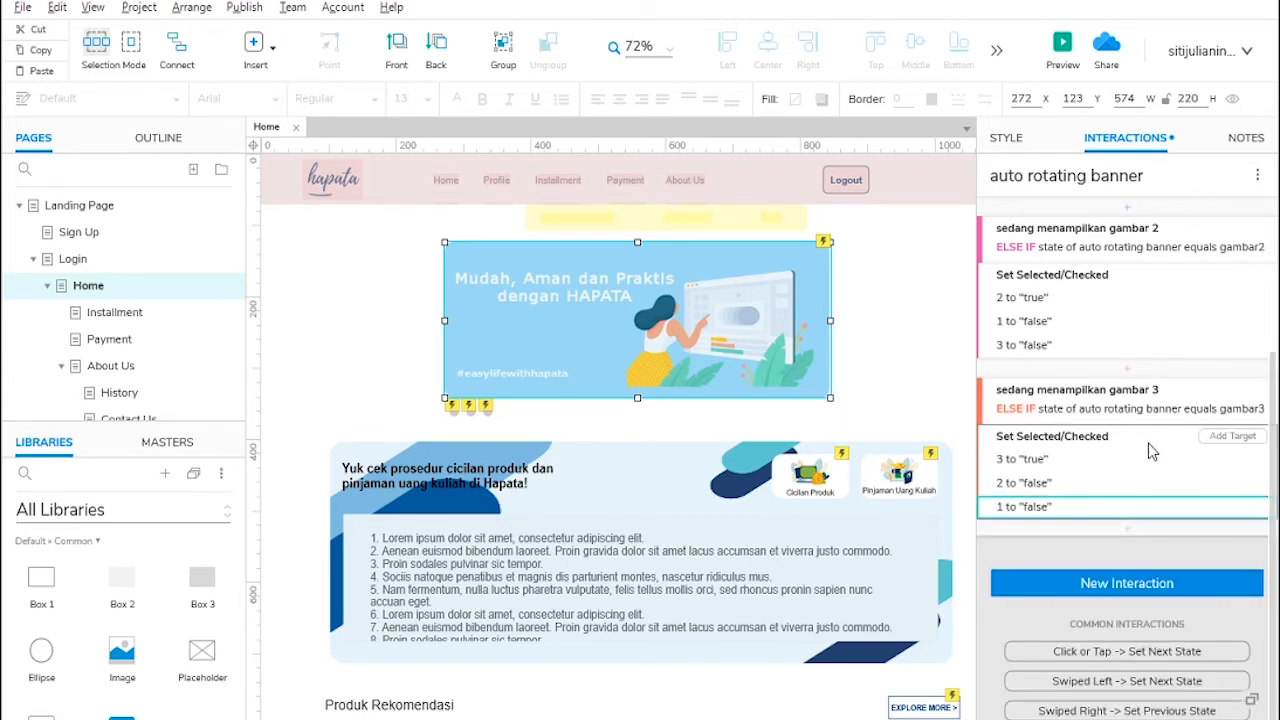
Step: Review the Panel State Changed cases, then preview the Home page and test the second and third banner dots
scroll(1150, 451, "up", 3)
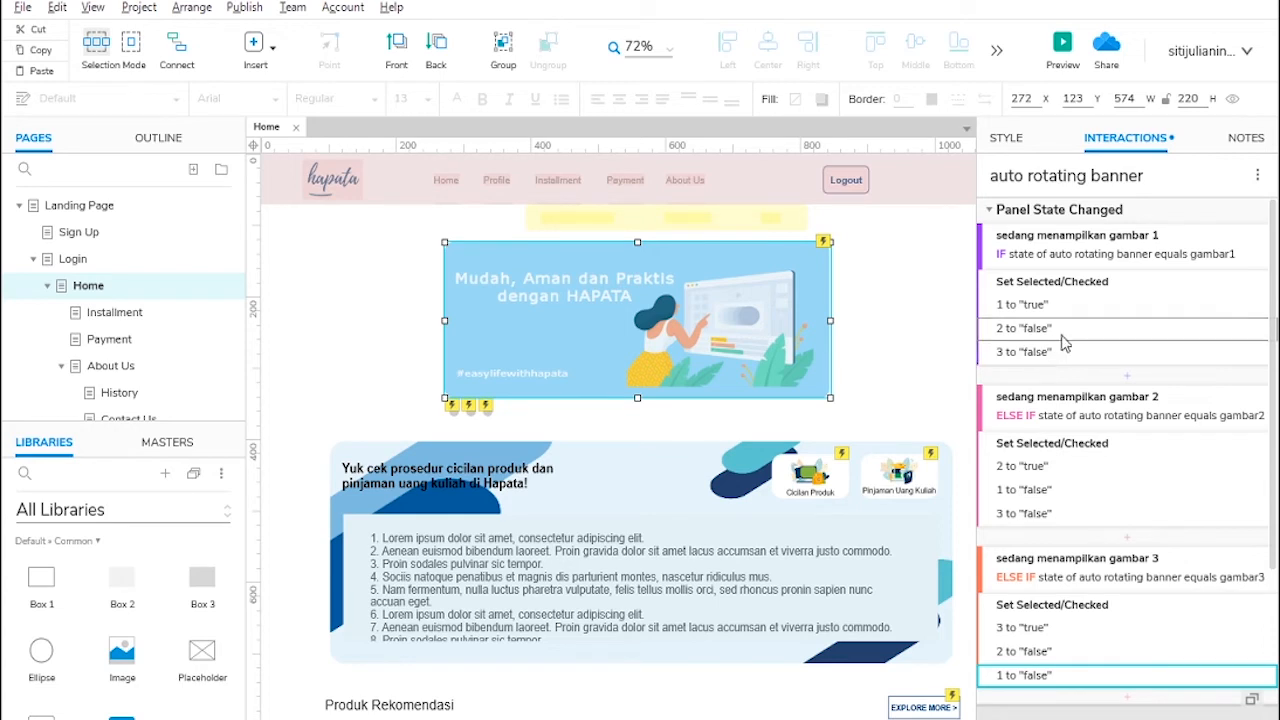
scroll(1060, 335, "down", 1)
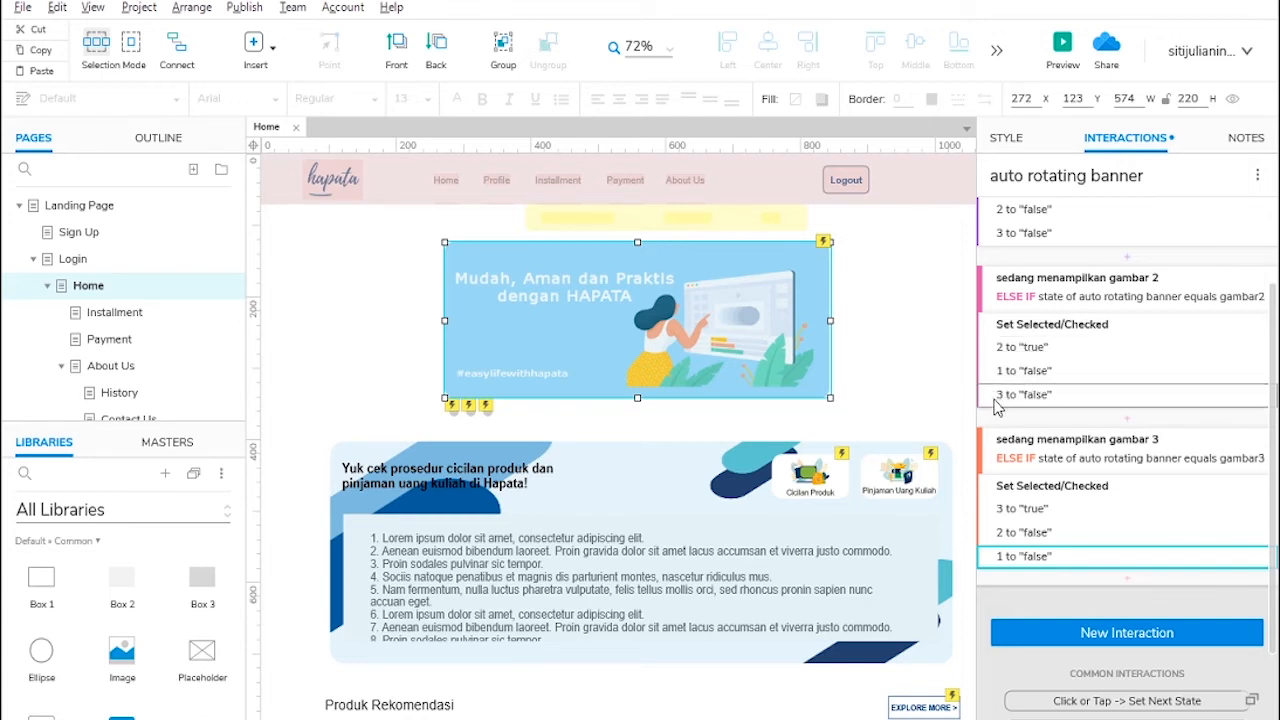
scroll(1066, 396, "down", 2)
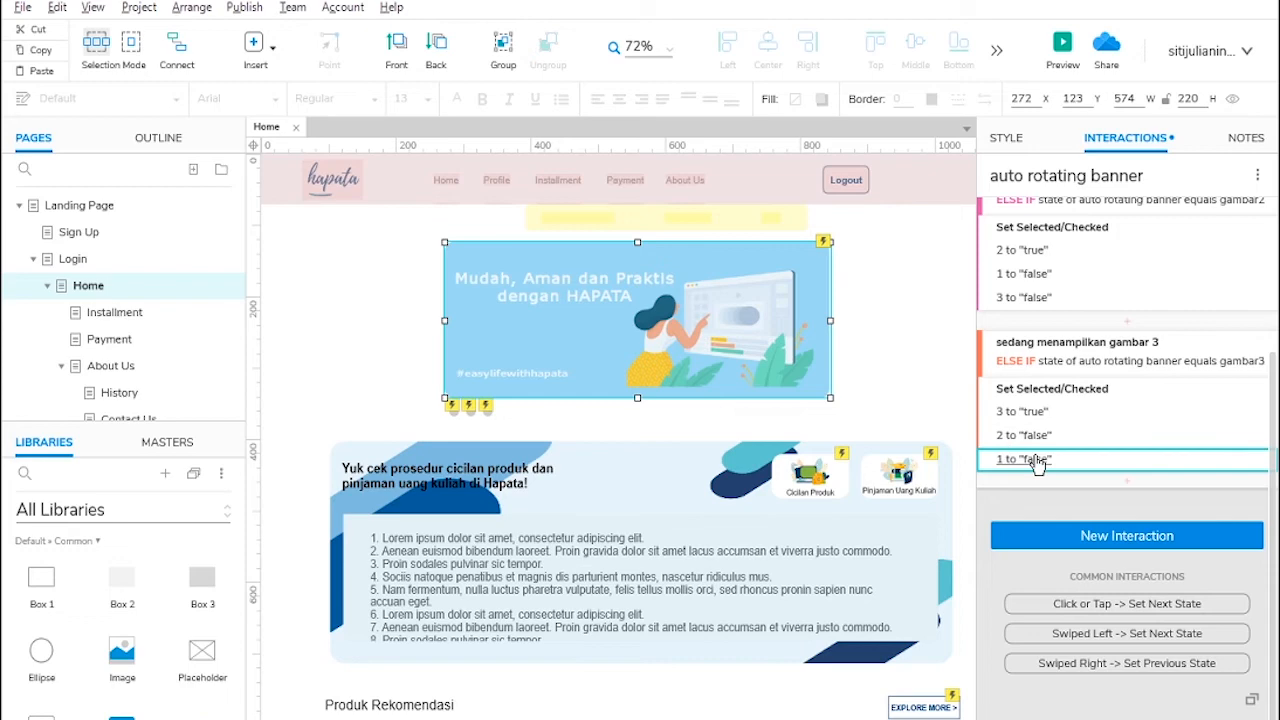
left_click(921, 370)
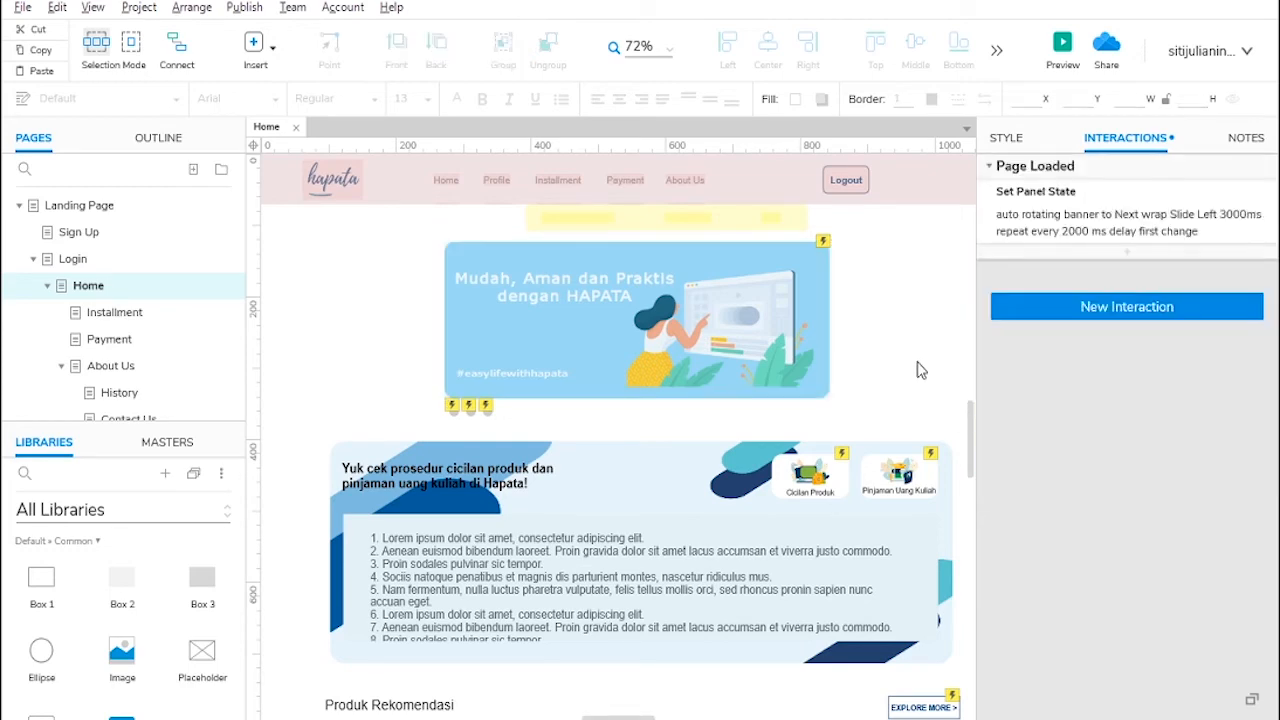
left_click(1060, 50)
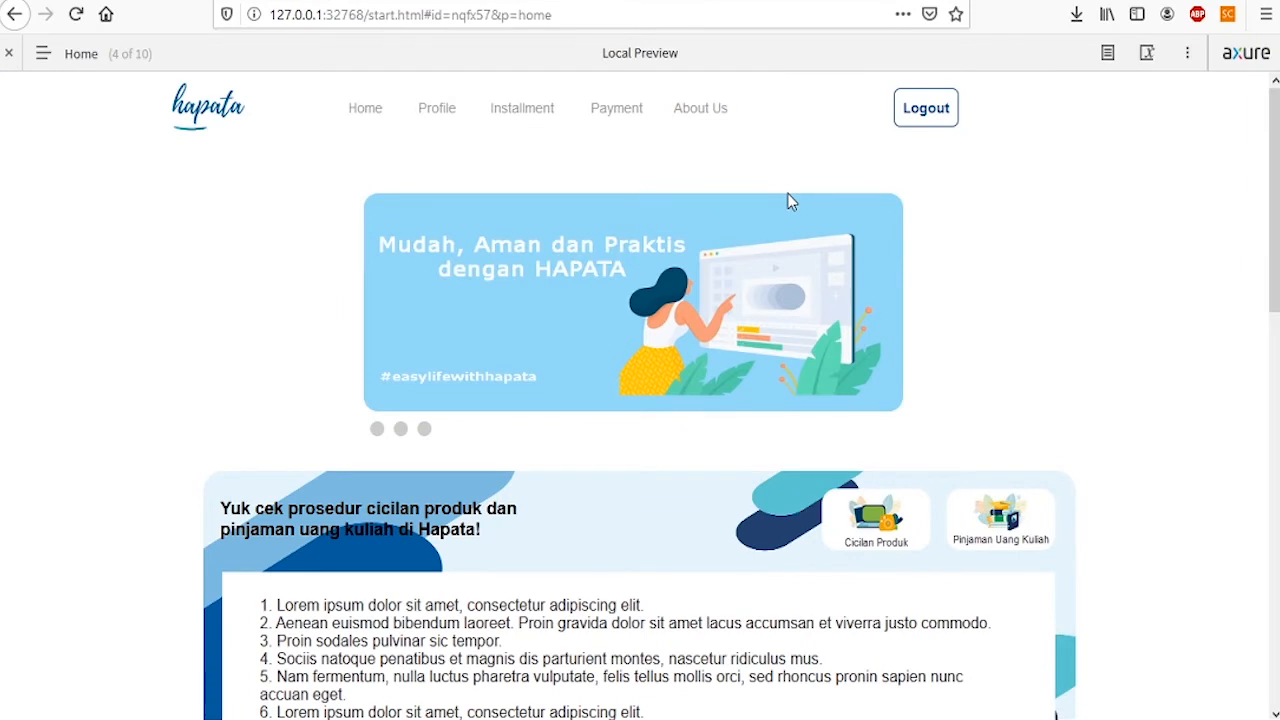
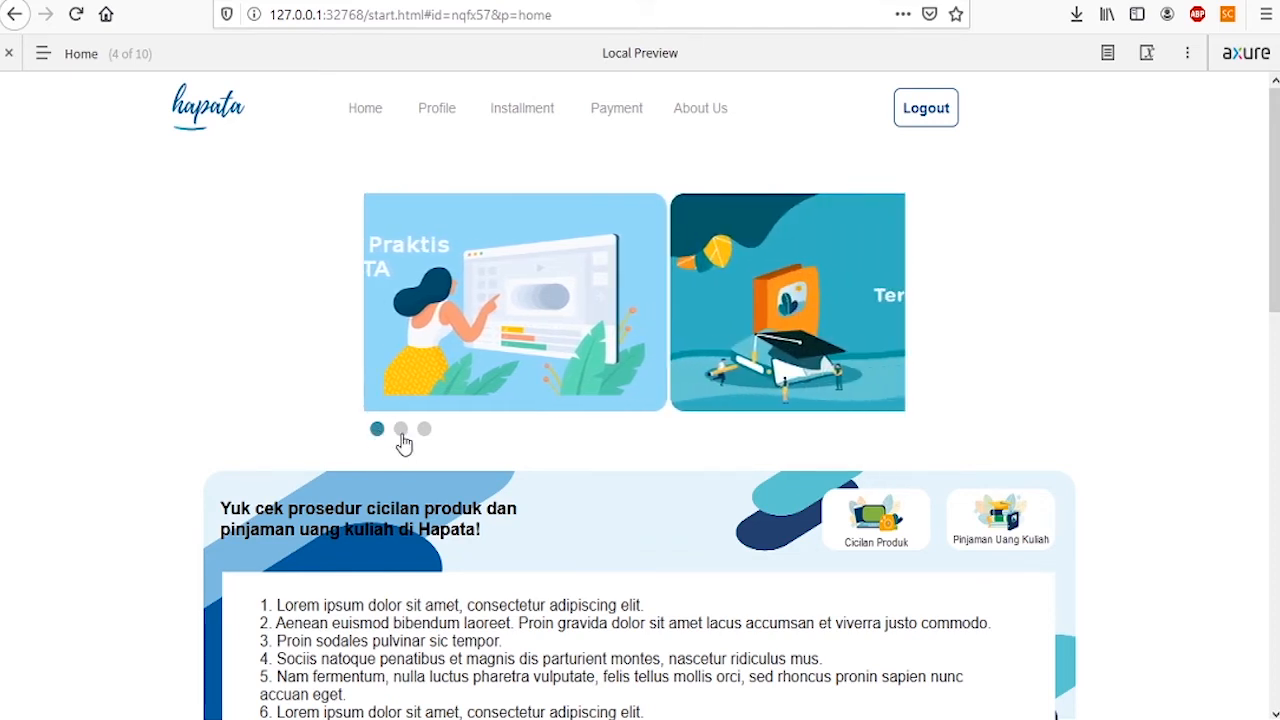
left_click(401, 436)
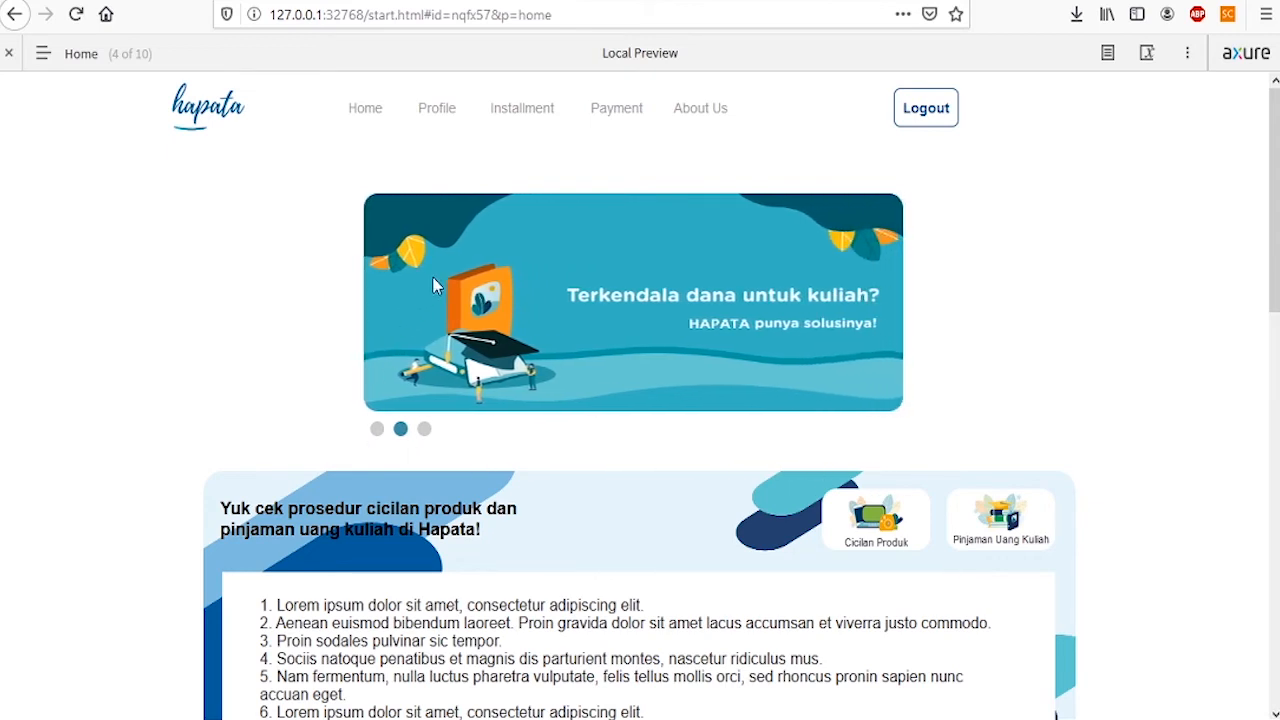
left_click(424, 432)
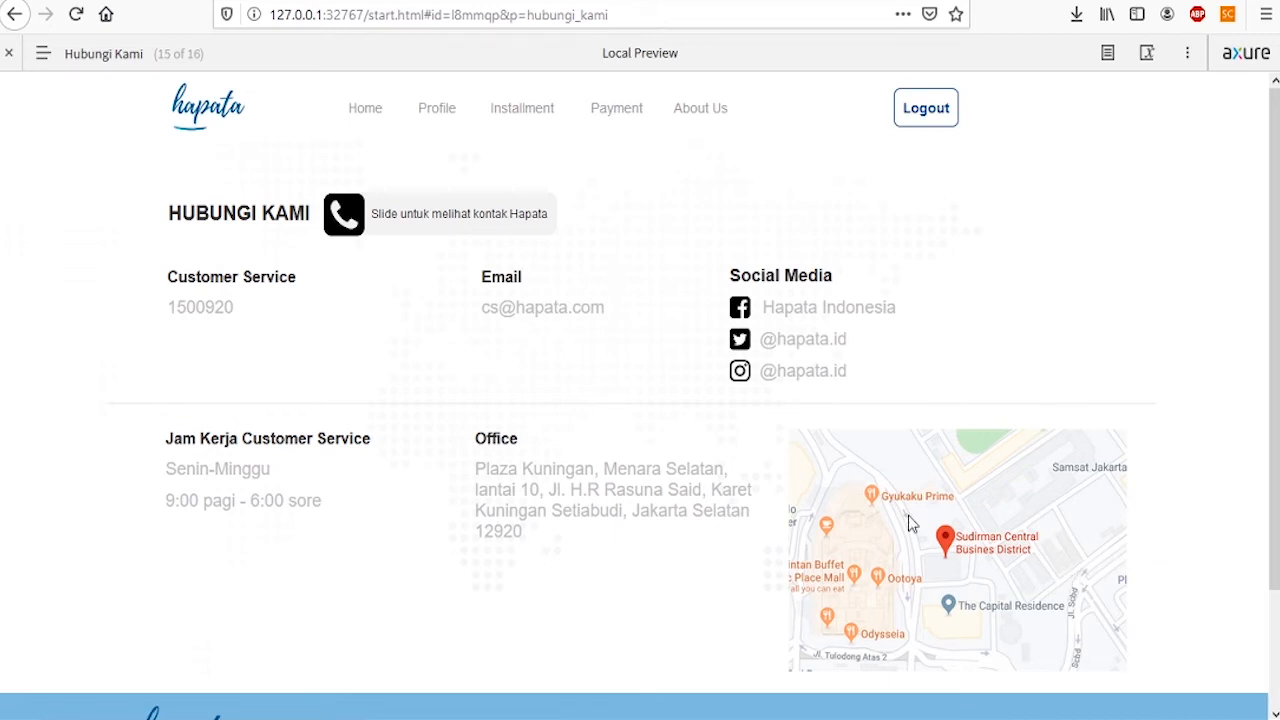
Step: Test panning the map in the preview of the Hubungi Kami page
mouse_move(1007, 512)
left_mouse_down()
mouse_move(931, 554)
mouse_move(854, 394)
mouse_move(1093, 469)
mouse_move(1034, 566)
mouse_move(1157, 474)
mouse_move(1069, 566)
mouse_move(1020, 490)
left_mouse_up()
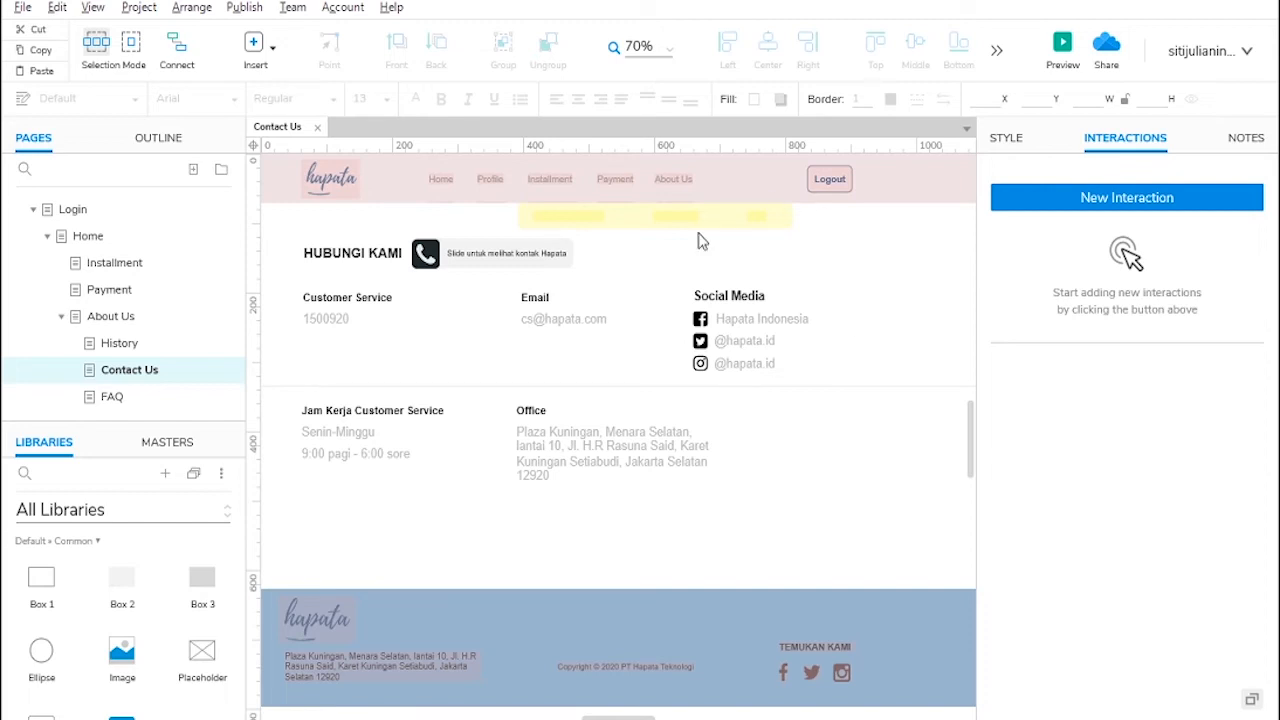
Step: Place a dynamic panel of about 337 by 246 beside the Office address on Contact Us and name it "draggable map"
scroll(200, 580, "down", 5)
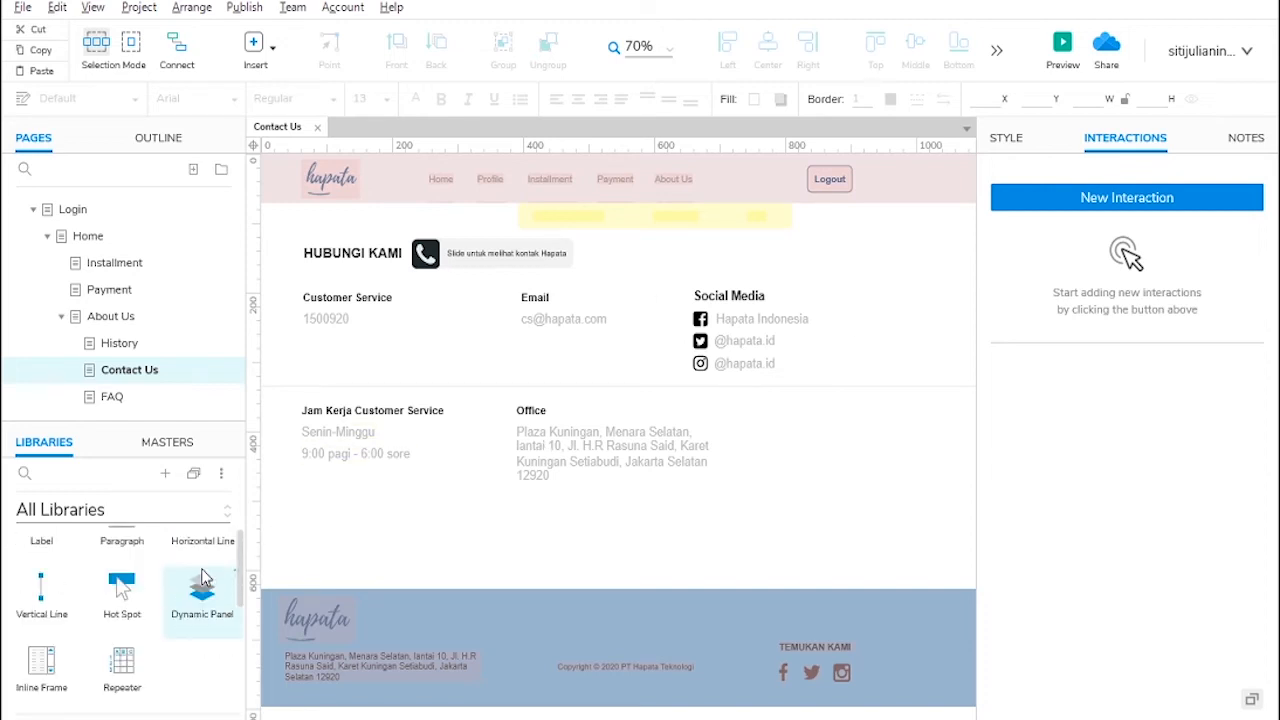
left_click_drag(189, 609, 738, 413)
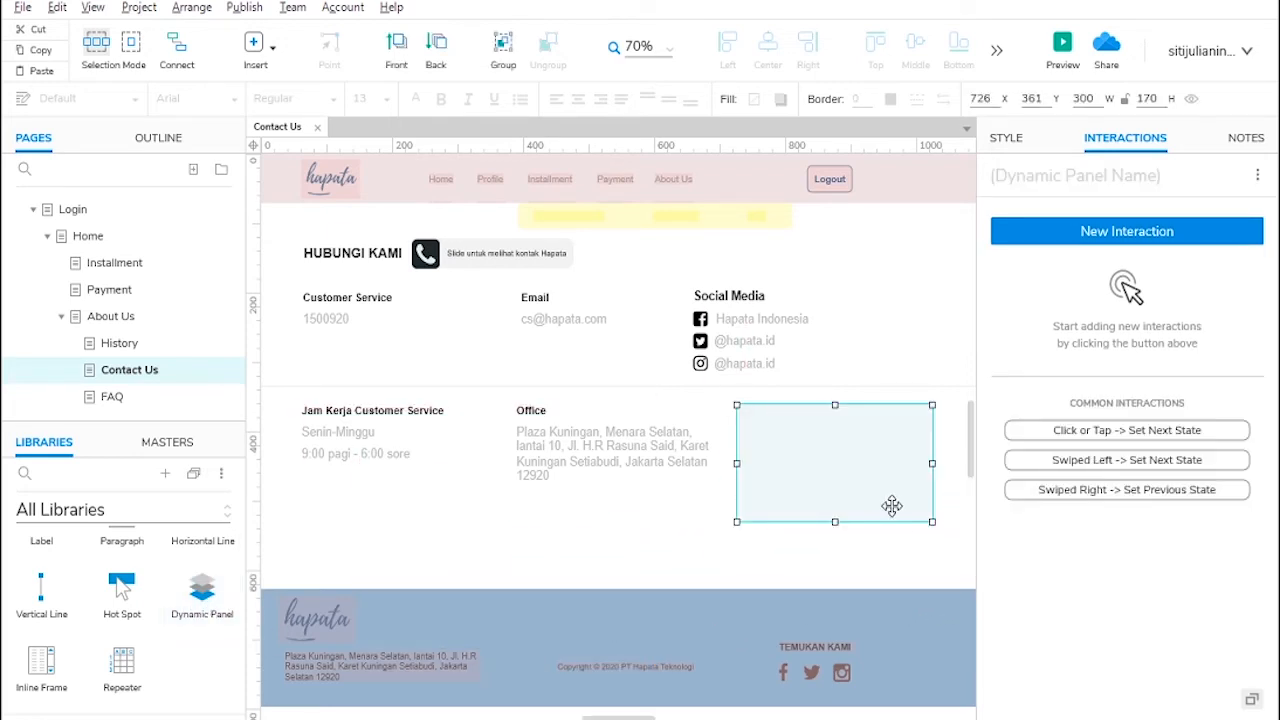
left_click(931, 534)
left_click(922, 515)
left_click_drag(932, 522, 955, 575)
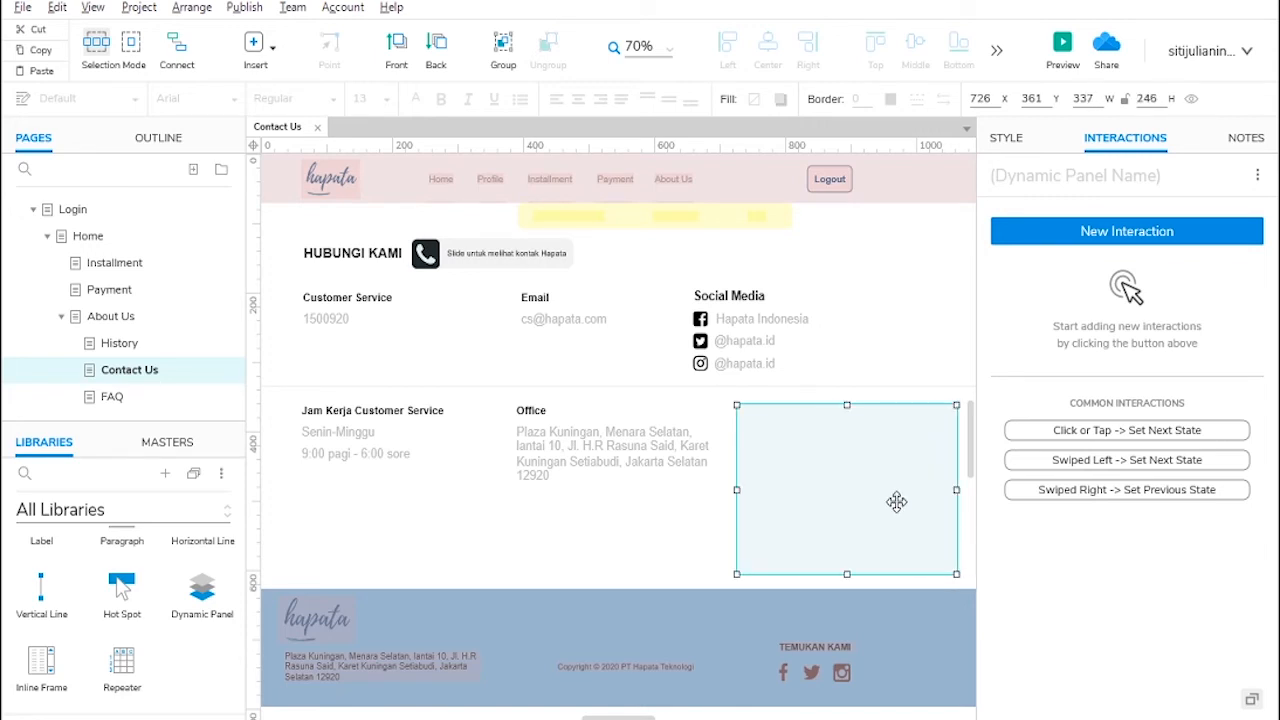
left_click(1050, 188)
type("draggable map")
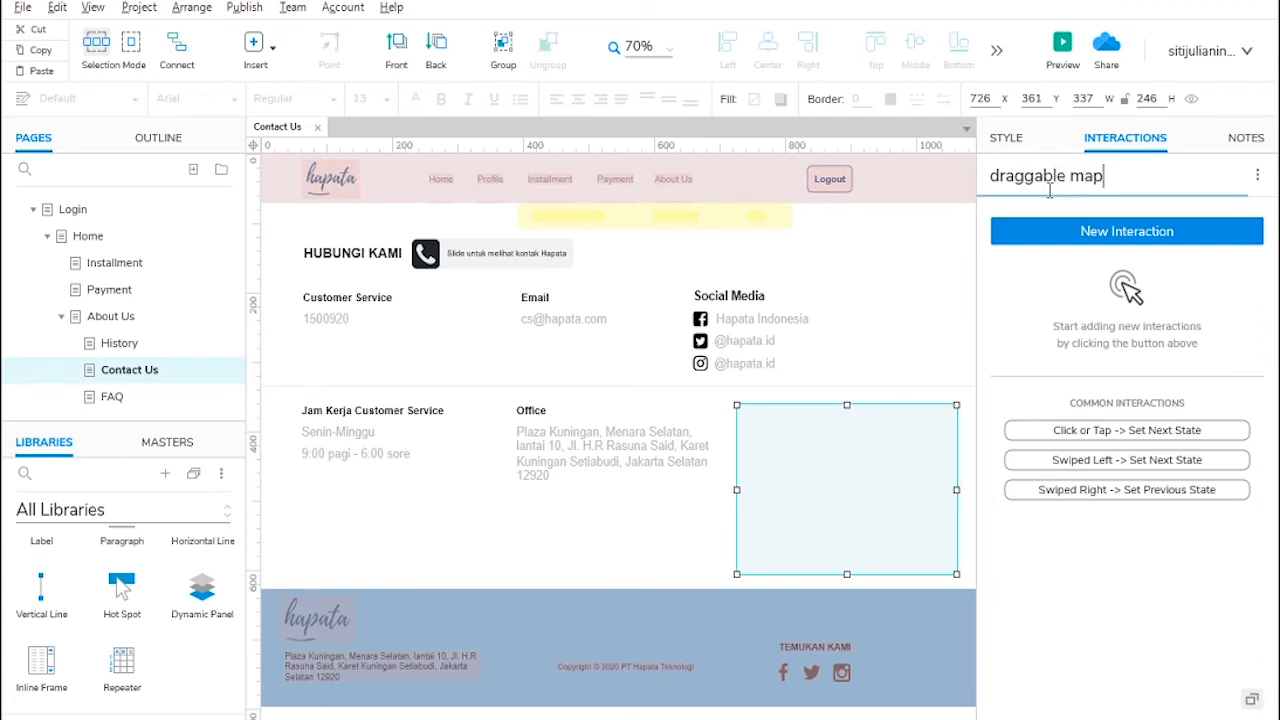
Step: Add an image widget at 0, 0 in State1 of the draggable map panel, isolate the state, and enlarge the image to about 420 by 338
double_click(814, 516)
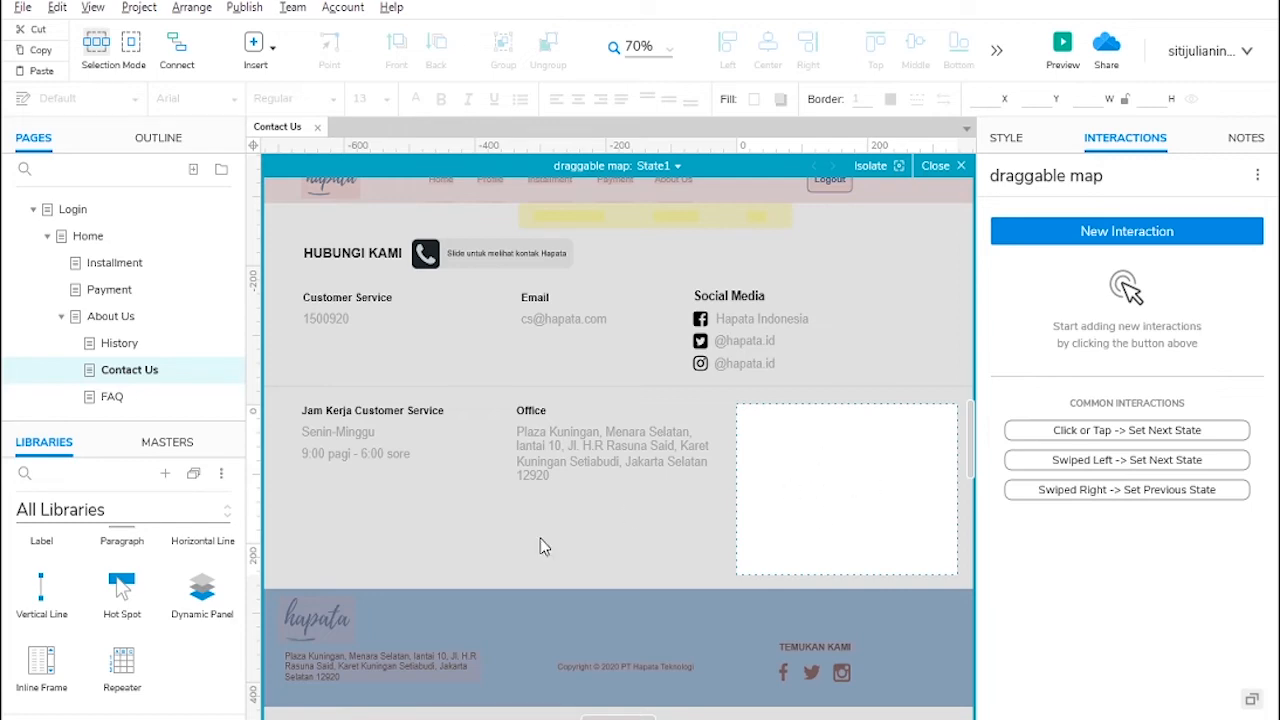
scroll(120, 591, "up", 3)
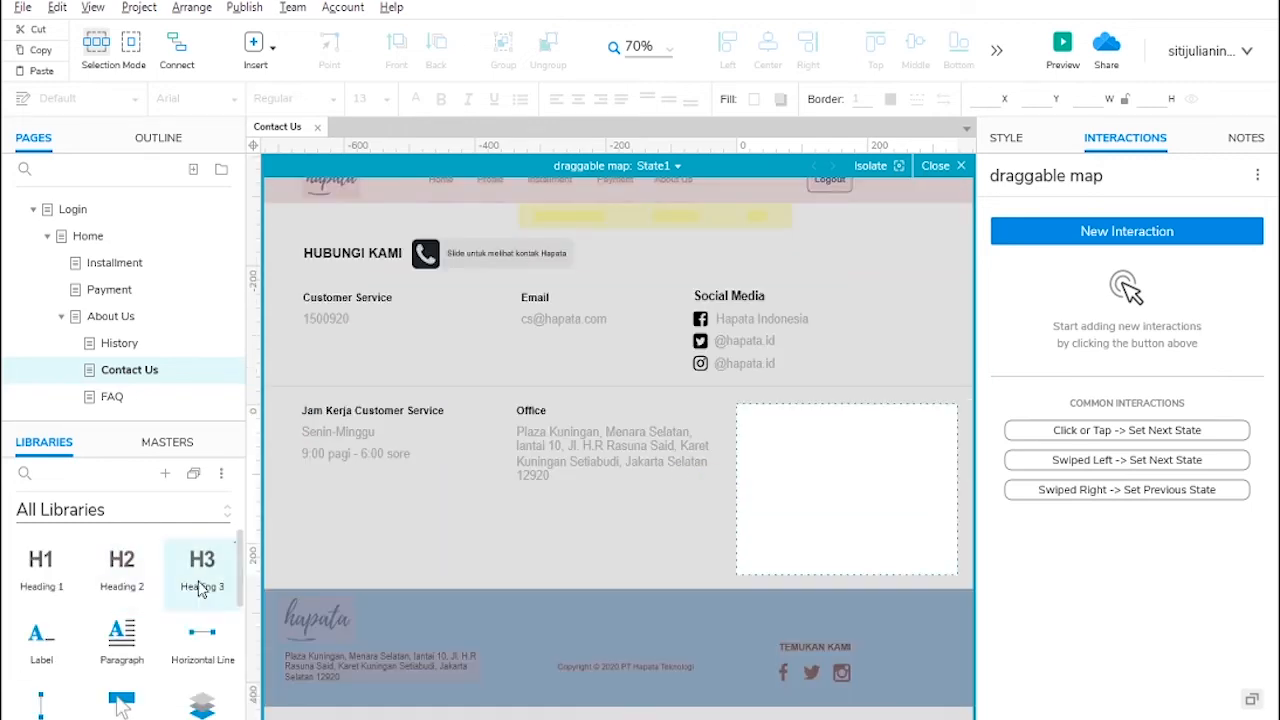
scroll(120, 620, "up", 2)
left_click_drag(122, 651, 743, 407)
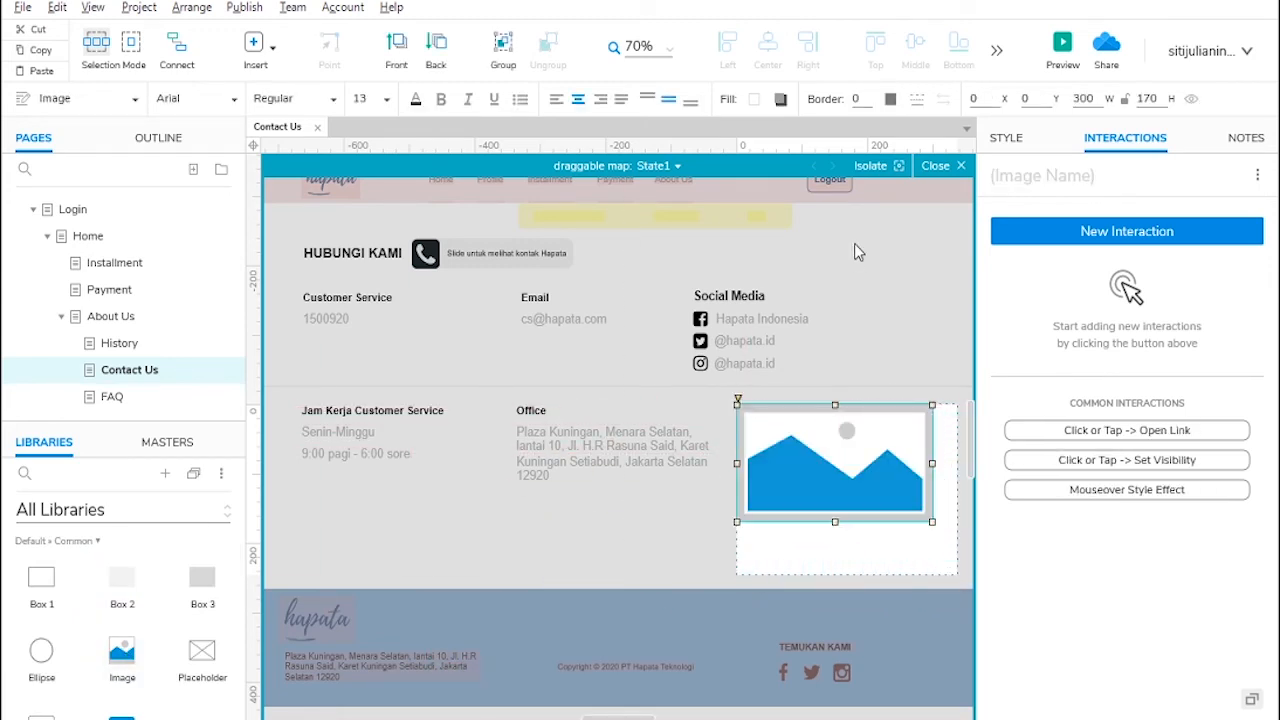
left_click(872, 166)
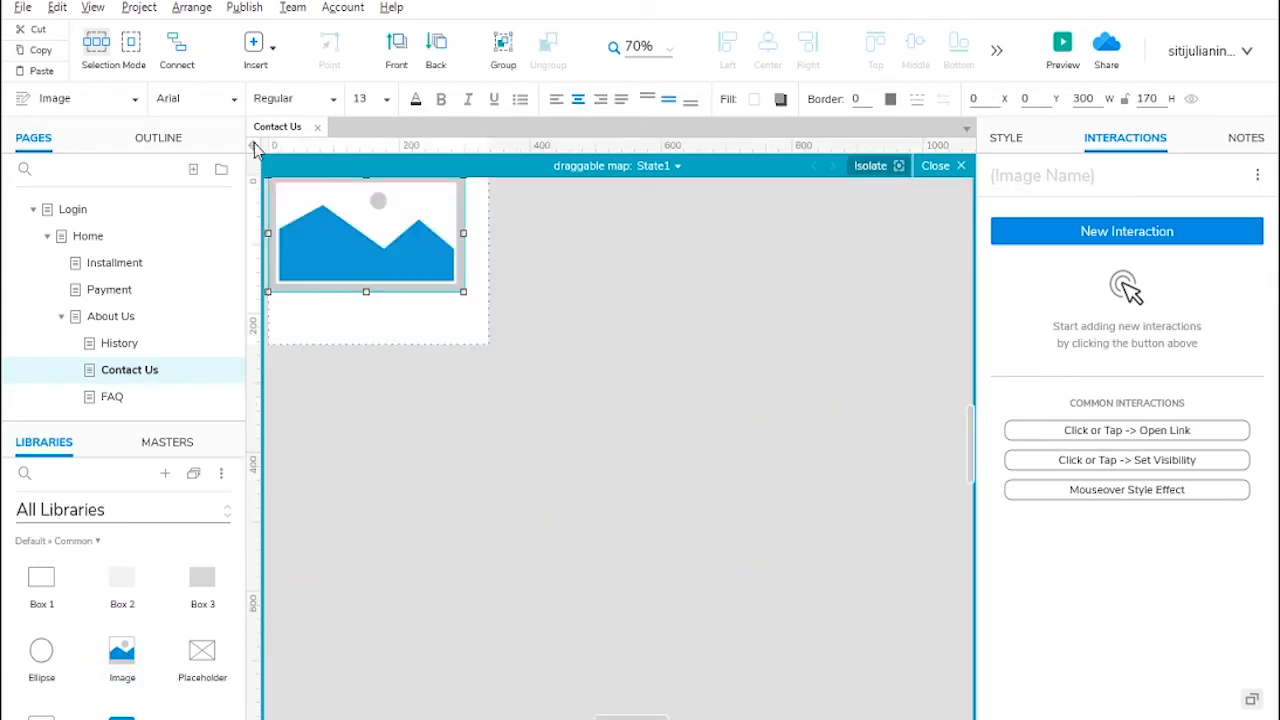
left_click_drag(463, 291, 541, 408)
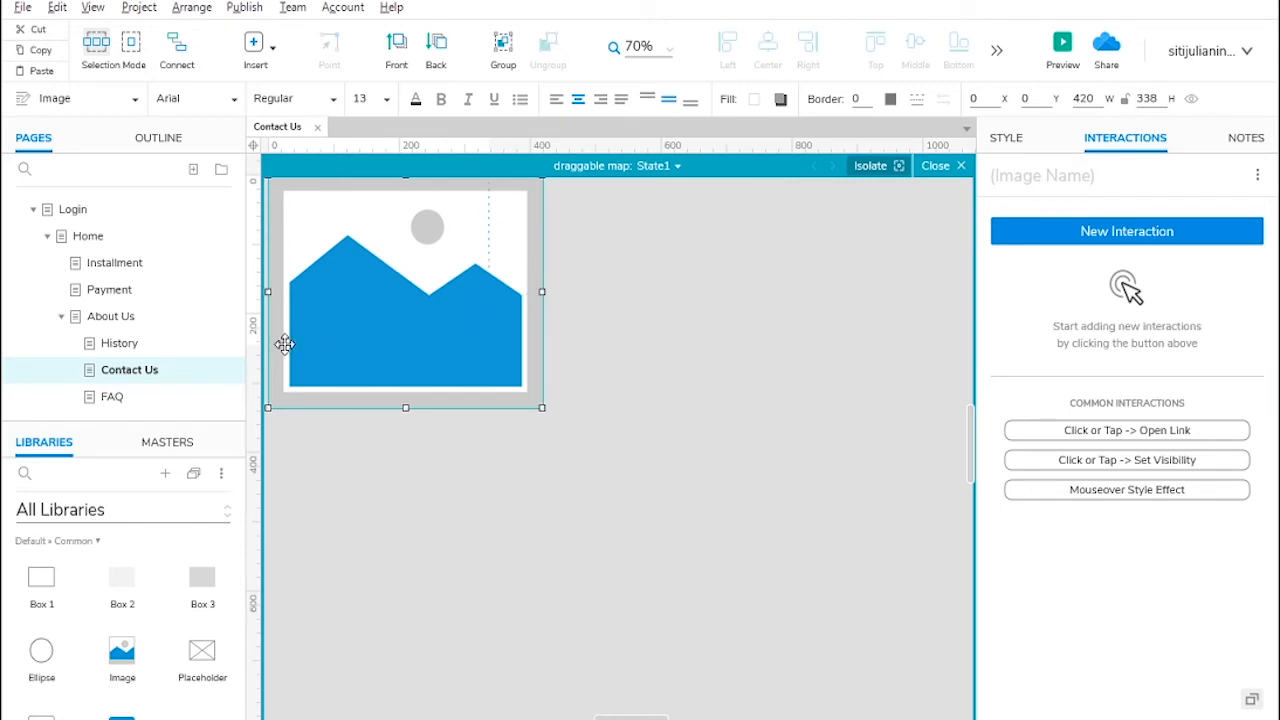
Step: Load the maps PNG from the Hubungi Kami folder into the image widget and enlarge it to about 470 by 386
double_click(403, 250)
left_click(486, 139)
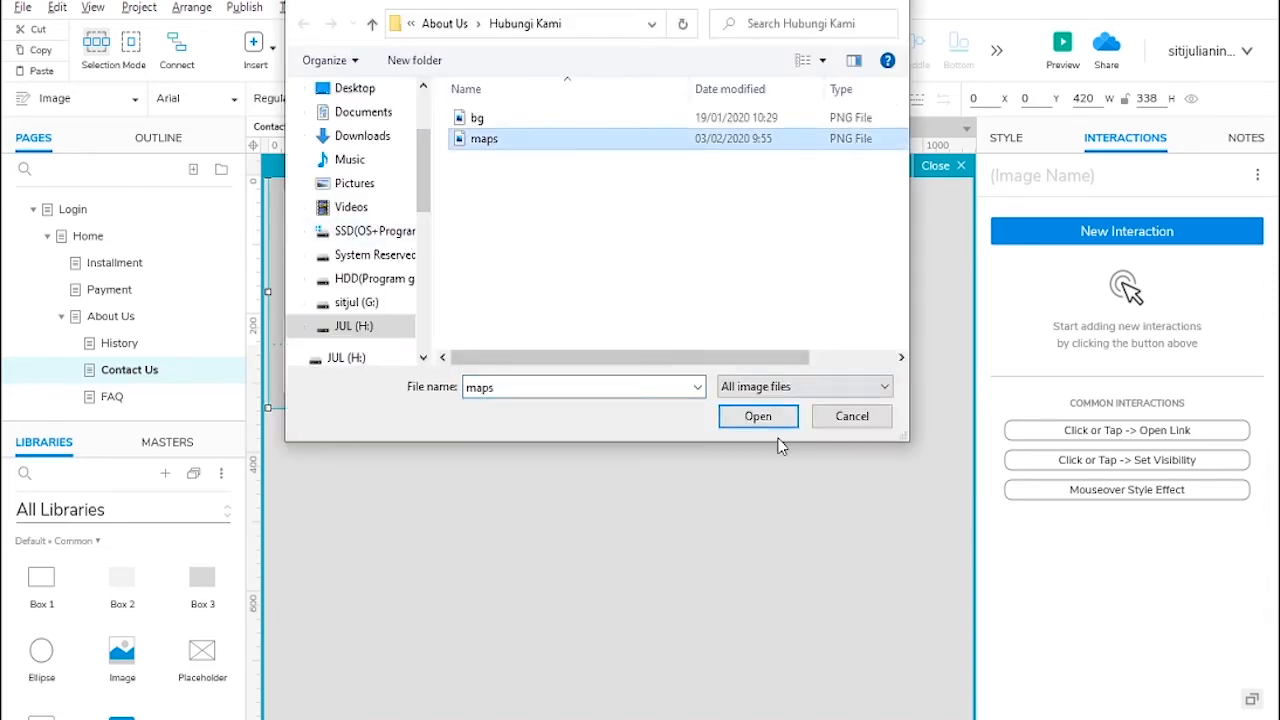
left_click(758, 418)
left_click_drag(541, 405, 575, 440)
Step: Name the map image "gambar maps" and finish editing the panel state
left_click(1054, 175)
type("gambar maps")
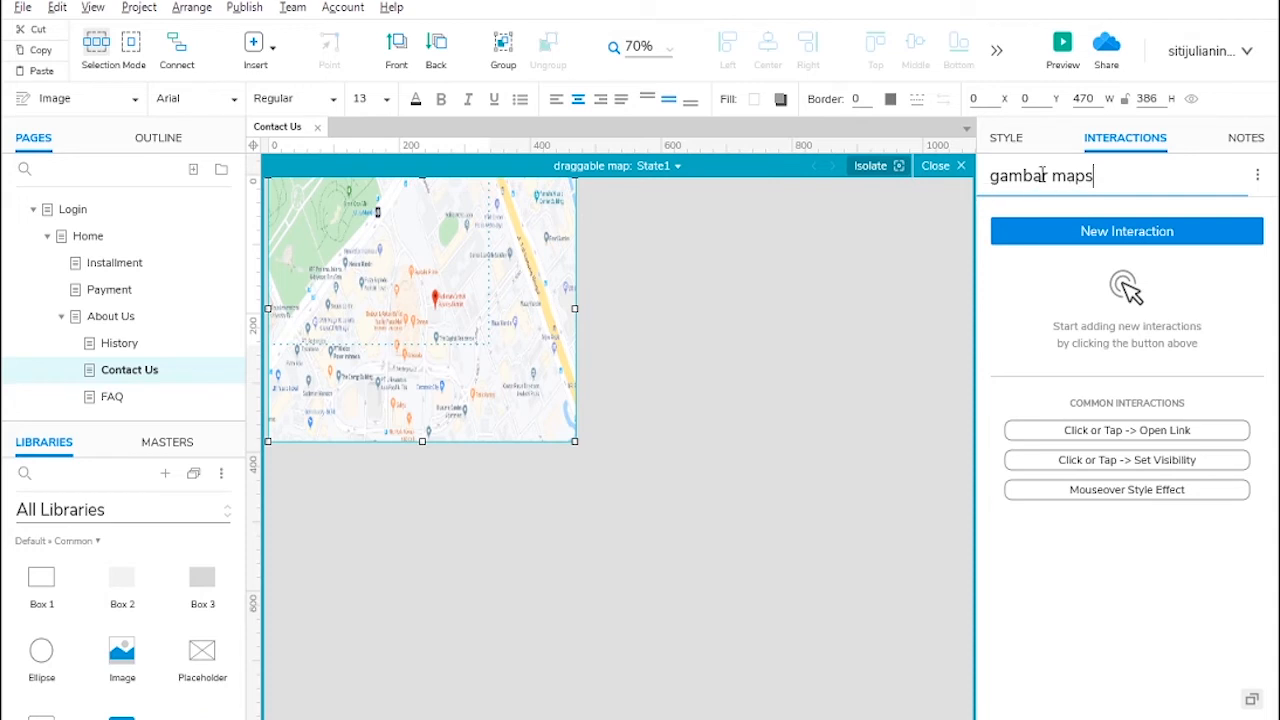
left_click(936, 166)
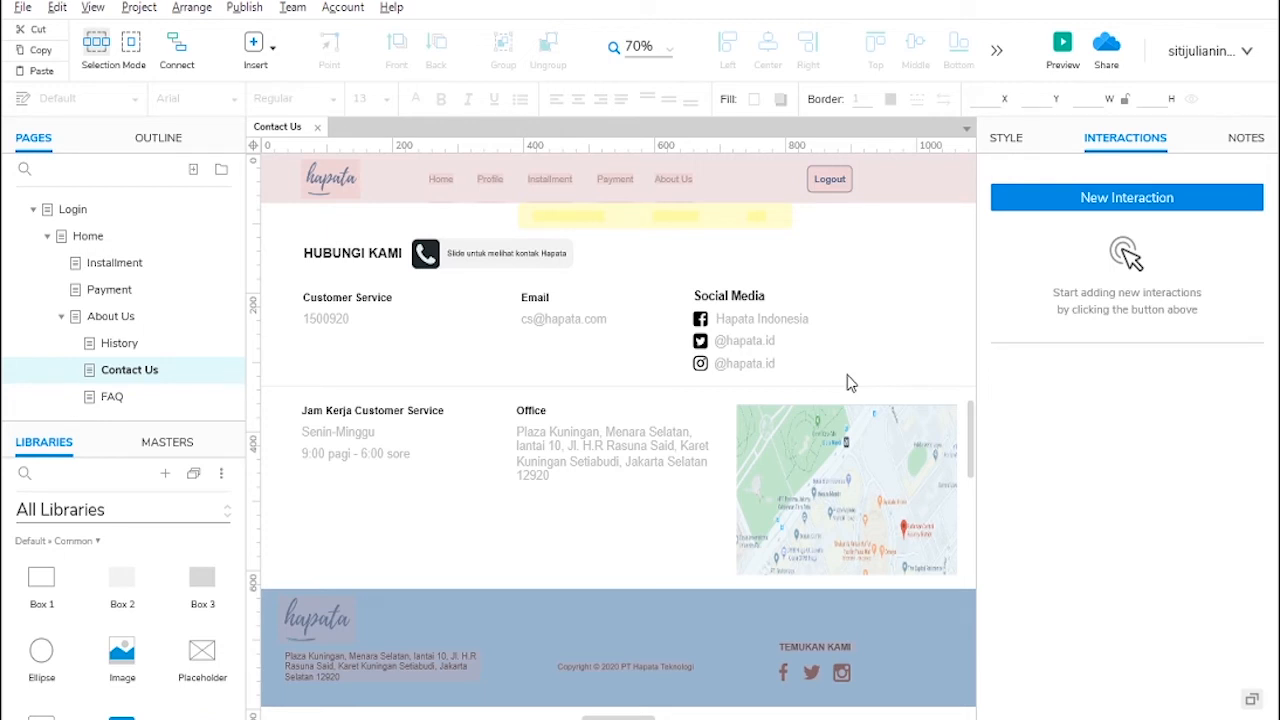
Step: Add a Dragged interaction to the draggable map panel that moves the gambar maps image with the drag
left_click(851, 474)
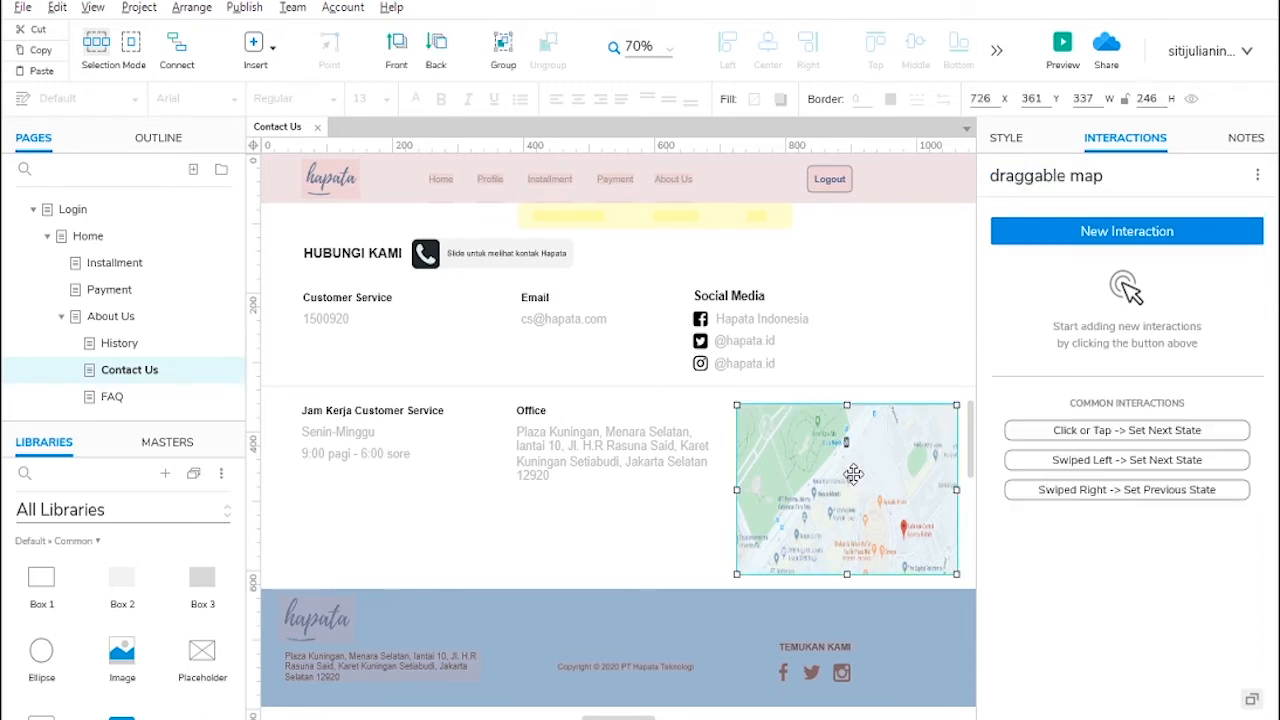
left_click(1093, 240)
scroll(1130, 380, "down", 10)
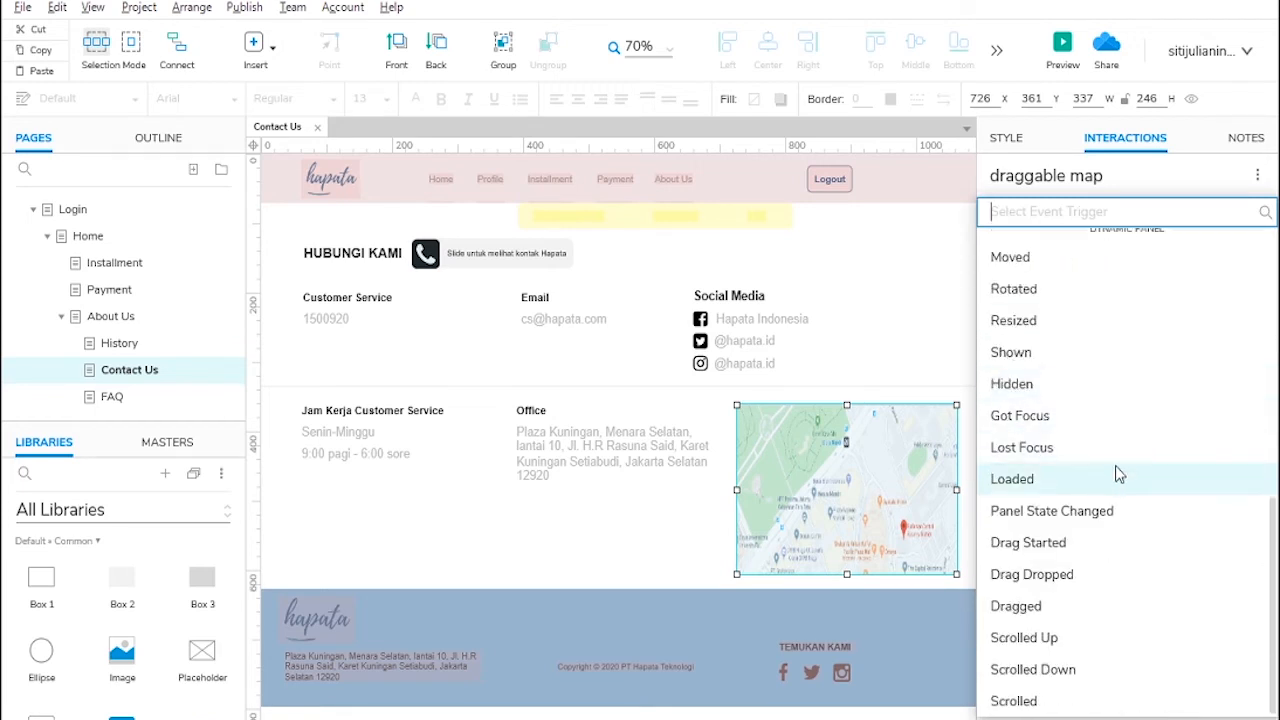
left_click(1016, 607)
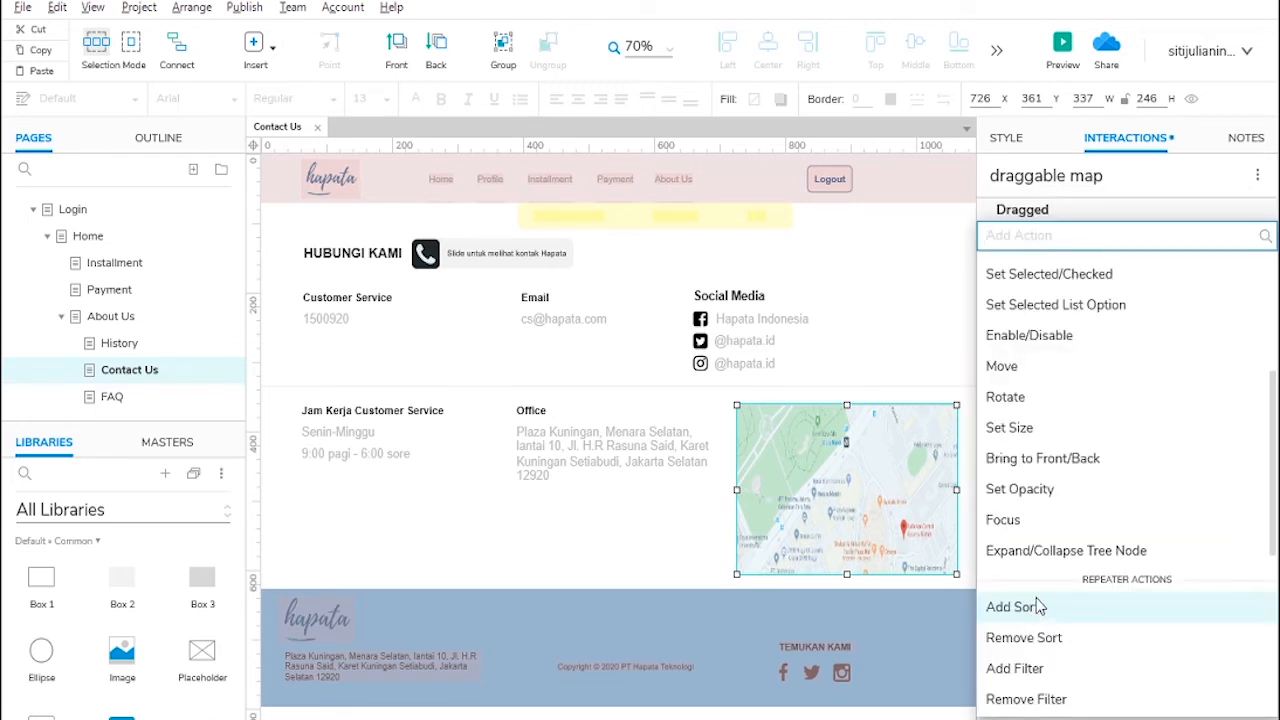
left_click(1030, 370)
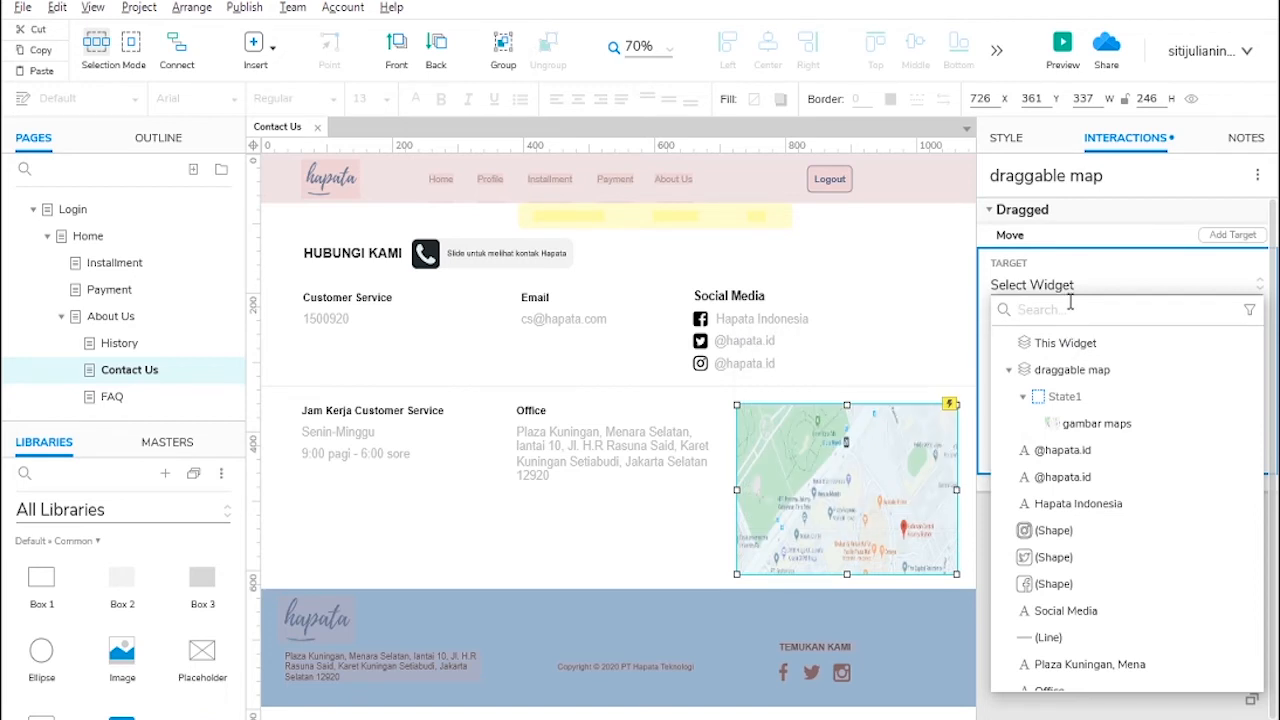
left_click(1096, 424)
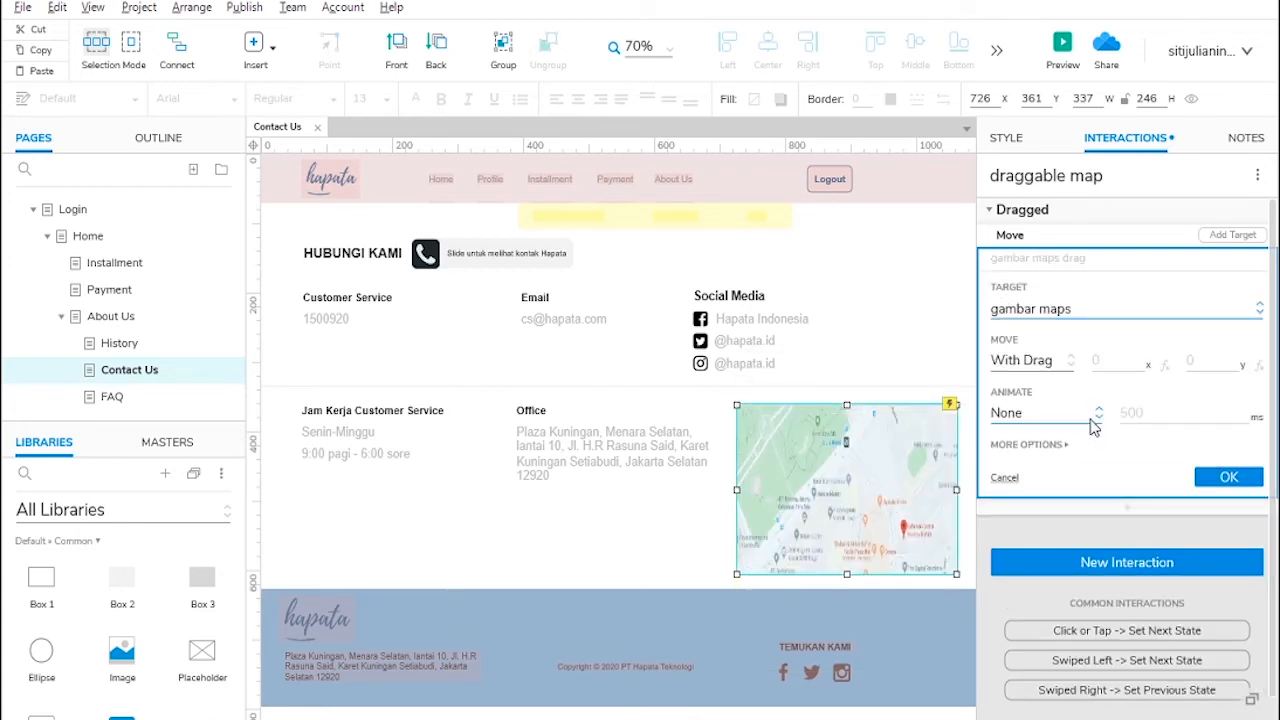
Step: Add four boundaries to the Move action of gambar maps
left_click(1045, 448)
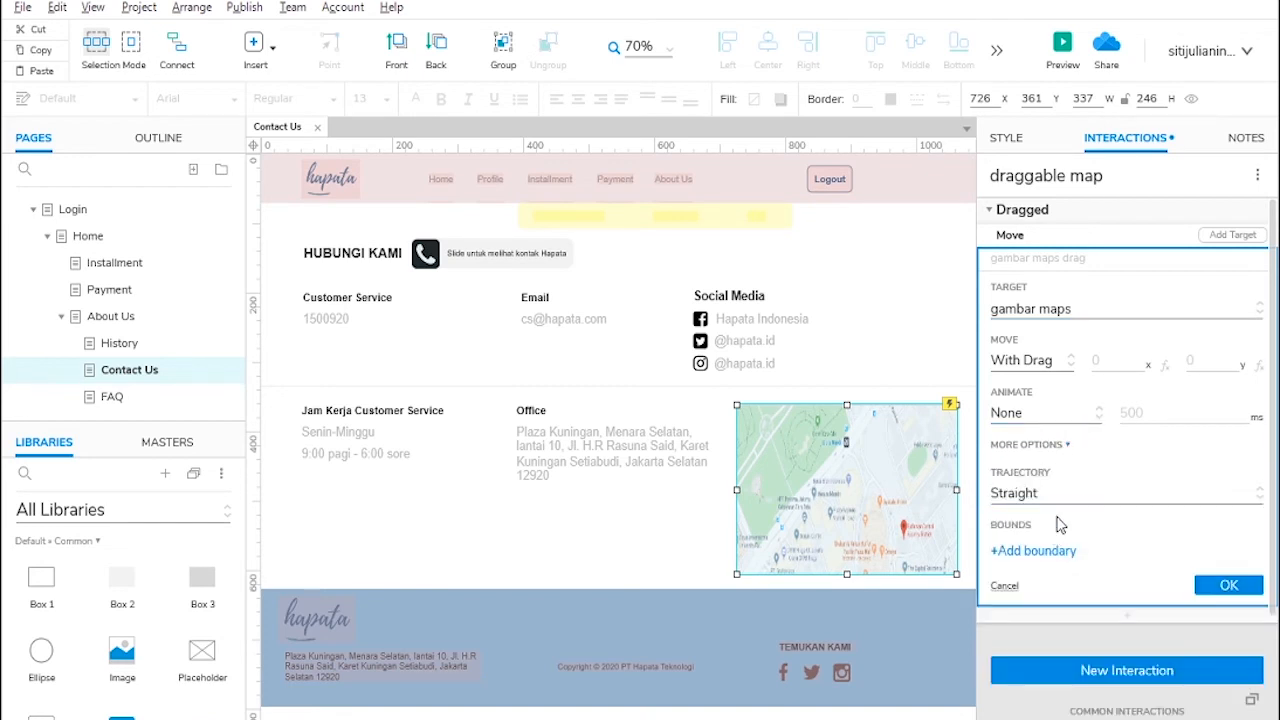
scroll(1059, 523, "down", 2)
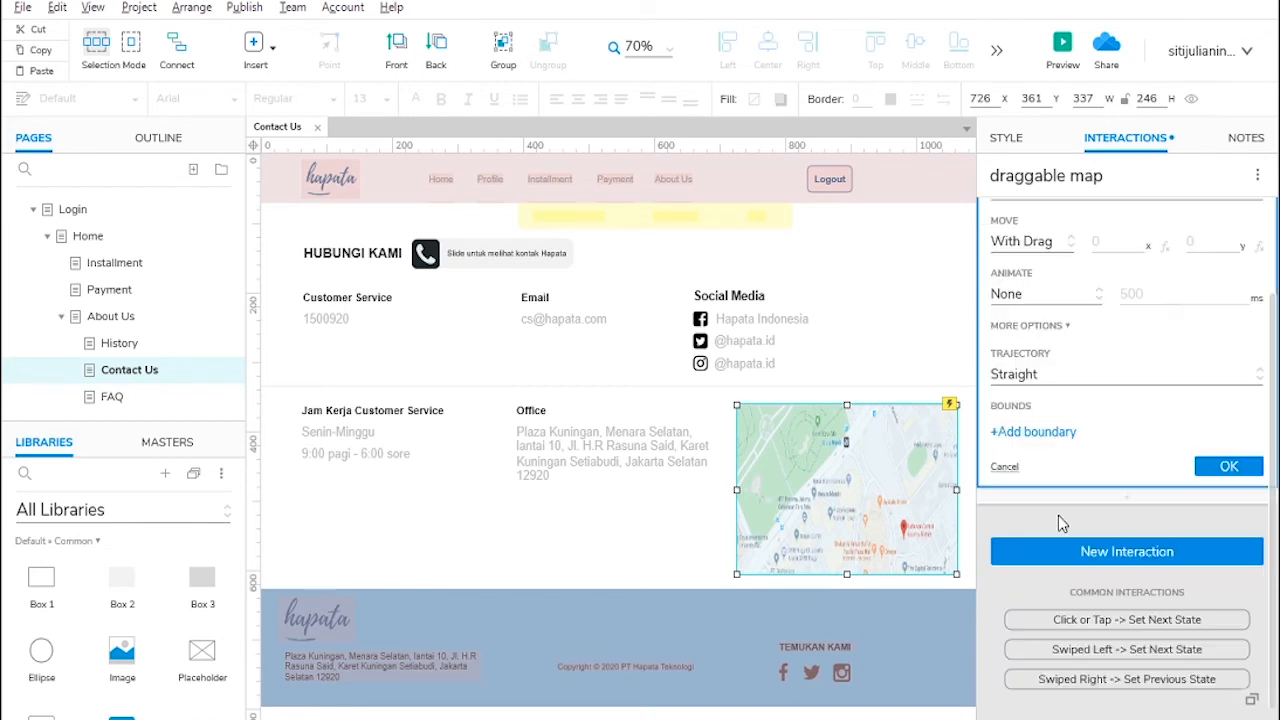
left_click(1043, 446)
left_click(1044, 463)
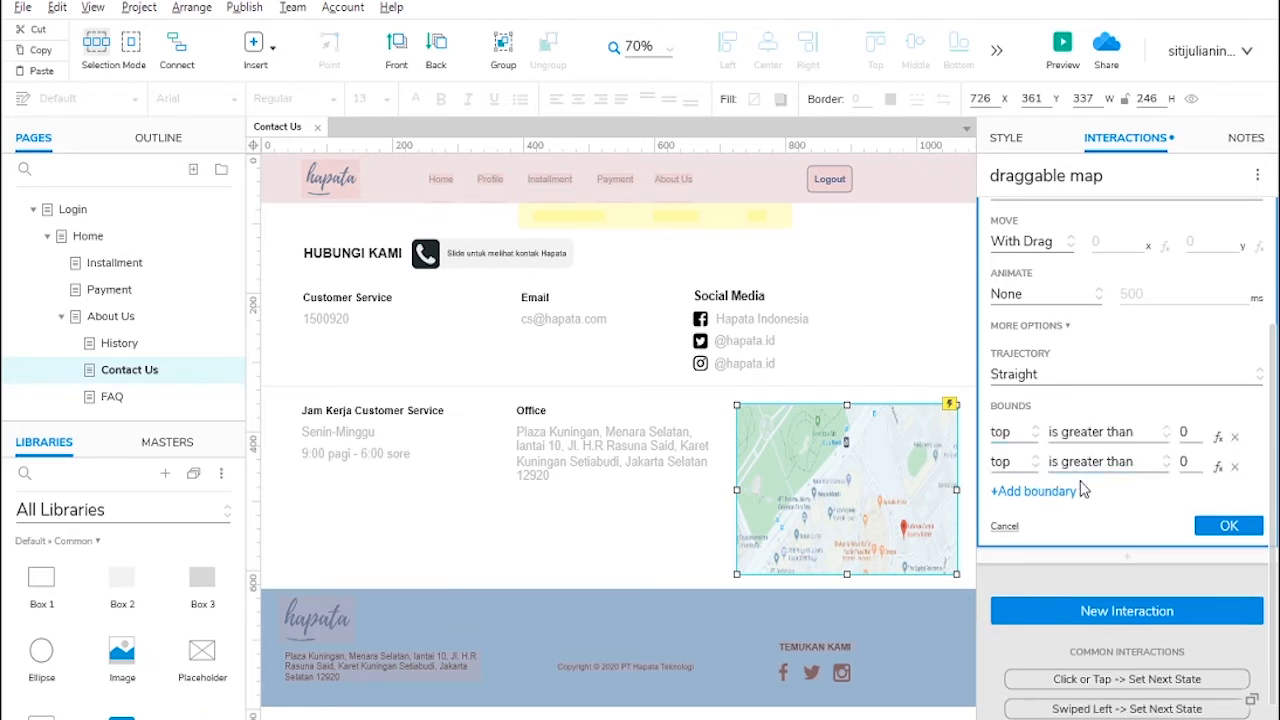
left_click(1047, 494)
left_click(1045, 537)
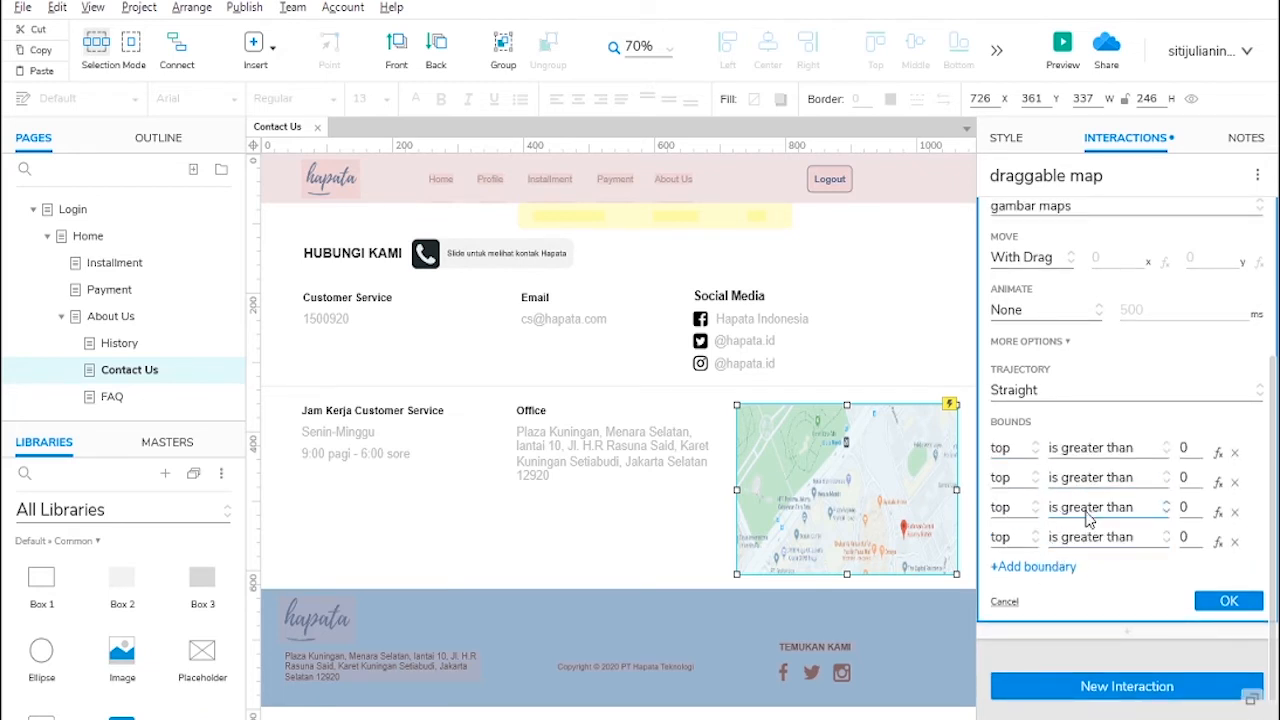
Step: Assign the second, third and fourth boundaries of the Move action to left, right and bottom
left_click(1017, 476)
left_click(1006, 529)
left_click(1015, 507)
left_click(1025, 594)
left_click(1012, 538)
left_click(1020, 653)
Step: Change the conditions of the top and left boundaries to "is less than"
left_click(1078, 455)
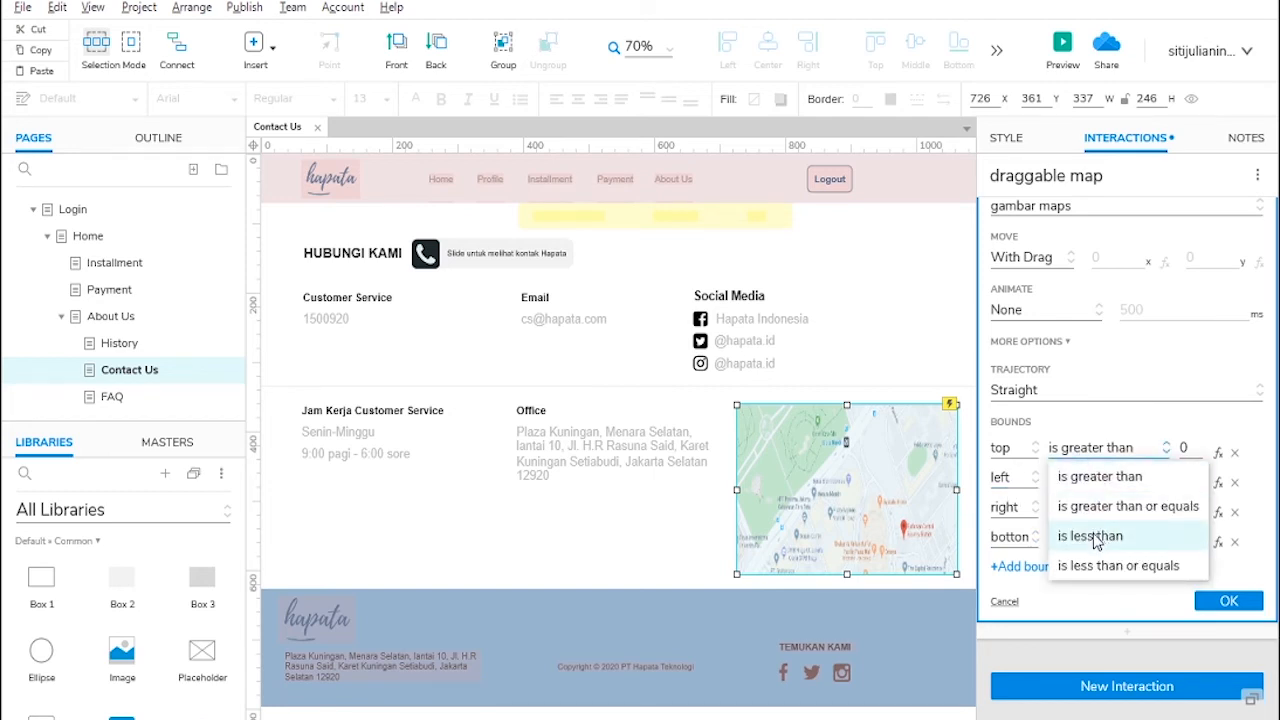
left_click(1095, 540)
left_click(1093, 480)
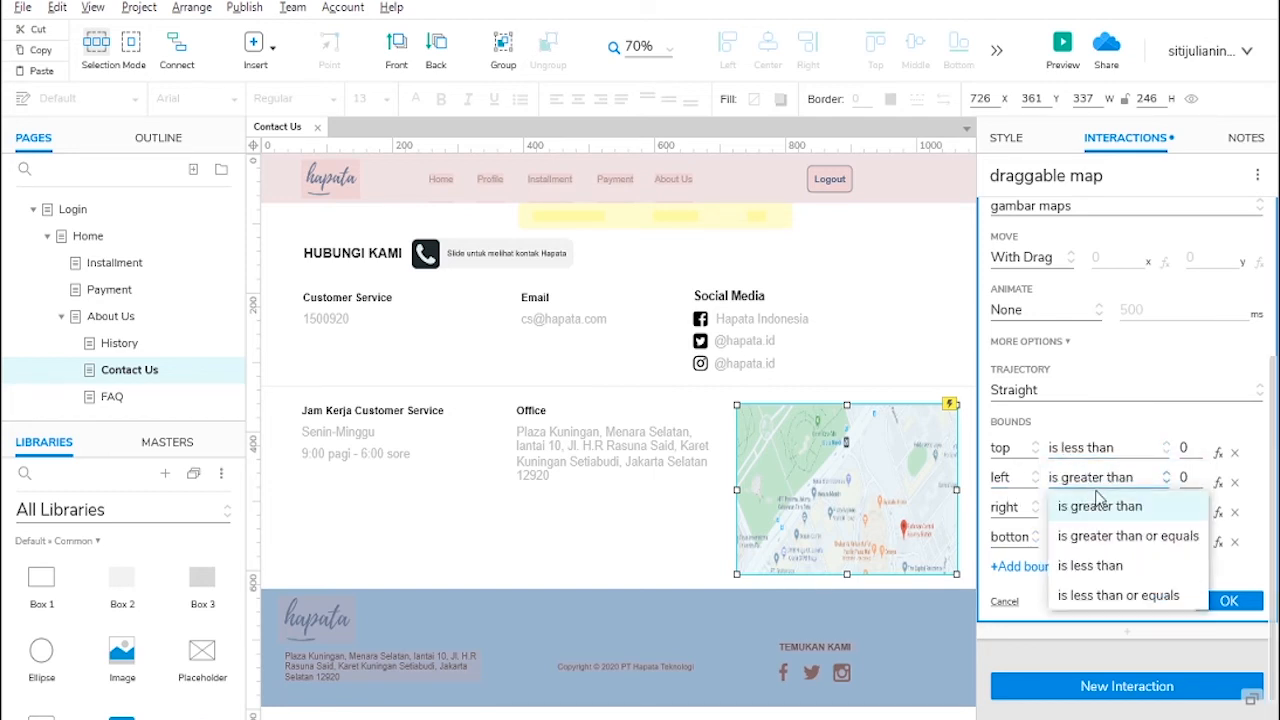
left_click(1088, 565)
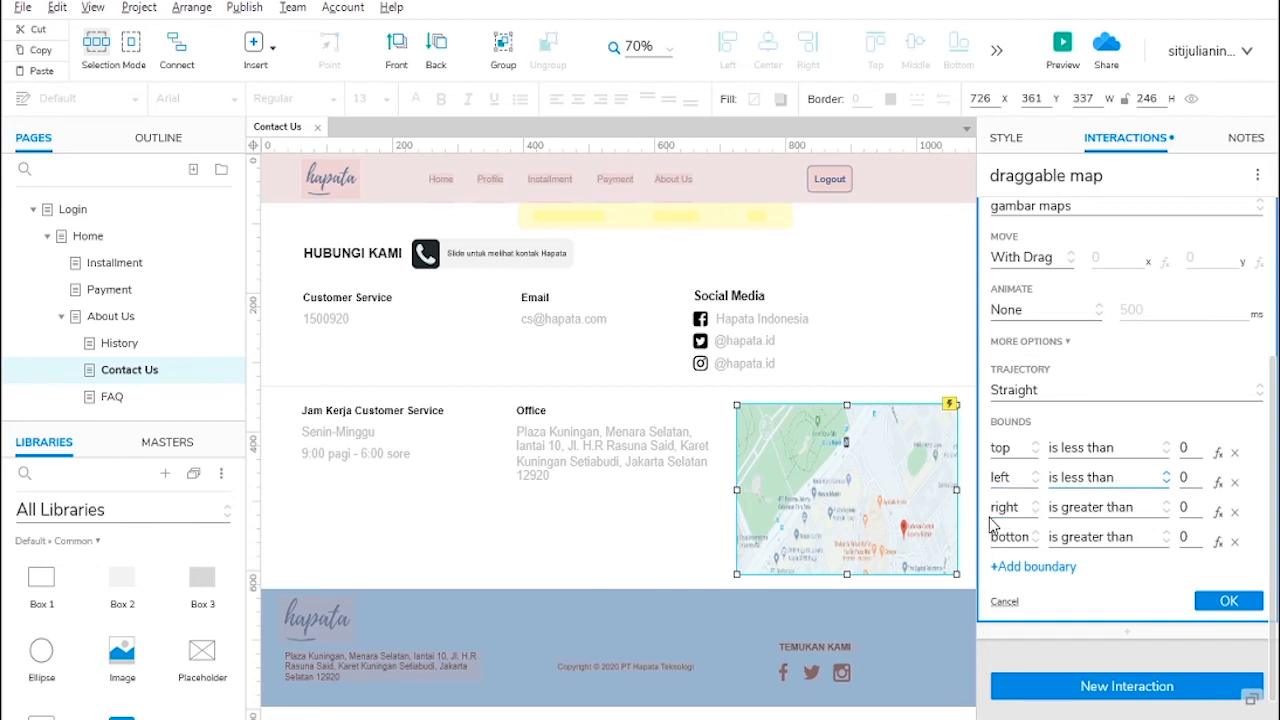
Step: Set the right boundary's value to the expression [[This.width]], inserted from the widget functions
double_click(1200, 508)
left_click(1219, 513)
left_click(414, 245)
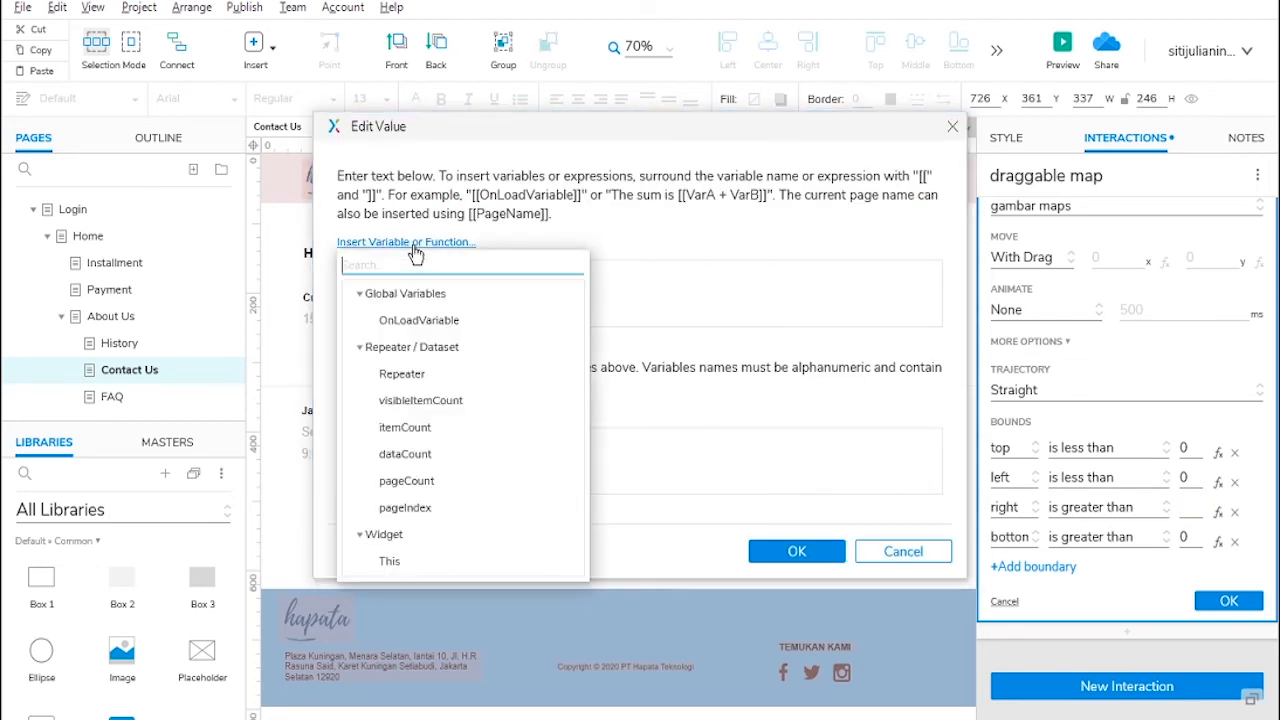
scroll(443, 357, "down", 5)
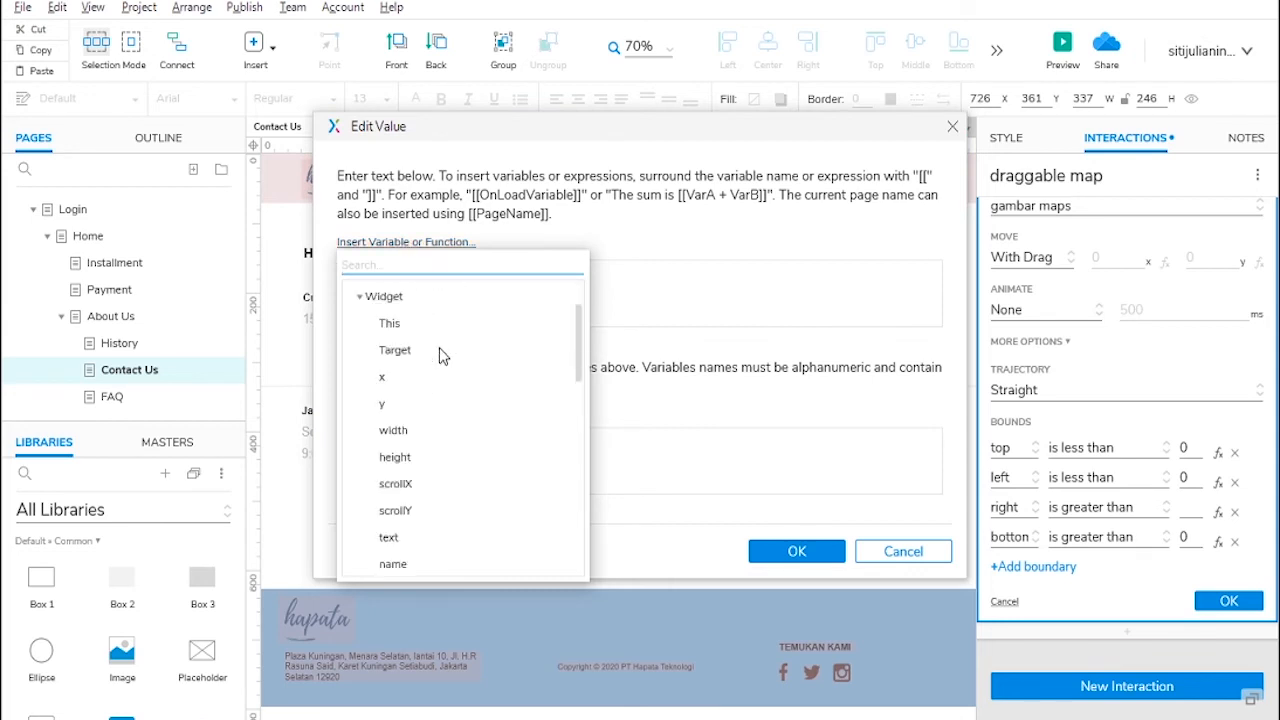
scroll(388, 438, "up", 2)
left_click(385, 433)
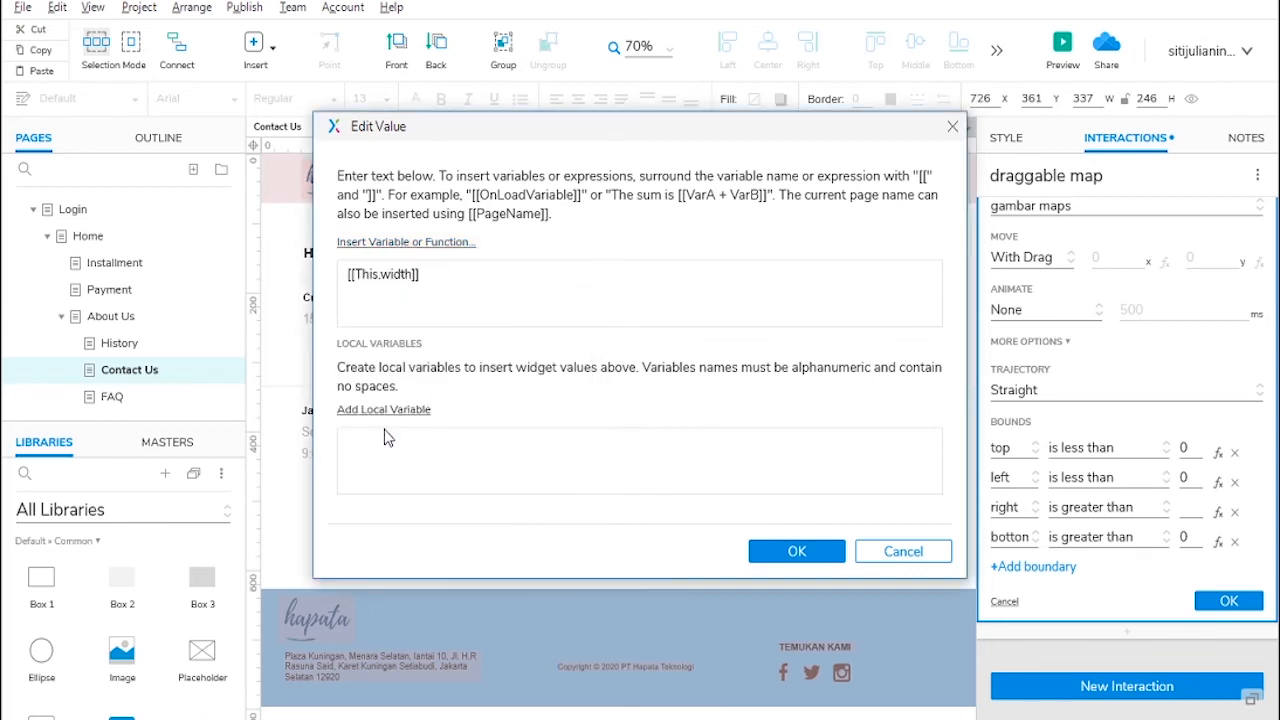
left_click(792, 551)
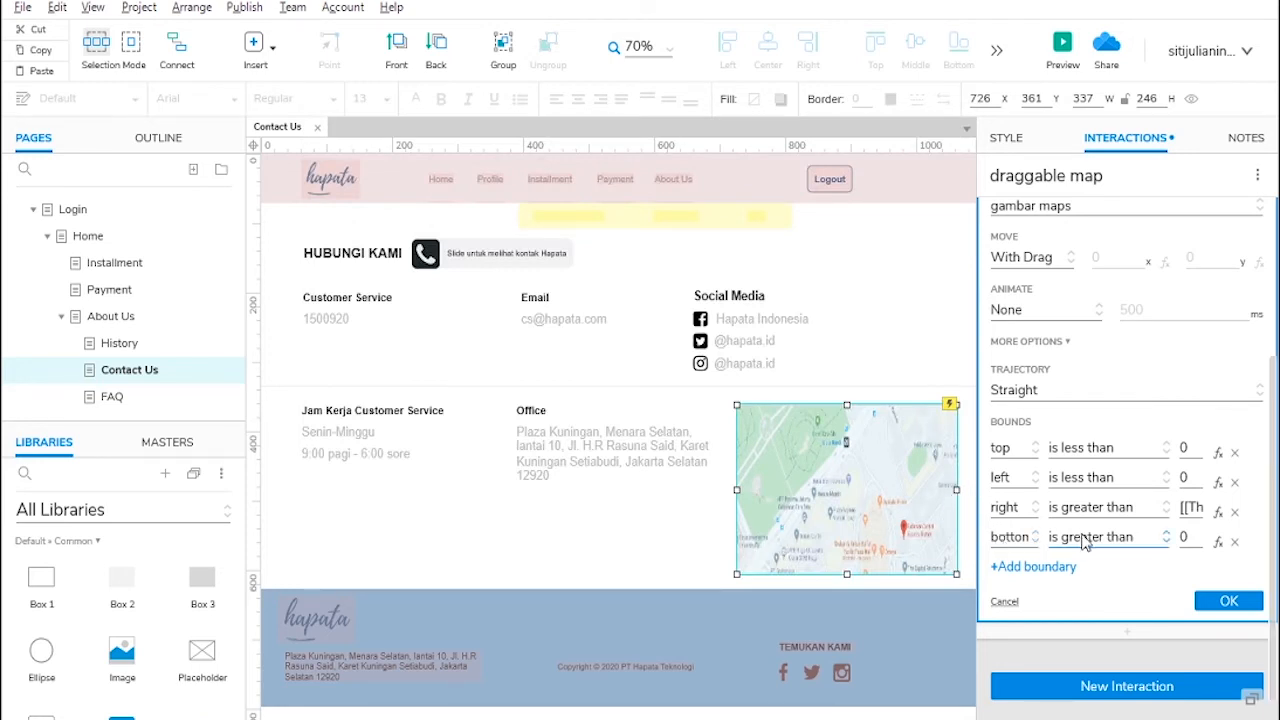
Step: Set the bottom boundary's value to the expression [[This.height]], inserted from the widget functions
double_click(1184, 536)
left_click(1218, 543)
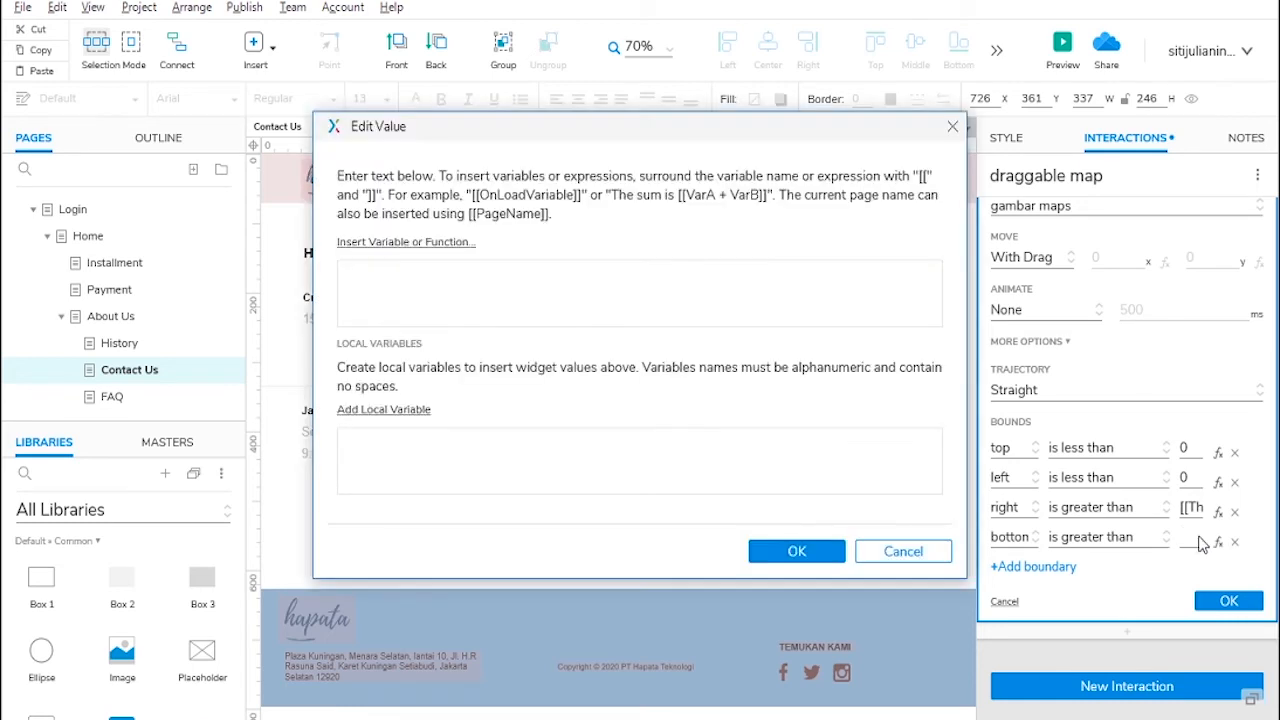
left_click(395, 245)
scroll(470, 330, "down", 4)
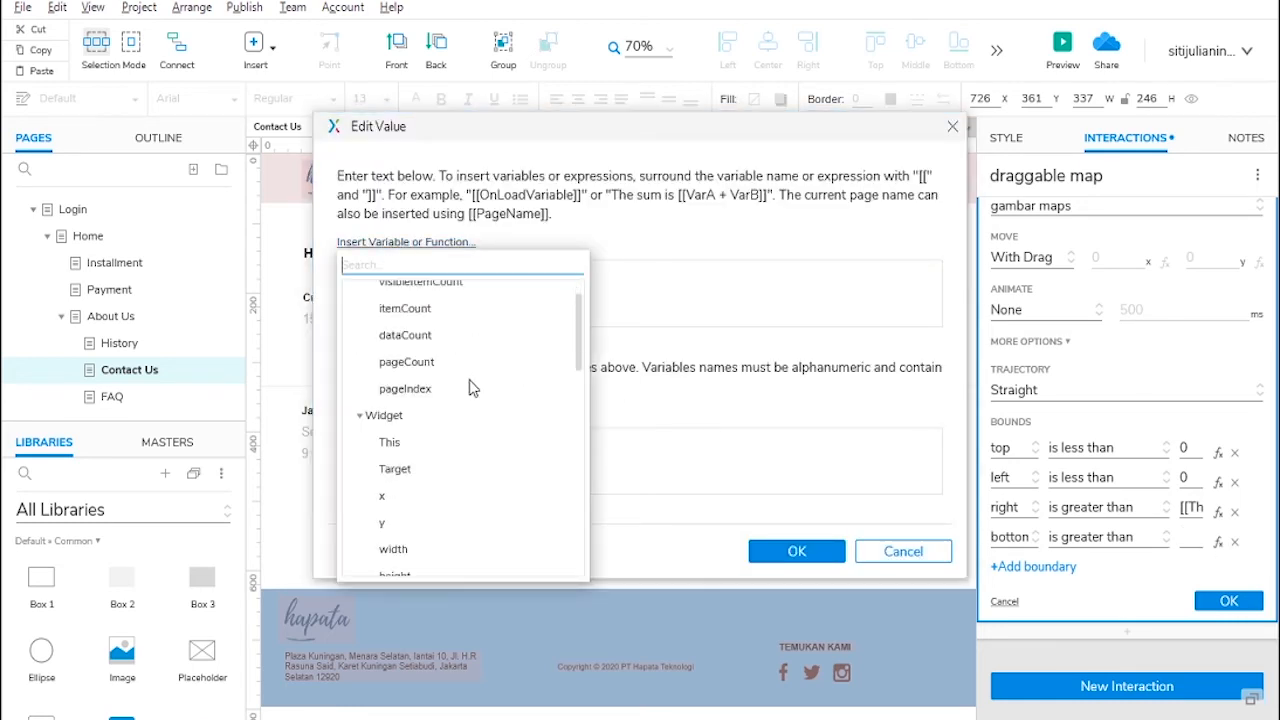
left_click(393, 457)
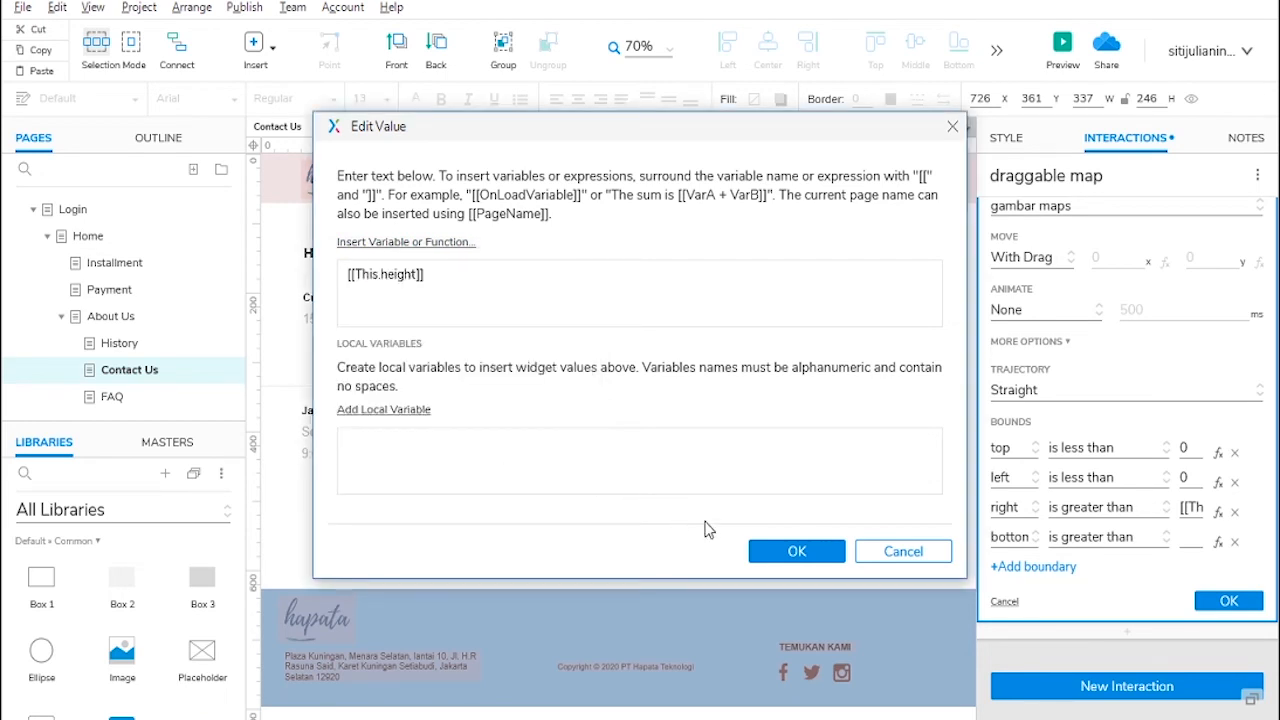
left_click(818, 551)
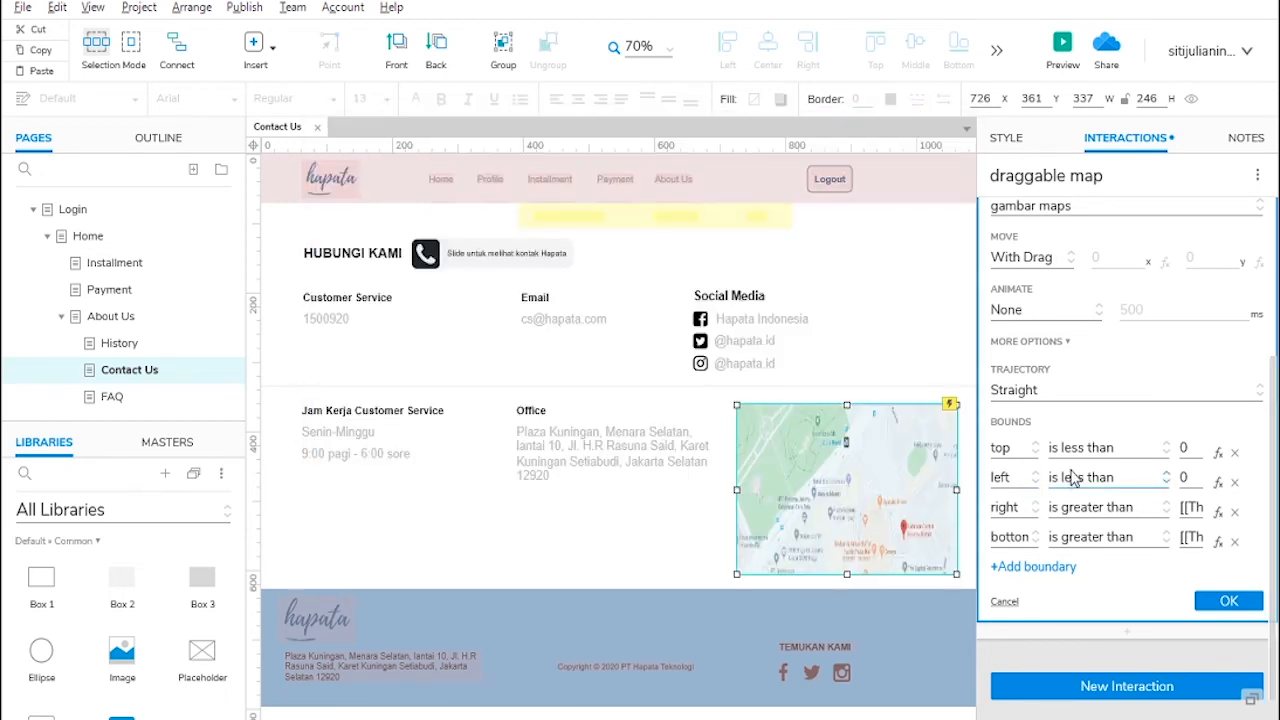
Step: Reselect gambar maps in State1 as the Move target and accept the bounded drag action
scroll(1128, 490, "up", 2)
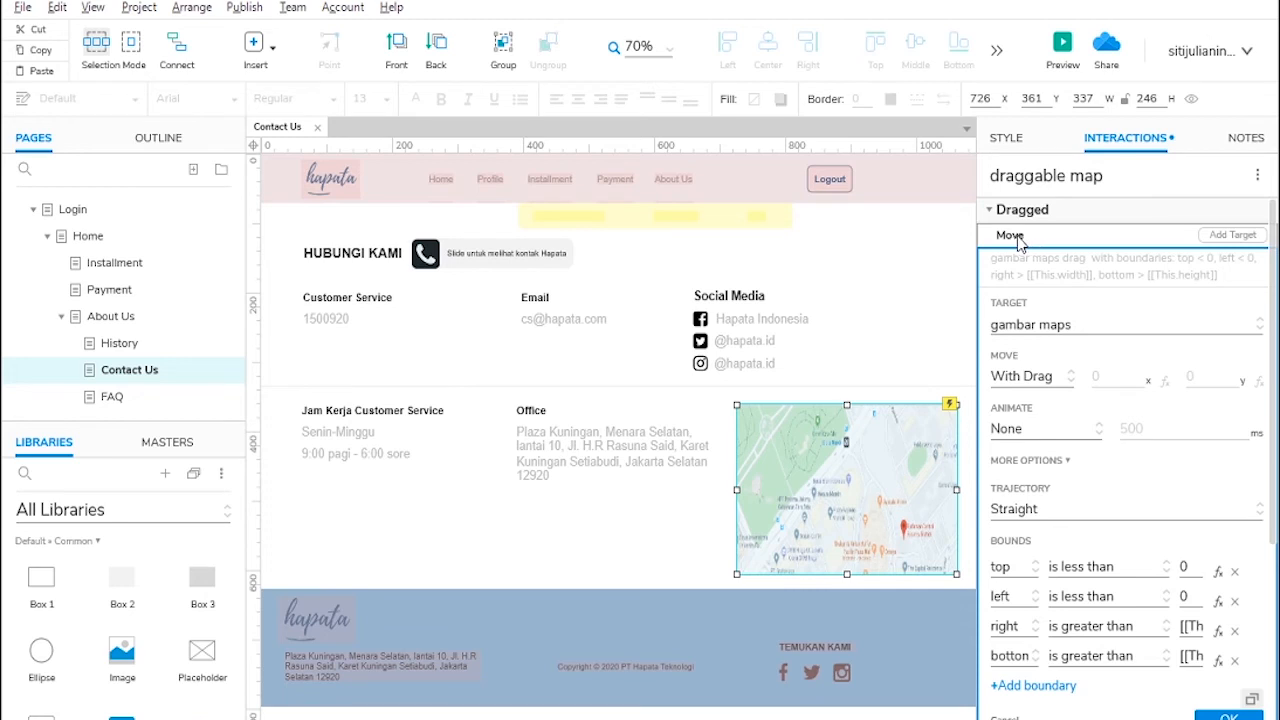
left_click(1046, 327)
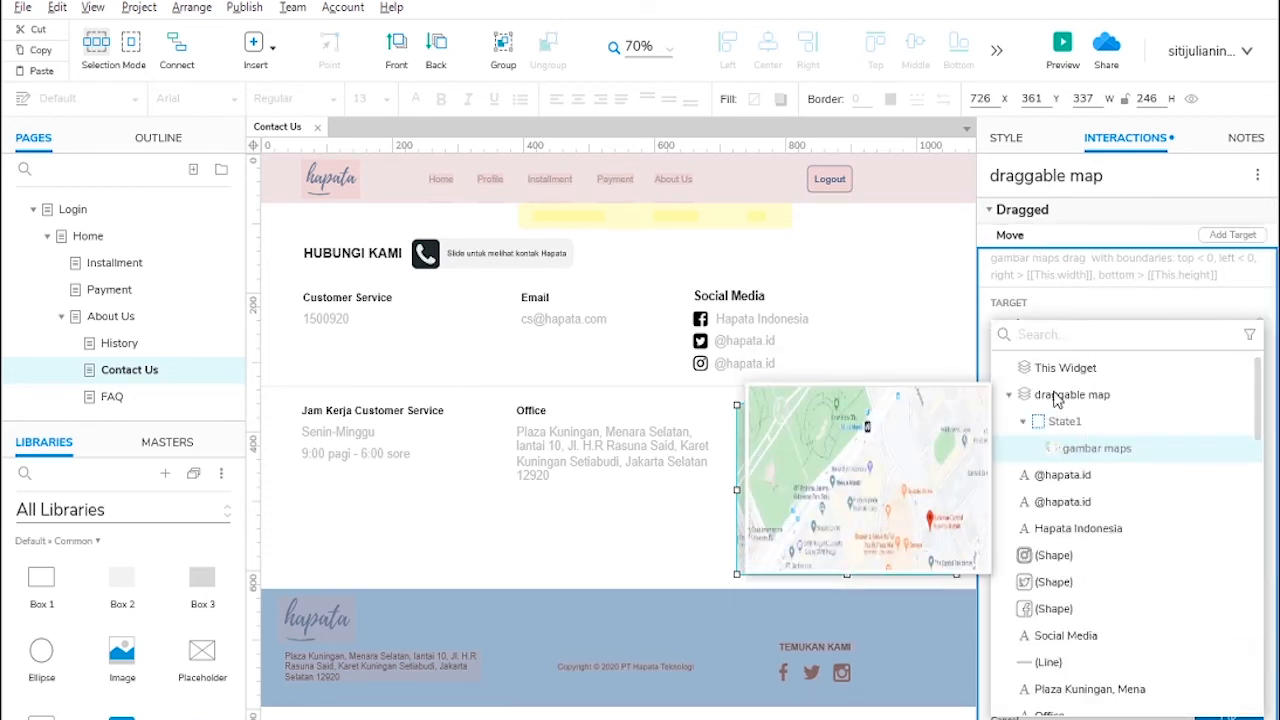
left_click(1090, 448)
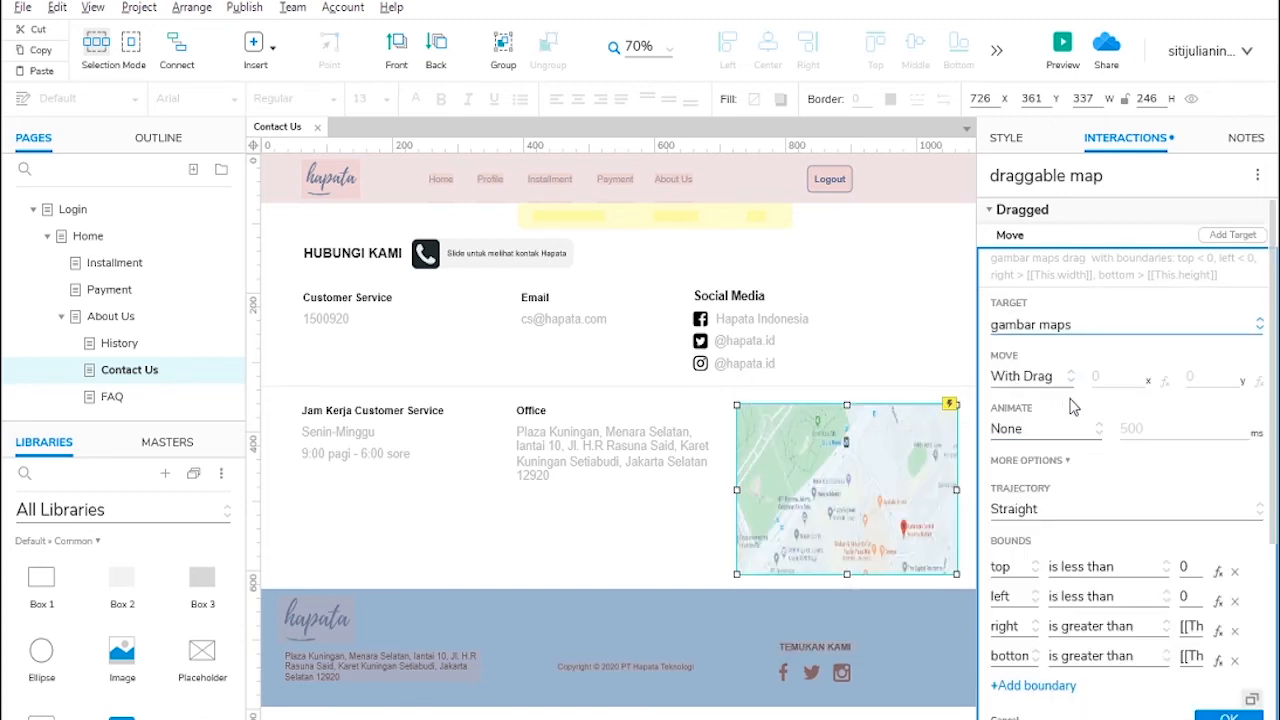
scroll(1074, 410, "down", 2)
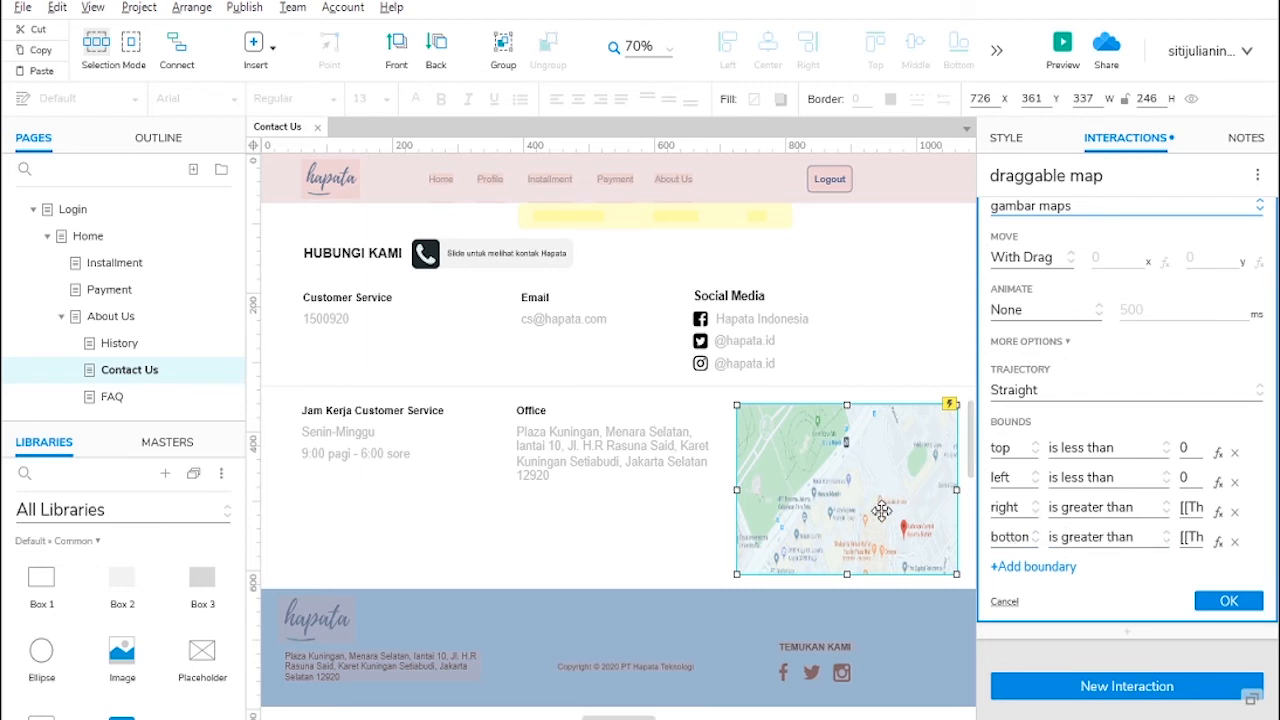
left_click(1214, 601)
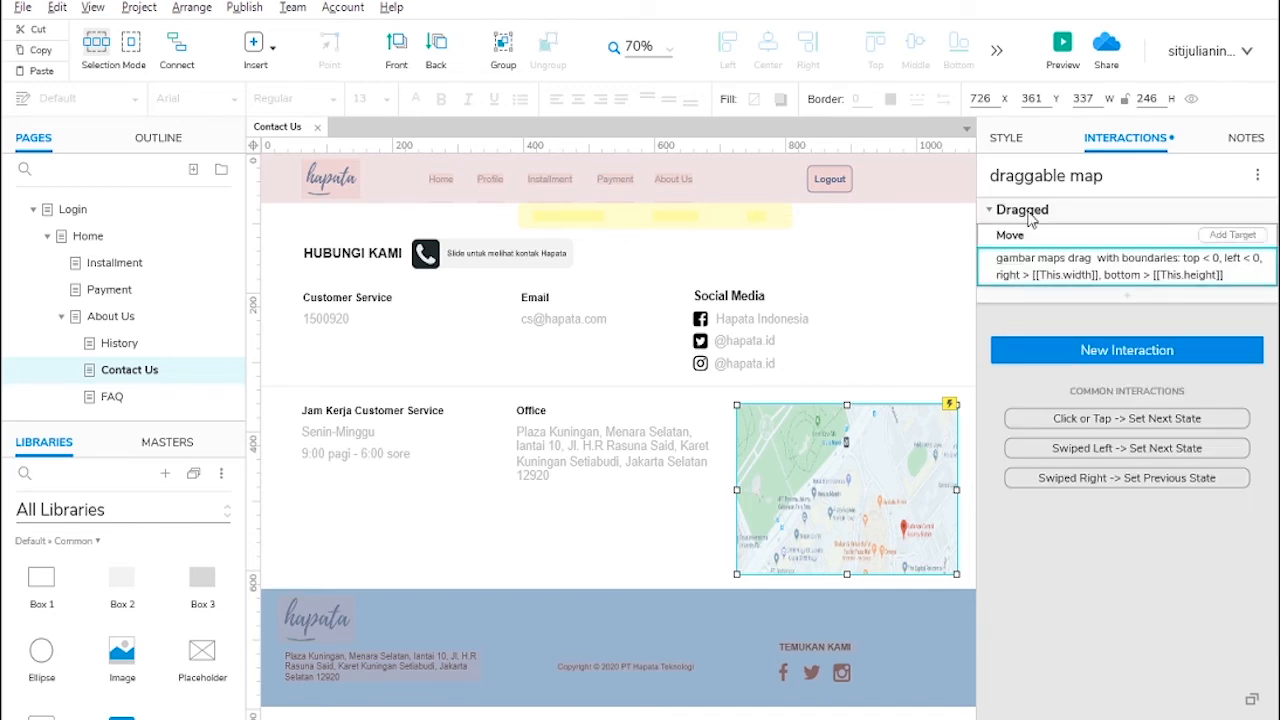
Step: Preview the Contact Us page in the browser and test panning the map image inside its panel
left_click(1062, 44)
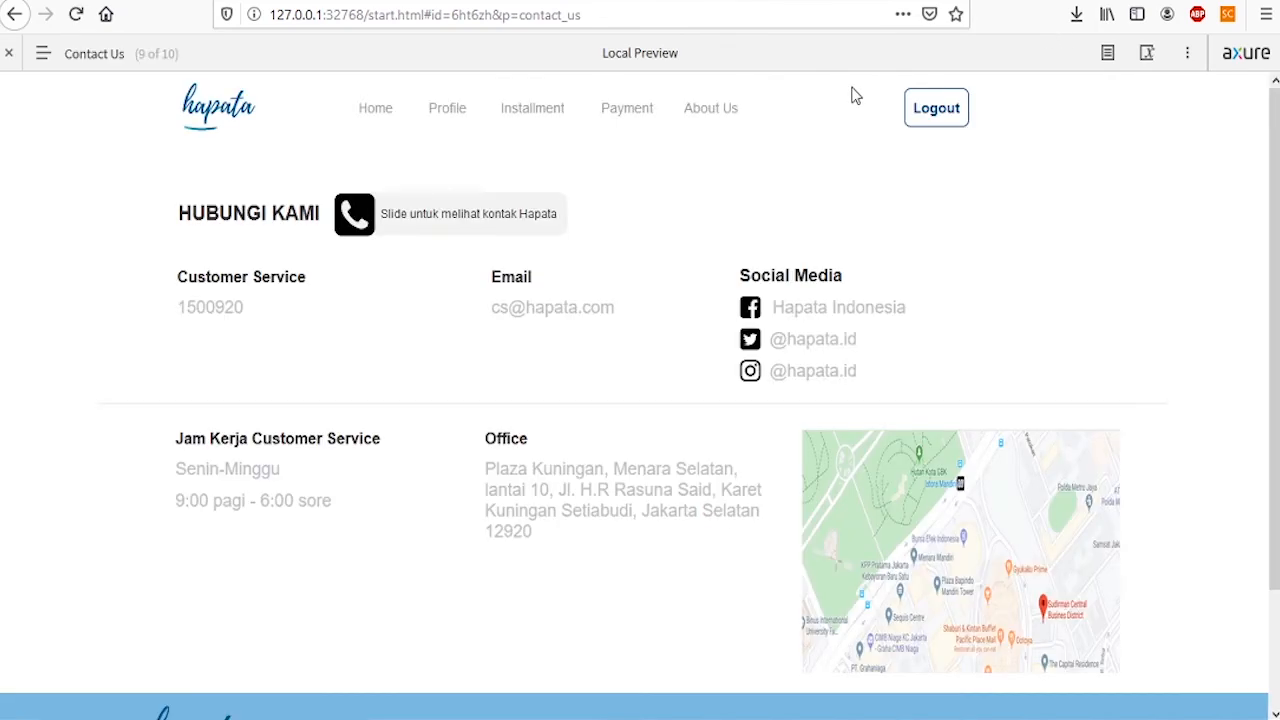
mouse_move(1022, 558)
left_mouse_down()
mouse_move(925, 436)
mouse_move(975, 455)
mouse_move(825, 567)
mouse_move(863, 363)
mouse_move(1080, 491)
mouse_move(1040, 440)
mouse_move(1103, 351)
mouse_move(931, 583)
mouse_move(931, 340)
mouse_move(851, 531)
mouse_move(1143, 552)
mouse_move(1000, 470)
mouse_move(950, 520)
mouse_move(1020, 648)
mouse_move(933, 484)
left_mouse_up()
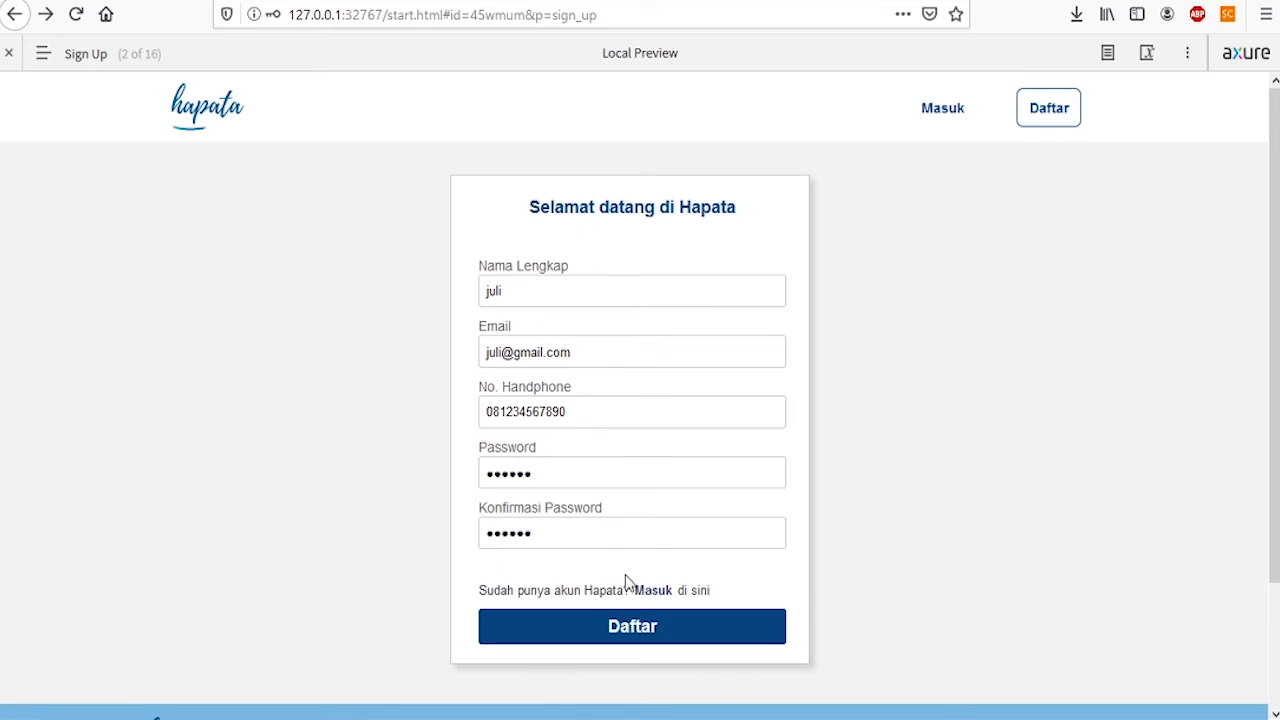
Step: Try the Daftar button in the Sign Up preview and inspect the pop-up box and its OK button on the canvas
left_click(634, 630)
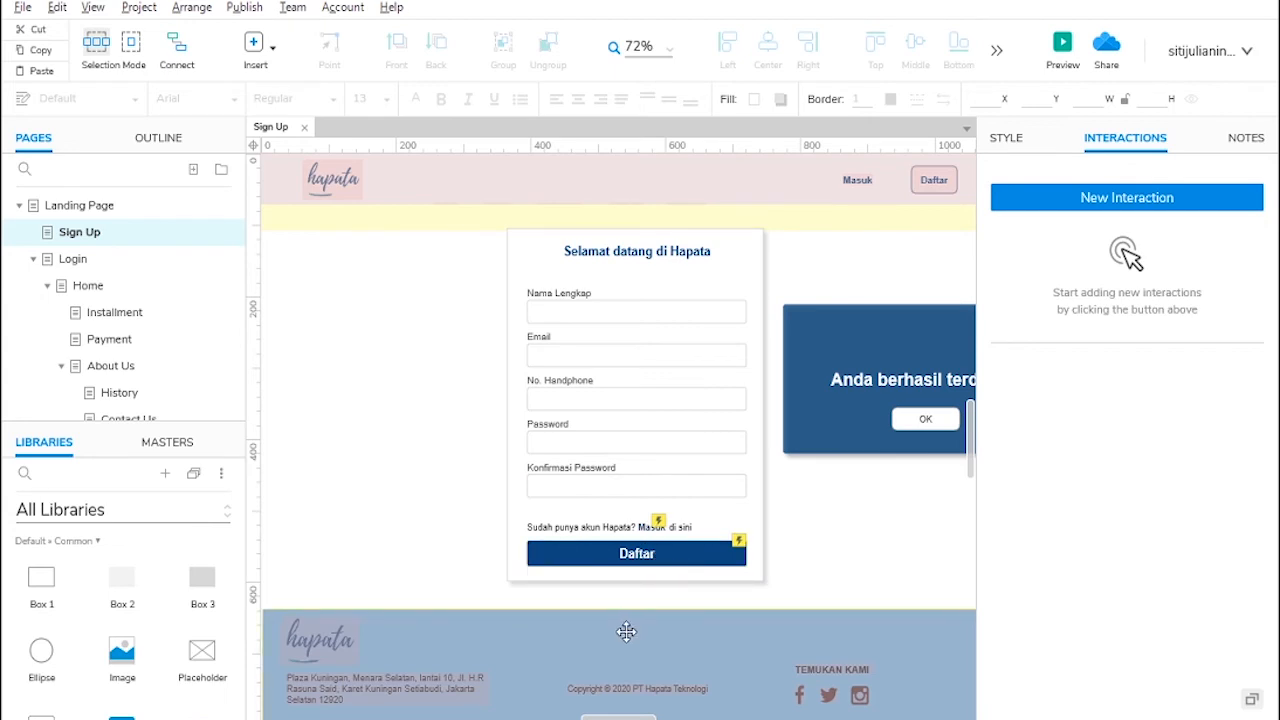
left_click_drag(614, 718, 621, 718)
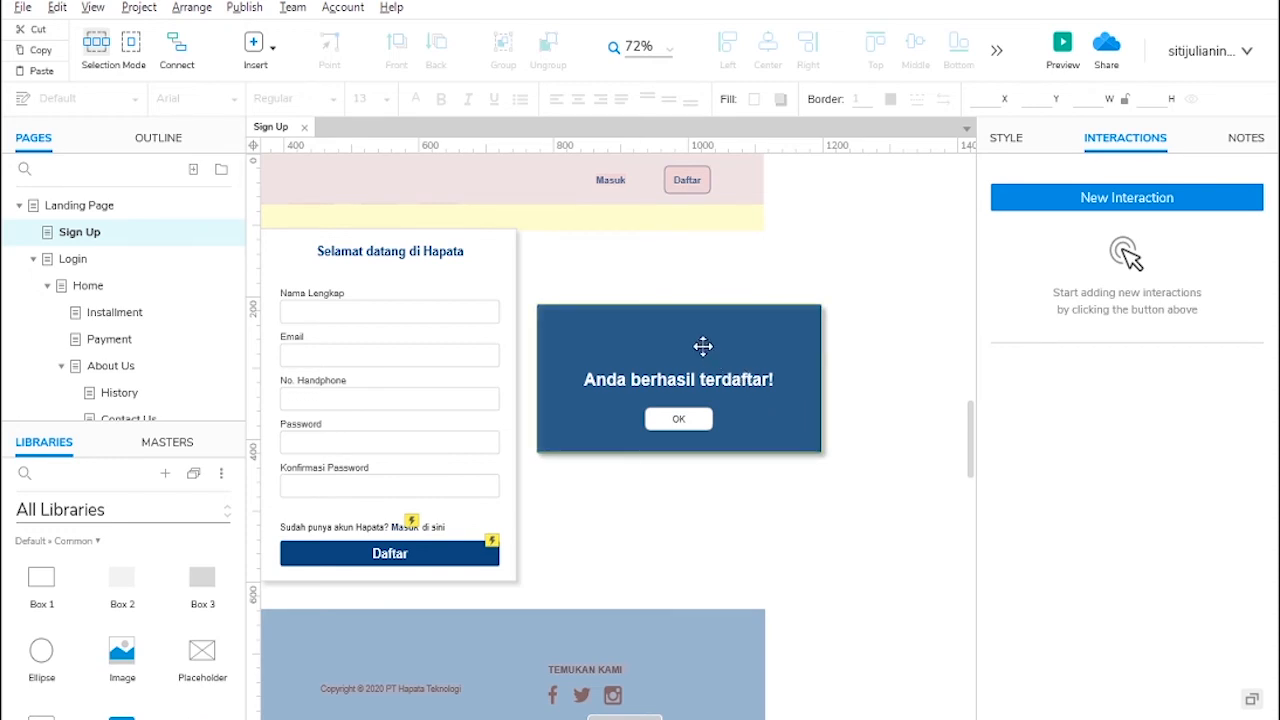
left_click(703, 345)
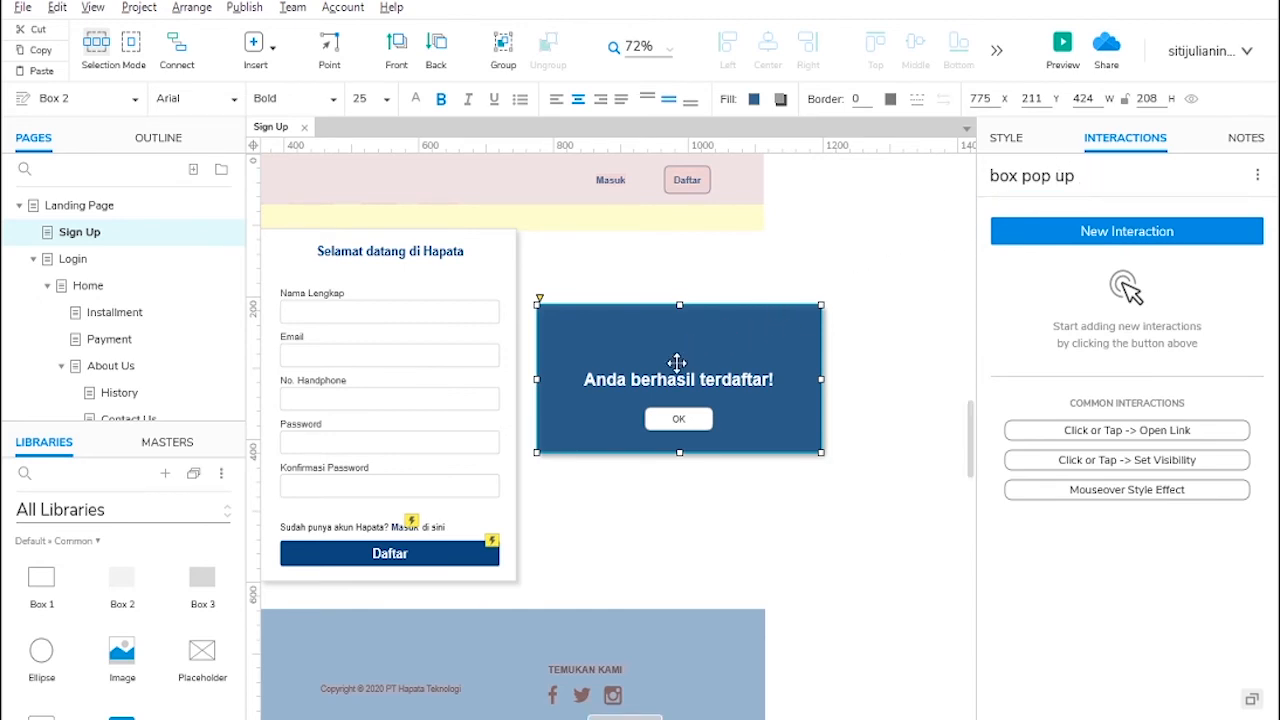
double_click(658, 369)
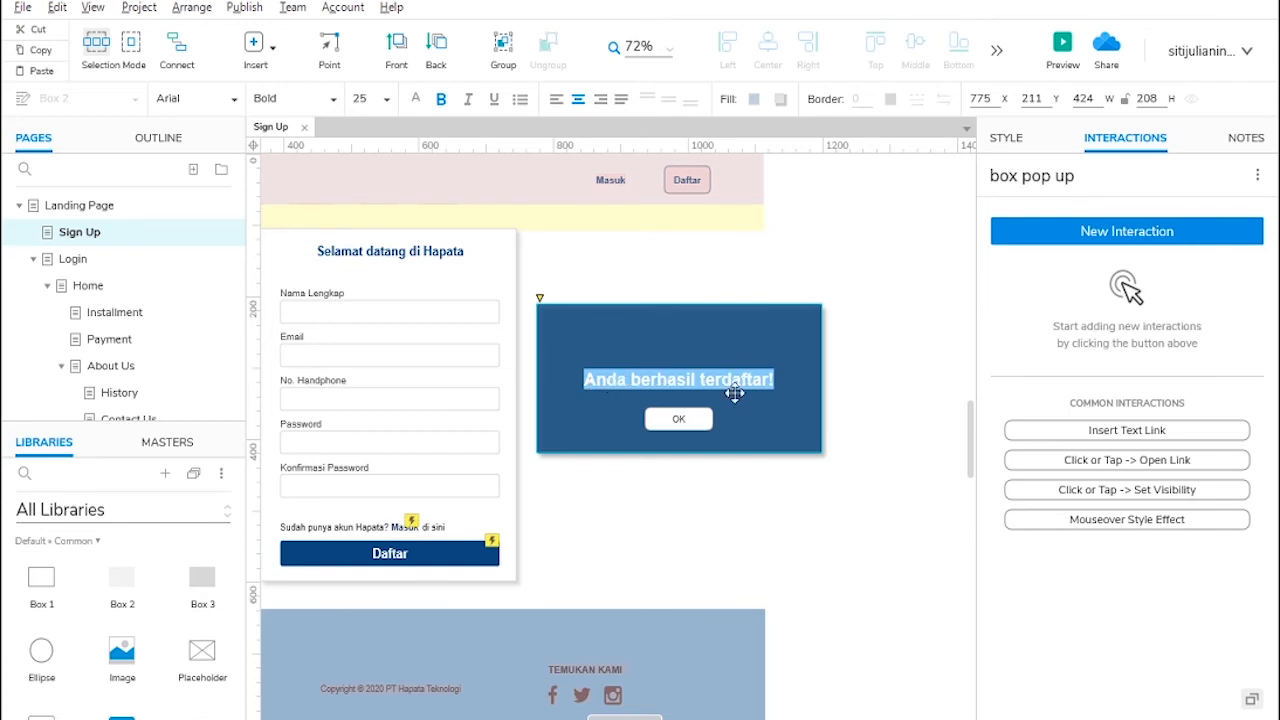
key("Escape")
left_click(679, 420)
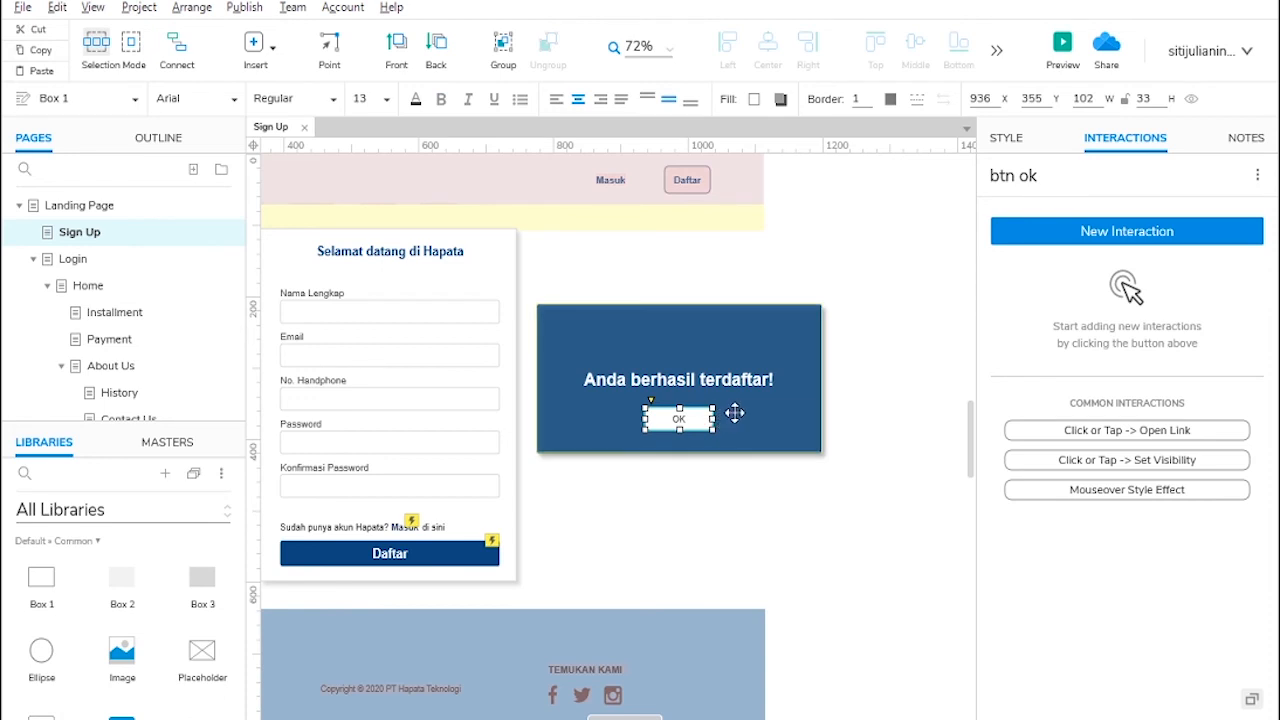
left_click(720, 482)
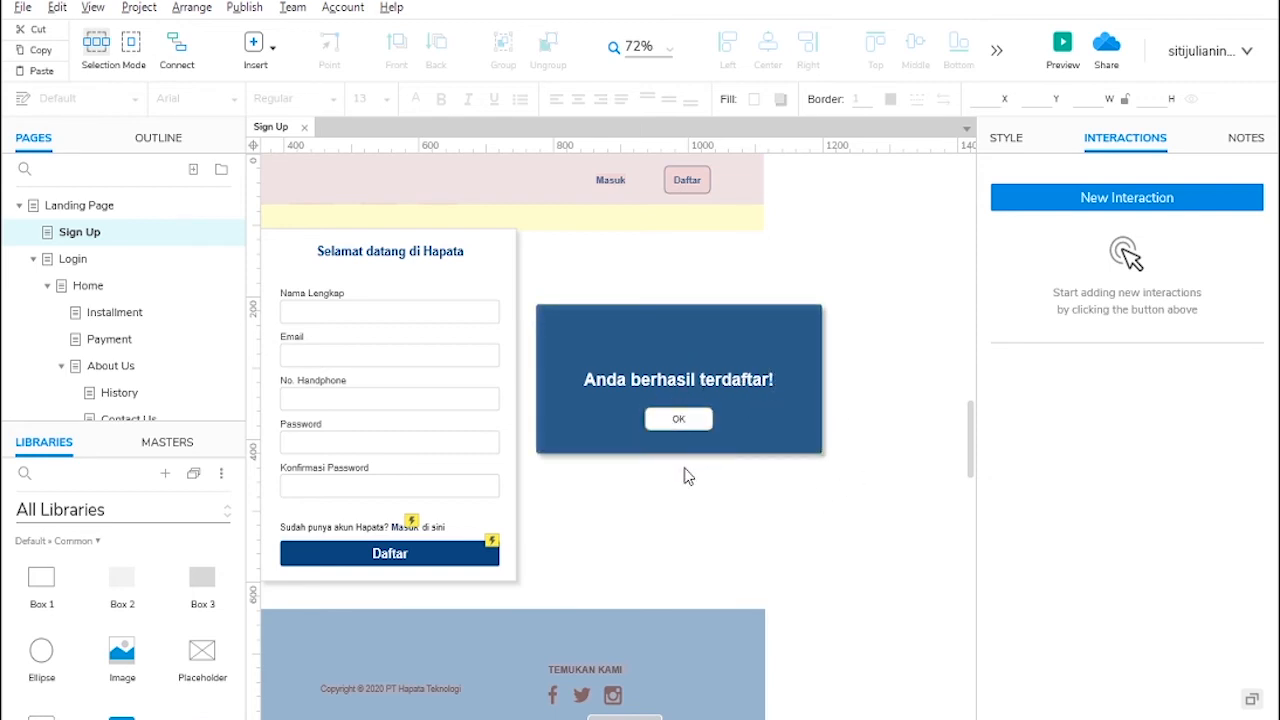
Step: Group the "Anda berhasil terdaftar!" box with its OK button on the Sign Up page
left_click_drag(875, 483, 532, 262)
right_click(637, 348)
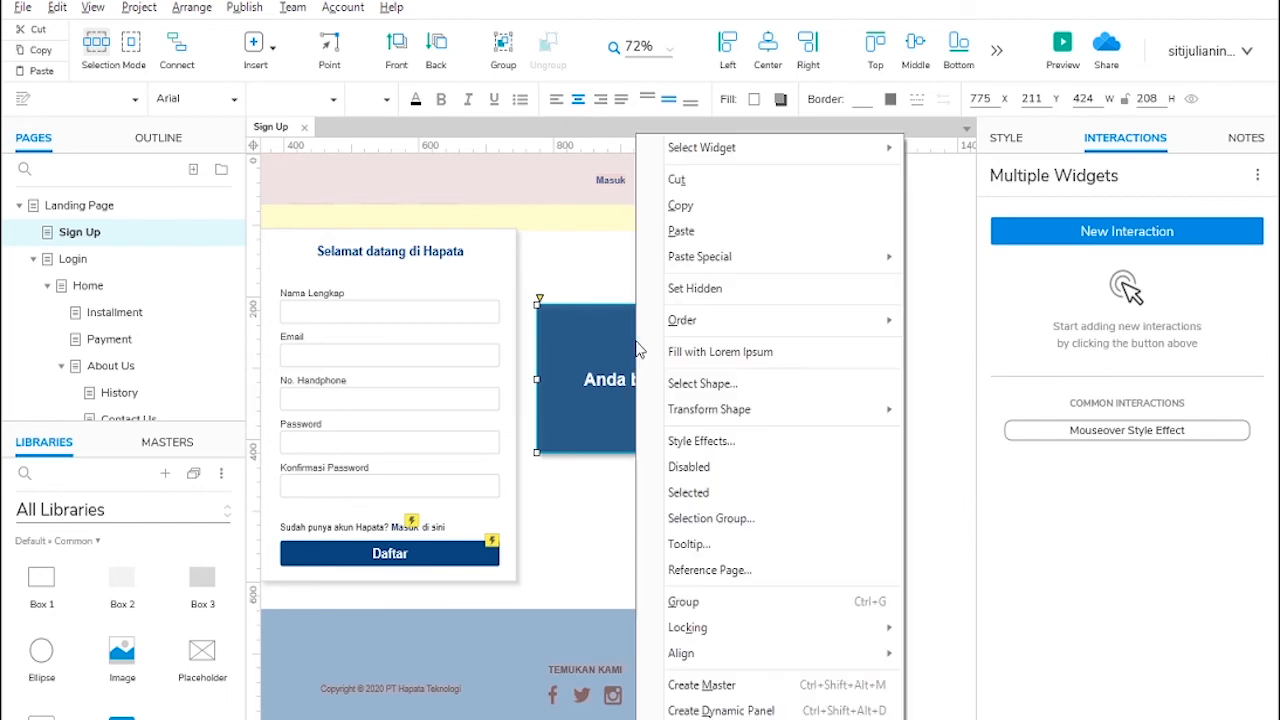
left_click(697, 602)
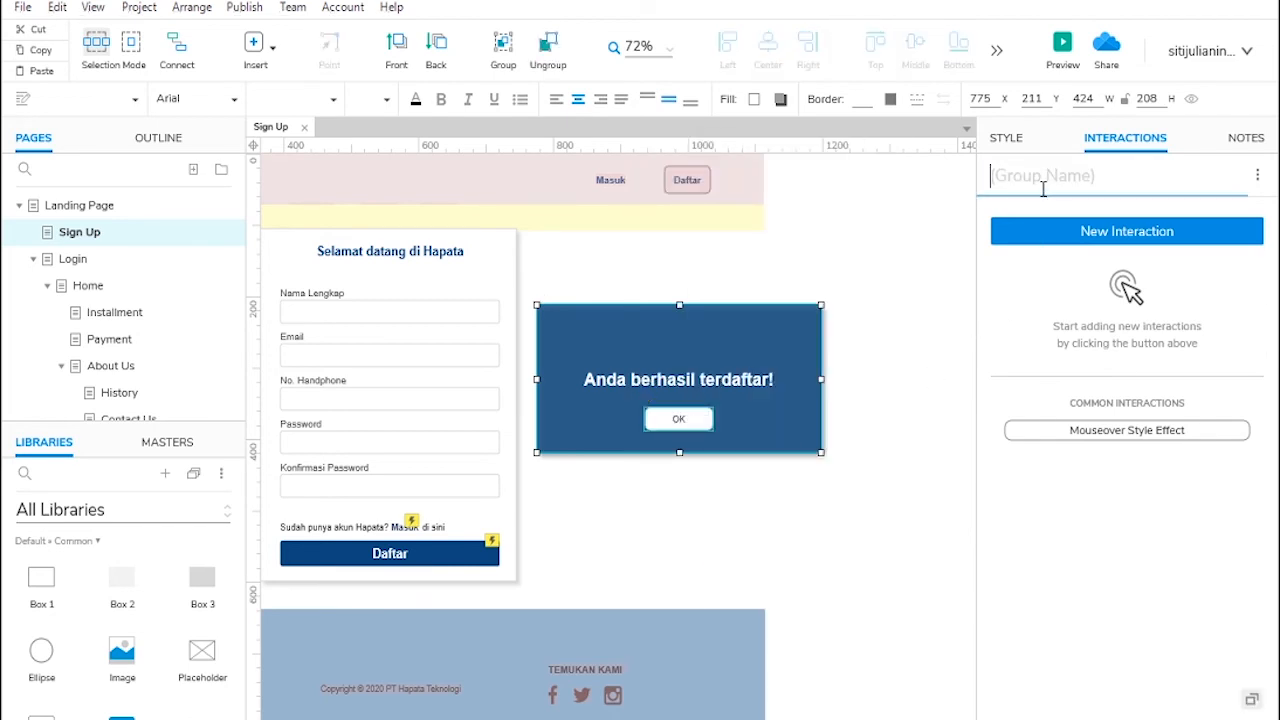
Step: Name the success message group "pop up" and open the Sign Up page's outline of widgets
type("pop")
left_click(781, 270)
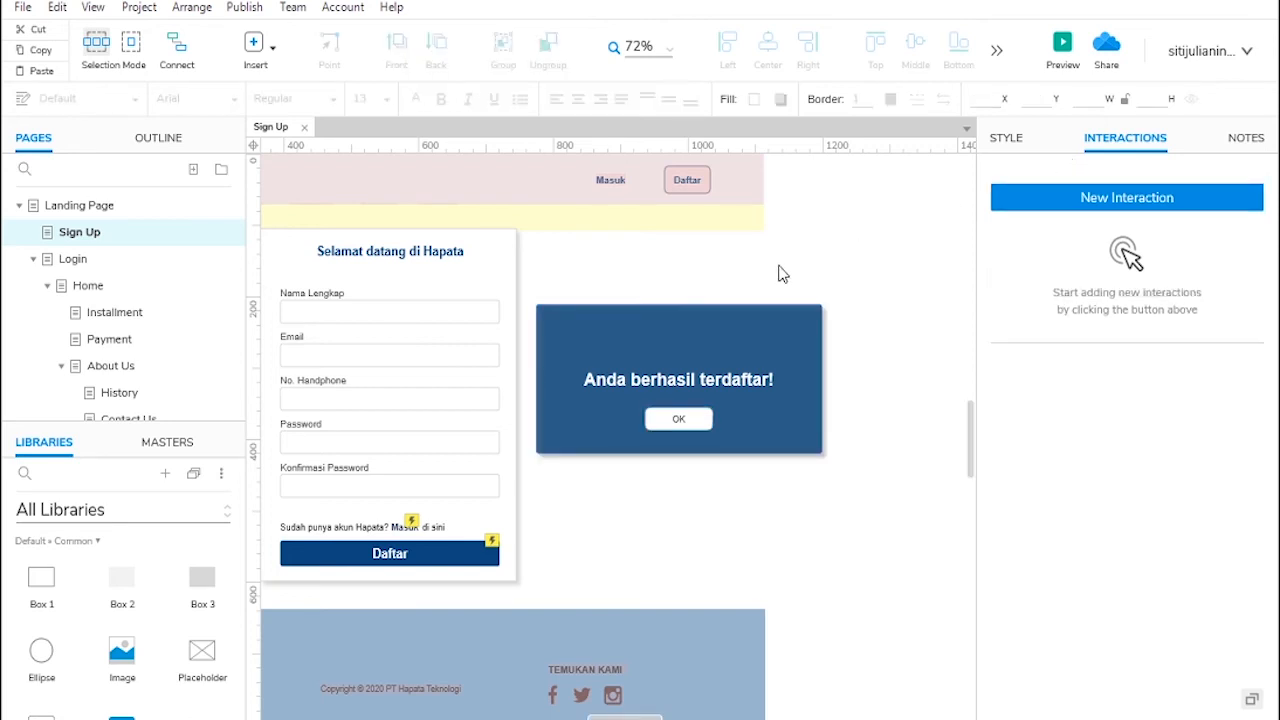
left_click(139, 144)
scroll(122, 274, "down", 1)
scroll(122, 274, "up", 5)
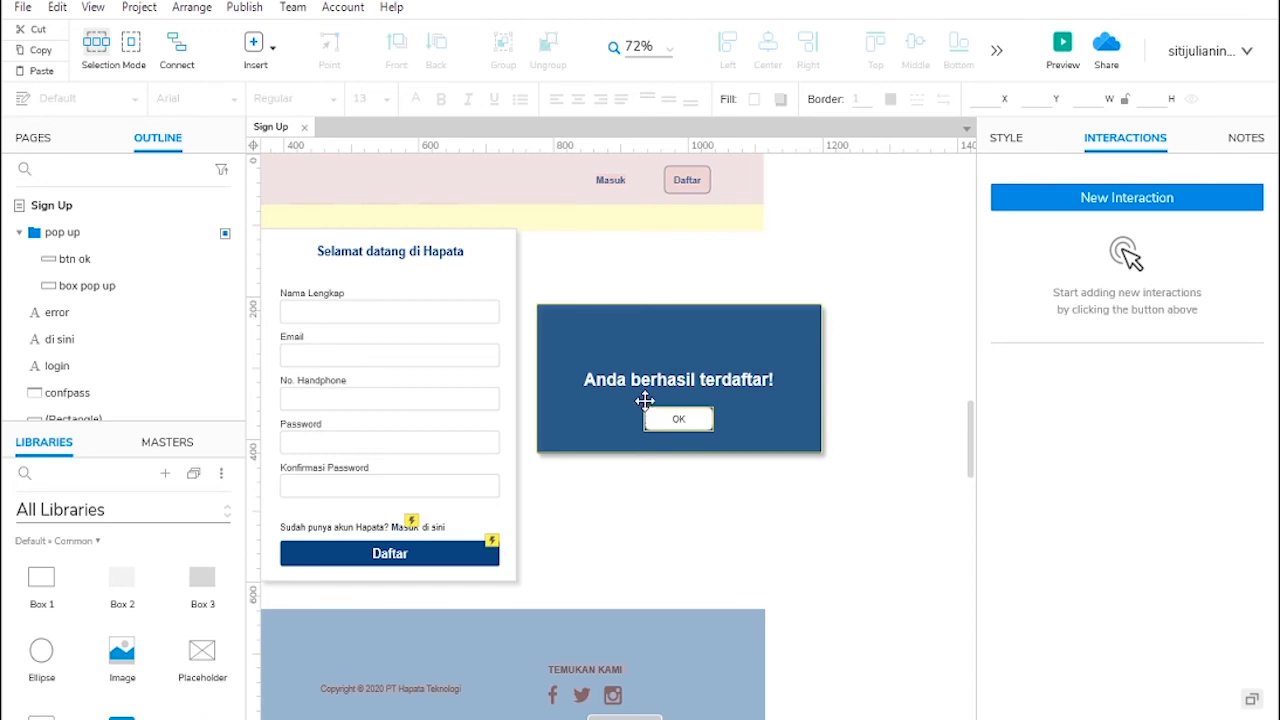
Step: Set the pop up group on the Sign Up page to hidden
left_click(672, 351)
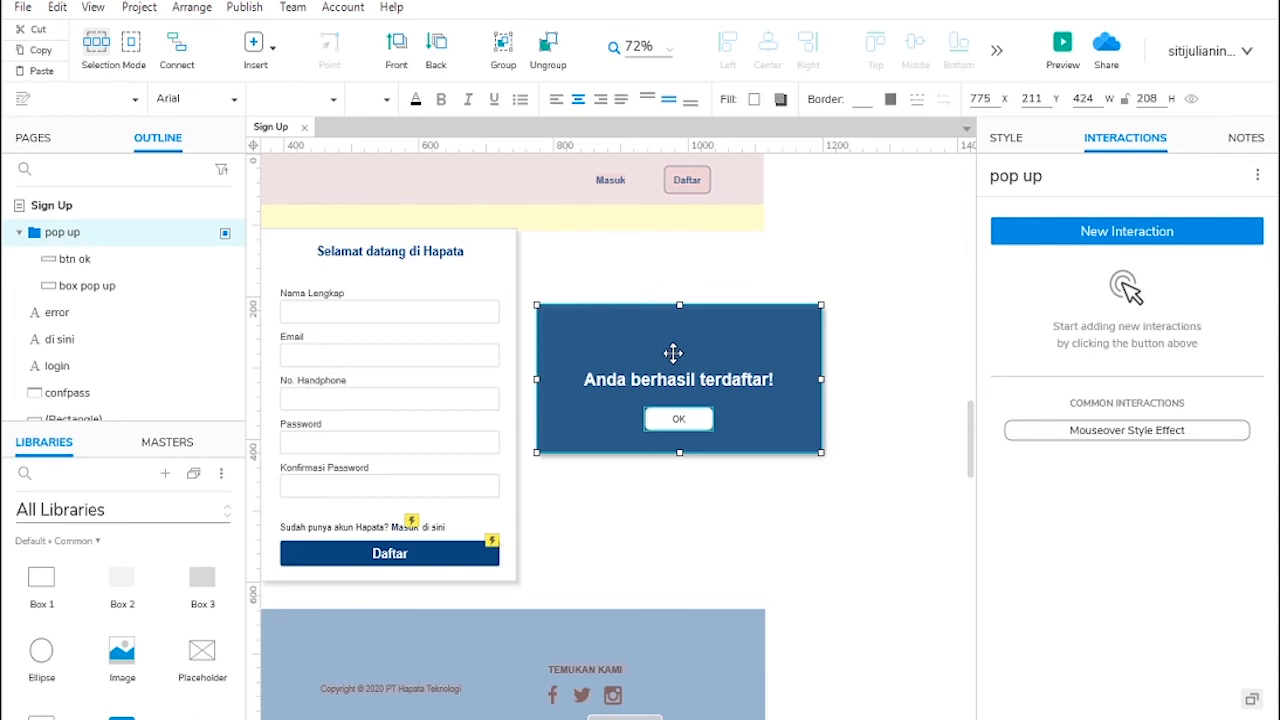
right_click(678, 366)
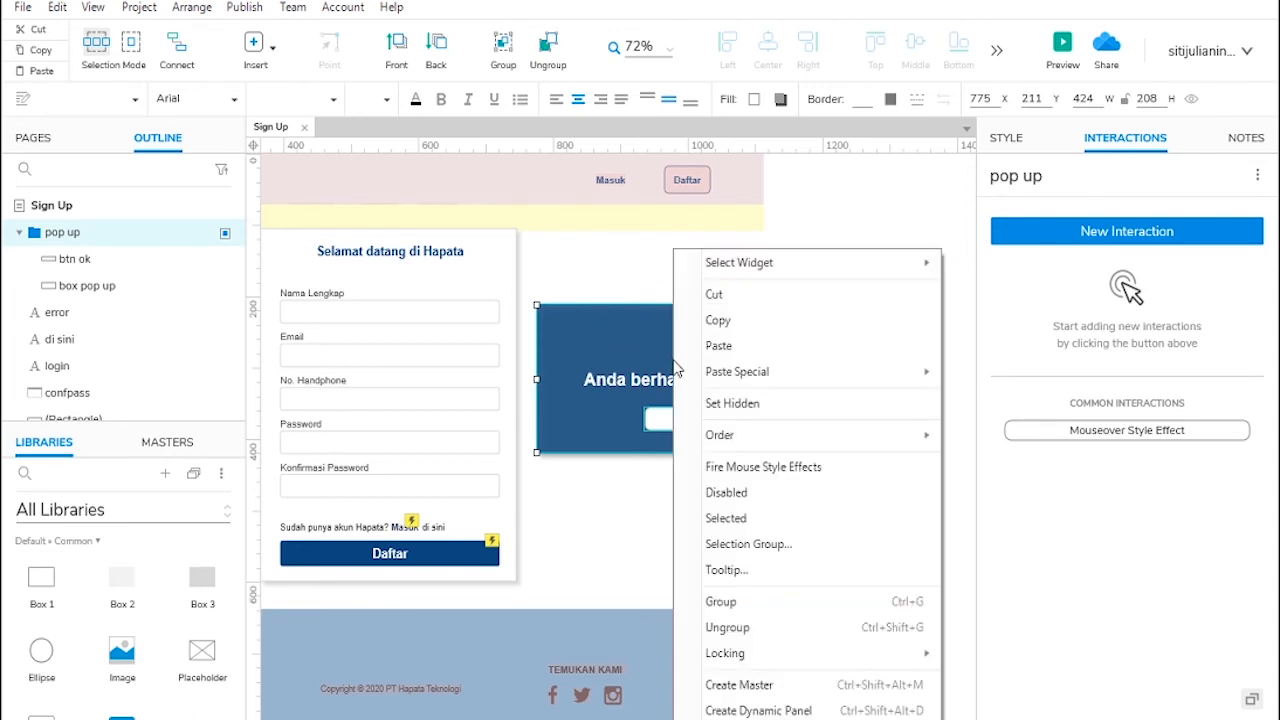
left_click(720, 403)
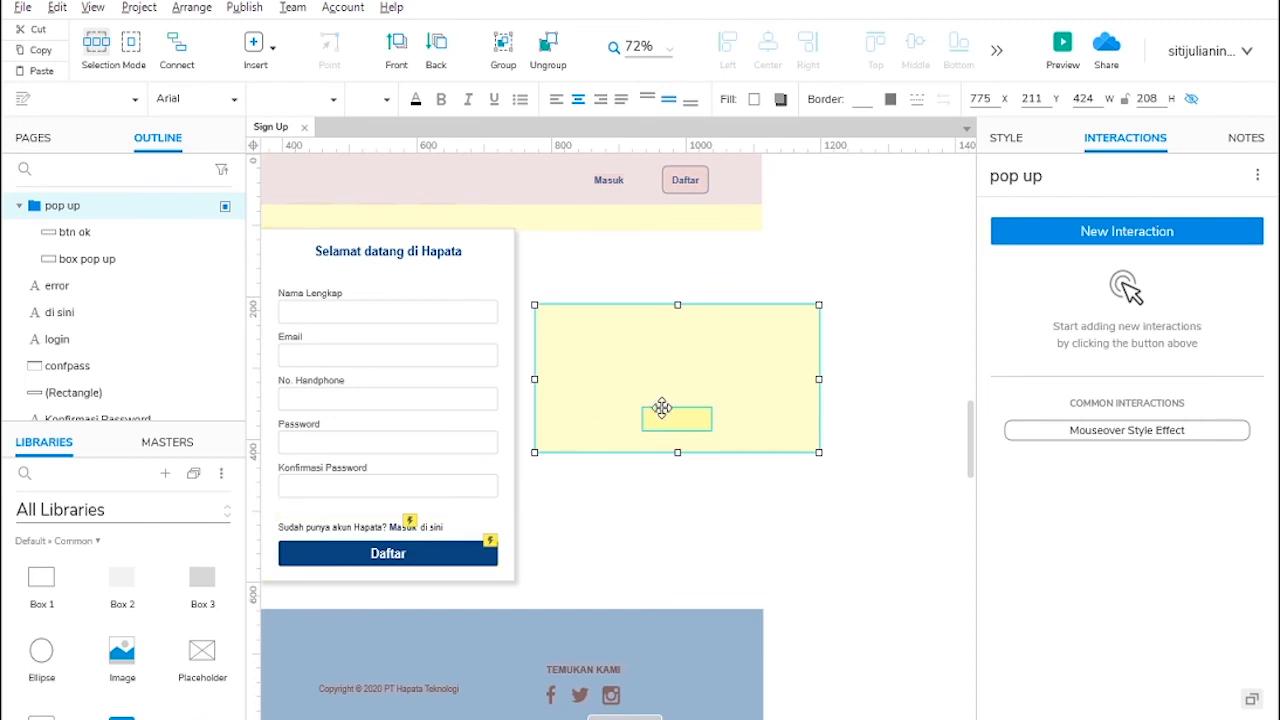
Step: Add a case without conditions named "menampilkan pop up" to the Daftar form button's Click or Tap event
left_click(405, 552)
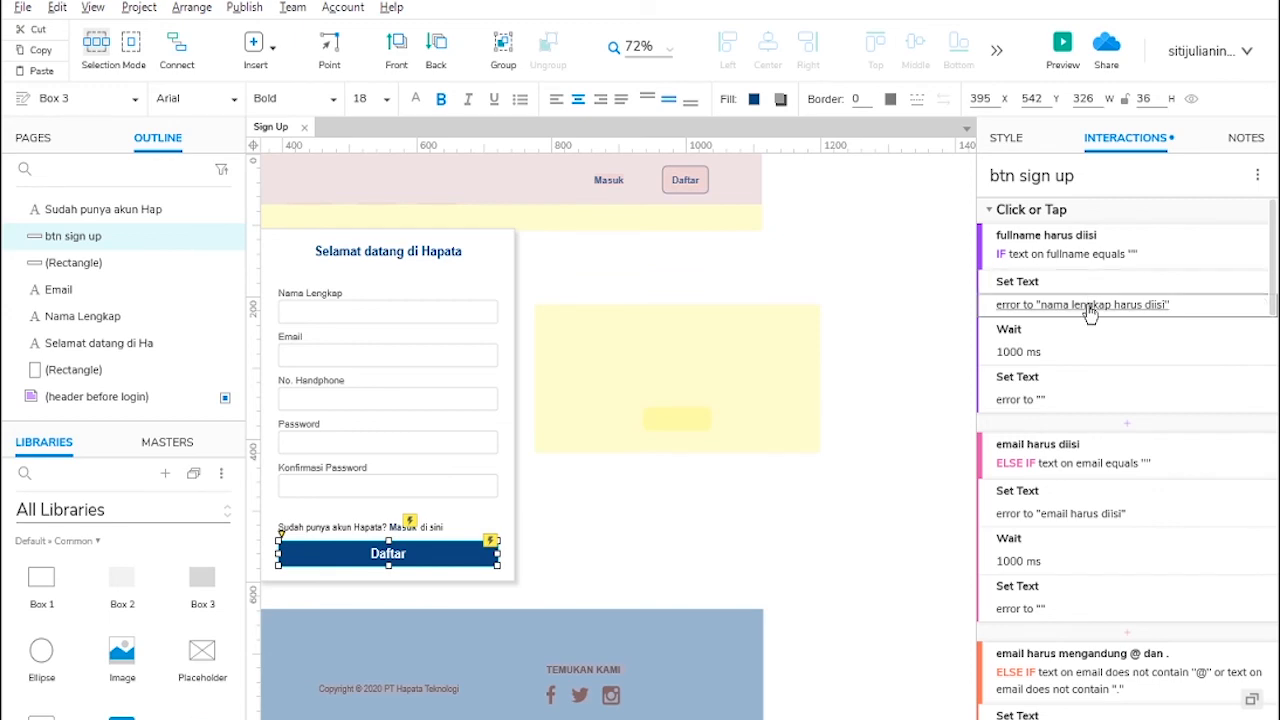
scroll(1094, 337, "down", 5)
scroll(1100, 350, "down", 10)
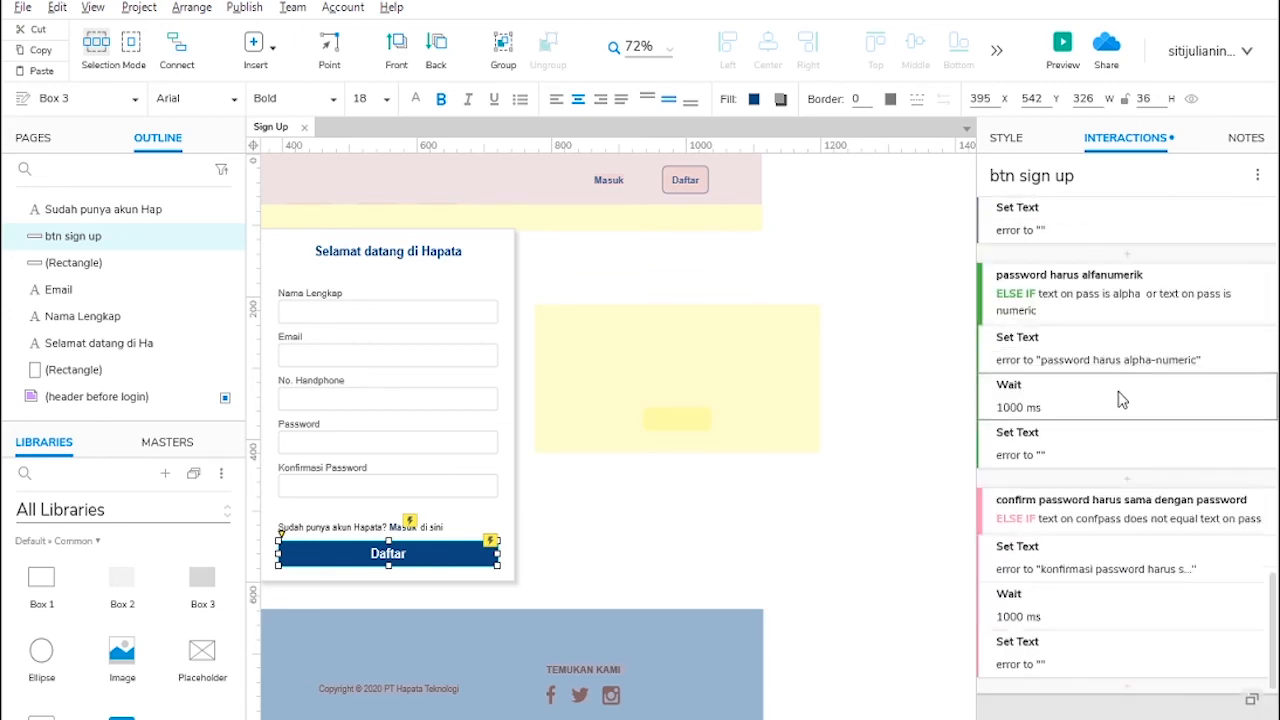
scroll(1108, 436, "down", 2)
scroll(1098, 460, "up", 10)
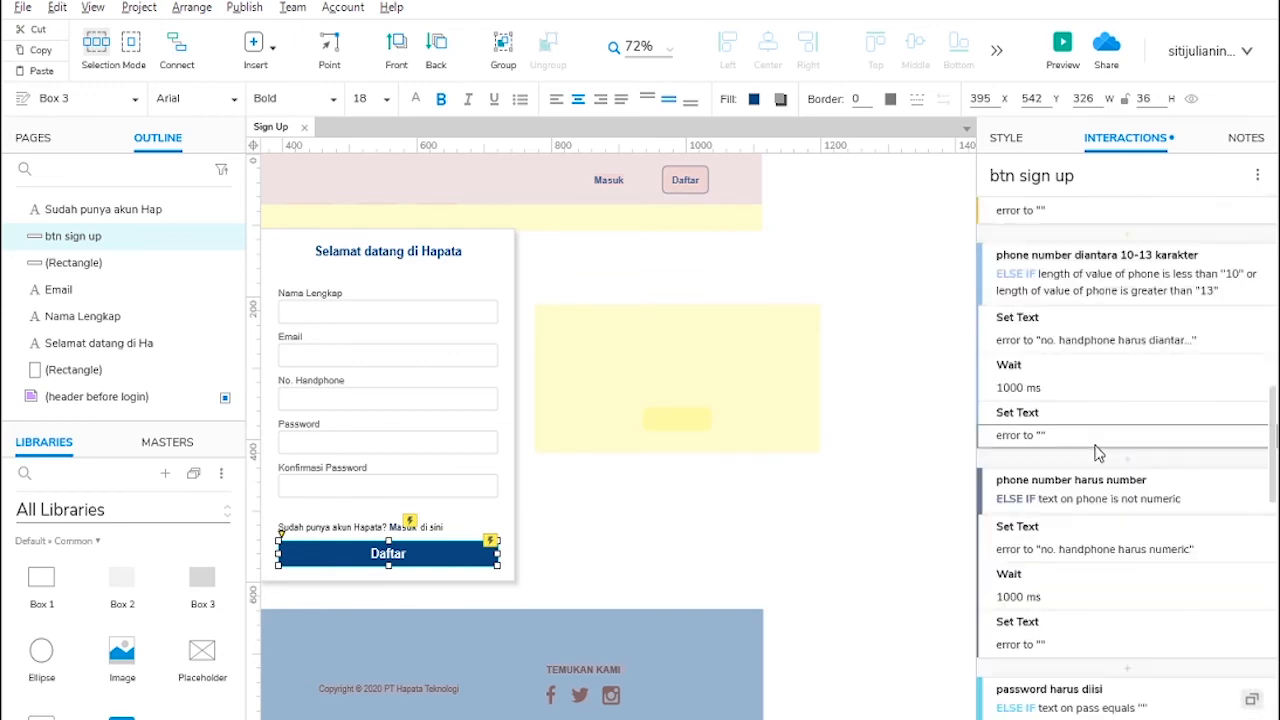
scroll(1100, 453, "up", 3)
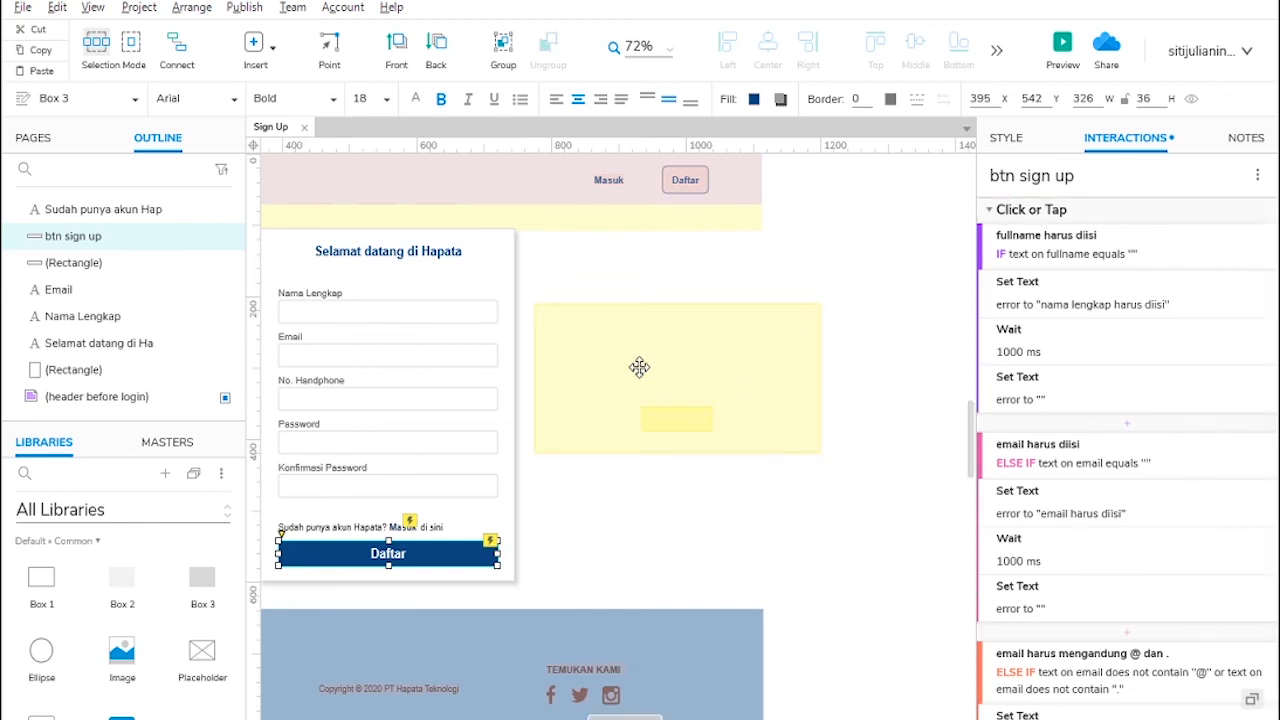
left_click(1224, 208)
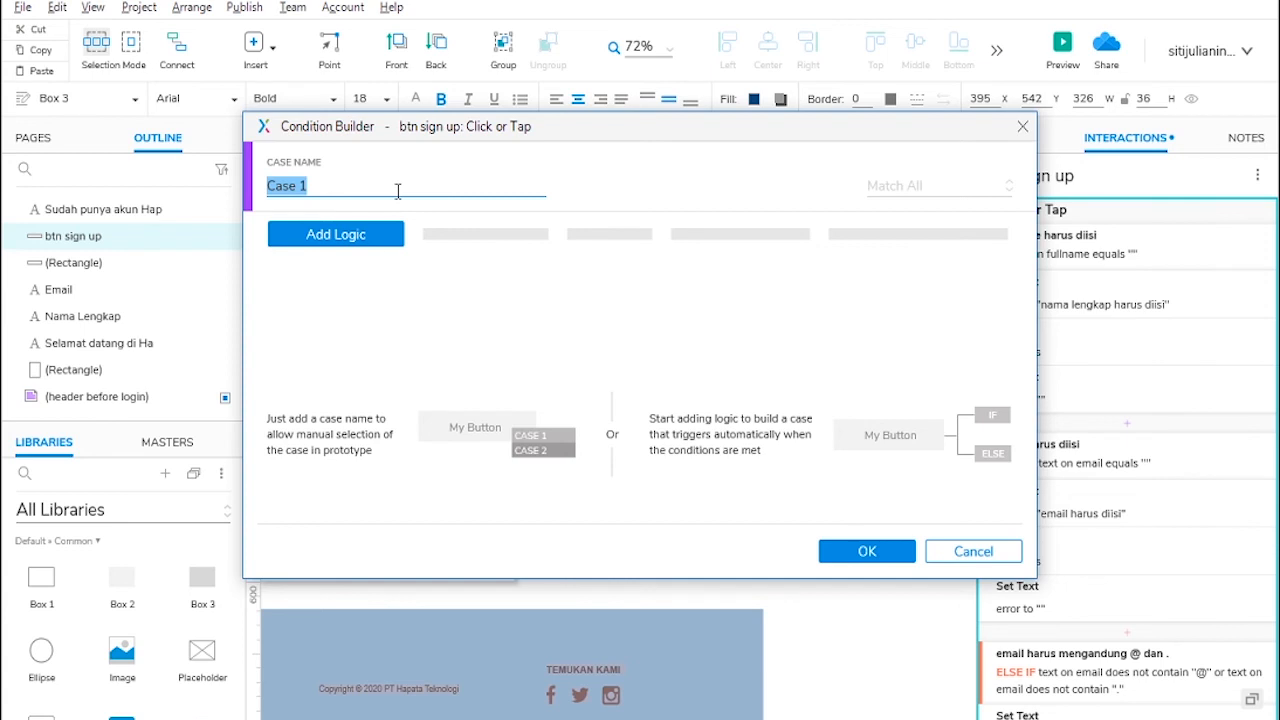
type("menampilkan pop up")
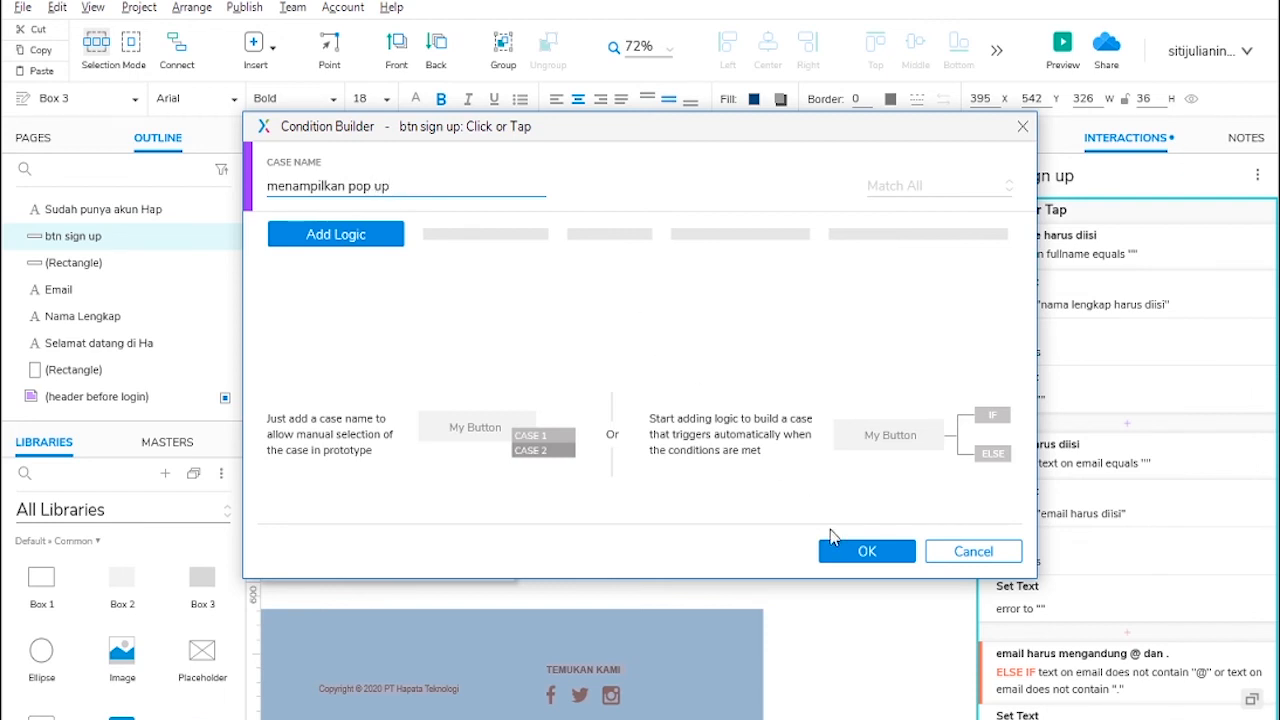
left_click(866, 551)
Step: Add a Show/Hide action to the "menampilkan pop up" case that shows the pop up group
scroll(1093, 381, "down", 5)
scroll(1093, 381, "down", 10)
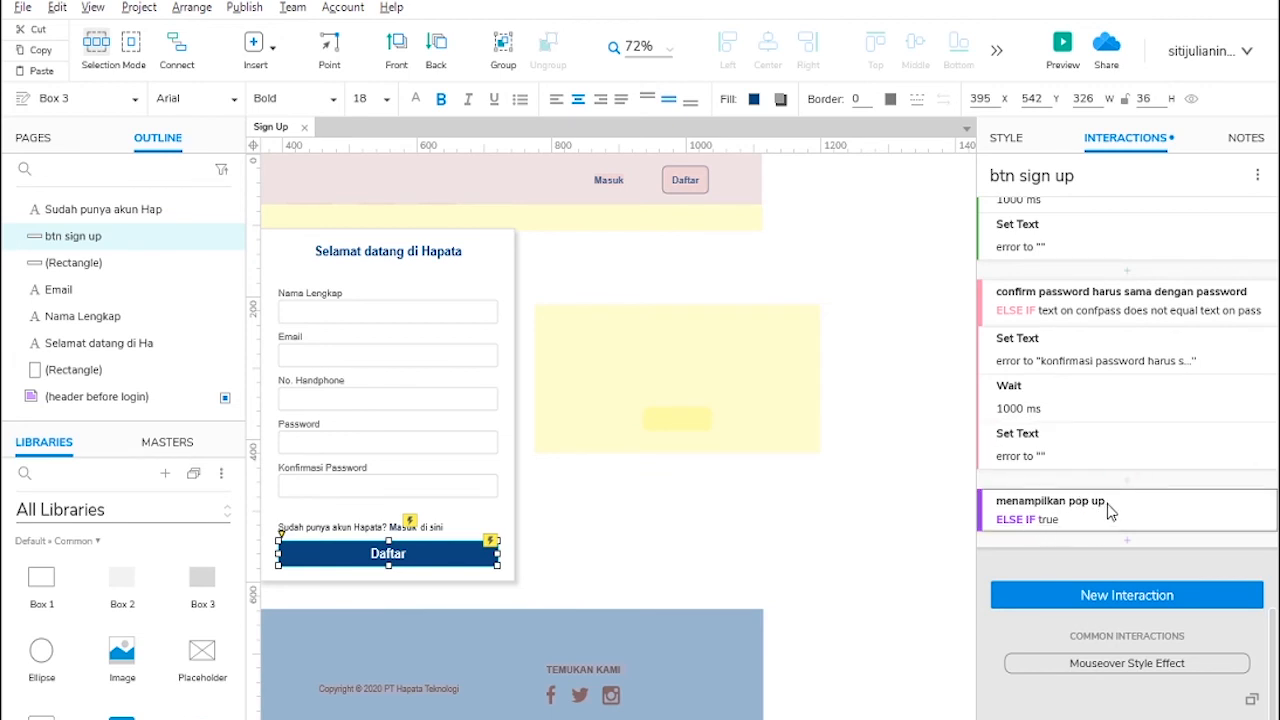
left_click(1128, 541)
scroll(1112, 592, "down", 2)
scroll(1112, 592, "up", 1)
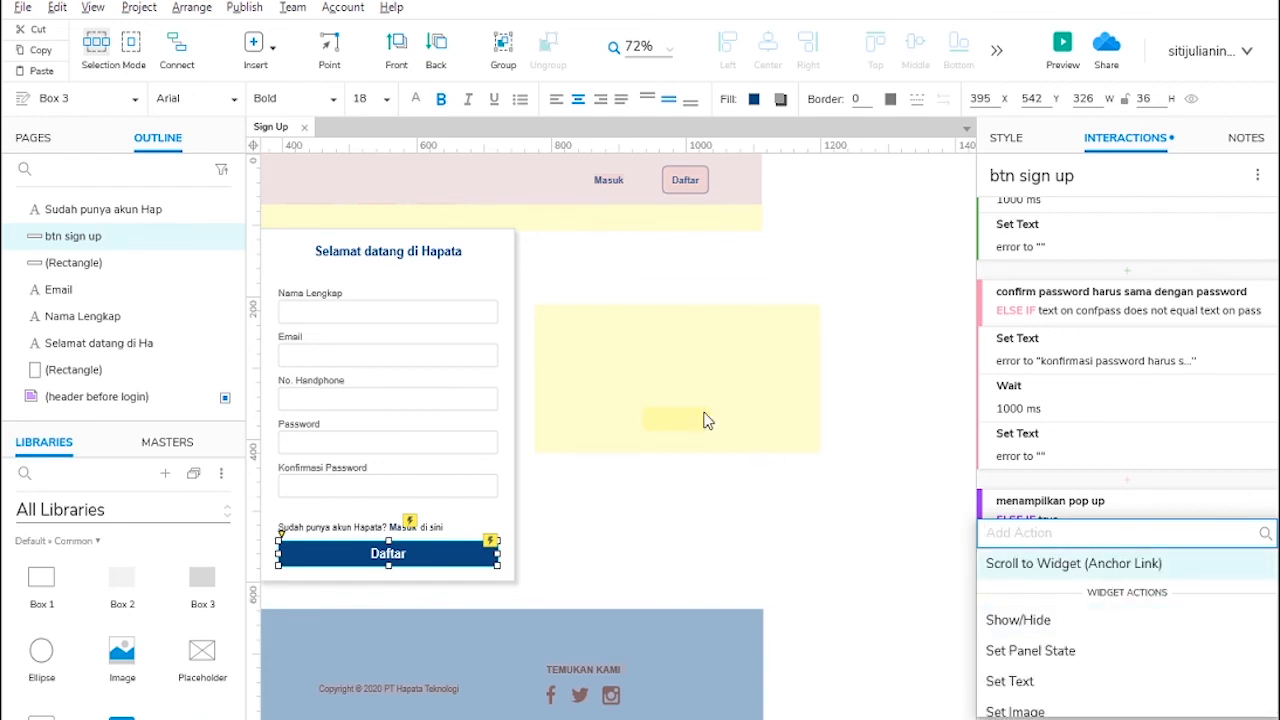
left_click(1036, 622)
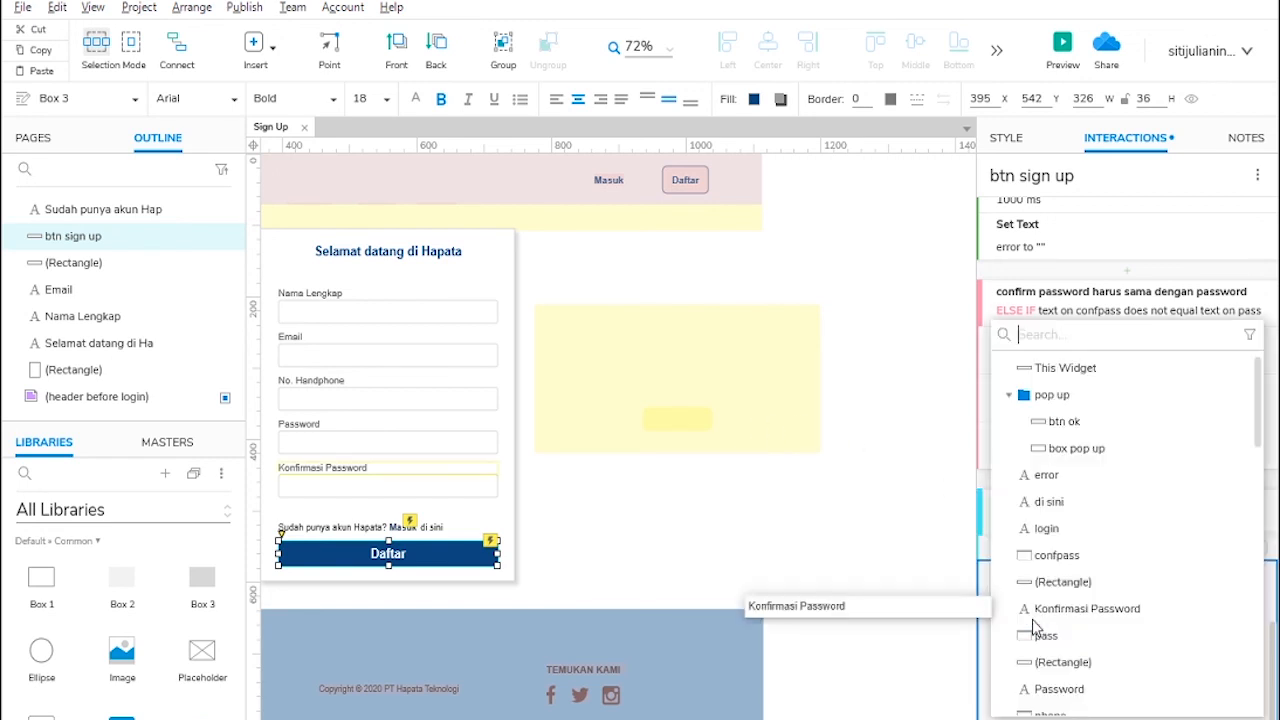
left_click(1051, 396)
scroll(1090, 440, "down", 3)
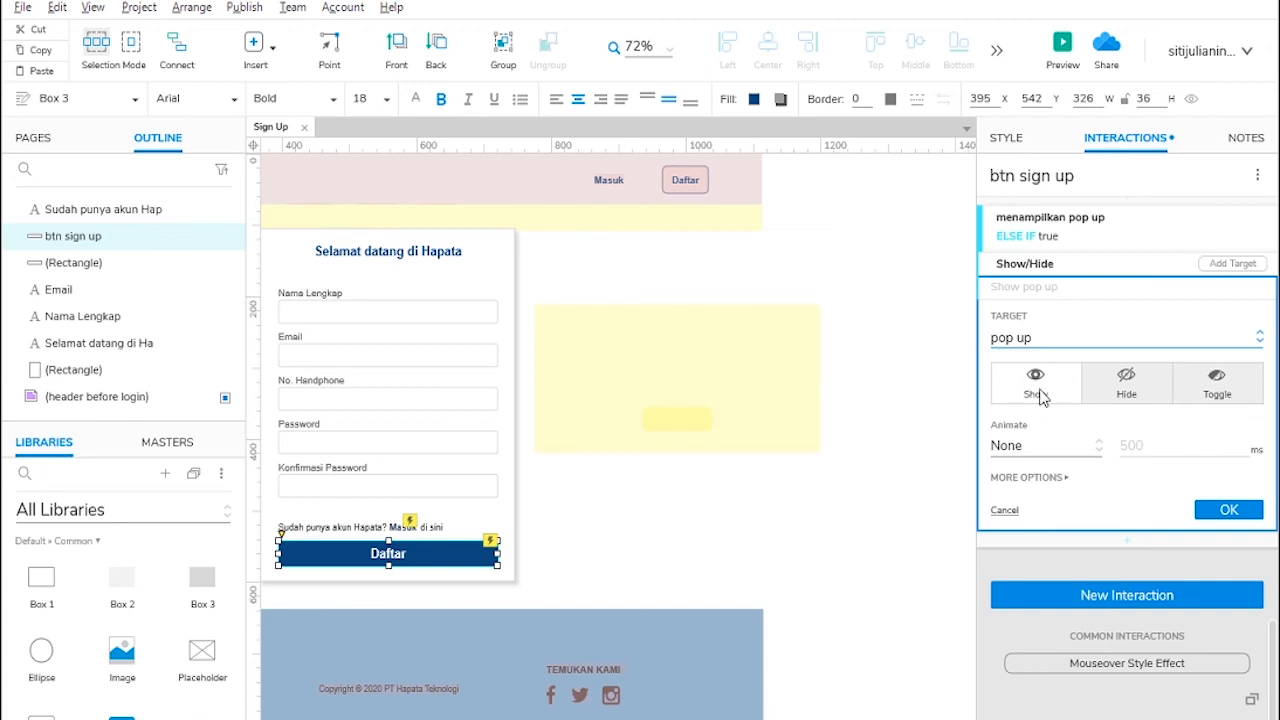
Step: Give the Show action a 500 ms Fade animation, bring the pop up to front and treat it as a lightbox
left_click(1030, 447)
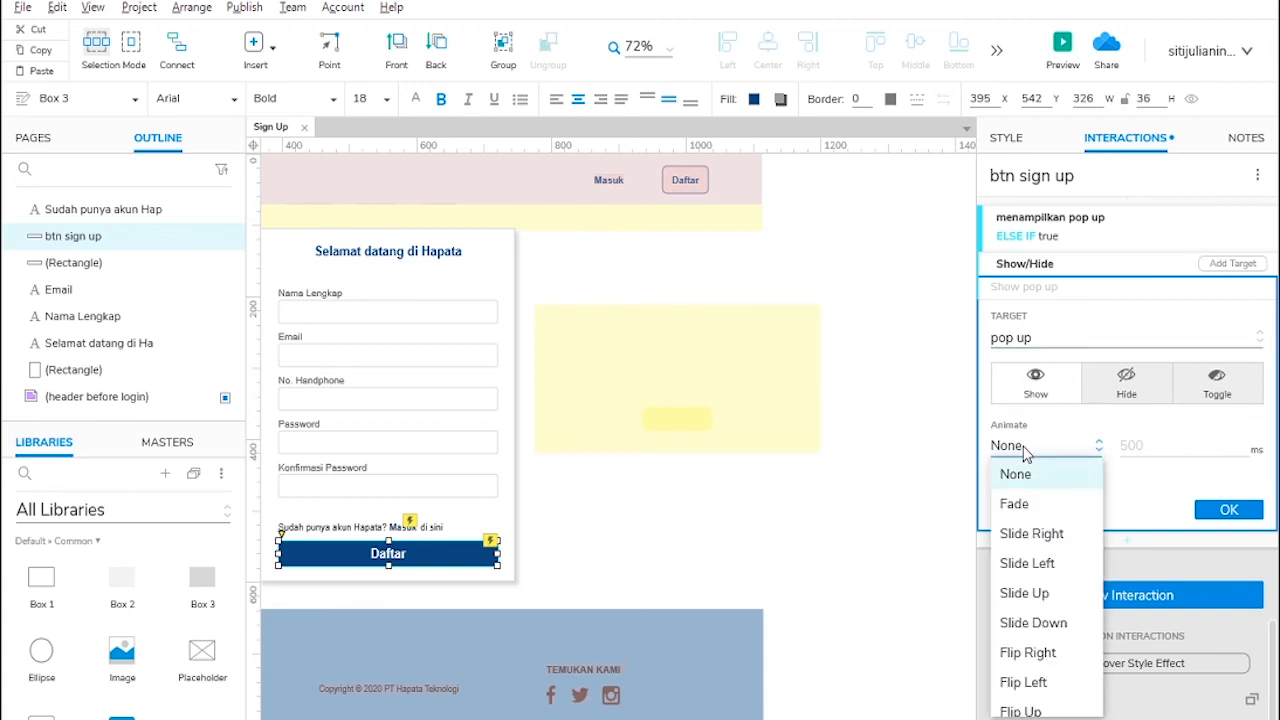
left_click(1017, 504)
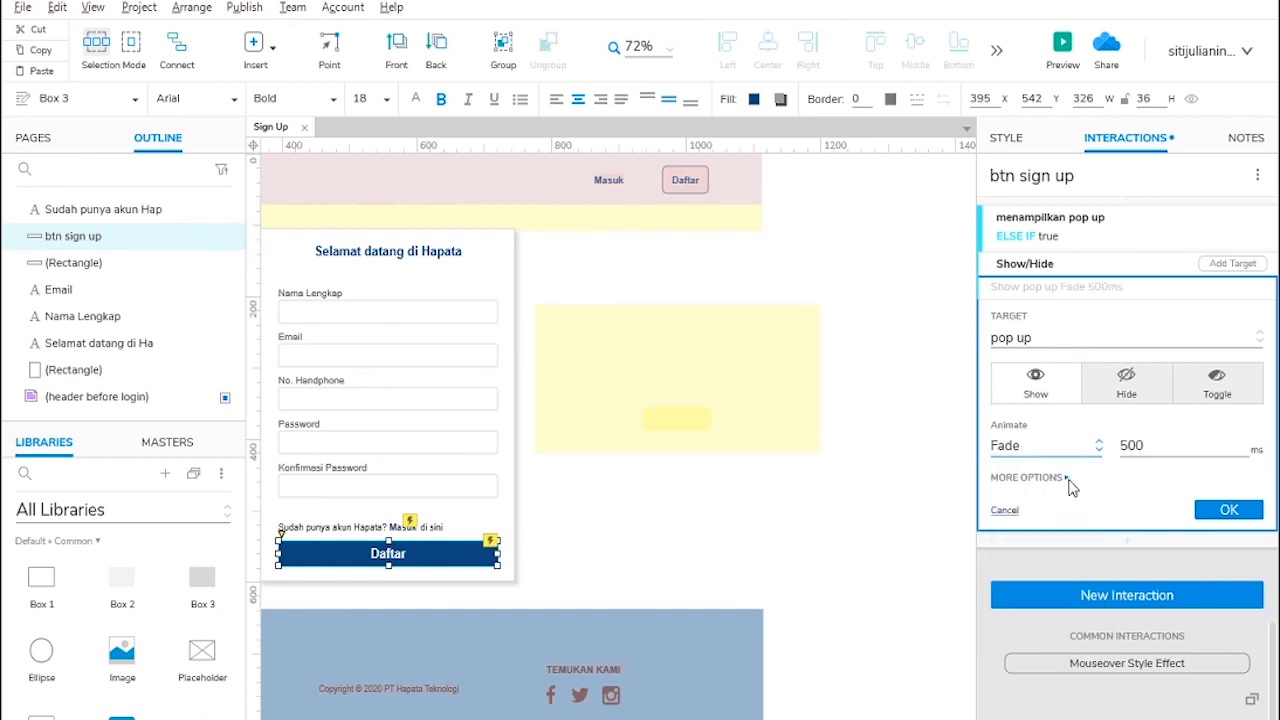
left_click(1038, 479)
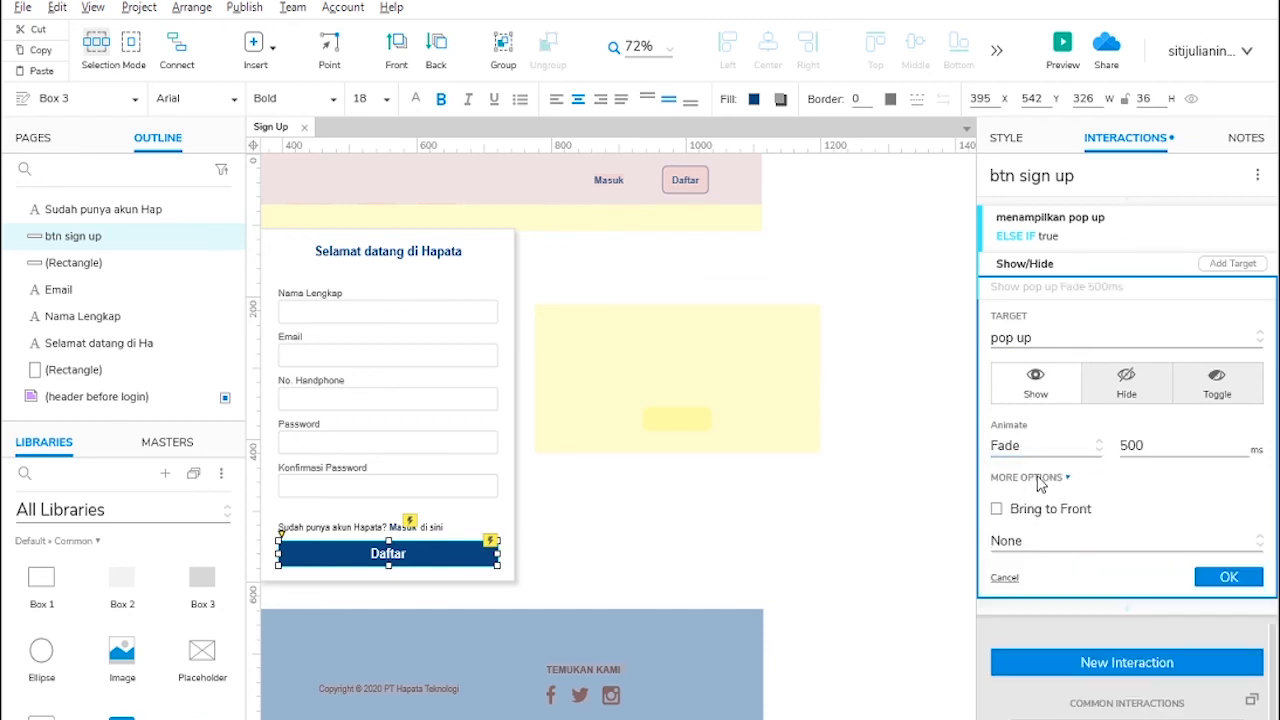
left_click(997, 510)
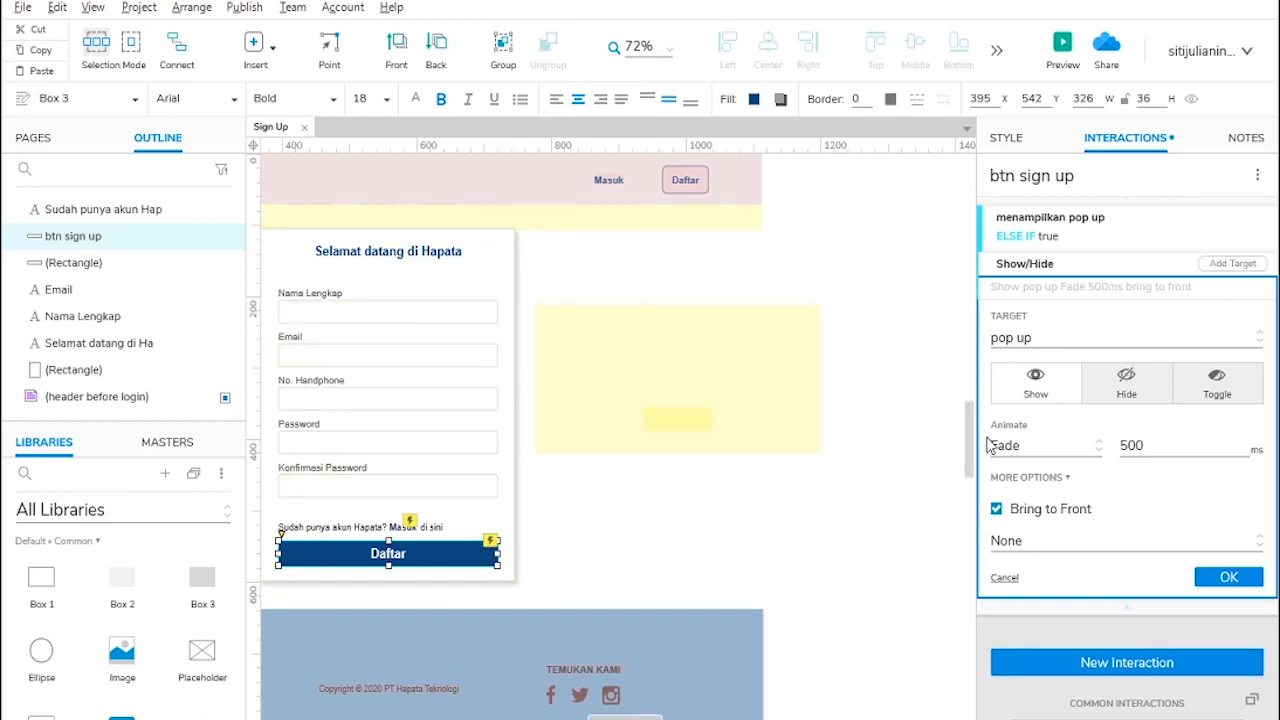
left_click(1025, 541)
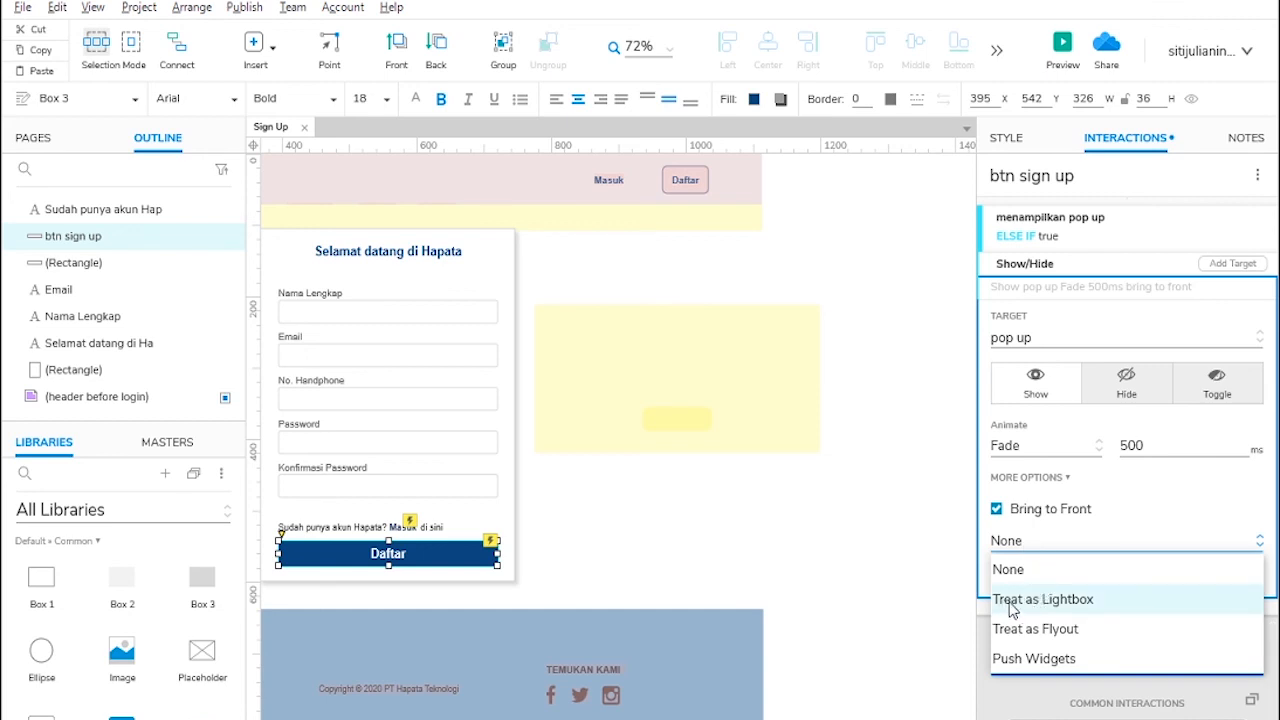
left_click(1064, 600)
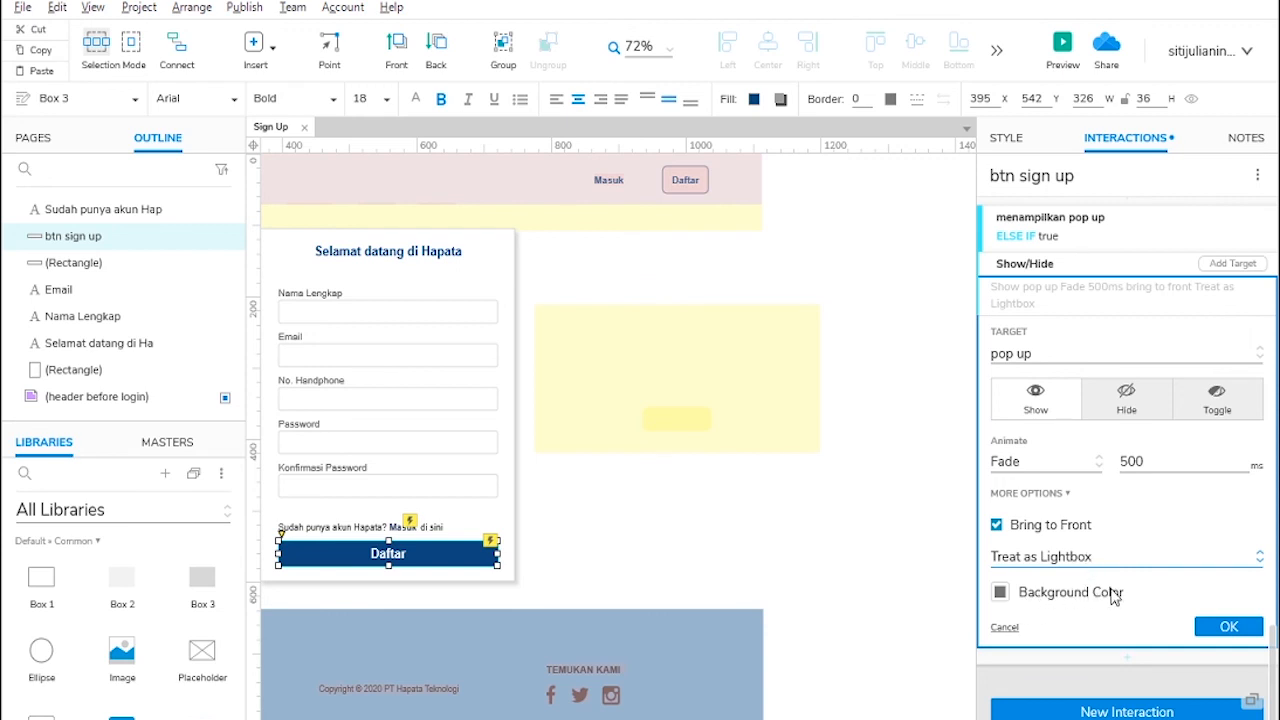
Step: Set the lightbox background color to white (#FFFFFF) with 61% opacity
left_click(999, 592)
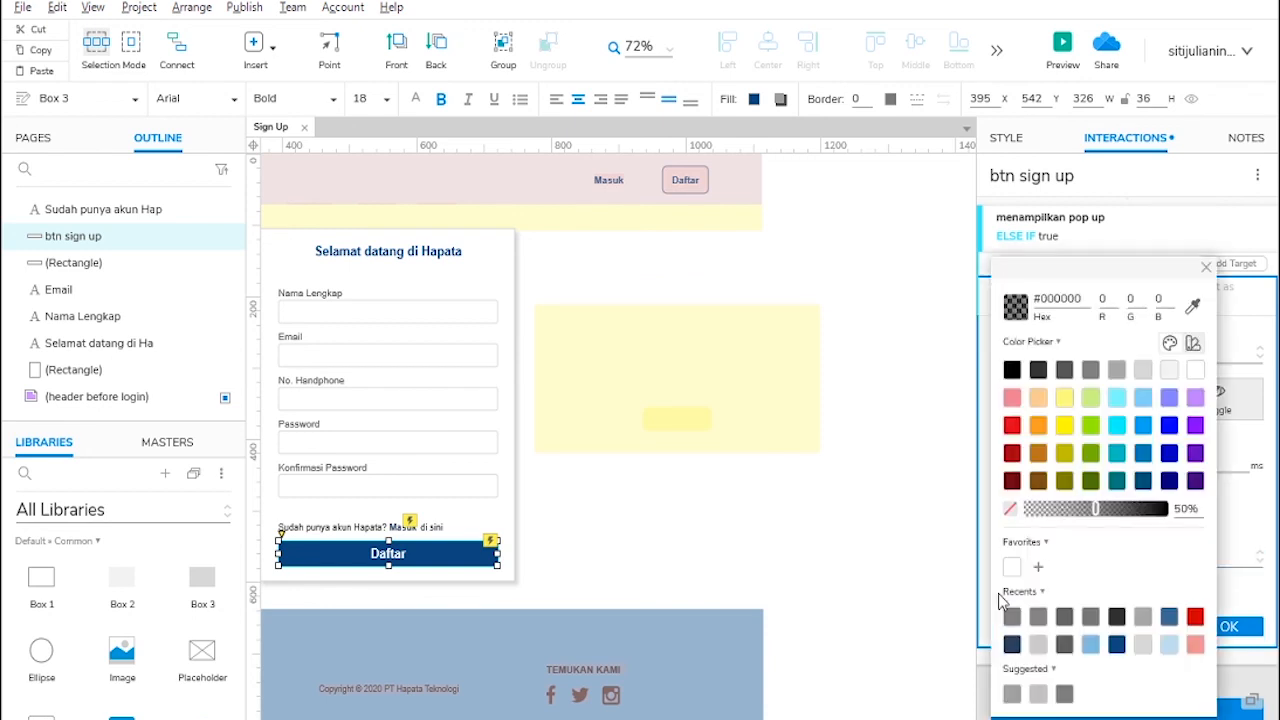
left_click(1195, 372)
double_click(1183, 508)
type("61")
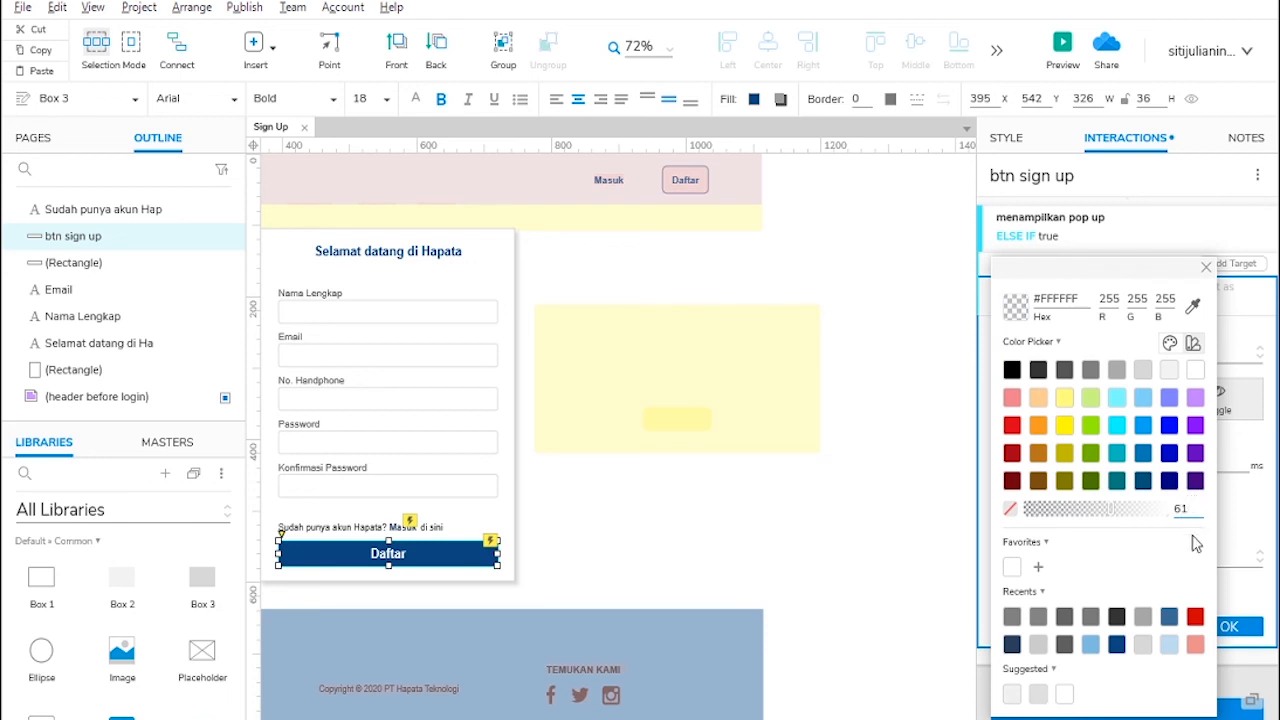
left_click(1211, 264)
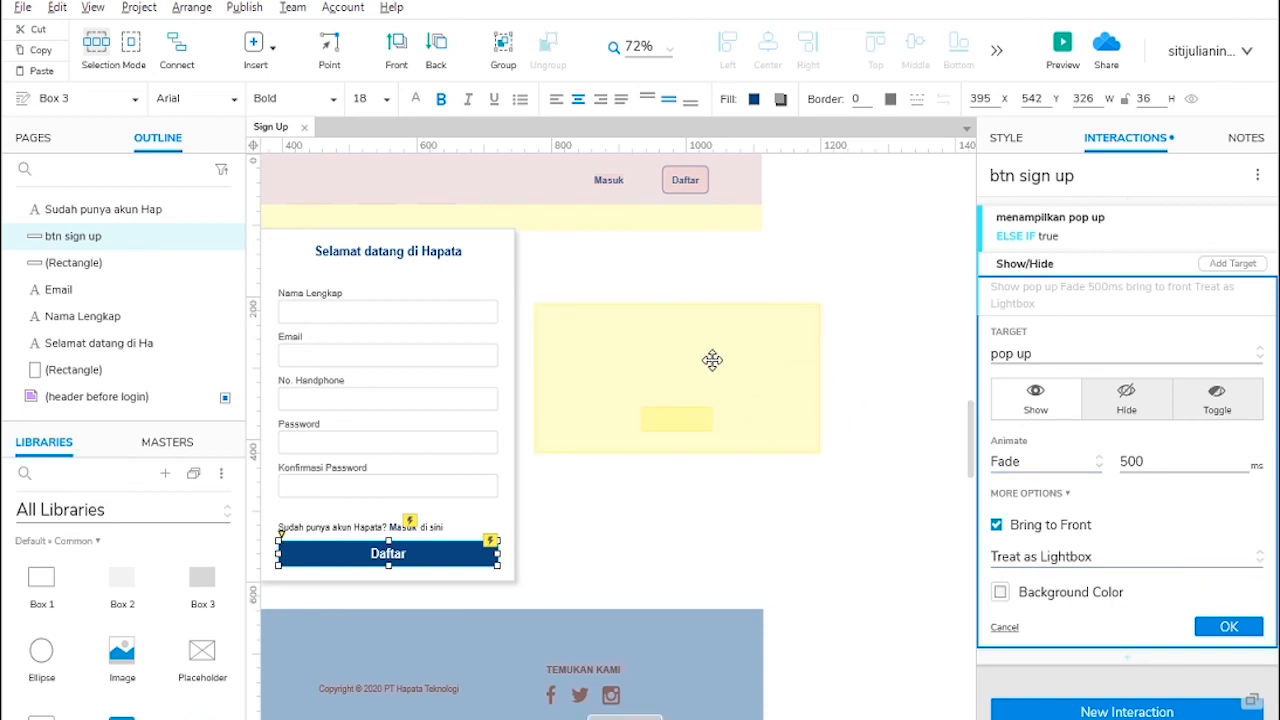
Step: Set the hidden pop up group visible on the canvas
left_click(679, 338)
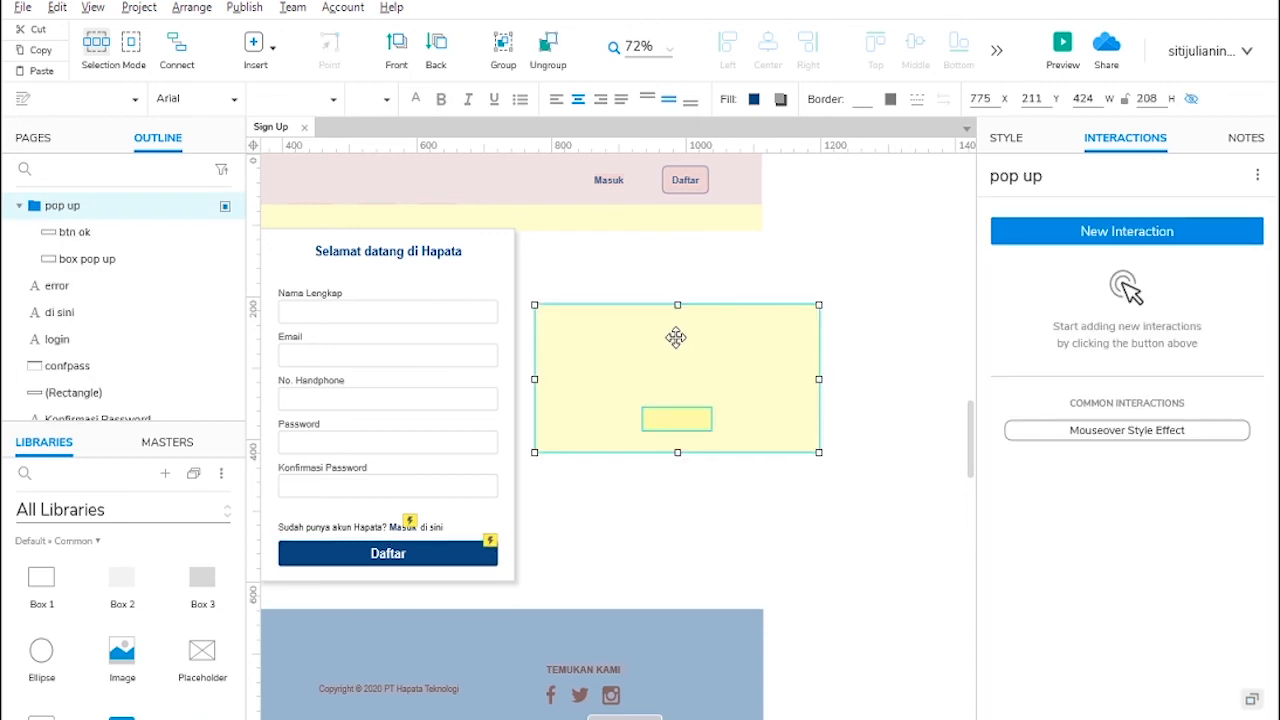
right_click(677, 339)
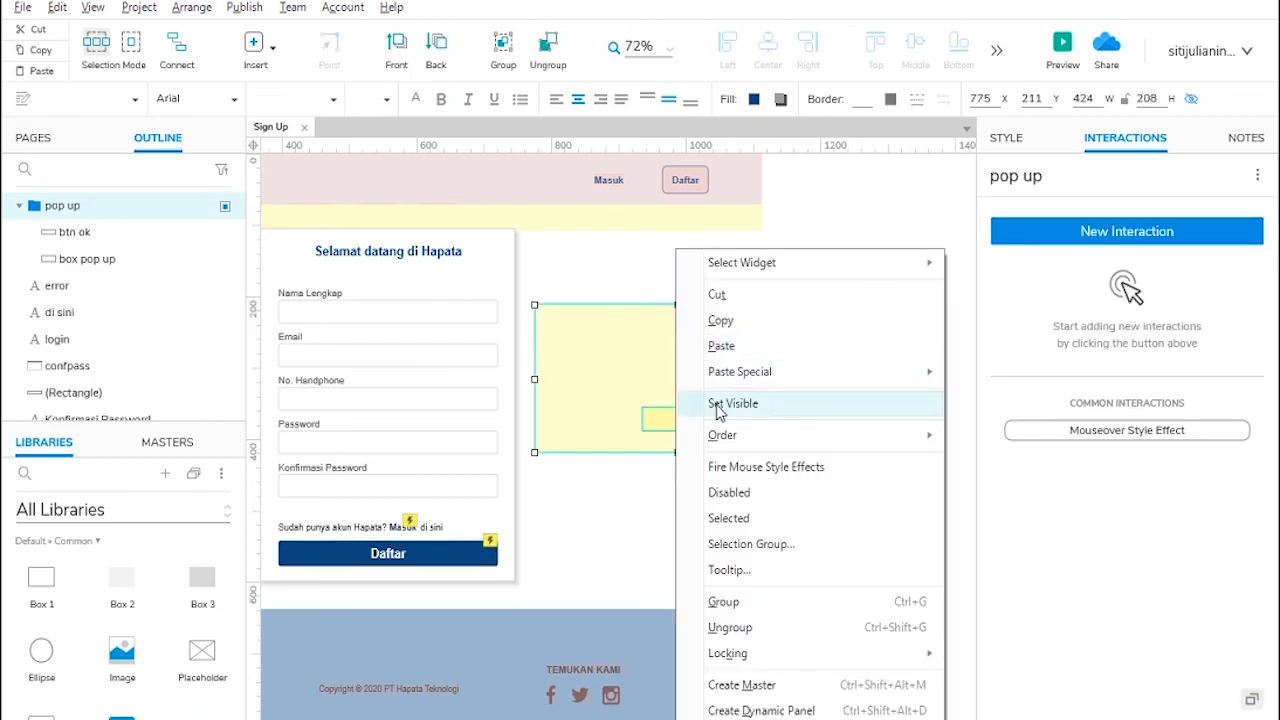
left_click(716, 405)
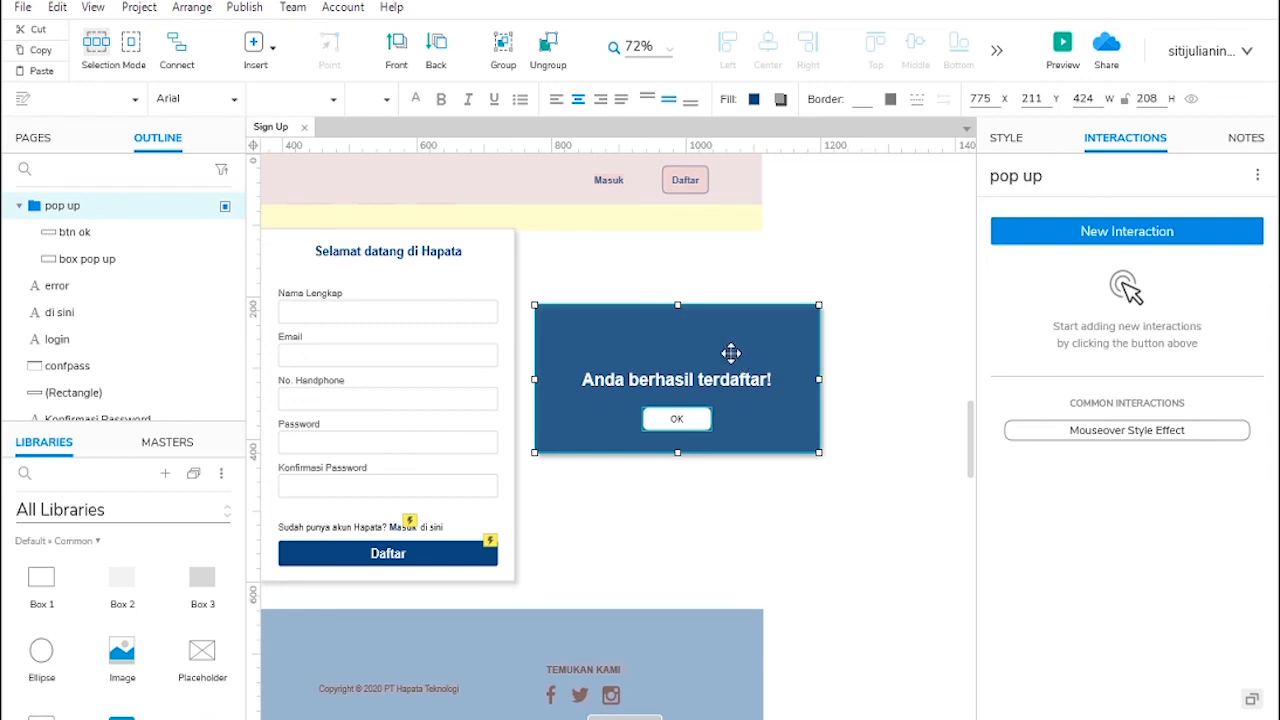
Step: Add a Click or Tap interaction to the pop up's OK button that opens the Login page
left_click(670, 419)
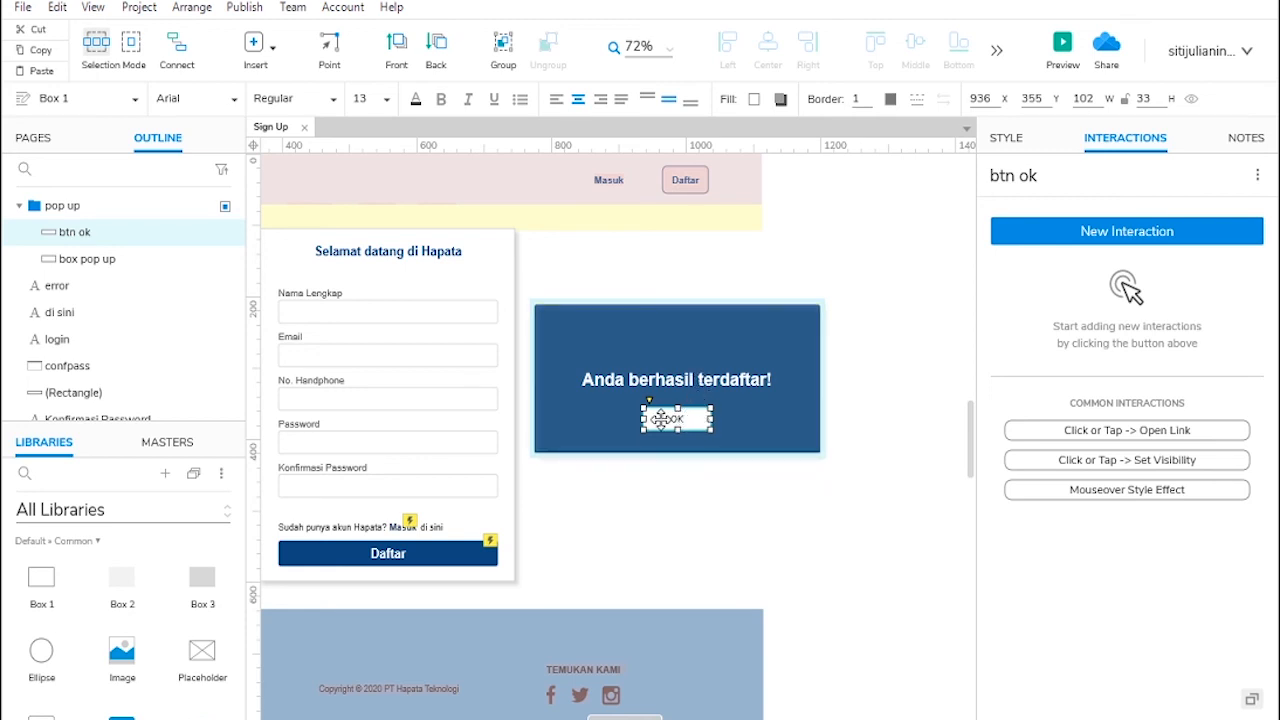
left_click(1066, 236)
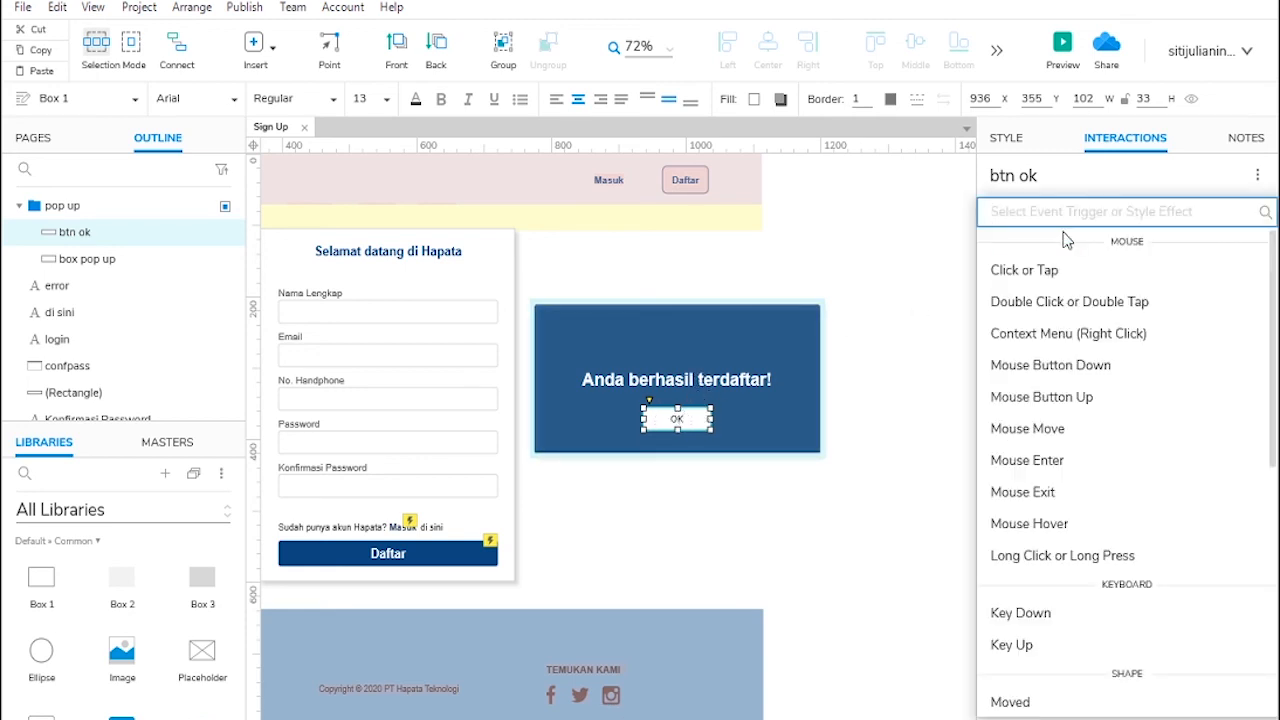
left_click(1045, 270)
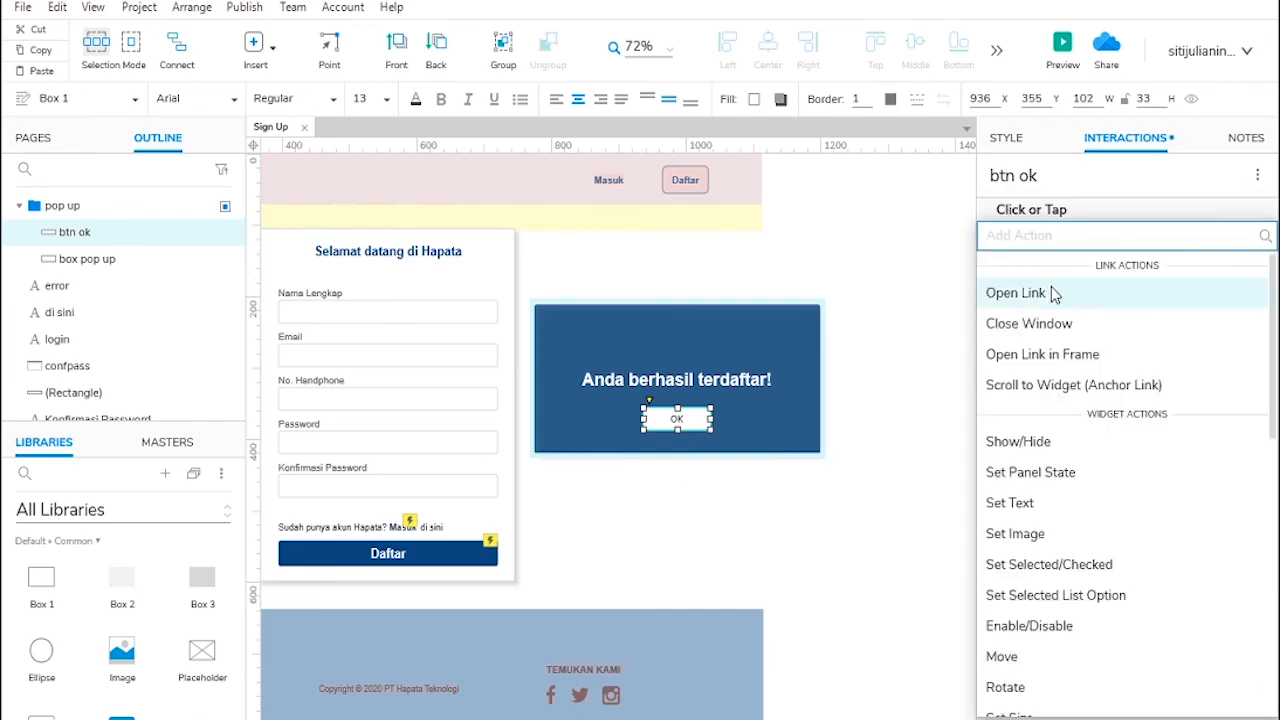
key("Escape")
left_click(1034, 296)
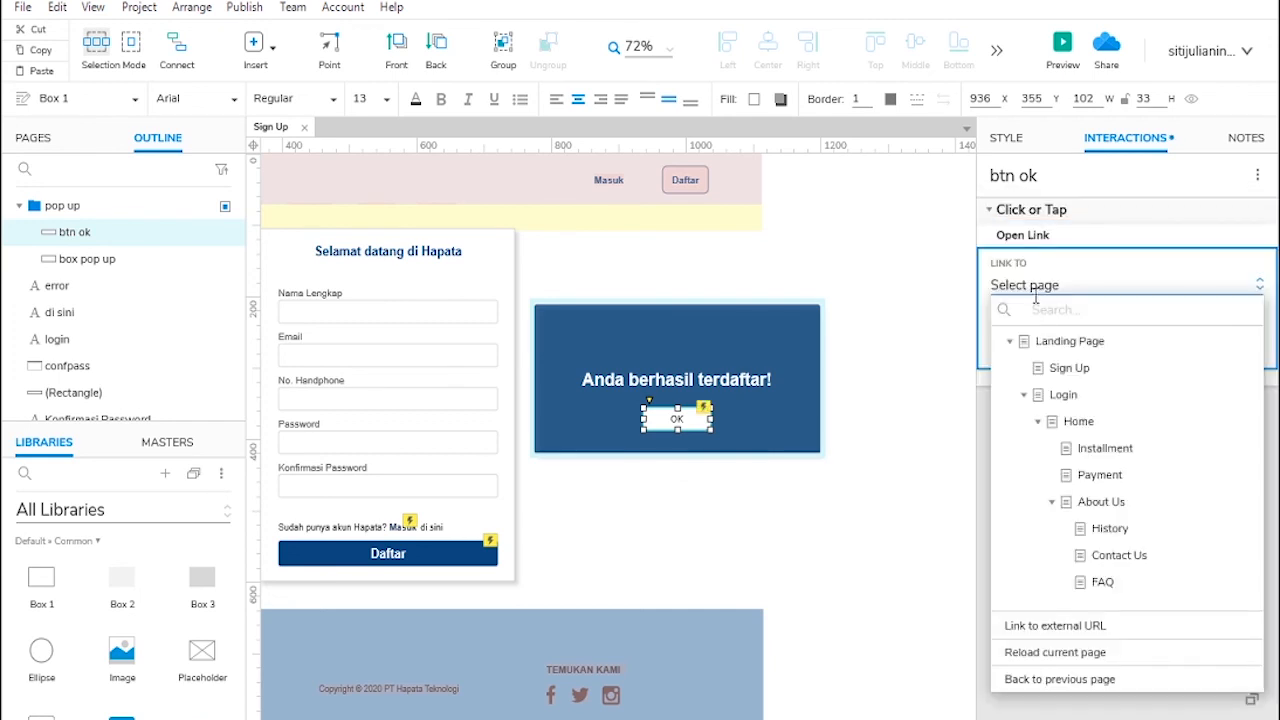
left_click(1062, 397)
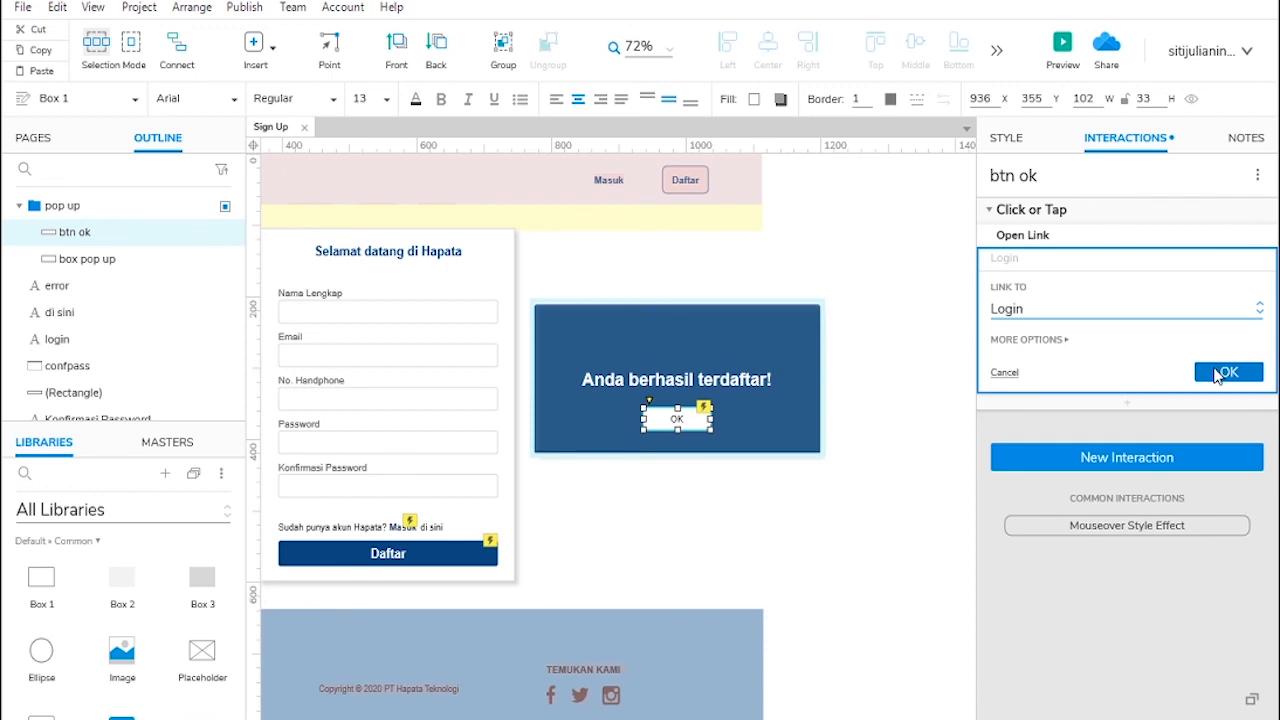
left_click(1236, 370)
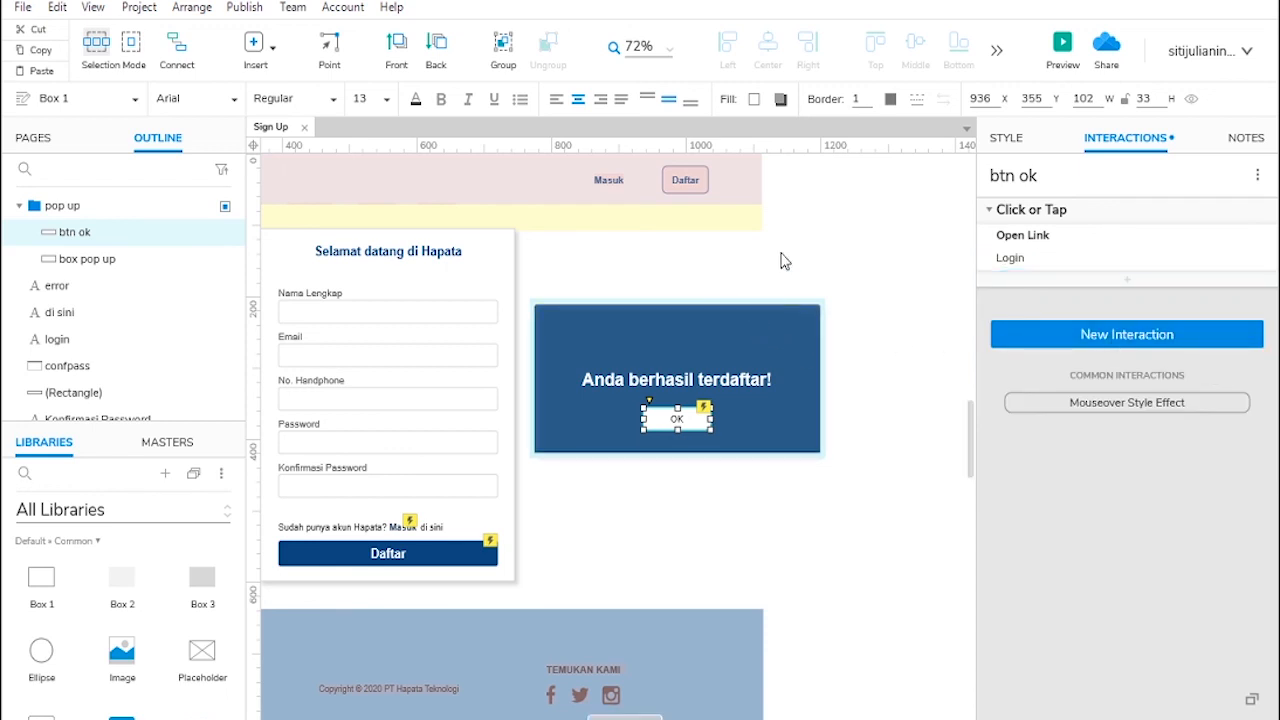
left_click(780, 262)
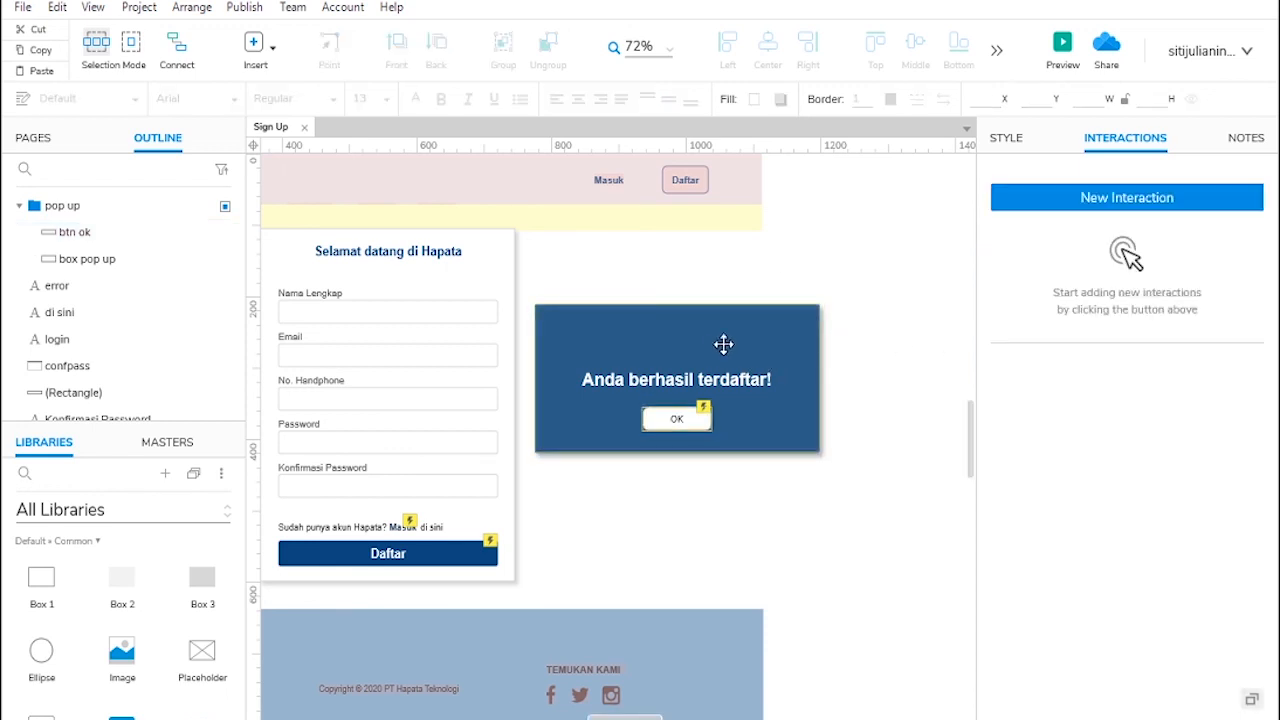
Step: Set the pop up group on the Sign Up page to hidden
left_click(688, 345)
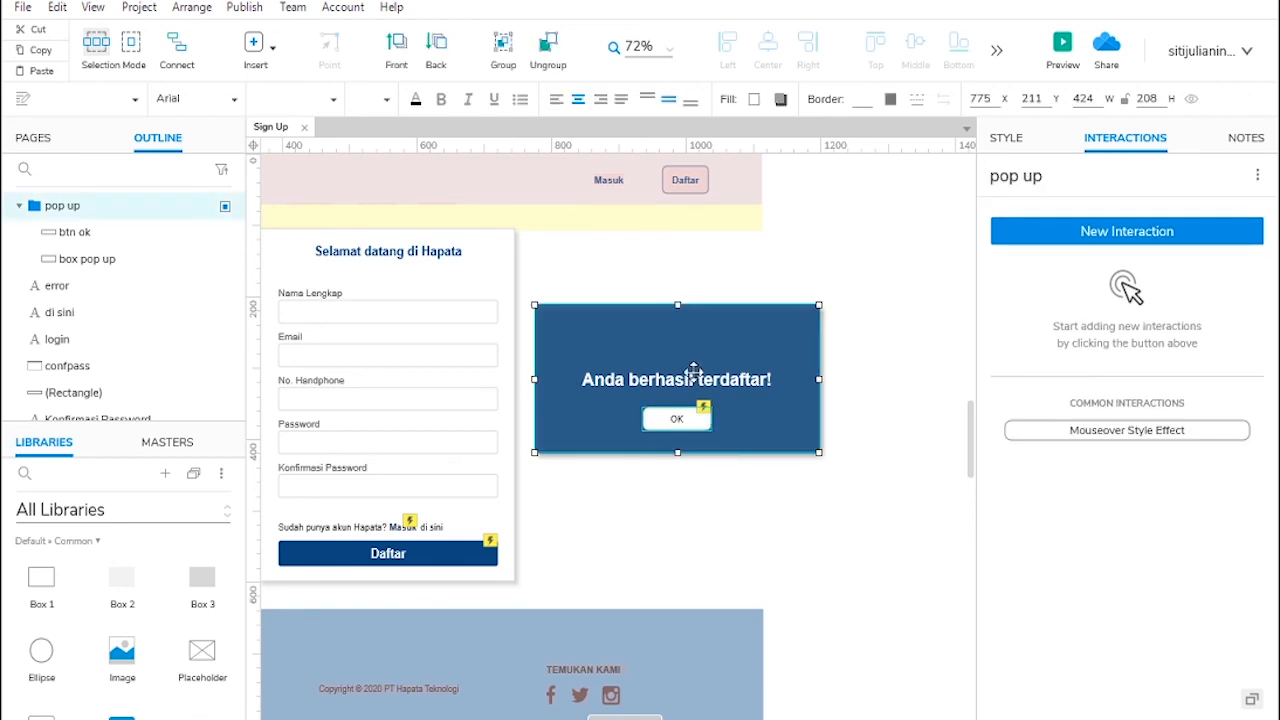
right_click(685, 350)
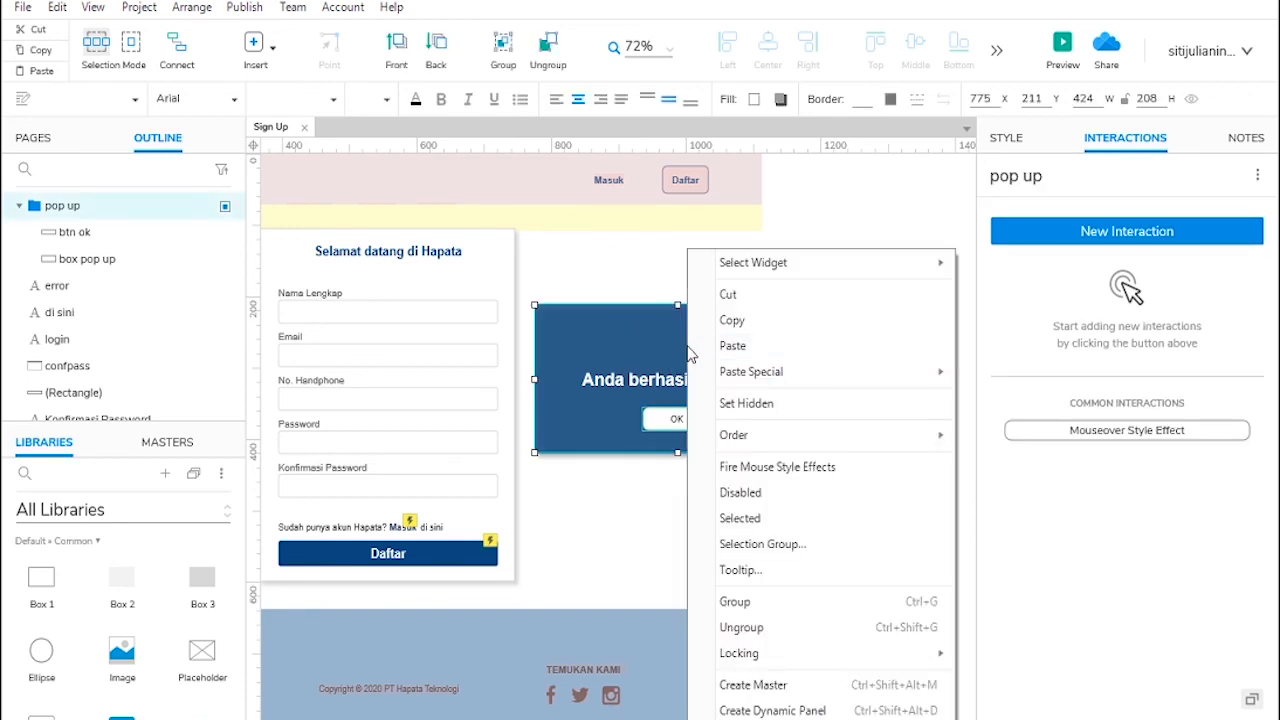
left_click(748, 403)
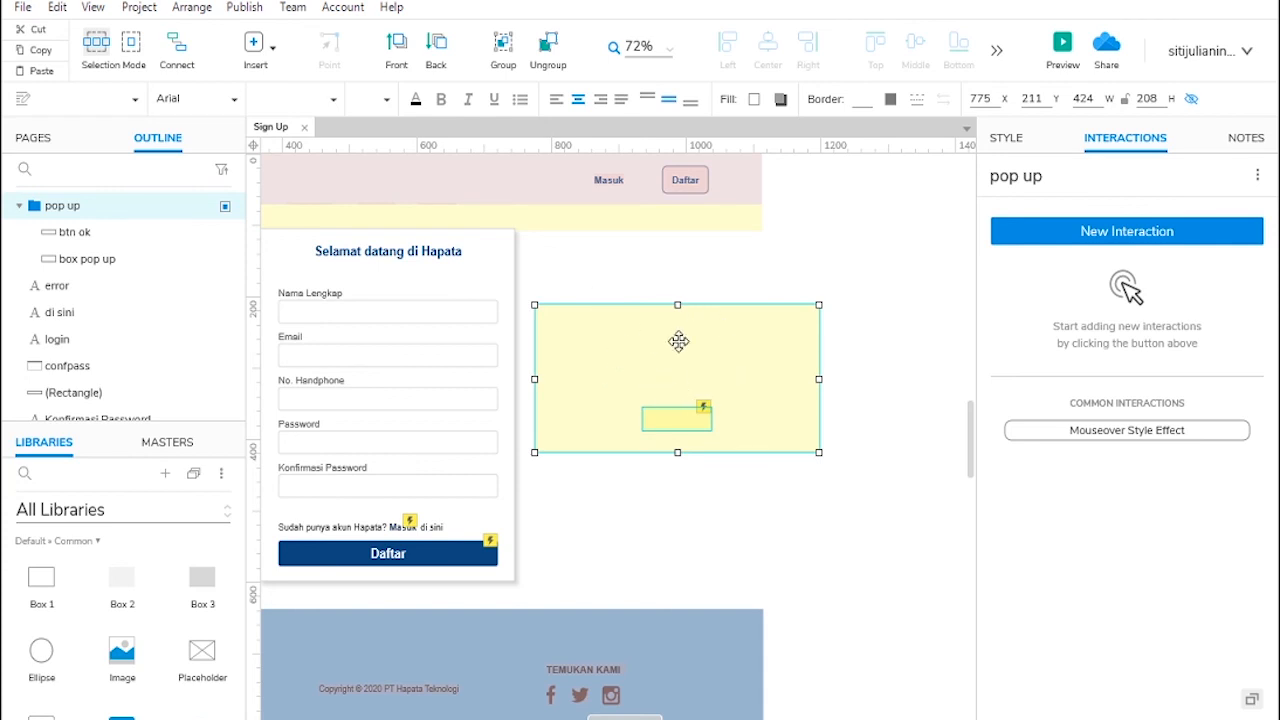
Step: Move the hidden pop up group over the middle of the registration form, centered horizontally on it
left_click_drag(737, 370, 489, 402)
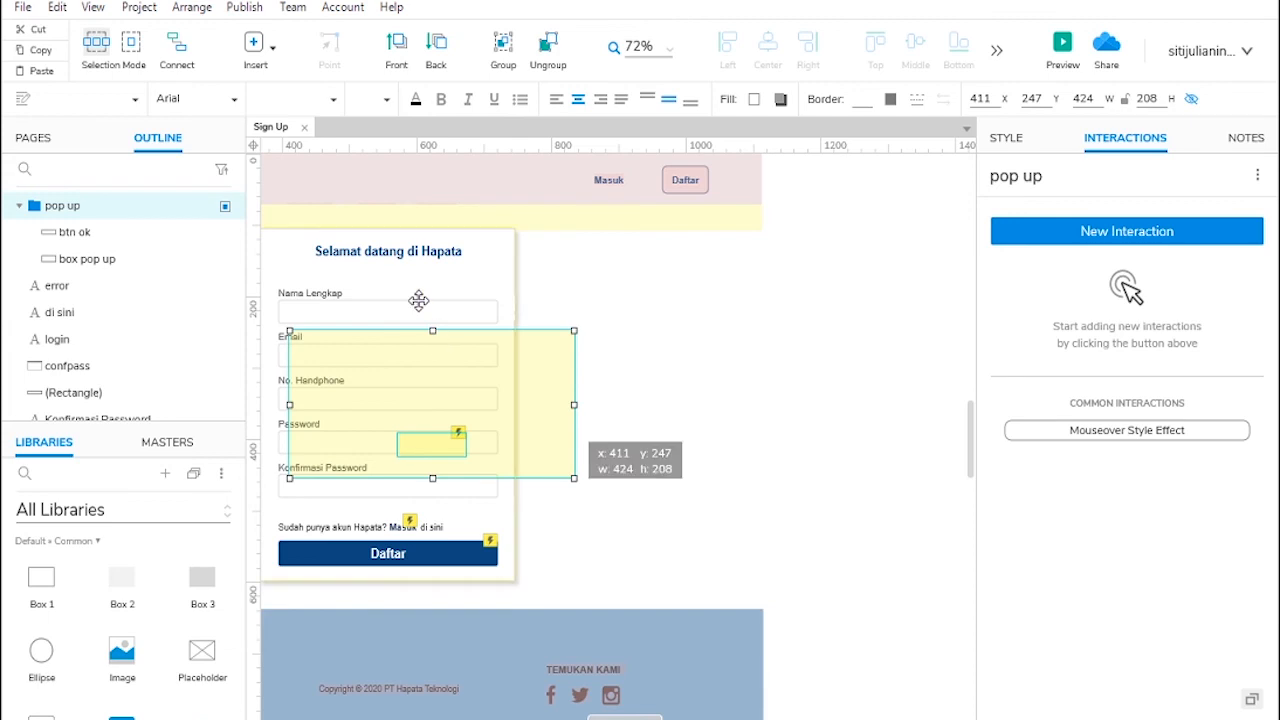
left_click(252, 150)
left_click_drag(680, 366, 646, 377)
left_click(895, 369)
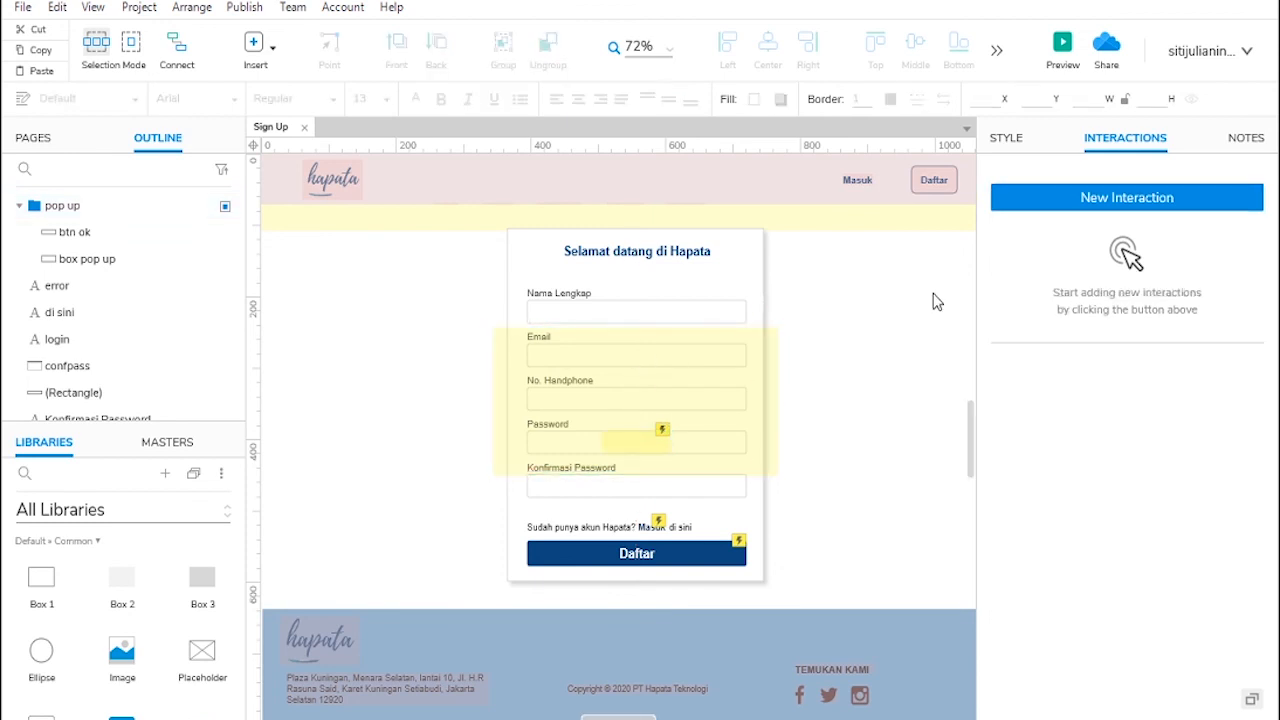
Step: Preview the Sign Up page, fill in the name, email, phone, password and password confirmation fields, and submit the form to test the pop up
left_click(1062, 46)
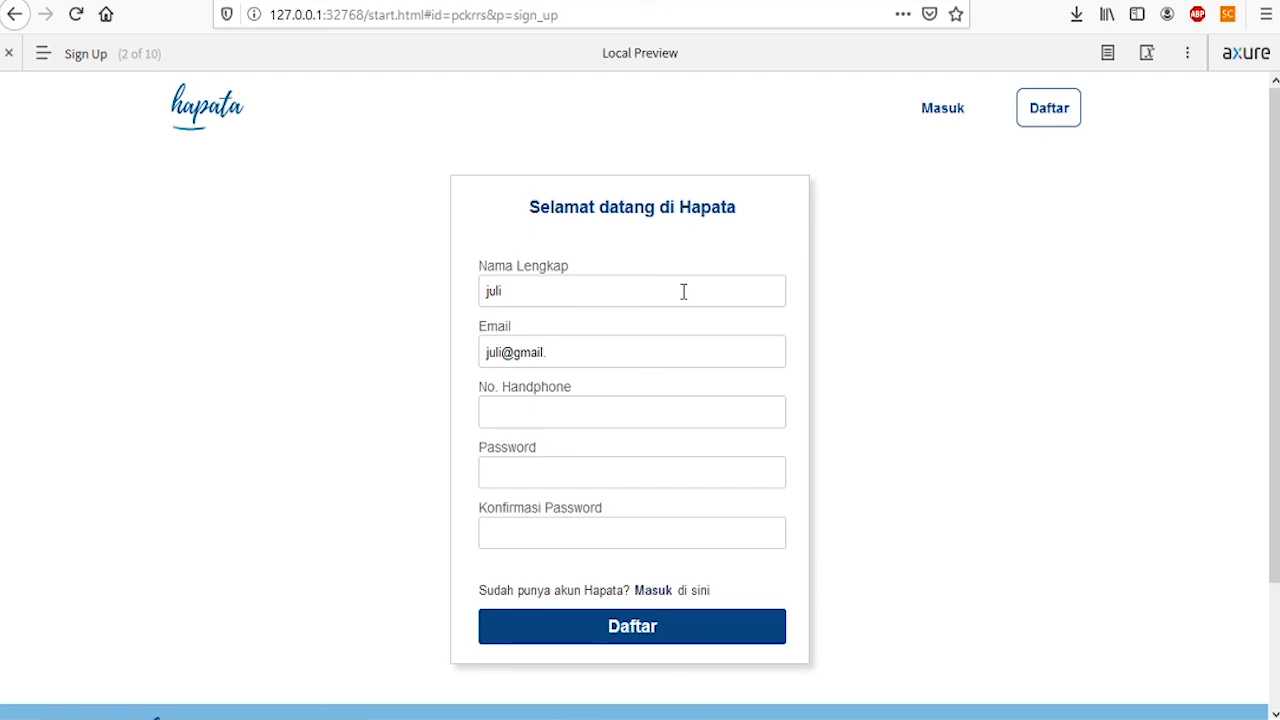
scroll(683, 291, "down", 2)
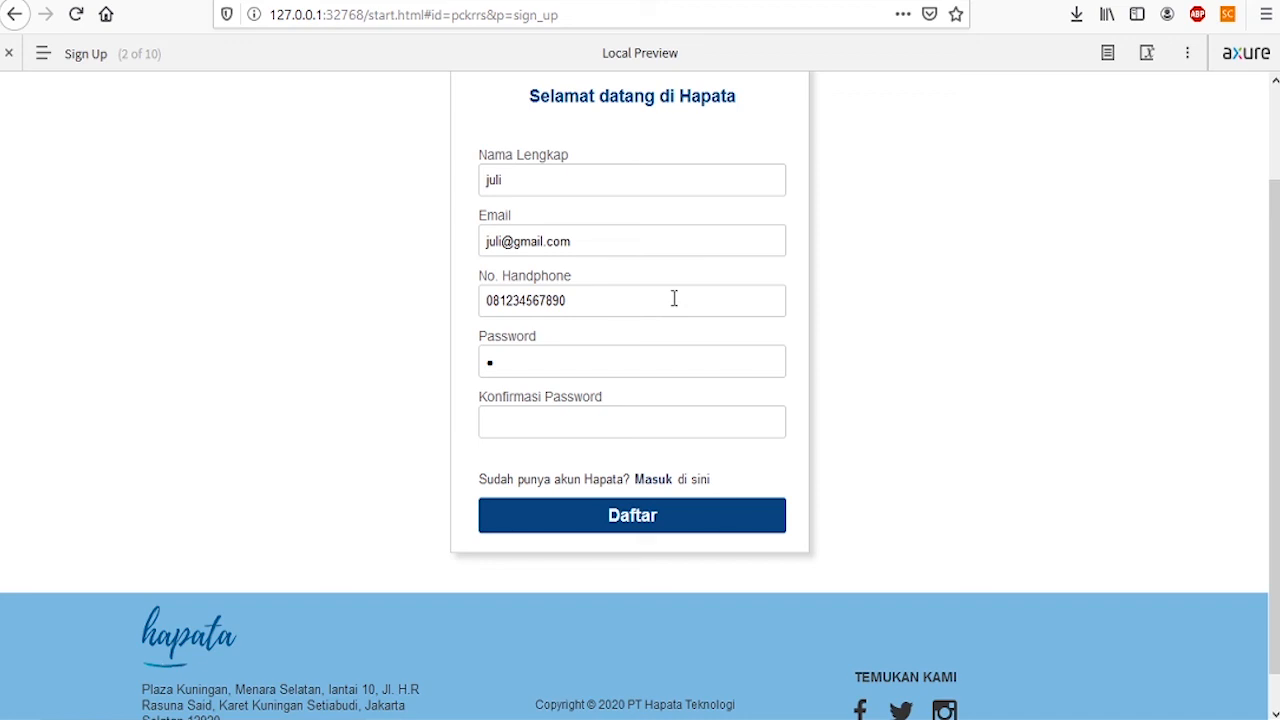
key("Tab")
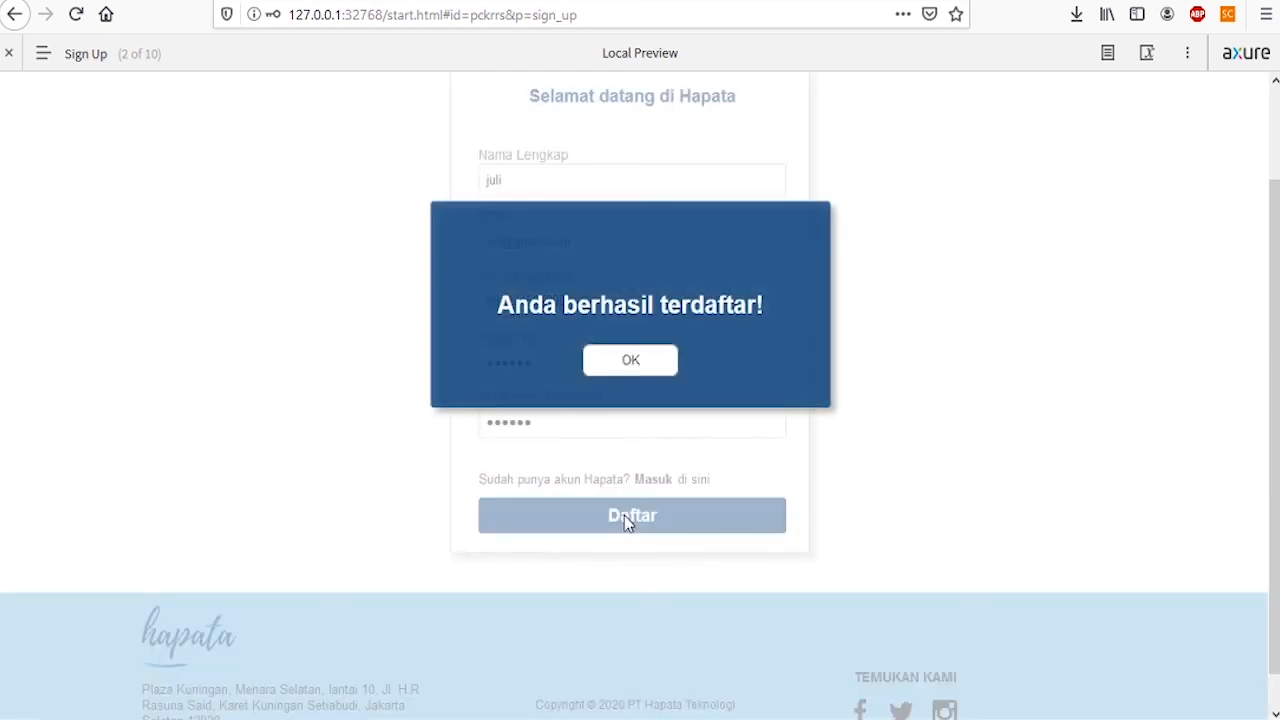
scroll(572, 331, "up", 2)
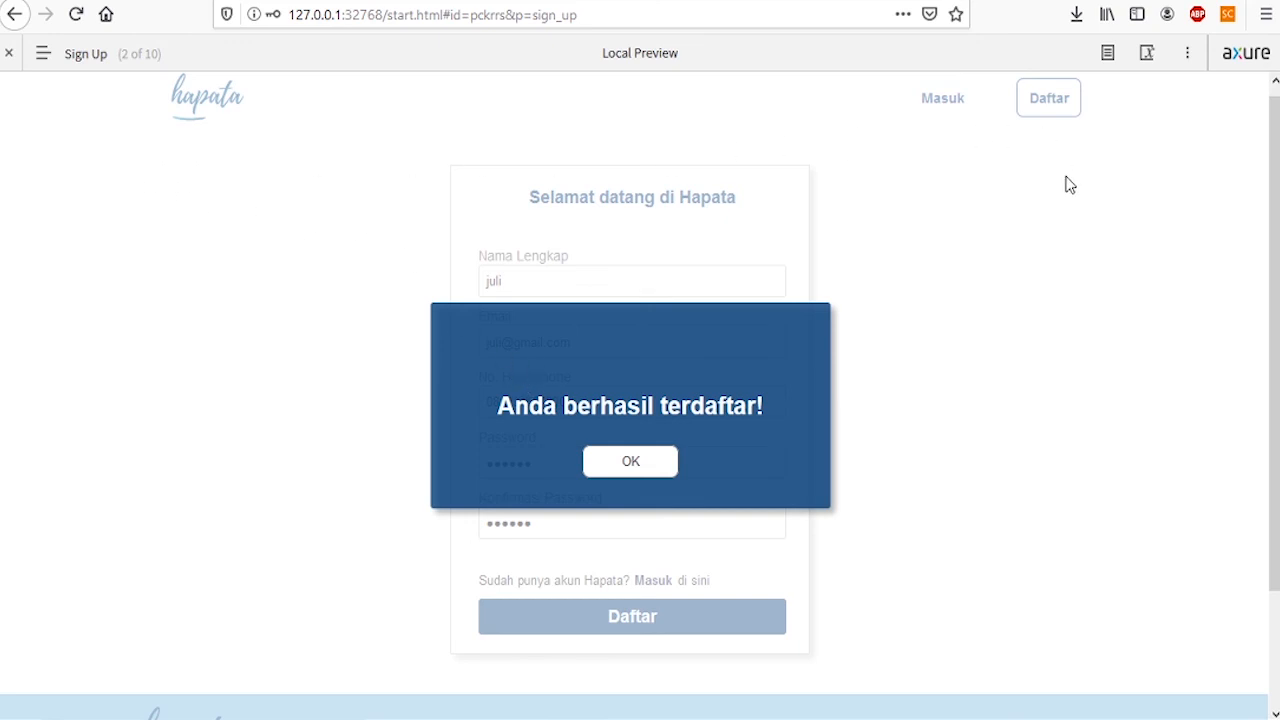
scroll(1000, 420, "down", 3)
scroll(263, 446, "up", 3)
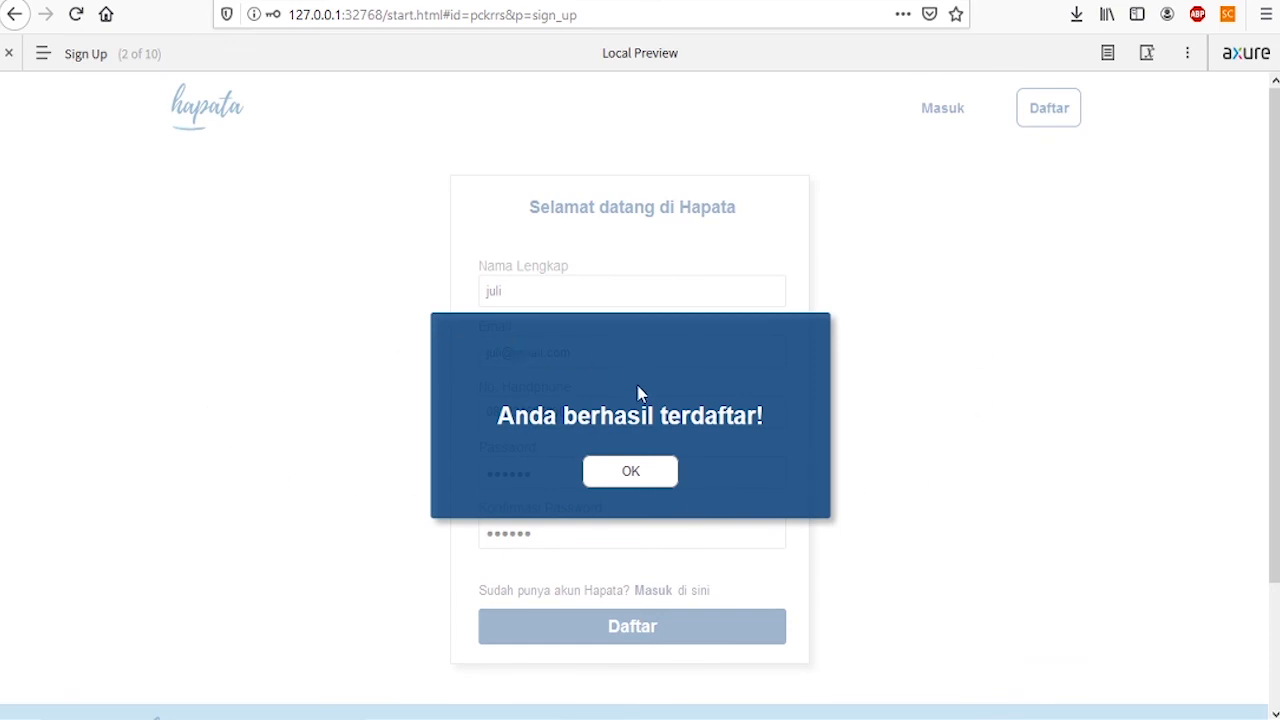
Step: Test the pop up's OK link to the Login page, declining to save the login info, and reopen the Sign Up page in the preview
left_click(629, 474)
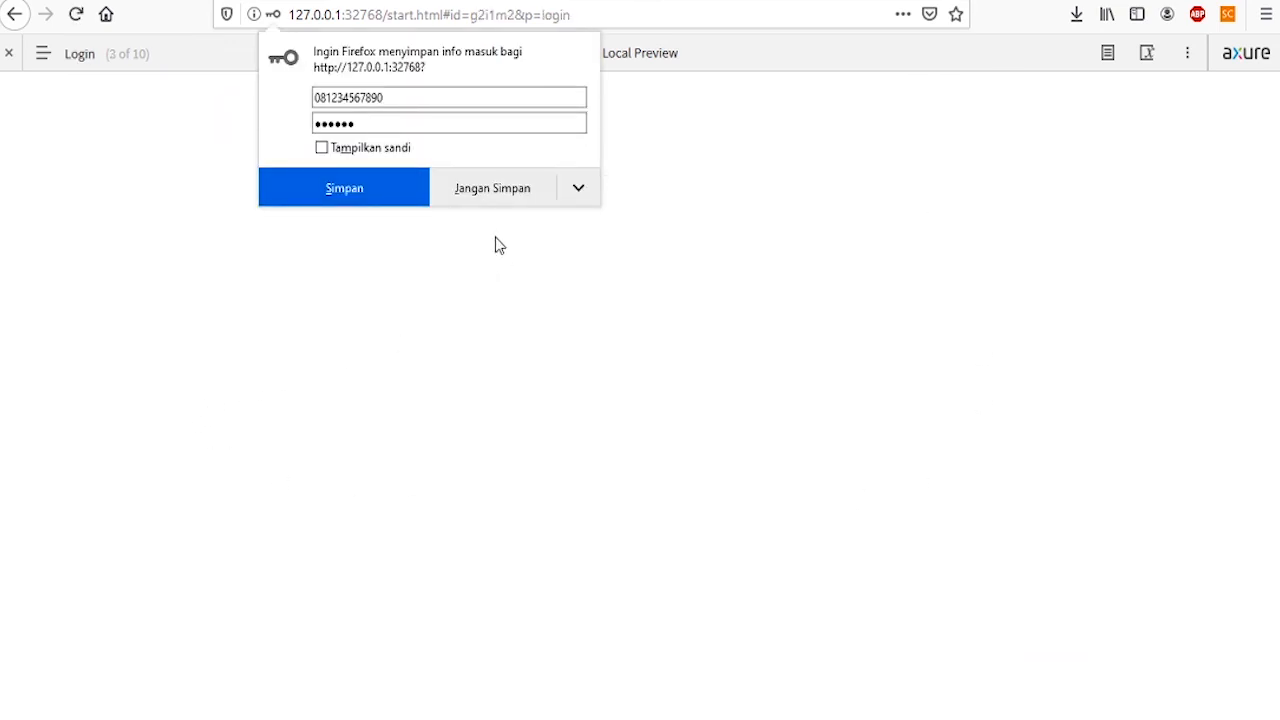
left_click(485, 196)
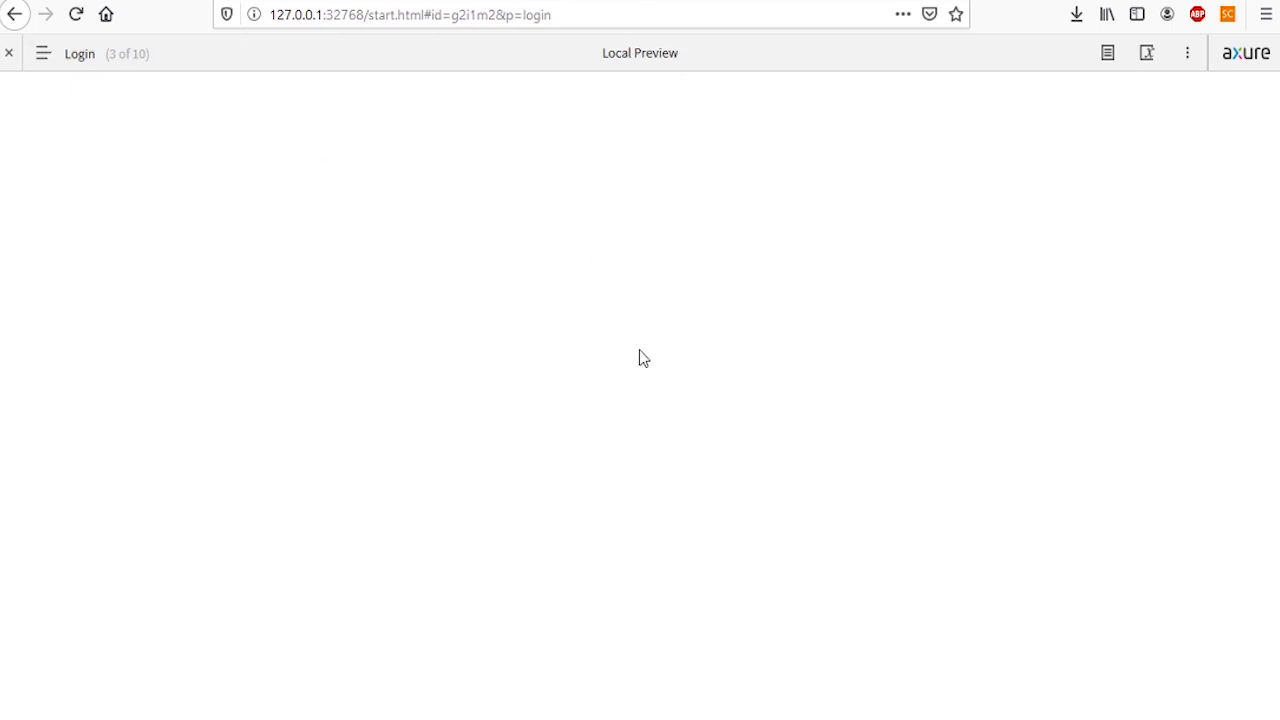
left_click(45, 58)
left_click(77, 177)
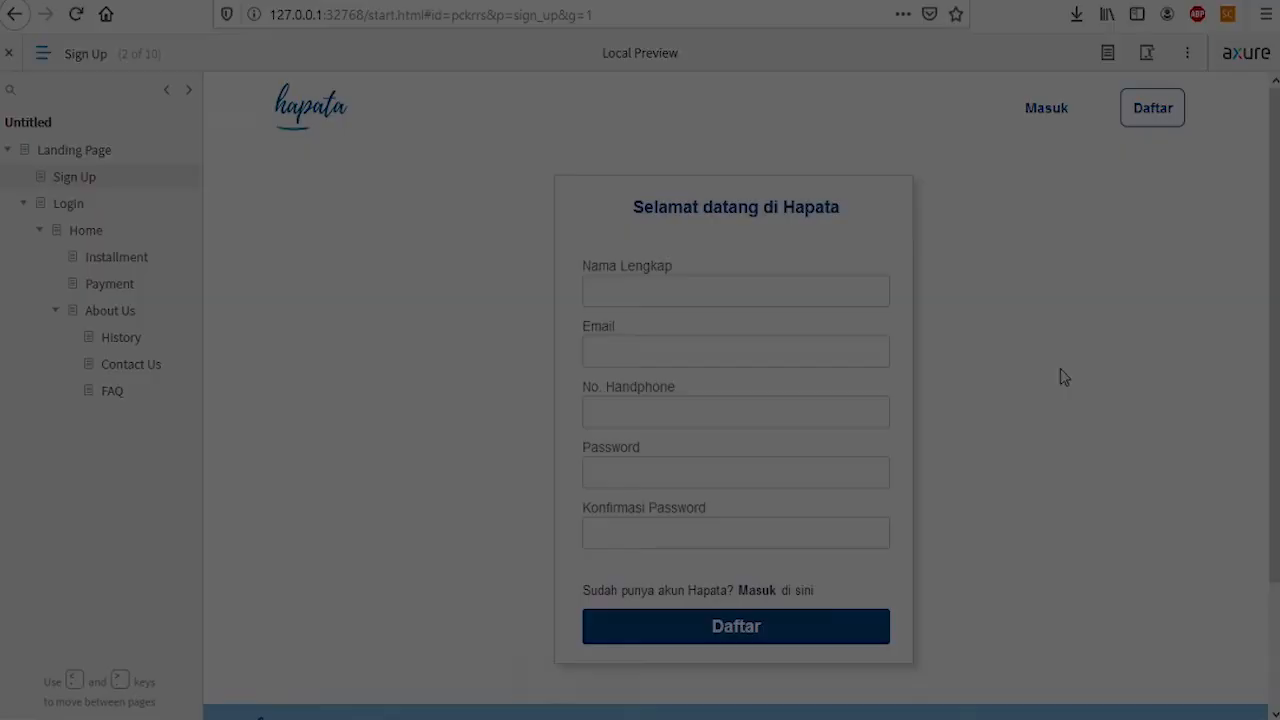